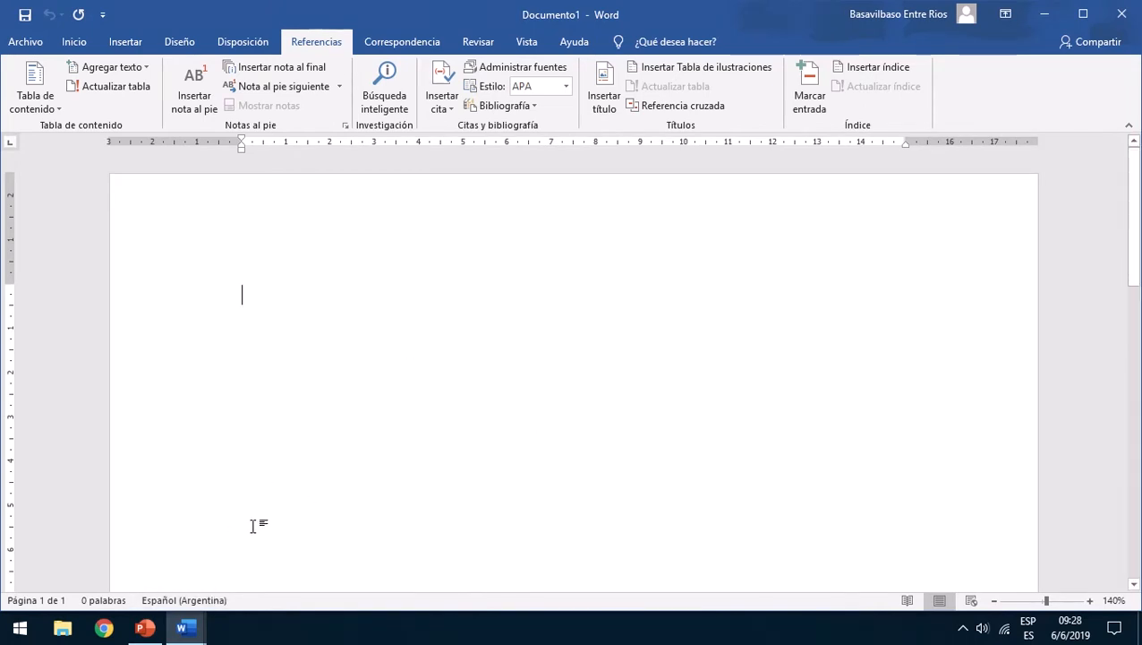
# Bring up the document Monografía básica ejemplo.rtf and look through its plain, unformatted pages and tables.
pyautogui.click(194, 626)
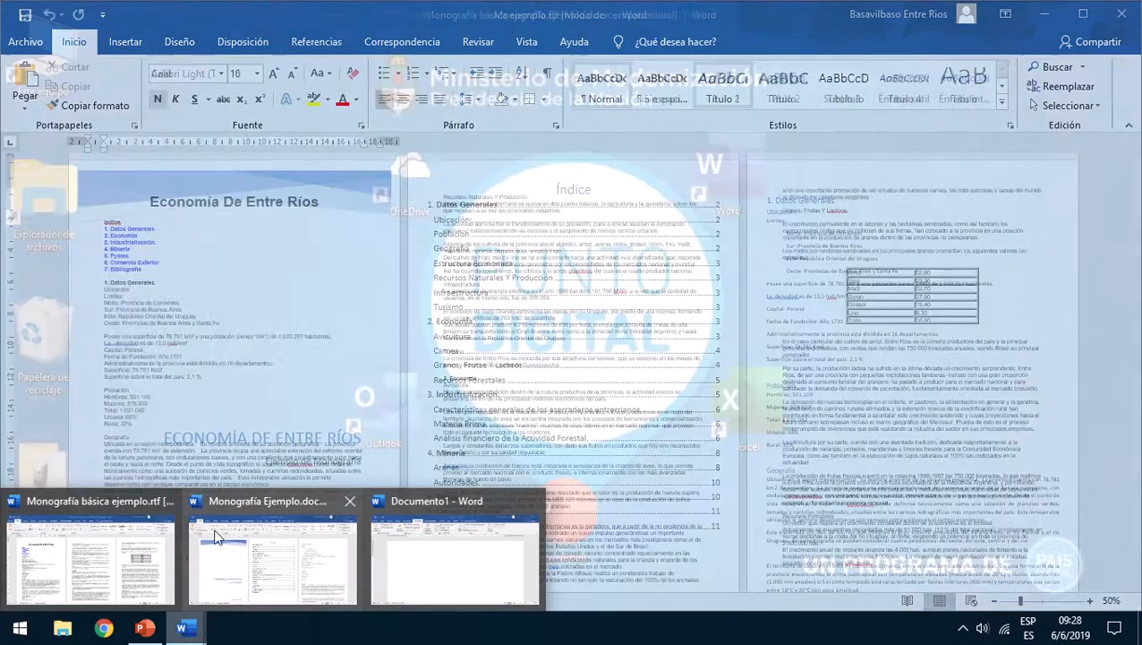
pyautogui.moveTo(230, 533)
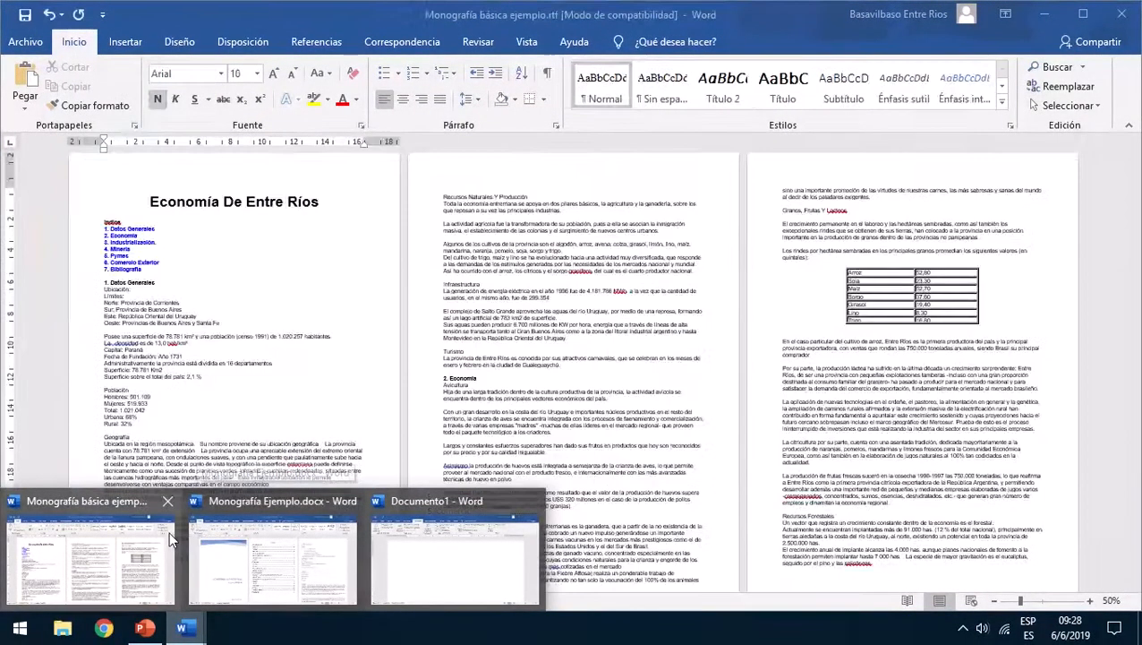
pyautogui.moveTo(169, 531)
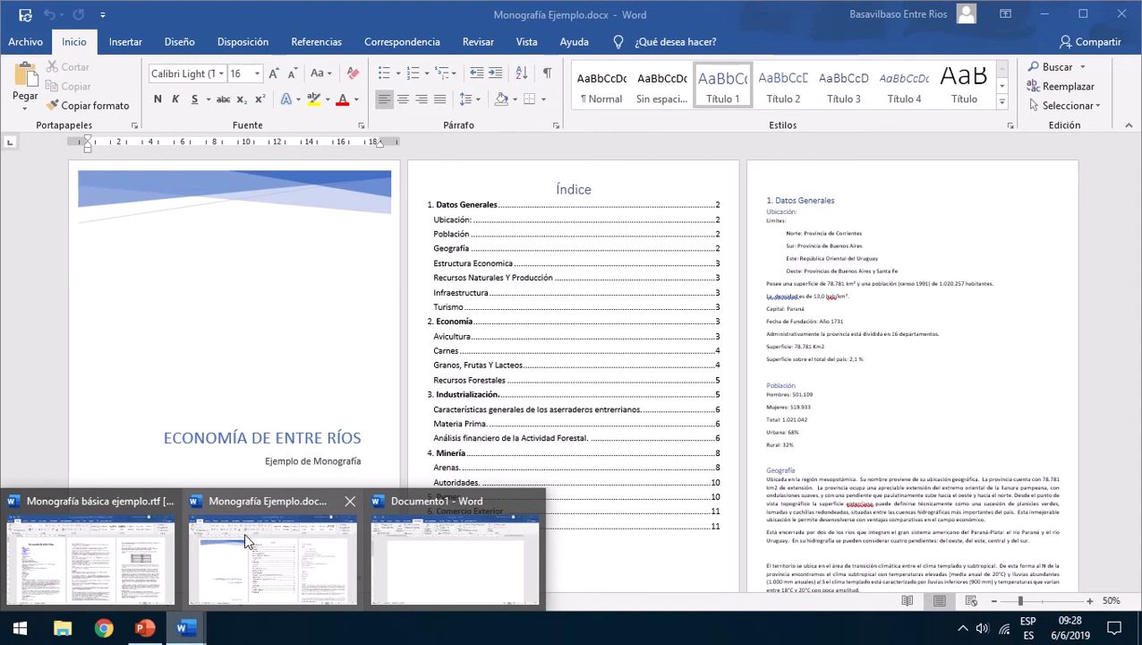
pyautogui.click(134, 540)
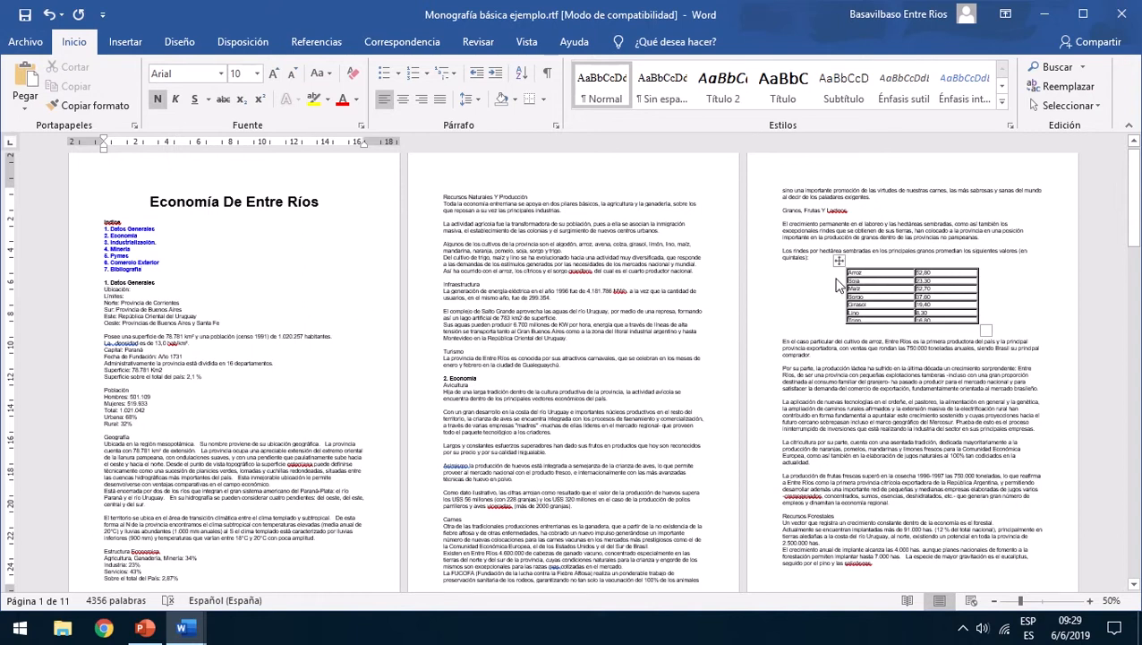
pyautogui.scroll(-10, 839, 285)
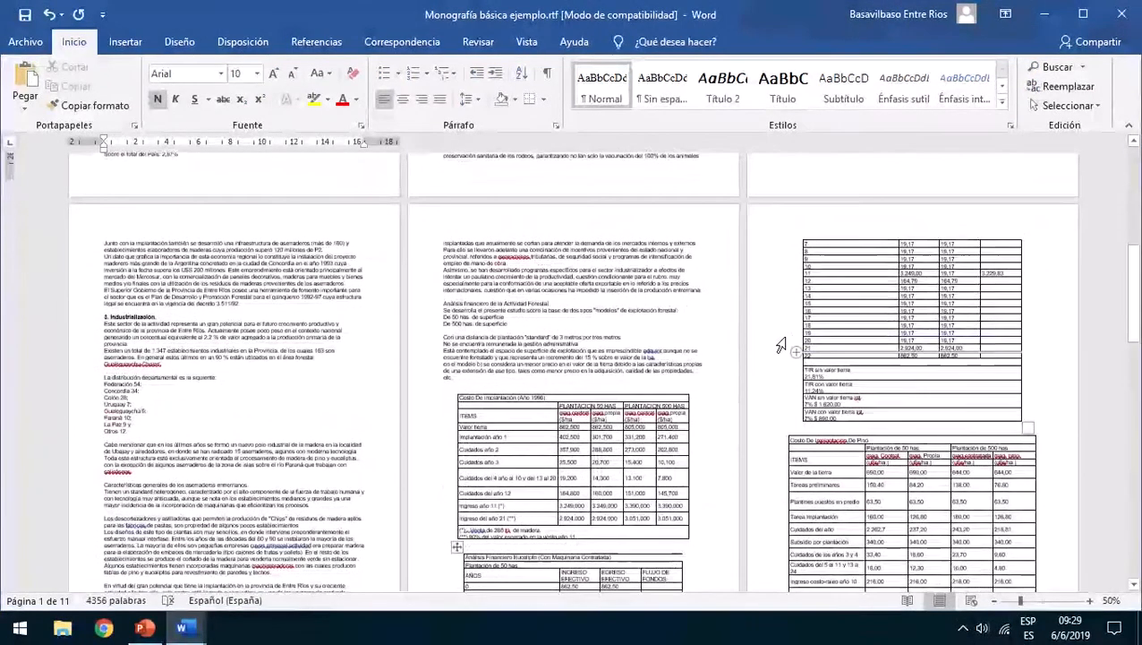
pyautogui.scroll(-8, 782, 345)
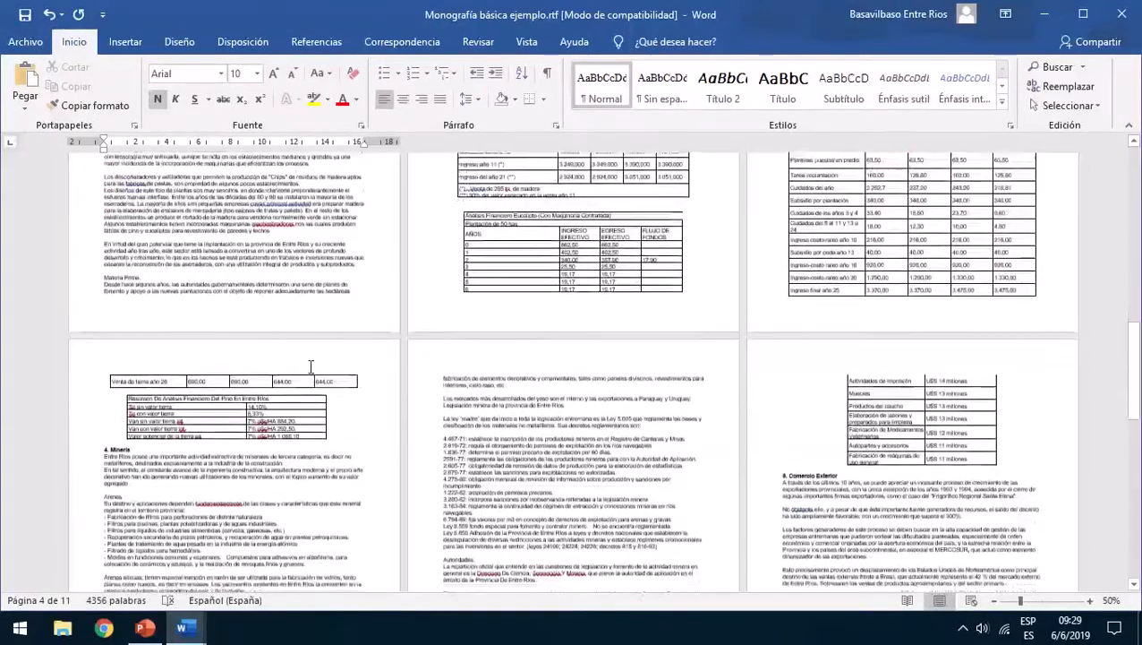
pyautogui.scroll(-4, 311, 366)
pyautogui.scroll(10, 296, 385)
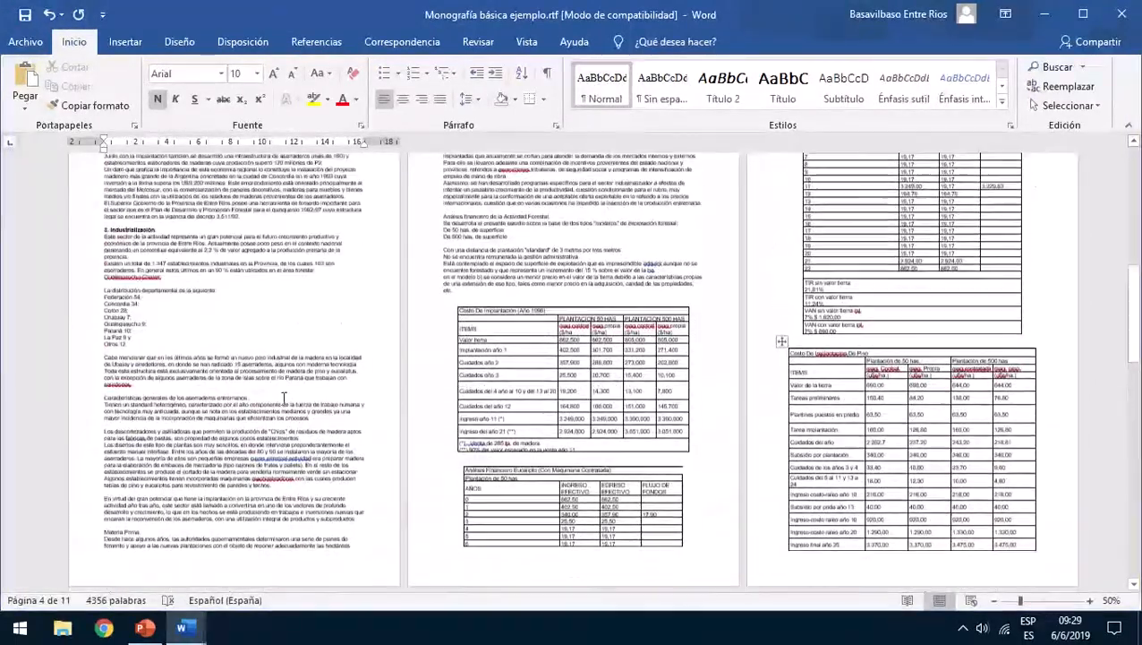
pyautogui.scroll(12, 284, 397)
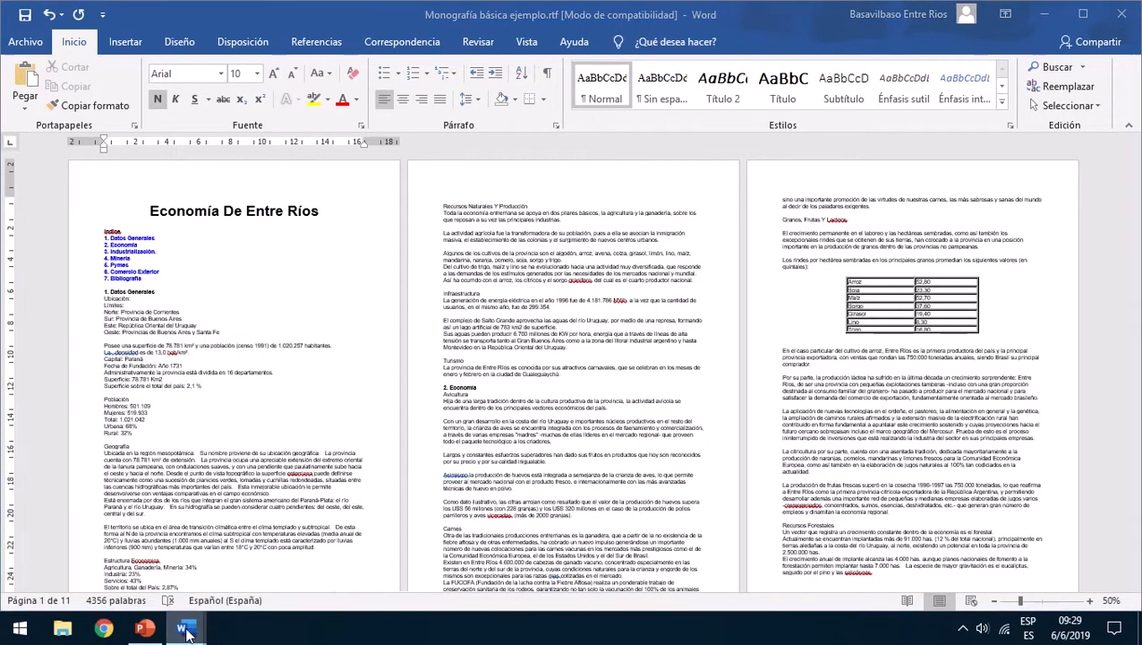
# Switch to Monografía Ejemplo.docx and examine its cover page, index, styled headings and coloured tables.
pyautogui.moveTo(182, 629)
pyautogui.click(323, 550)
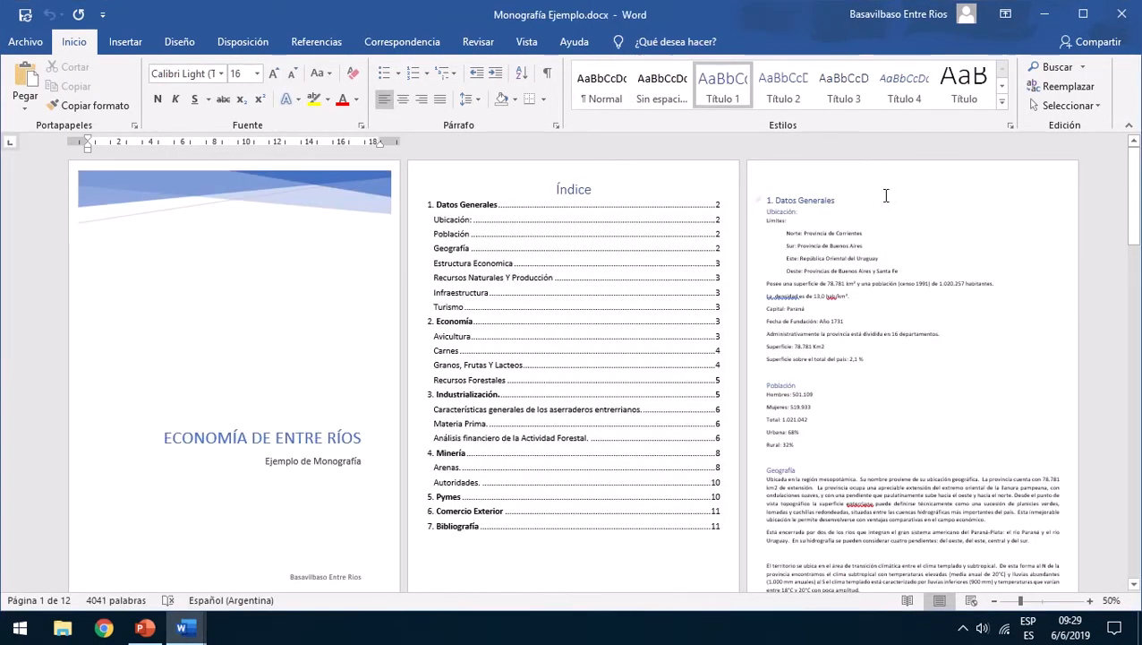
pyautogui.scroll(-4, 255, 342)
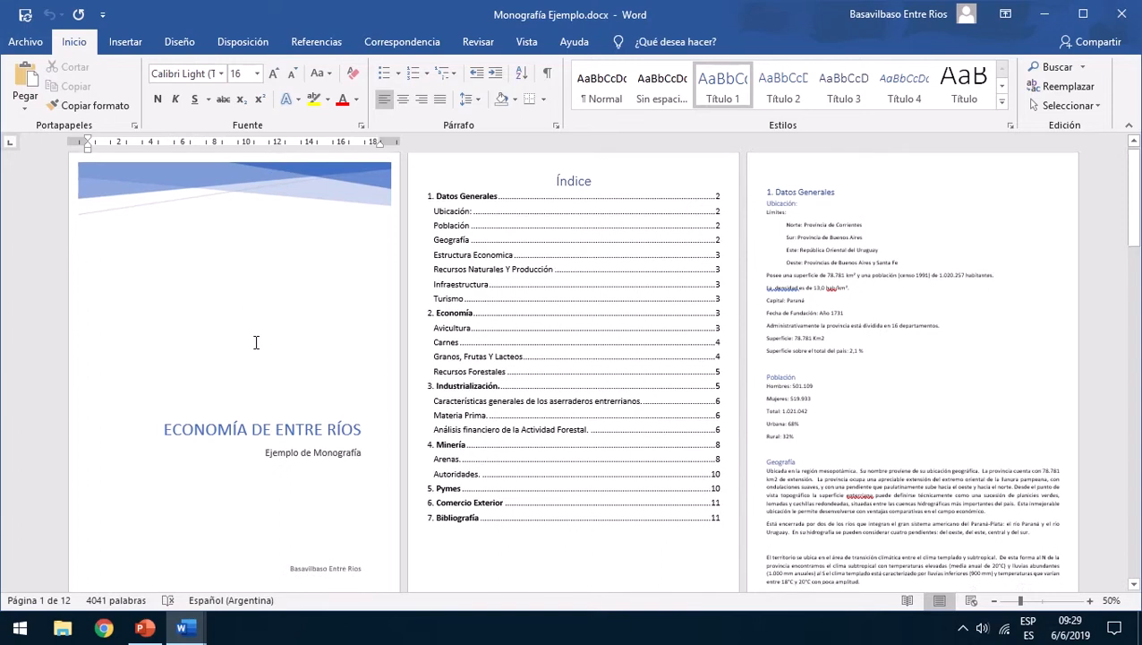
pyautogui.scroll(3, 367, 392)
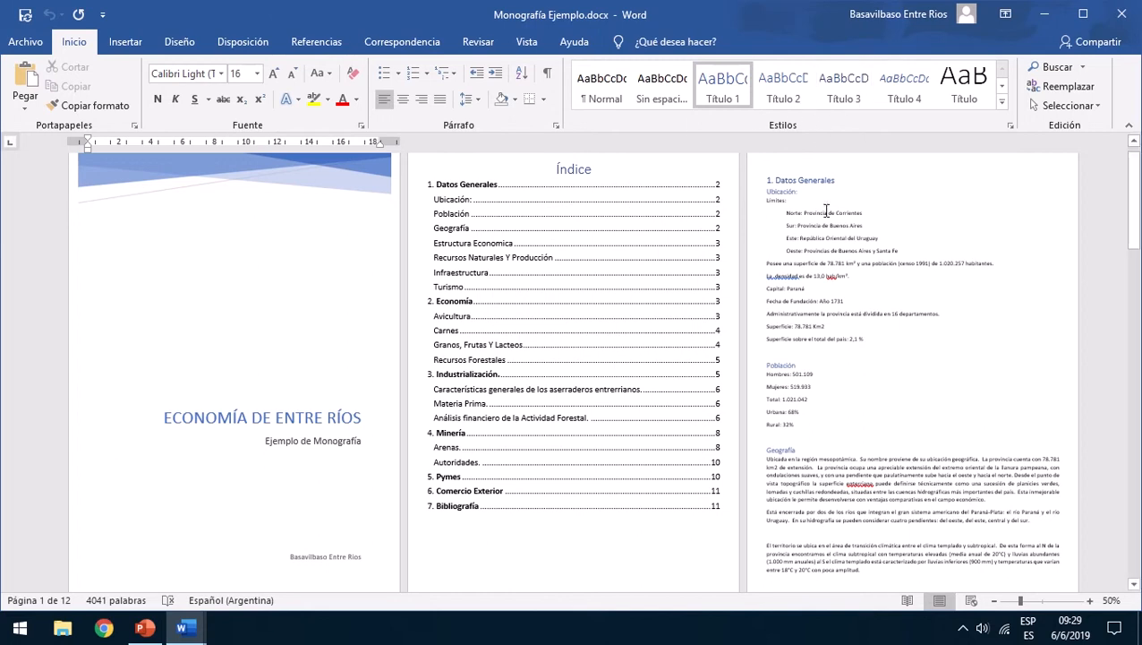
pyautogui.scroll(-10, 798, 332)
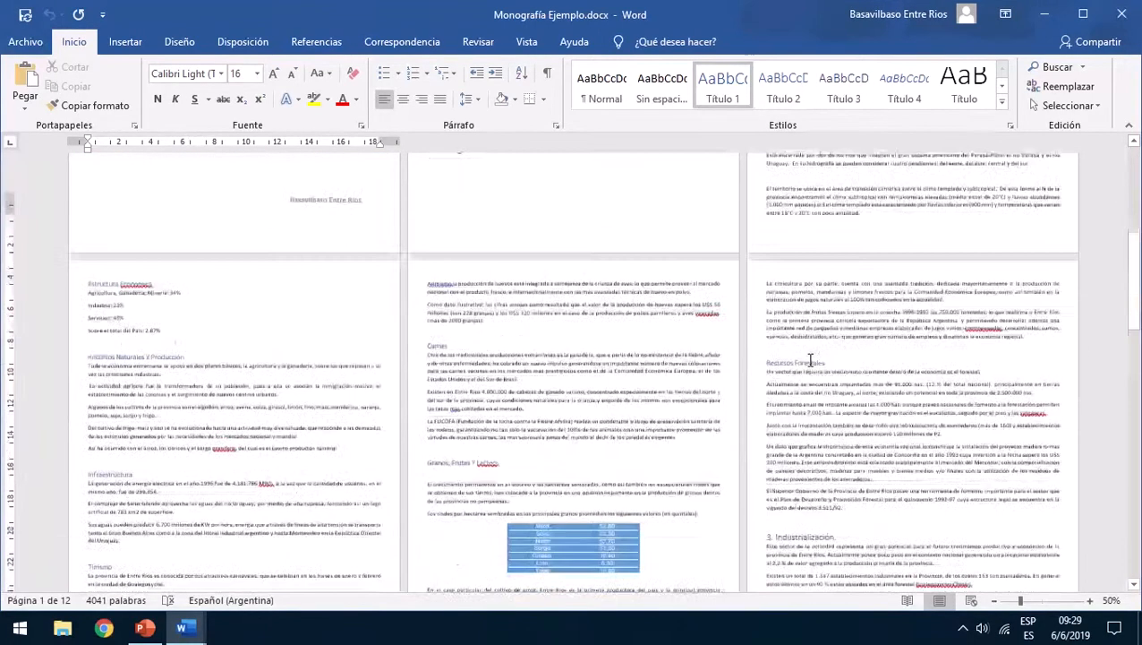
pyautogui.scroll(2, 483, 351)
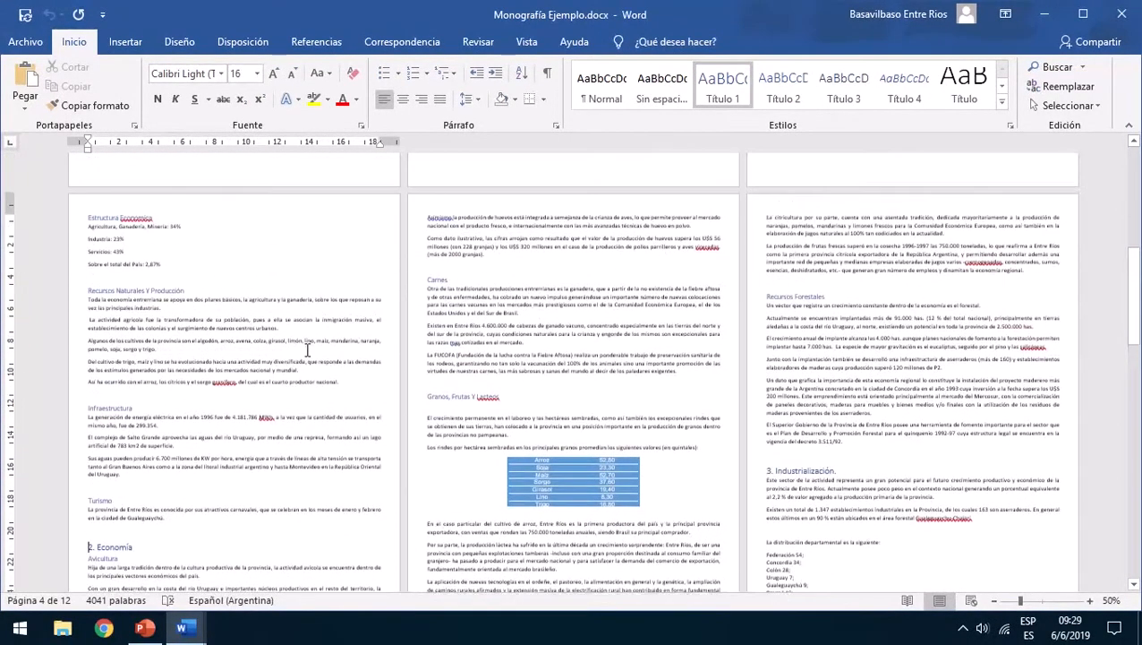
pyautogui.scroll(-5, 567, 331)
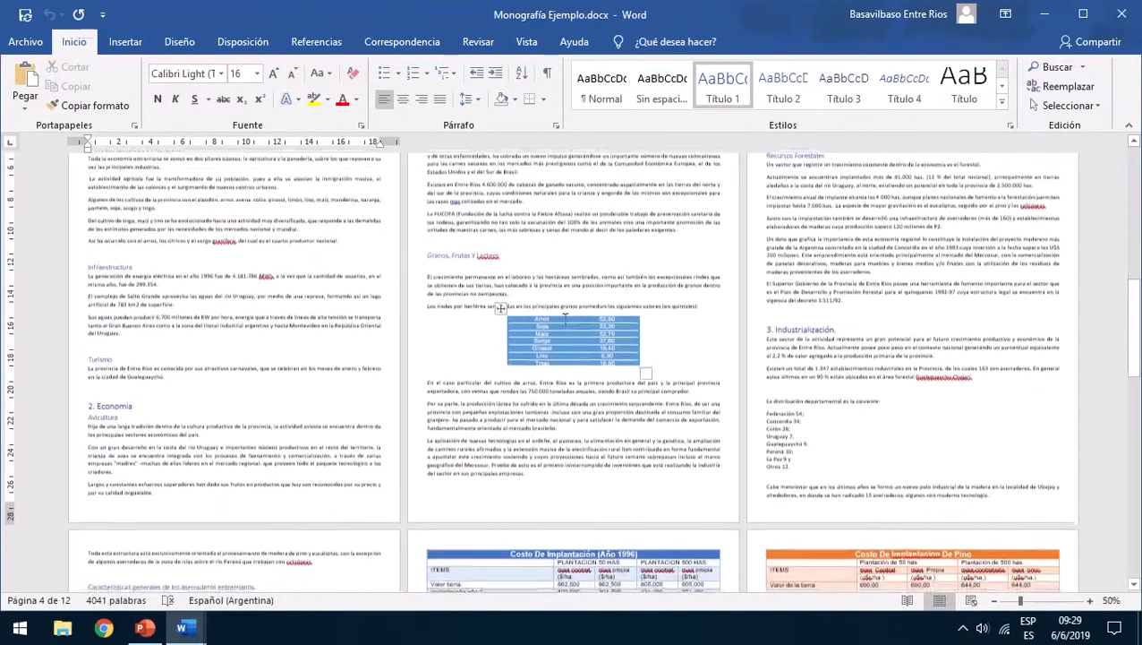
pyautogui.scroll(-4, 567, 331)
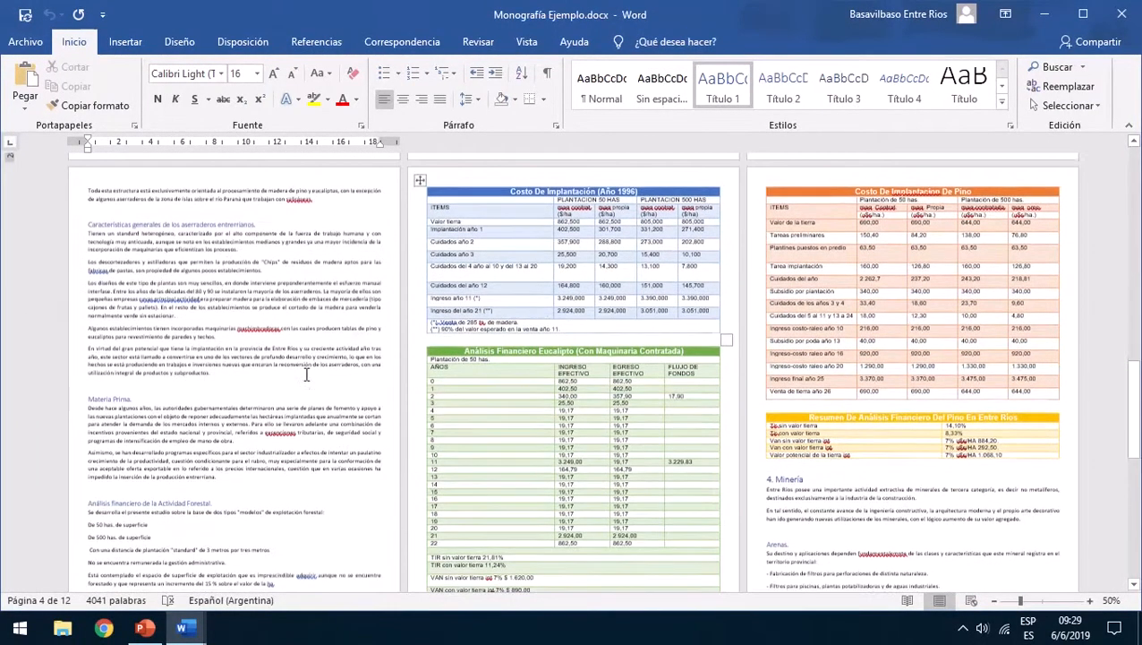
# Go back to Monografía básica ejemplo.rtf and examine its unformatted tables for comparison.
pyautogui.moveTo(182, 628)
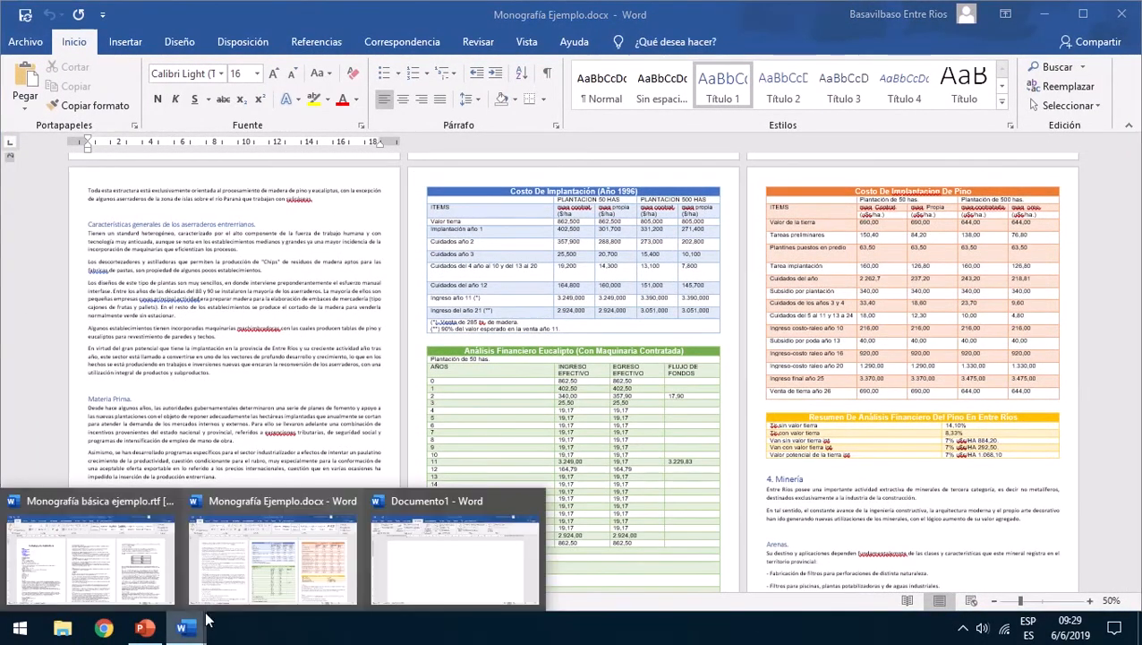
pyautogui.click(126, 563)
pyautogui.scroll(-5, 463, 392)
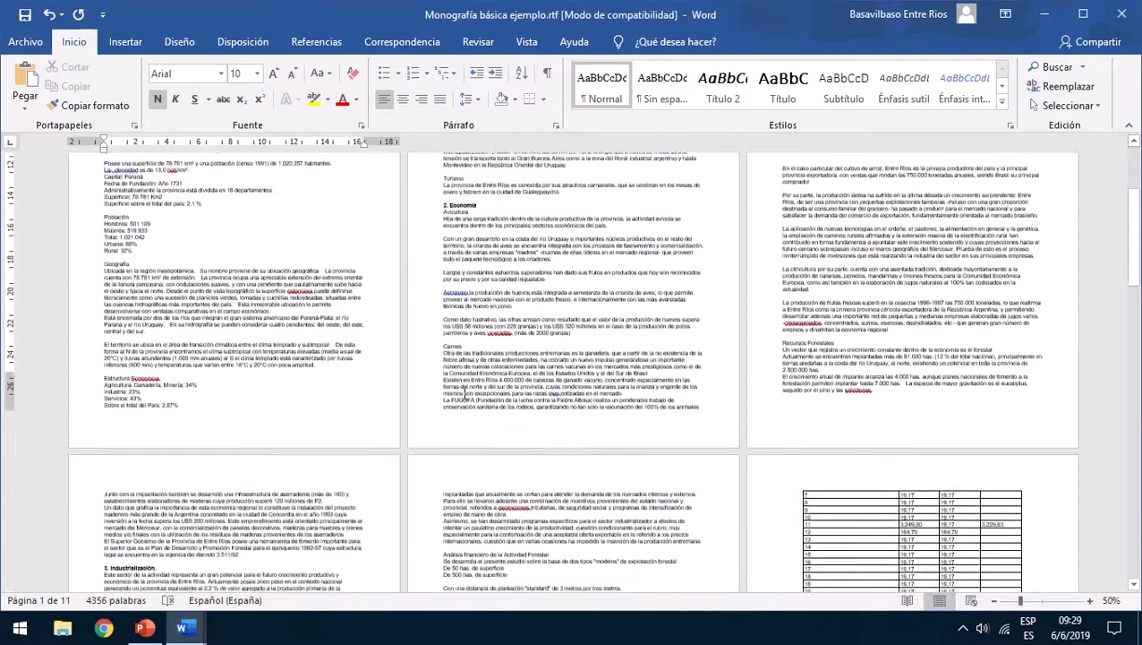
pyautogui.scroll(-3, 462, 393)
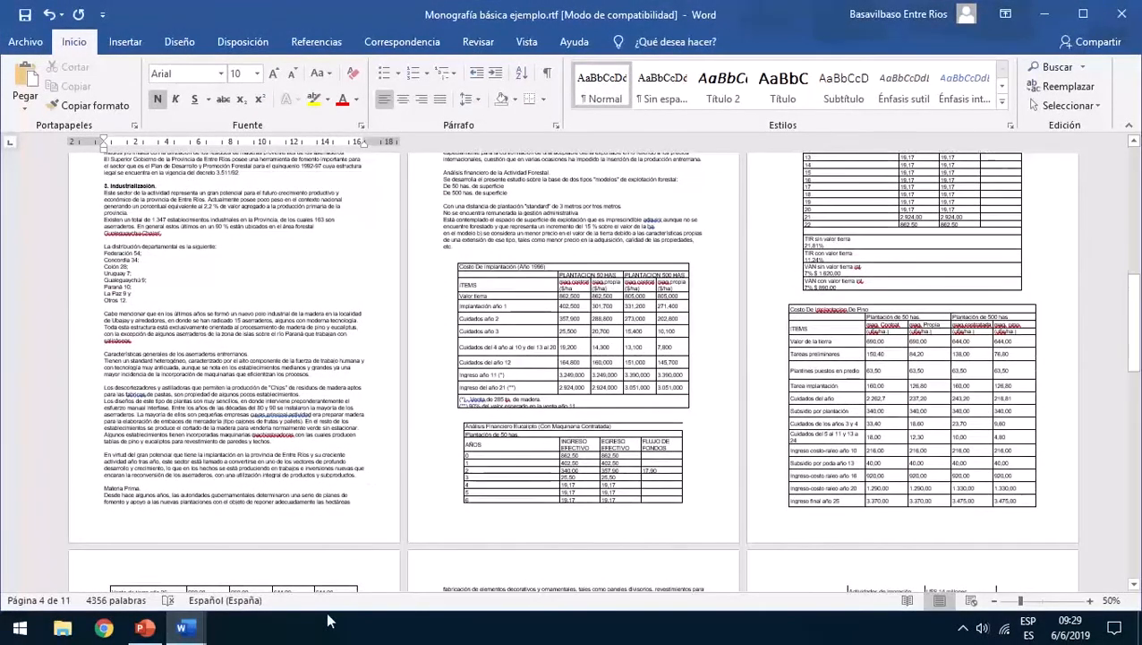
# Return to Monografía Ejemplo.docx and review the remaining pages through the bibliography, ending back at the cover.
pyautogui.moveTo(201, 629)
pyautogui.click(452, 560)
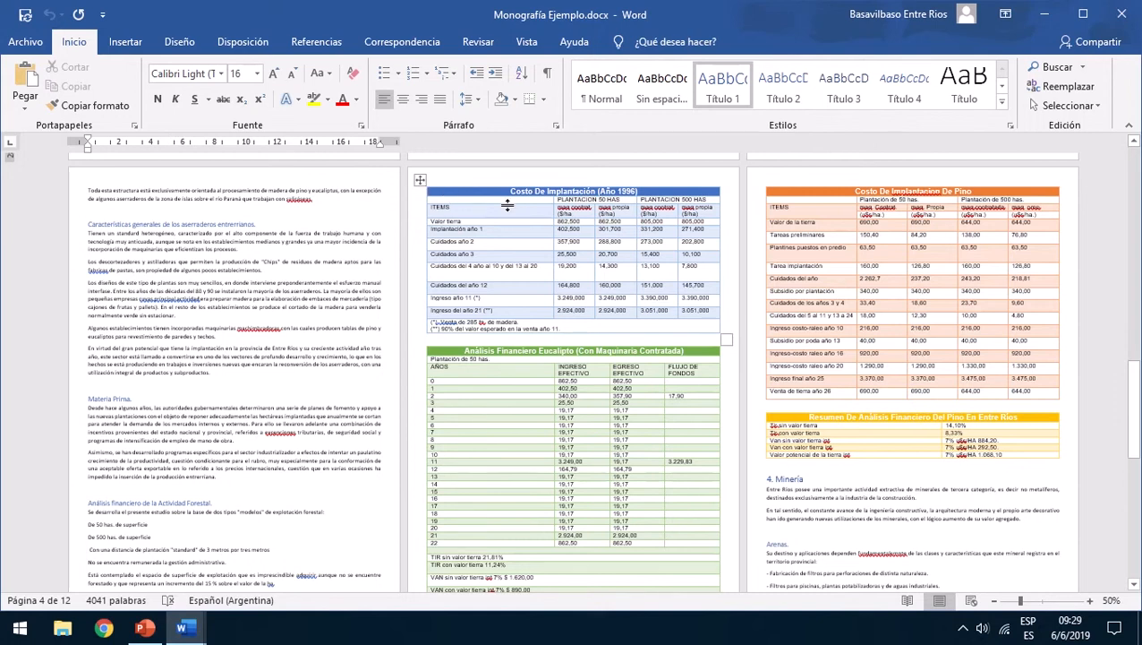
pyautogui.scroll(-15, 505, 245)
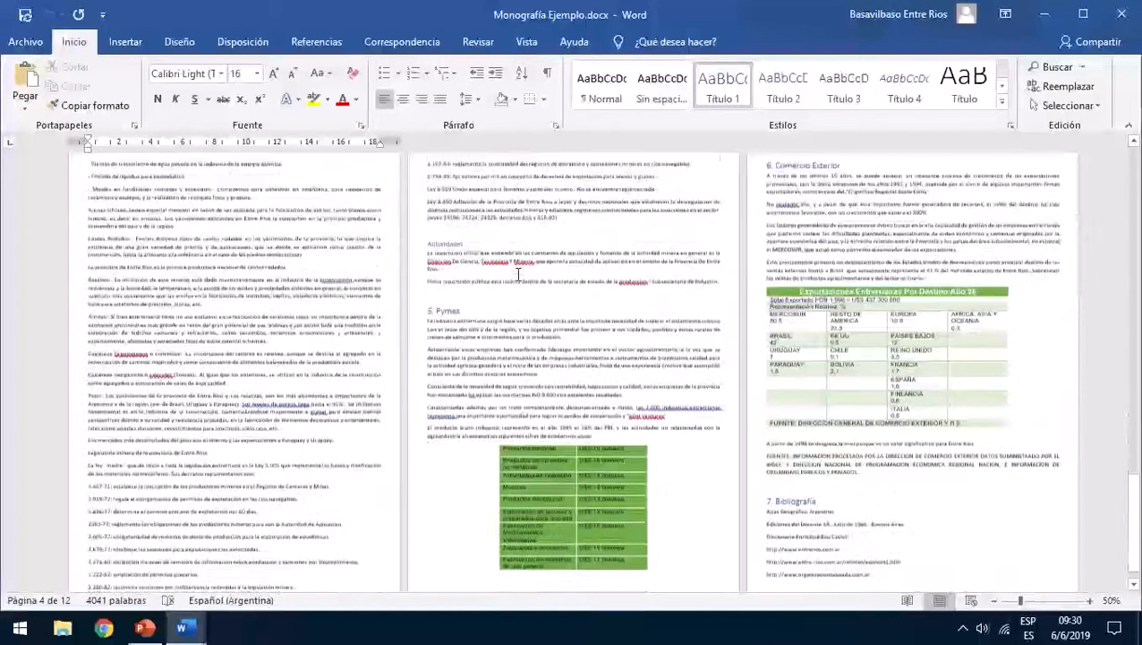
pyautogui.scroll(-2, 518, 273)
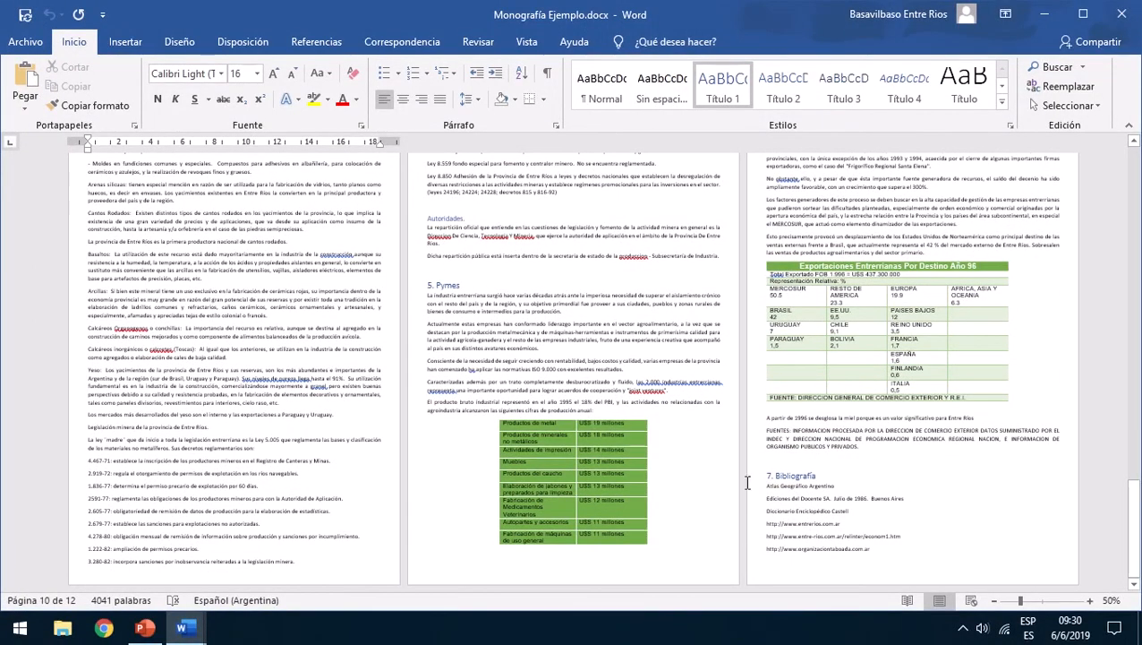
pyautogui.scroll(-10, 734, 473)
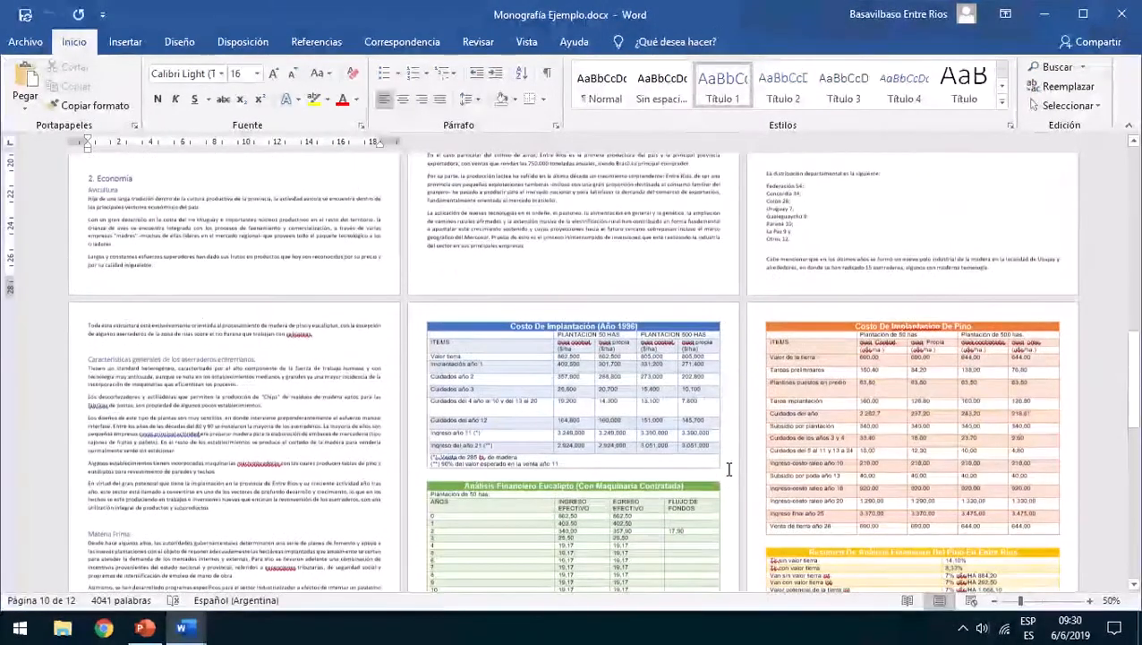
pyautogui.scroll(20, 729, 469)
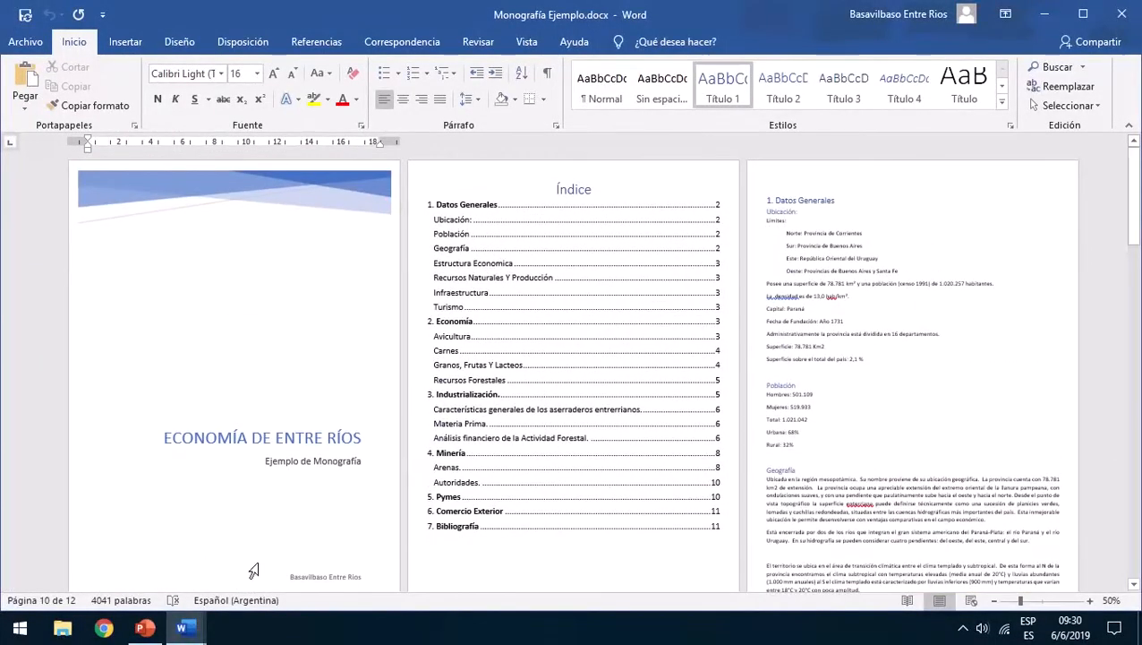
# Show the start of Monografía básica ejemplo.rtf at 90% zoom and examine its manually written index.
pyautogui.moveTo(182, 628)
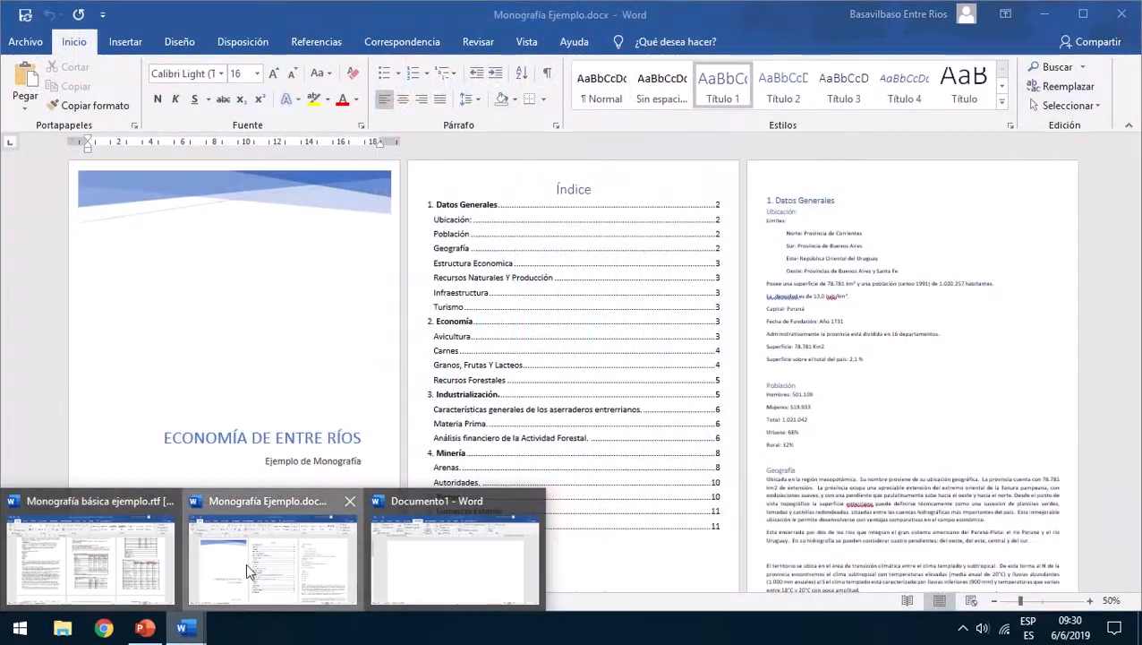
pyautogui.click(90, 551)
pyautogui.scroll(5, 302, 175)
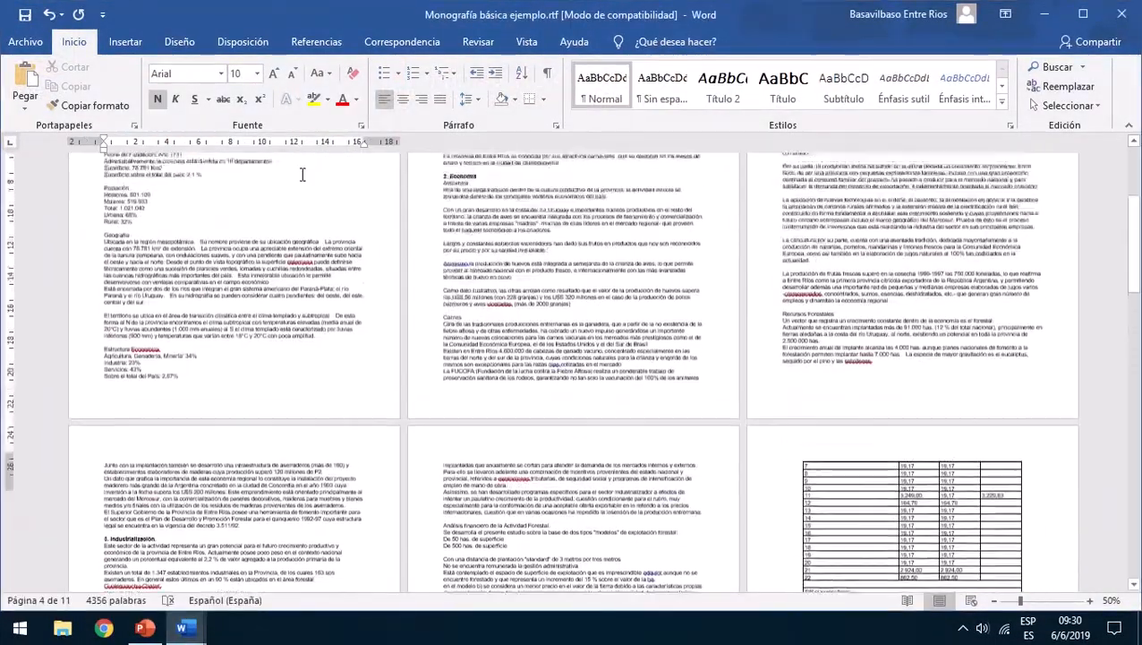
pyautogui.scroll(3, 303, 175)
pyautogui.keyDown('ctrl'); pyautogui.scroll(4, 301, 247); pyautogui.keyUp('ctrl')
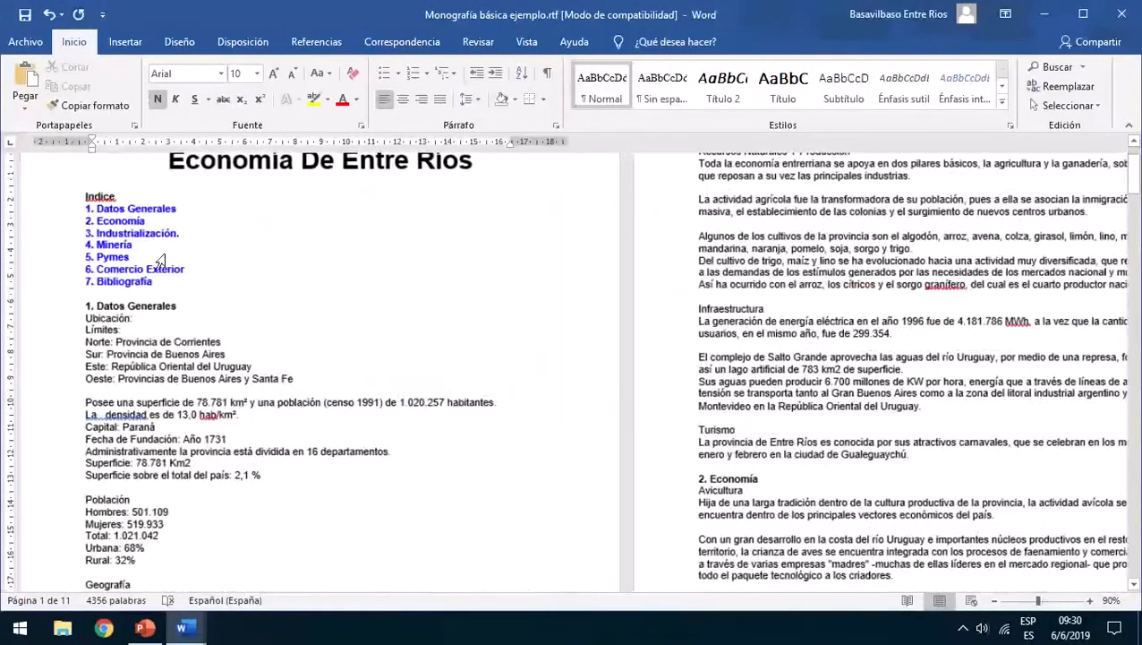
pyautogui.scroll(3, 545, 328)
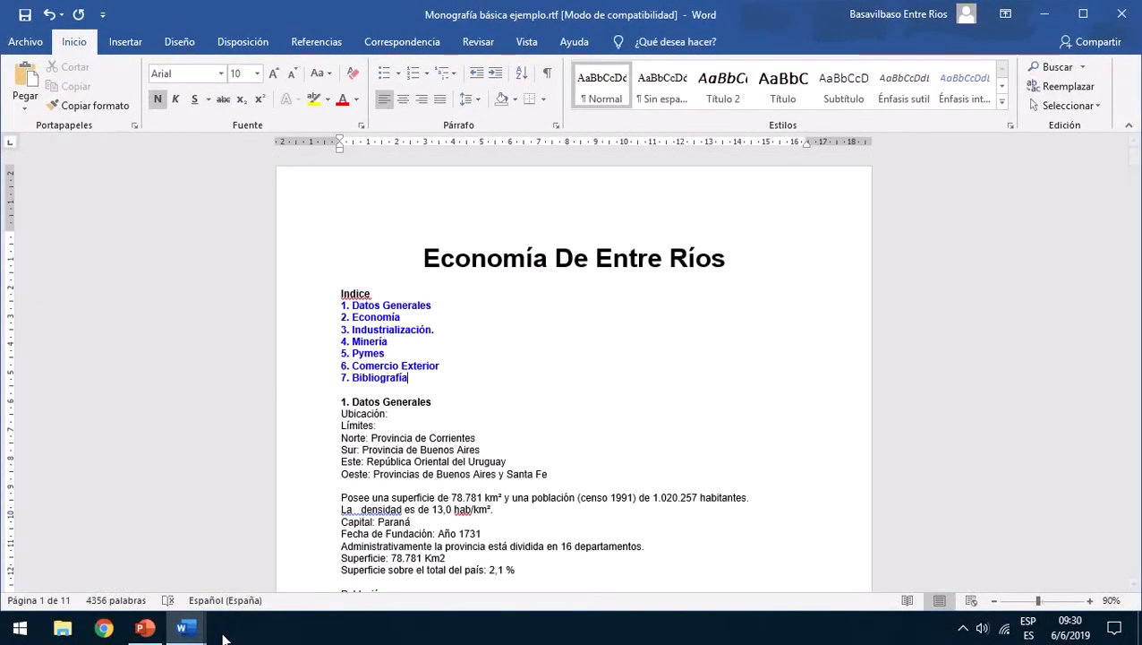
# Switch to Monografía Ejemplo.docx to examine its index and check the style of the "1. Datos Generales" heading.
pyautogui.moveTo(184, 627)
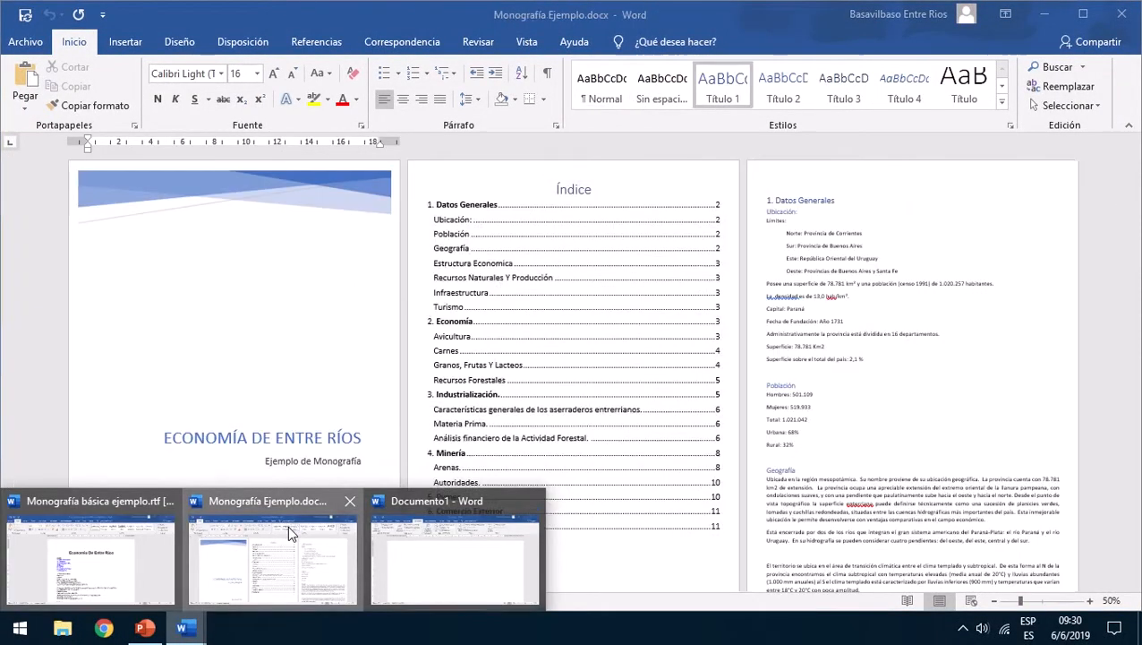
pyautogui.click(289, 533)
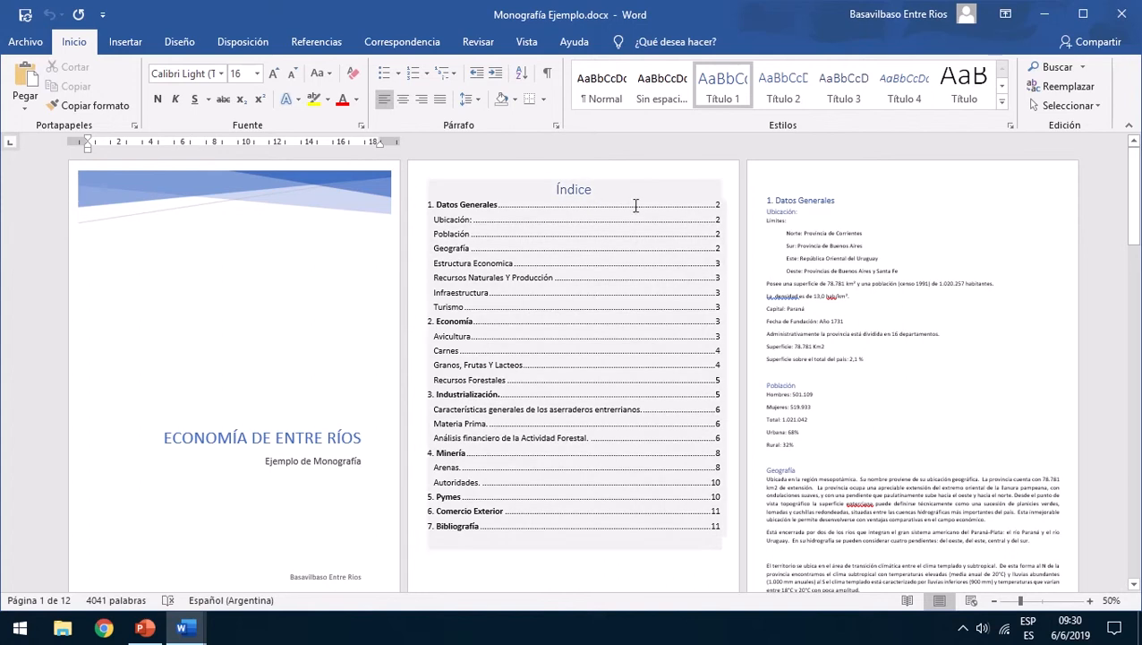
pyautogui.click(779, 198)
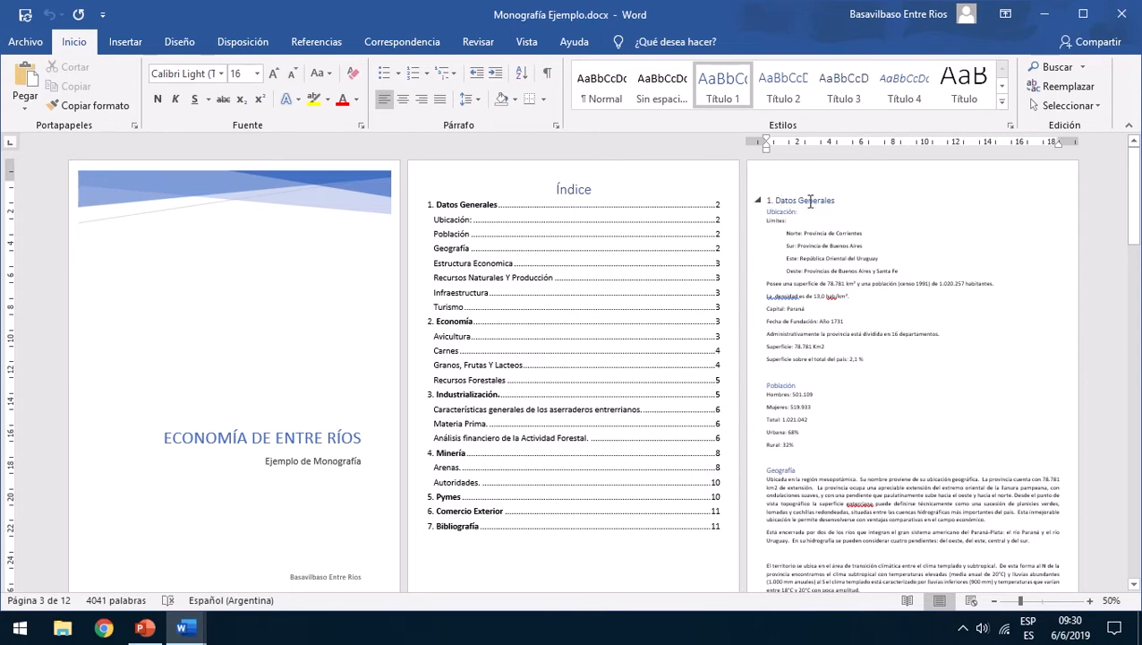
# In Monografía básica ejemplo.rtf, select the "1. Datos Generales" and "Población" lines in turn to compare main title and subtitle.
pyautogui.moveTo(186, 627)
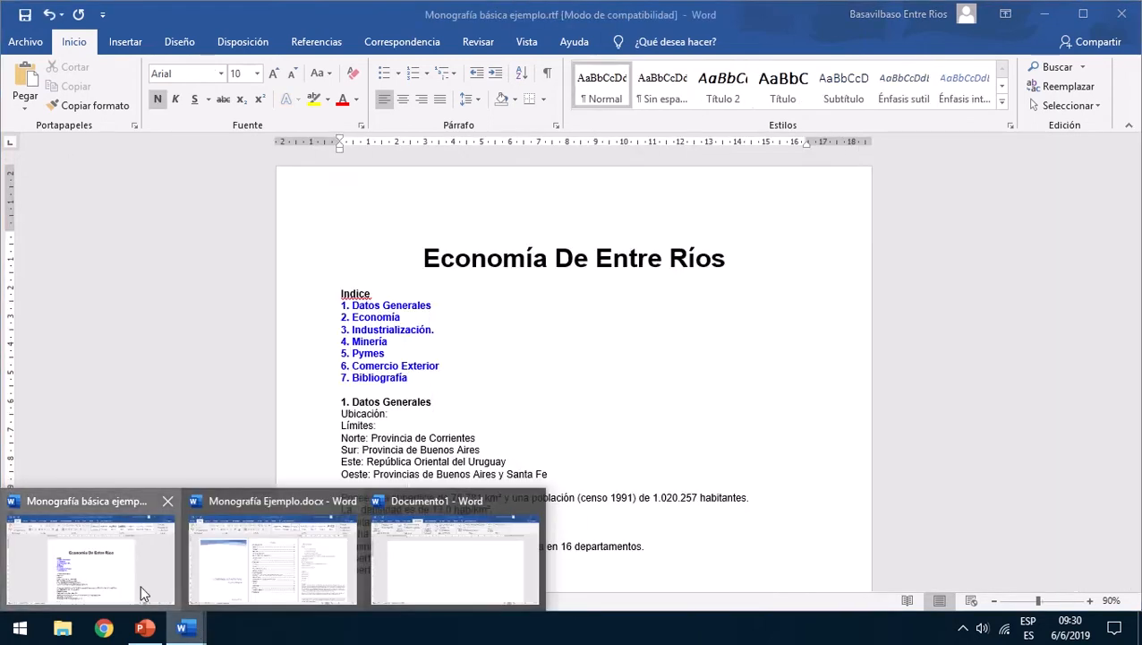
pyautogui.click(141, 589)
pyautogui.click(316, 404)
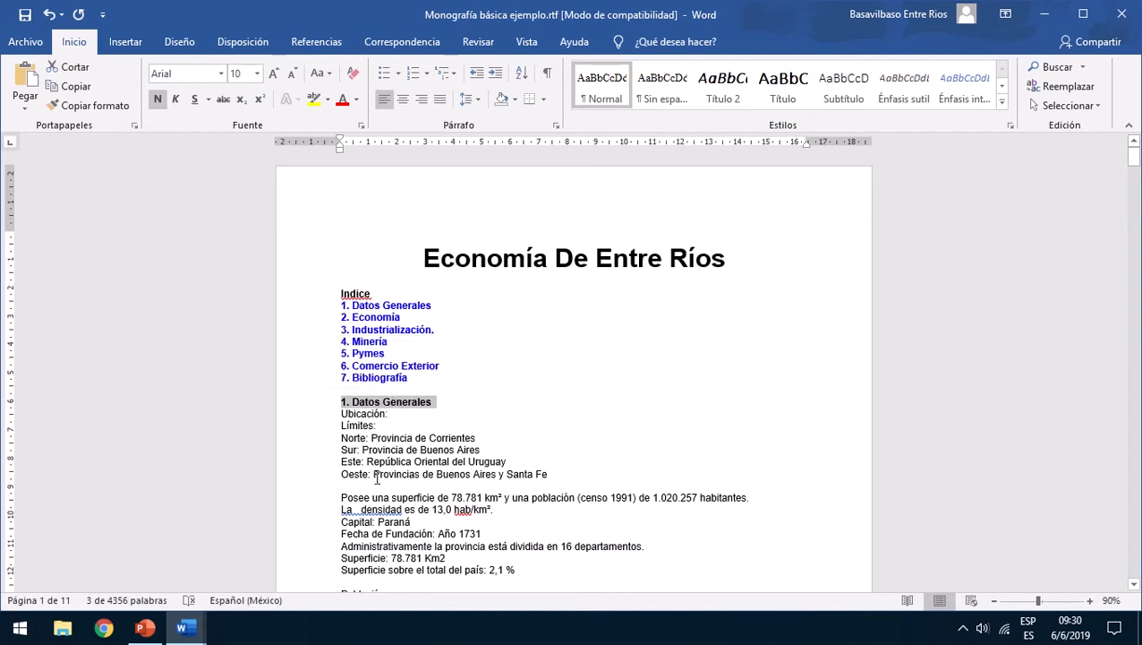
pyautogui.scroll(-4, 323, 466)
pyautogui.click(321, 457)
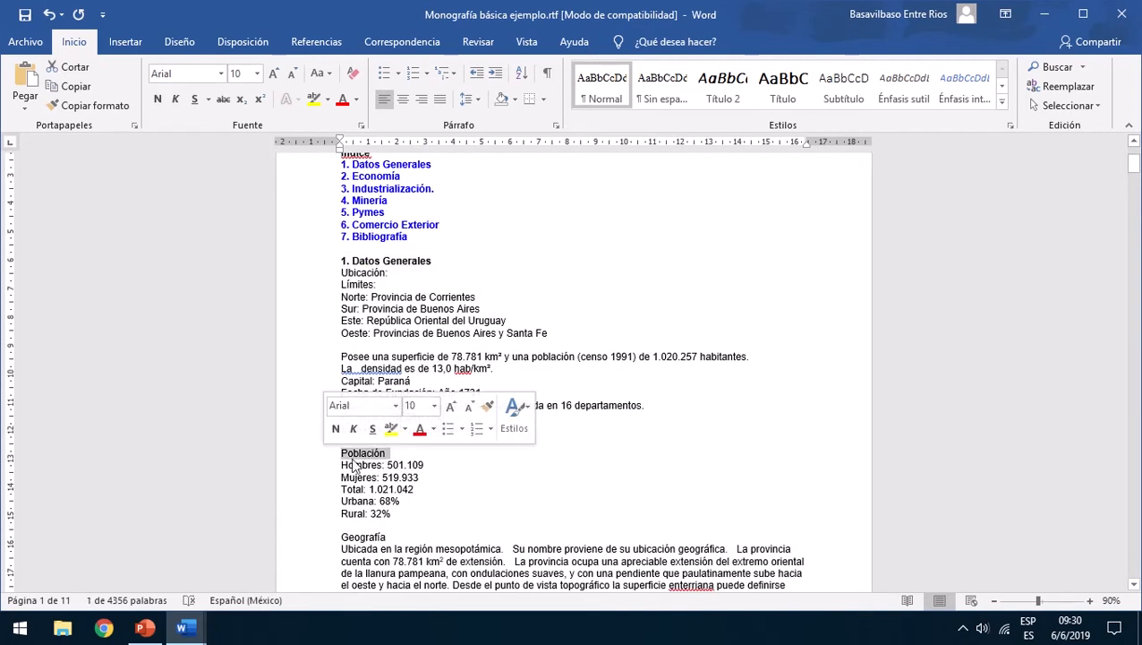
pyautogui.click(308, 263)
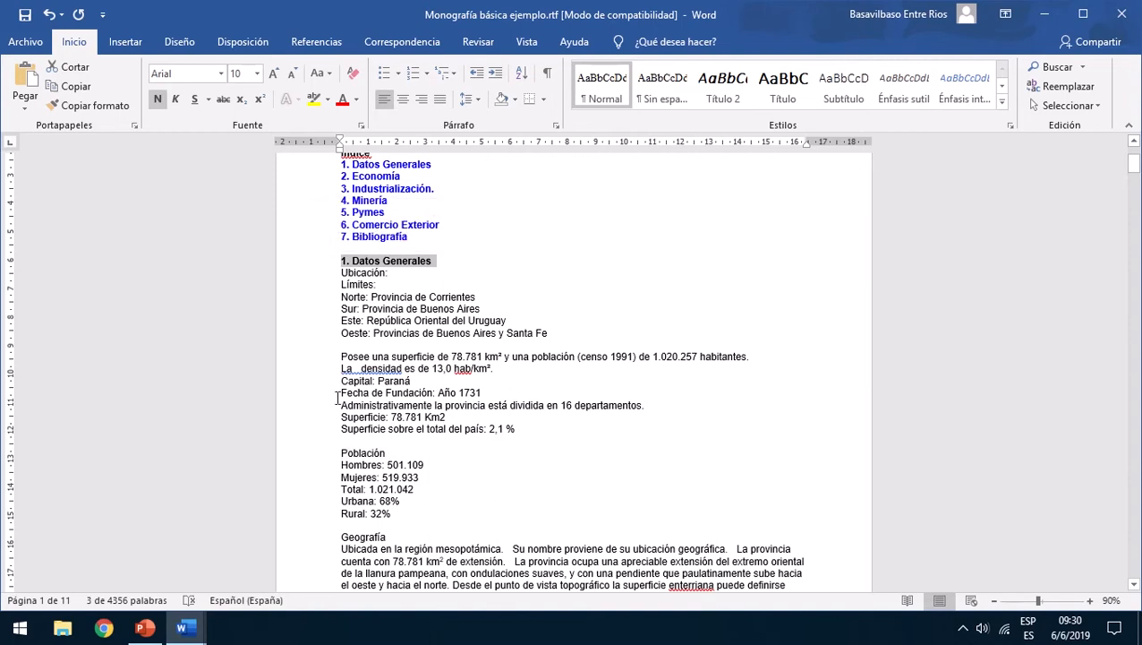
pyautogui.click(322, 457)
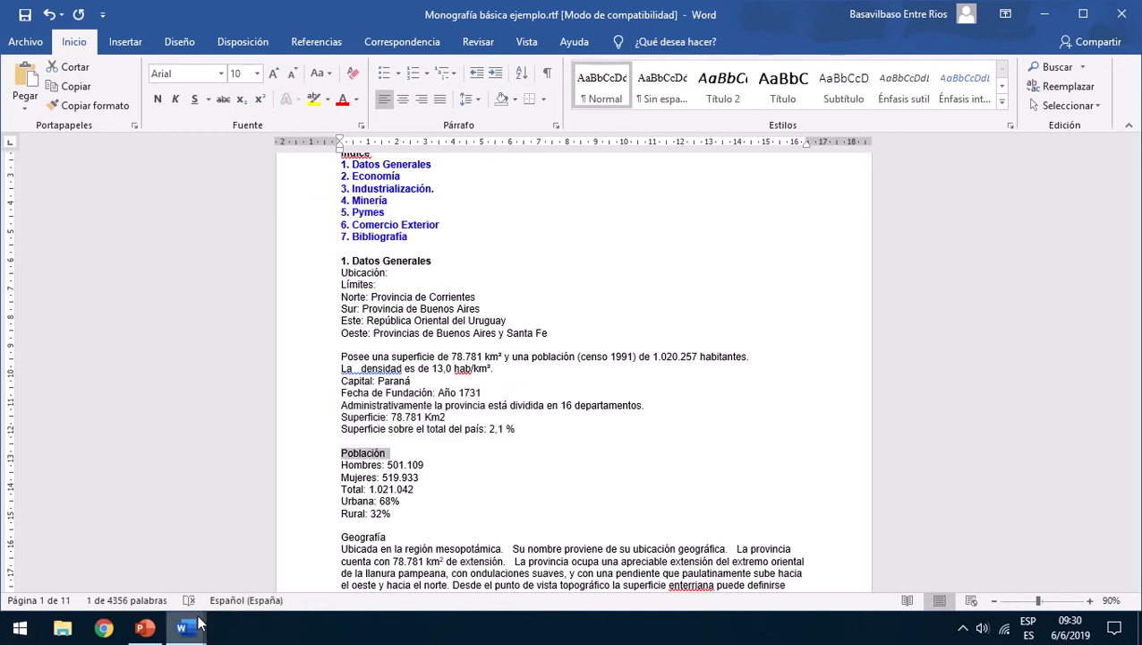
# Switch to Monografía Ejemplo.docx and compare its "1. Datos Generales" heading with the matching entries in the Índice.
pyautogui.moveTo(201, 624)
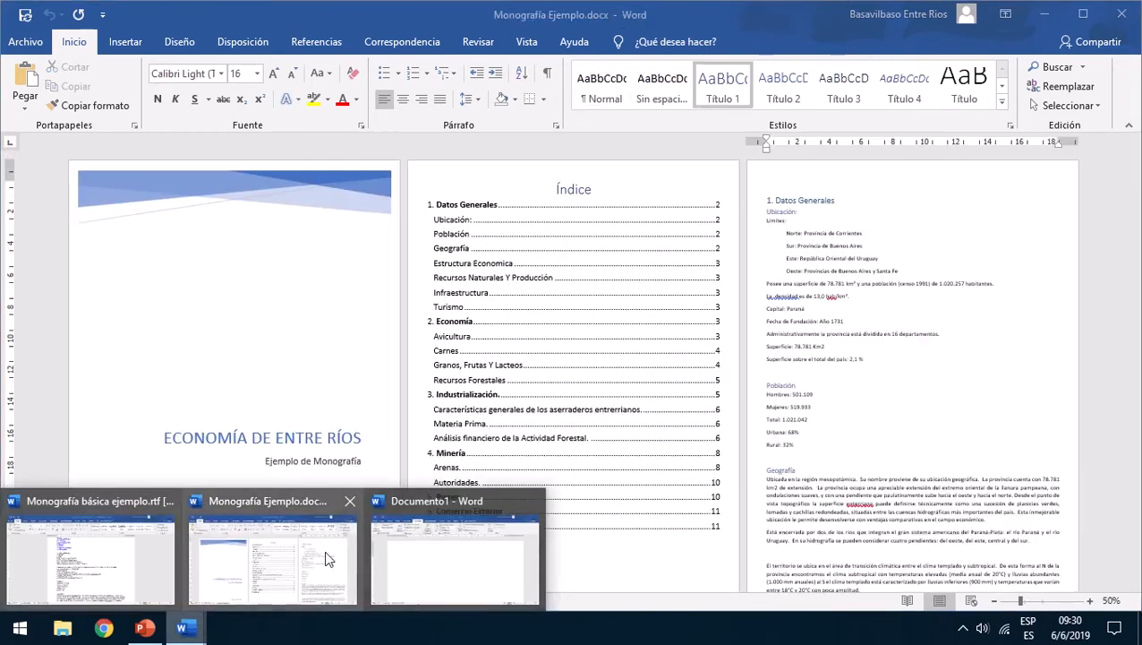
pyautogui.click(358, 546)
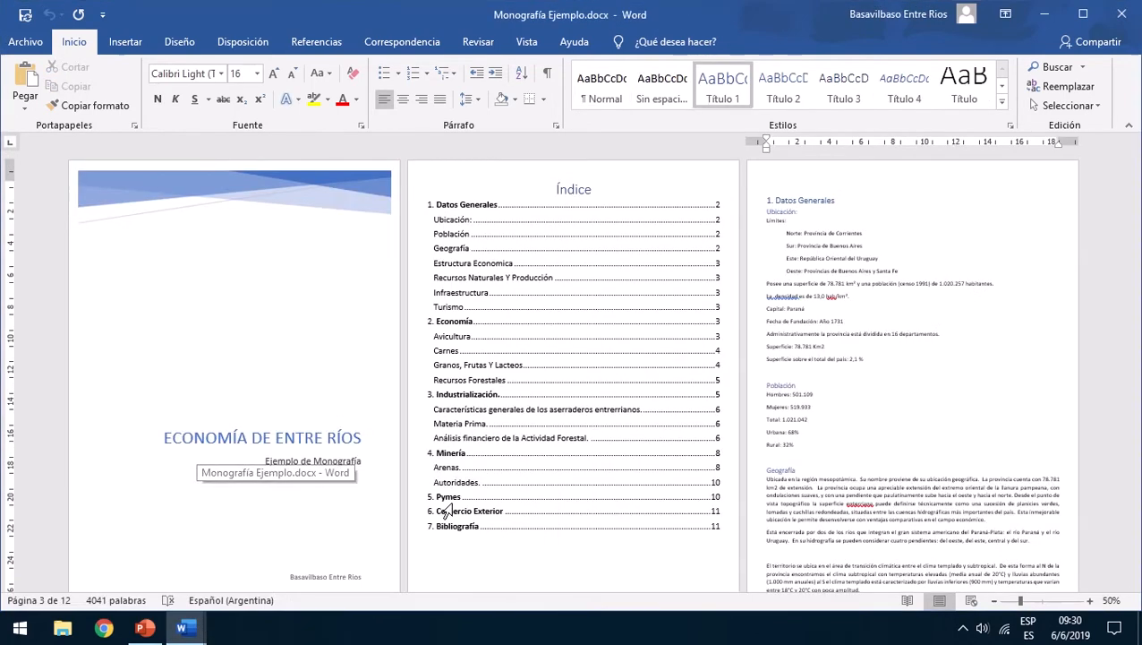
pyautogui.click(774, 179)
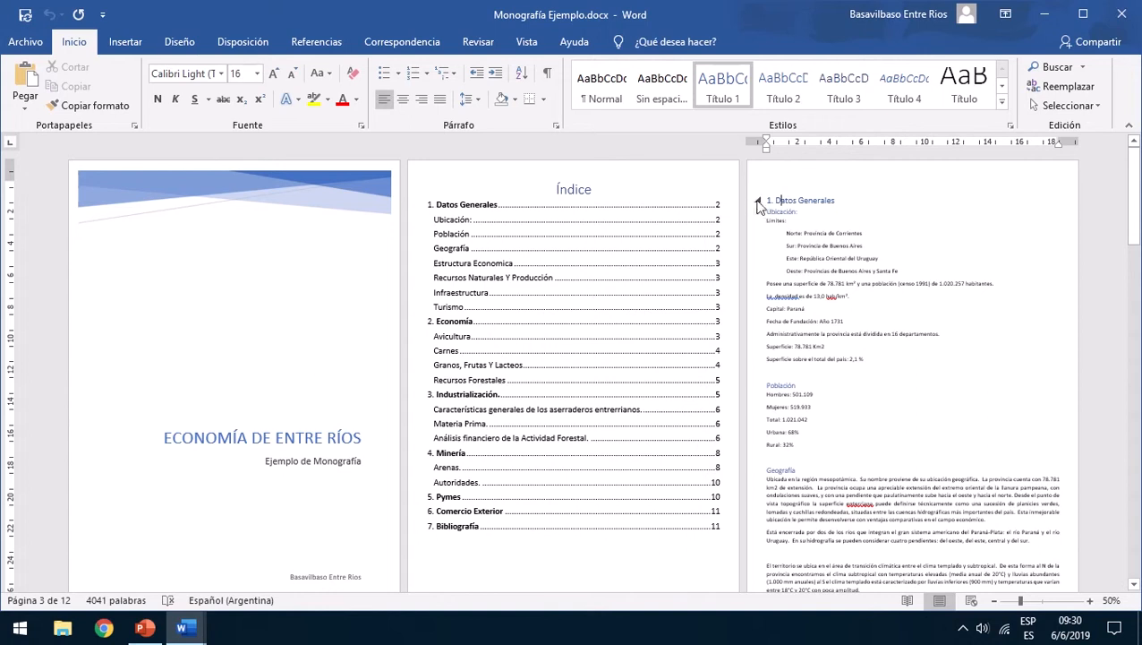
pyautogui.keyDown('ctrl'); pyautogui.scroll(5, 871, 192); pyautogui.keyUp('ctrl')
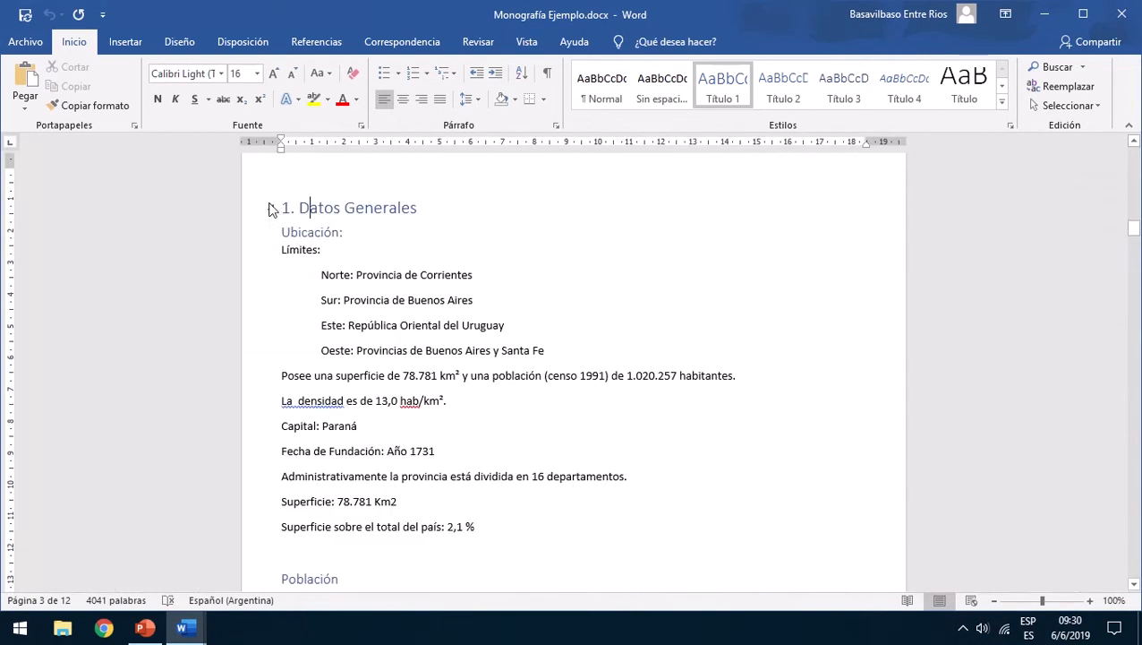
pyautogui.scroll(10, 485, 209)
pyautogui.scroll(3, 486, 208)
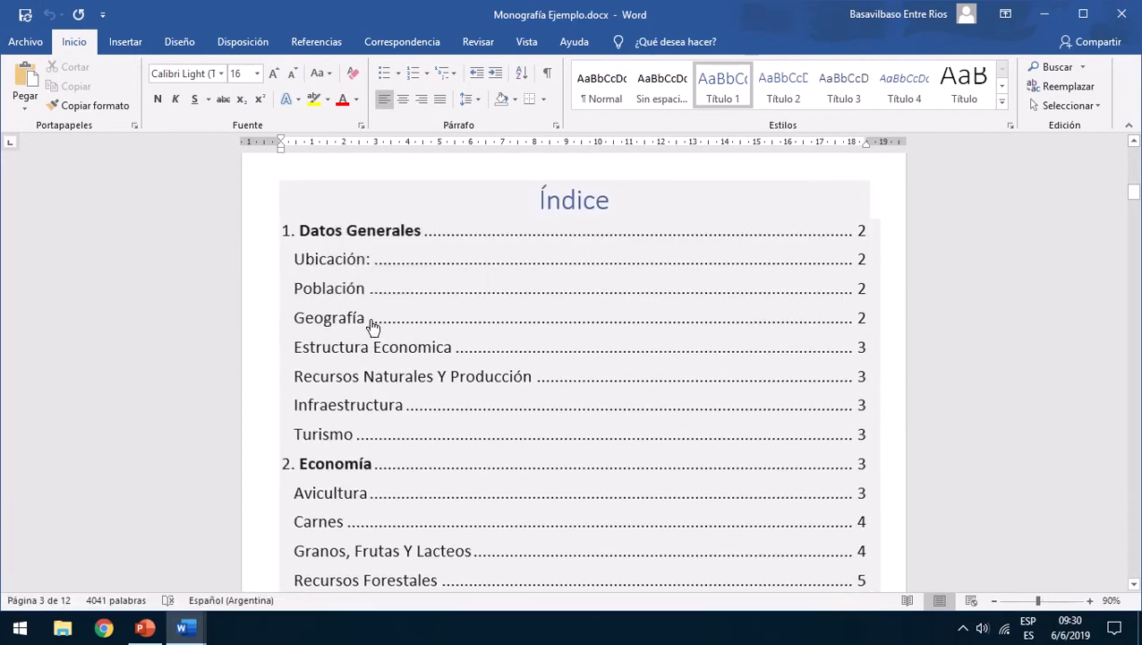
pyautogui.keyDown('ctrl'); pyautogui.scroll(-2, 372, 323); pyautogui.keyUp('ctrl')
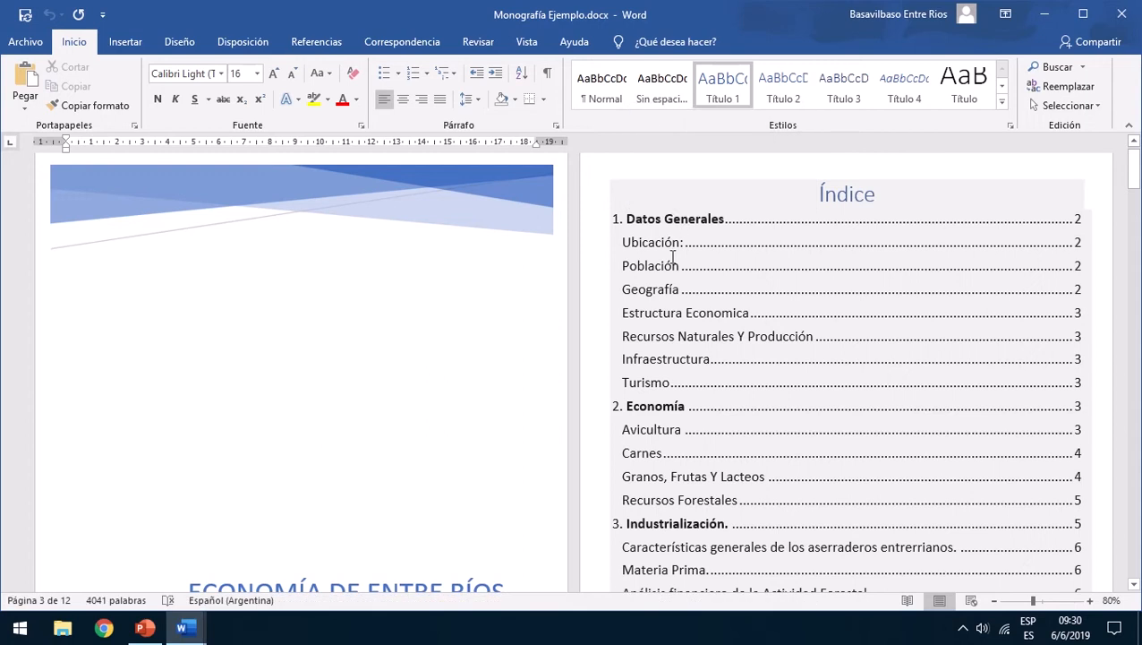
# Follow the Índice link to the "2. Economía" section and return to the index page.
pyautogui.keyDown('ctrl'); pyautogui.click(663, 408); pyautogui.keyUp('ctrl')
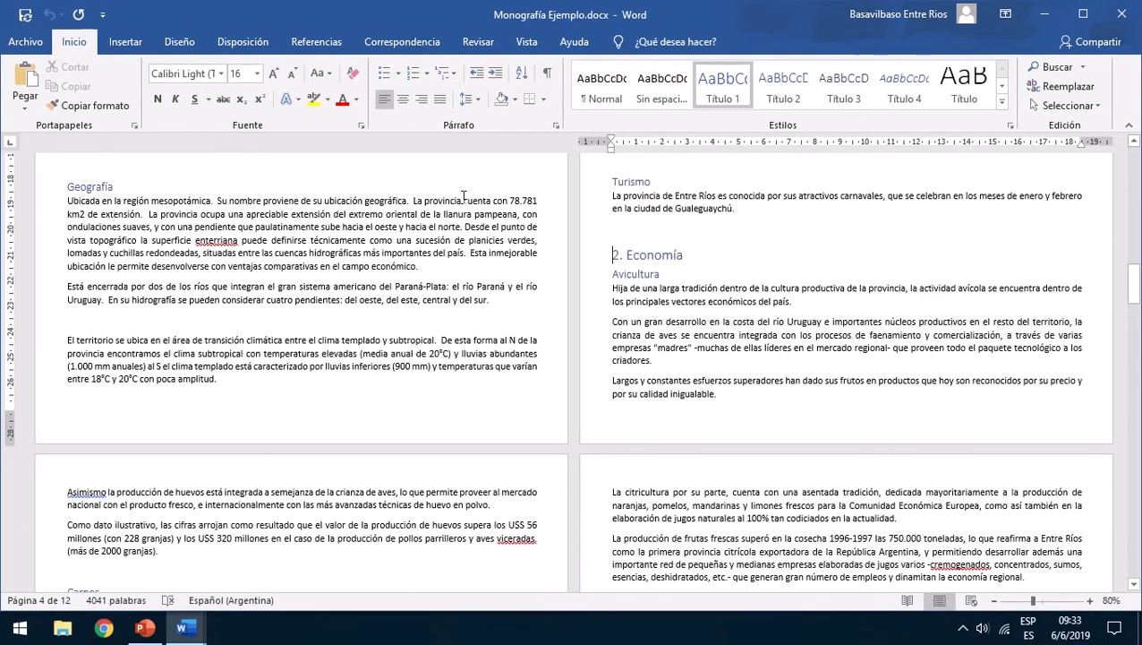
pyautogui.scroll(3, 388, 309)
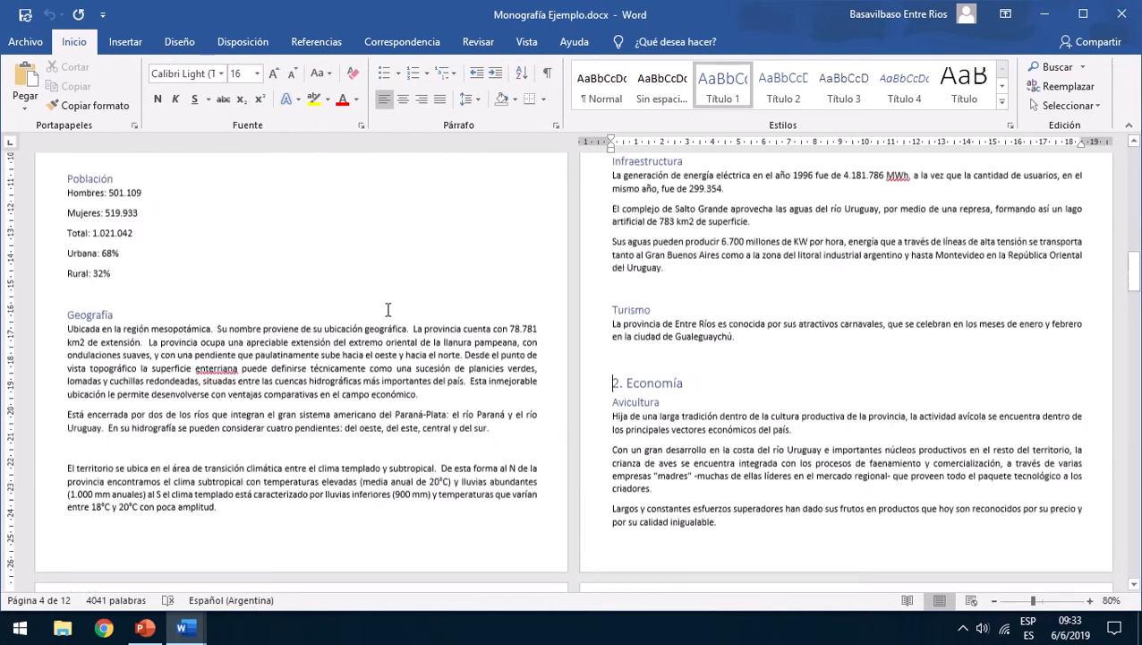
pyautogui.scroll(10, 387, 309)
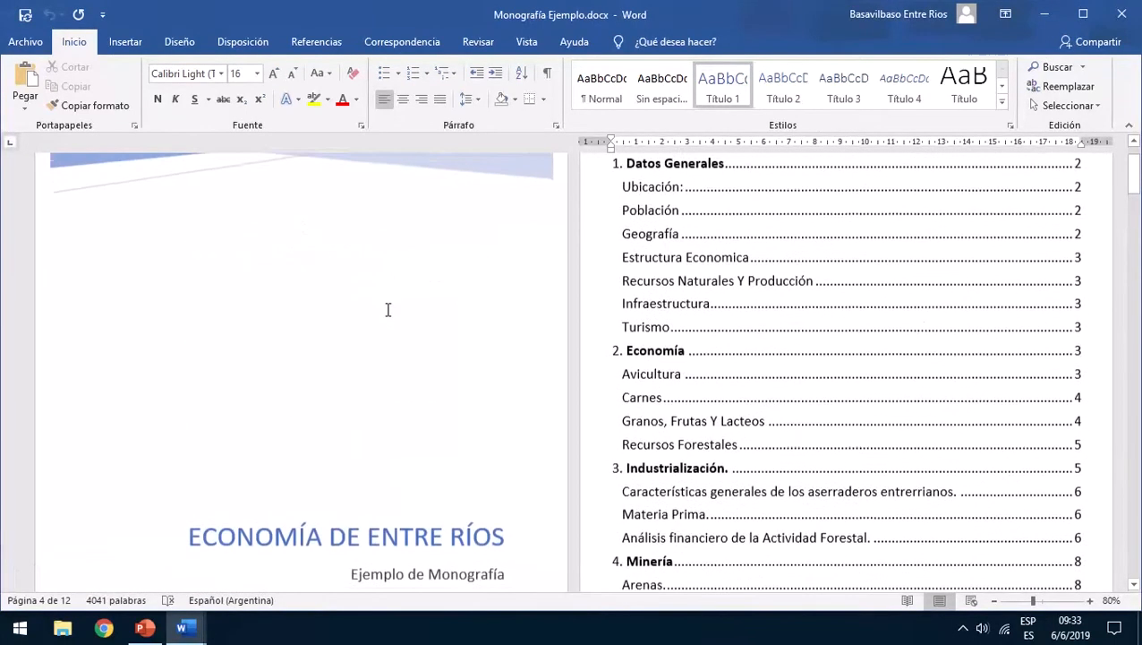
pyautogui.scroll(3, 387, 309)
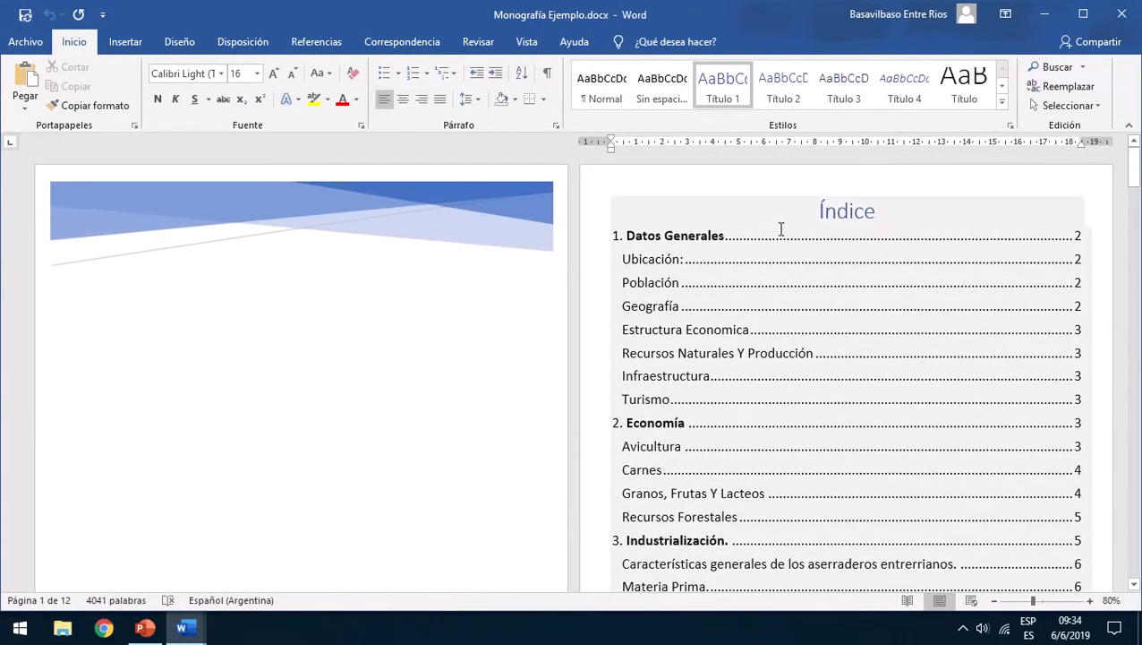
# Select the automatic Índice table and examine its entries from "1. Datos Generales" through "7. Bibliografía".
pyautogui.scroll(-2, 770, 324)
pyautogui.scroll(2, 770, 324)
pyautogui.click(661, 210)
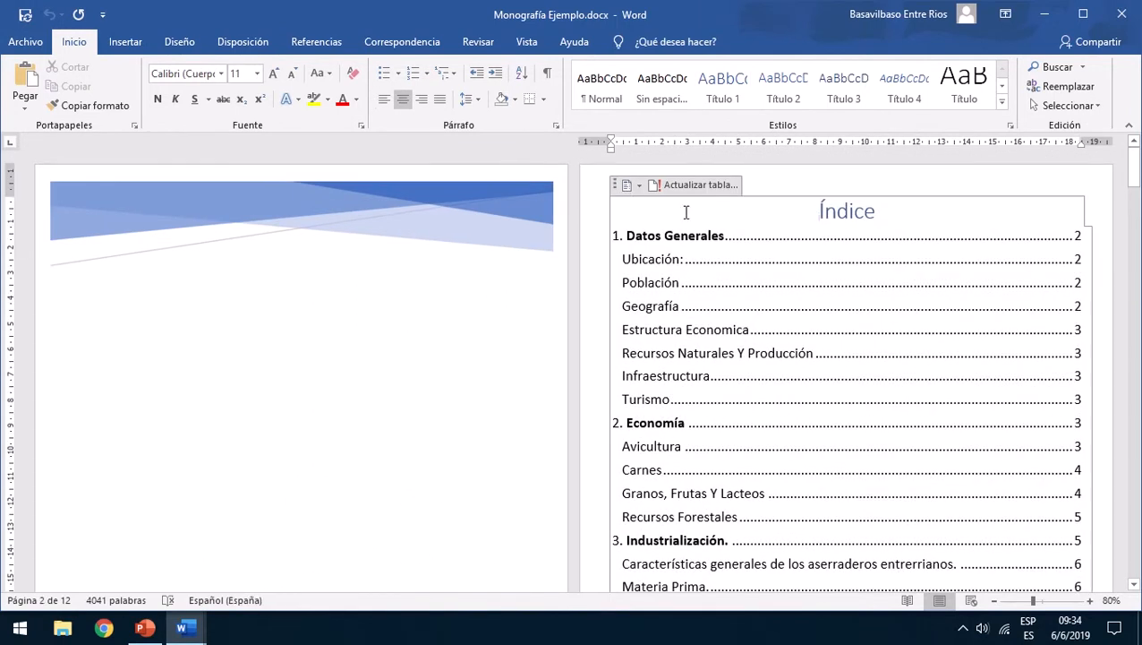
pyautogui.scroll(-2, 377, 293)
pyautogui.scroll(2, 773, 319)
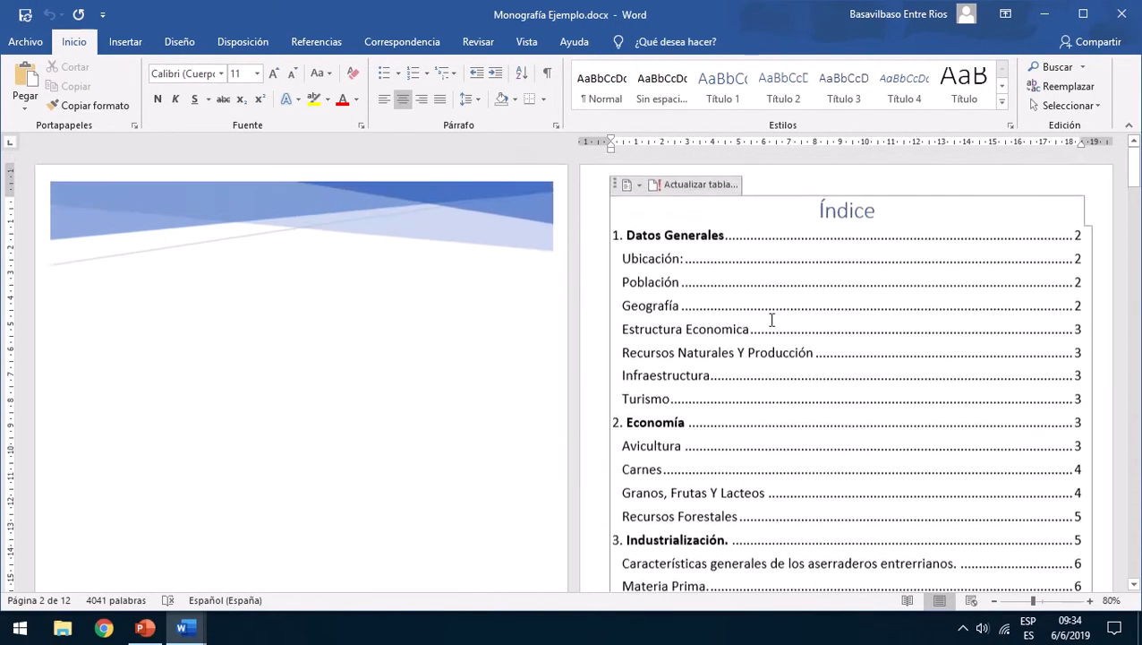
pyautogui.scroll(-3, 630, 418)
pyautogui.scroll(-5, 629, 418)
pyautogui.scroll(4, 395, 434)
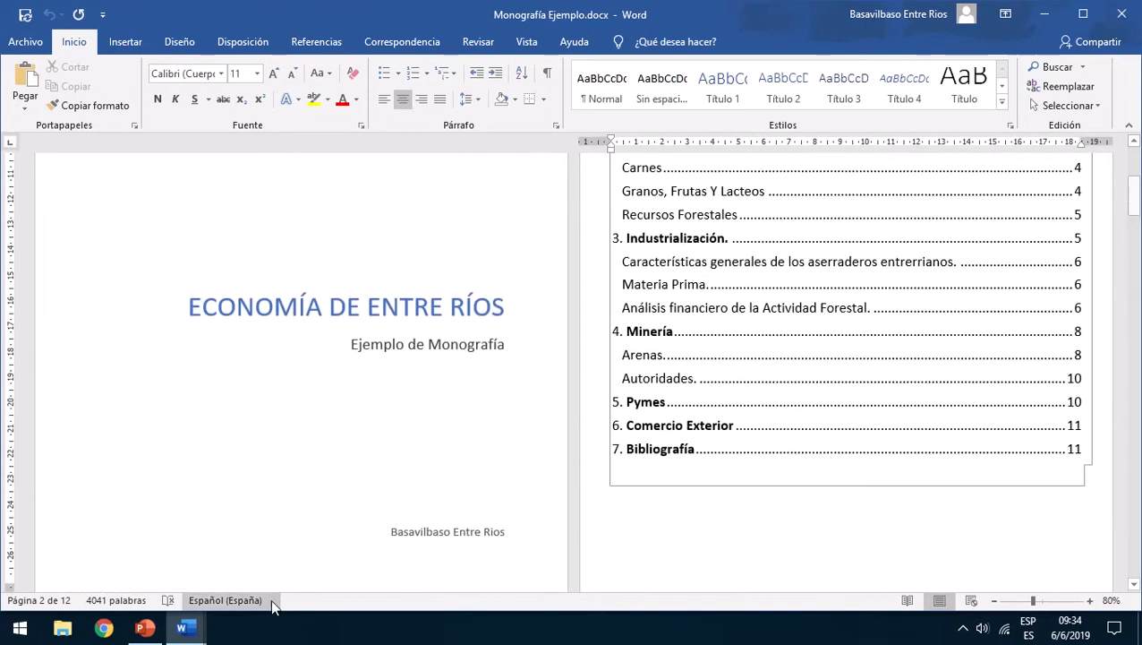
# Switch to the empty Documento1 and insert a blank page.
pyautogui.moveTo(183, 618)
pyautogui.click(410, 584)
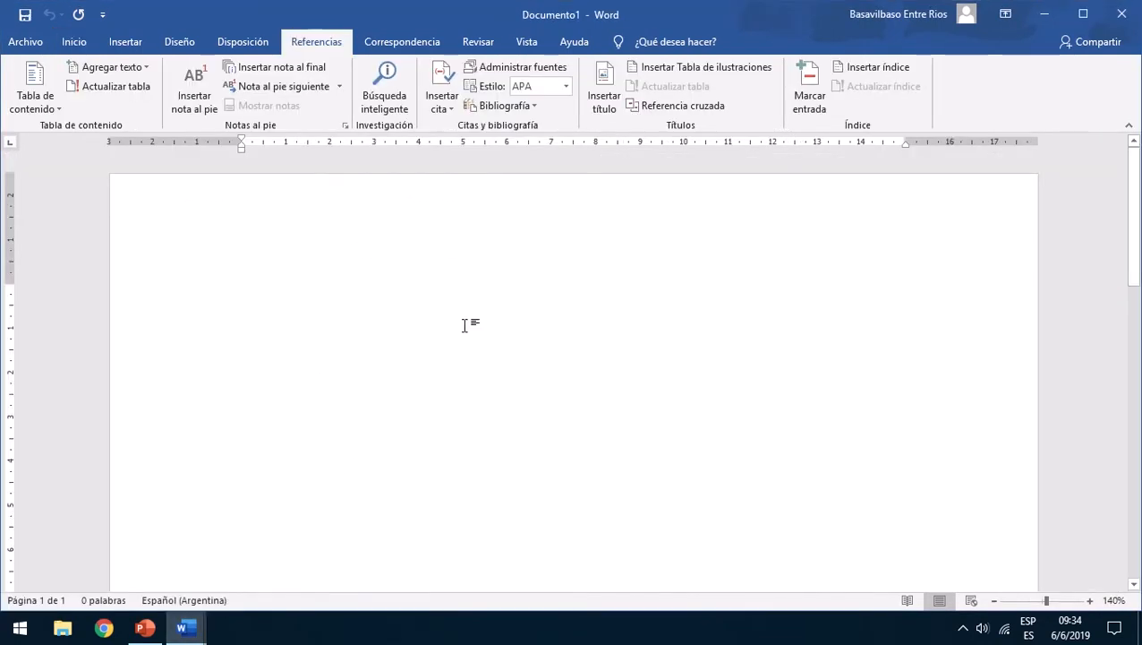
pyautogui.click(129, 44)
pyautogui.click(83, 87)
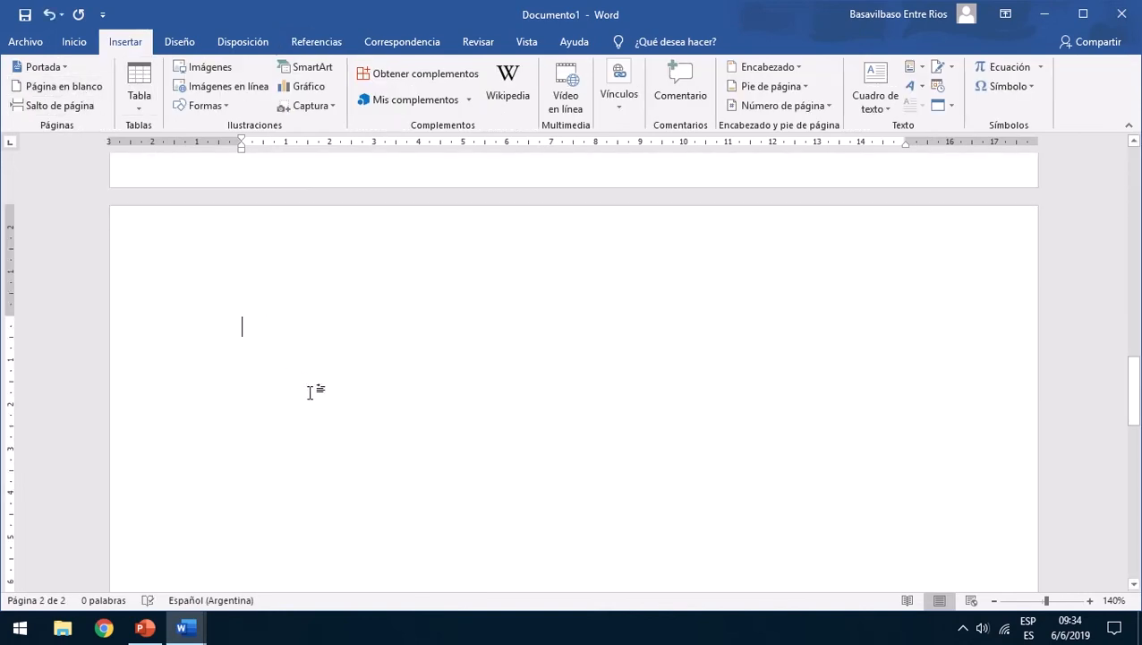
# Enter the lines "Titulo 1" and "Titulo 2", followed by the indented lines "Subtitulo 1" and "Subtitulo 2".
pyautogui.write('Titul')
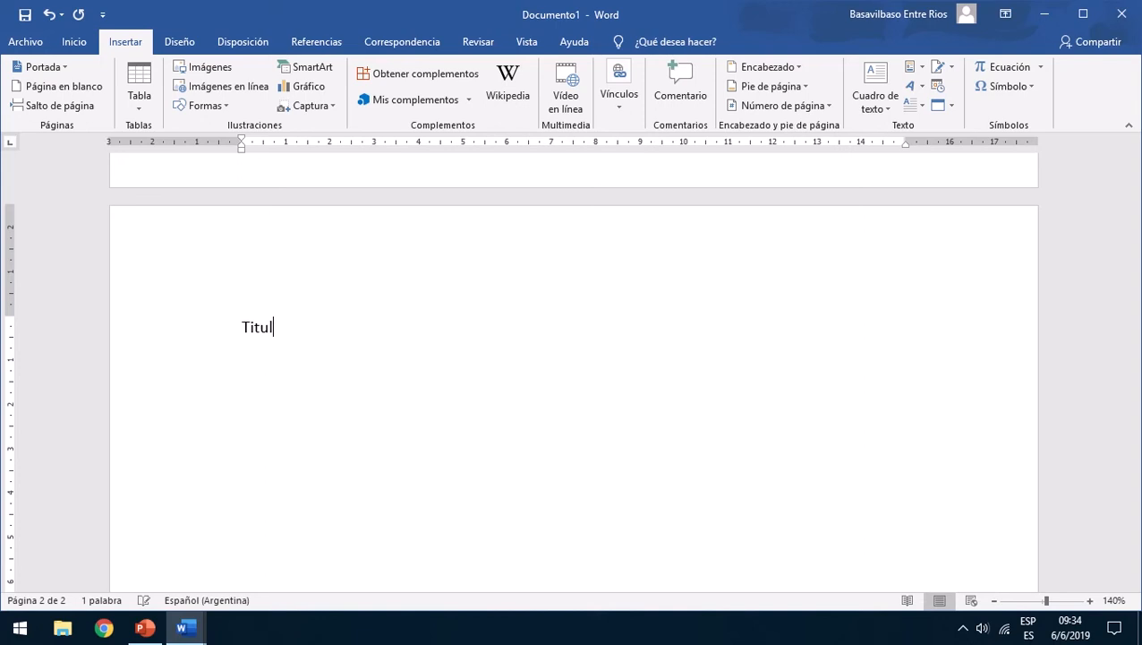
pyautogui.write('o 1 ')
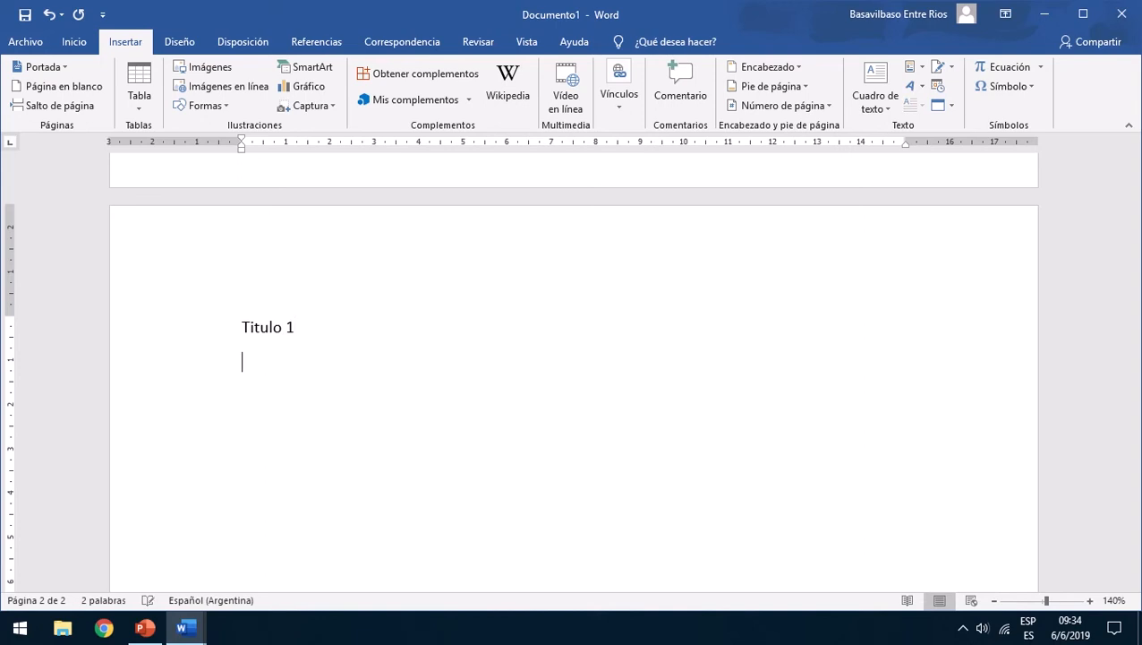
pyautogui.write('Titulo 2 ')
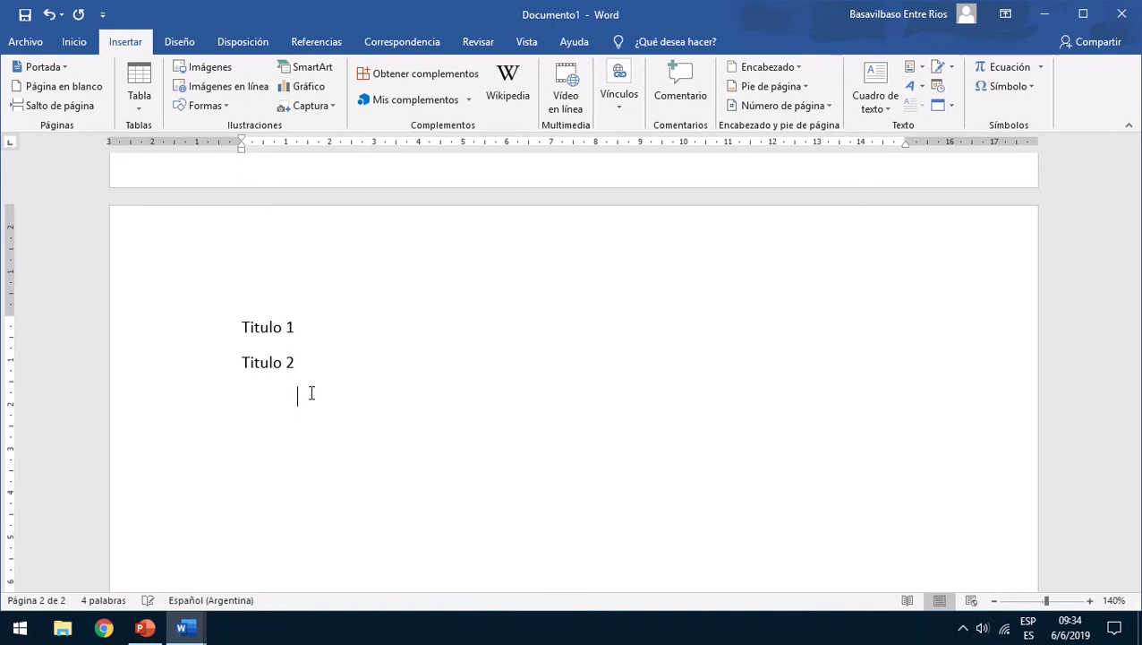
pyautogui.write('Subtitulo 1')
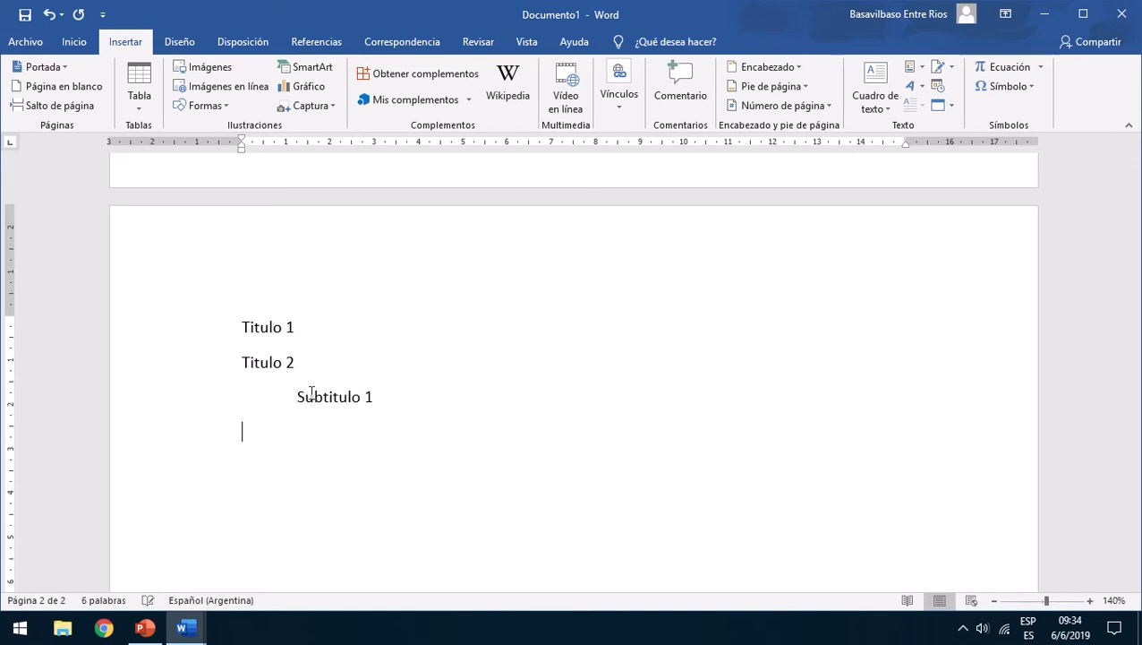
pyautogui.write('u')
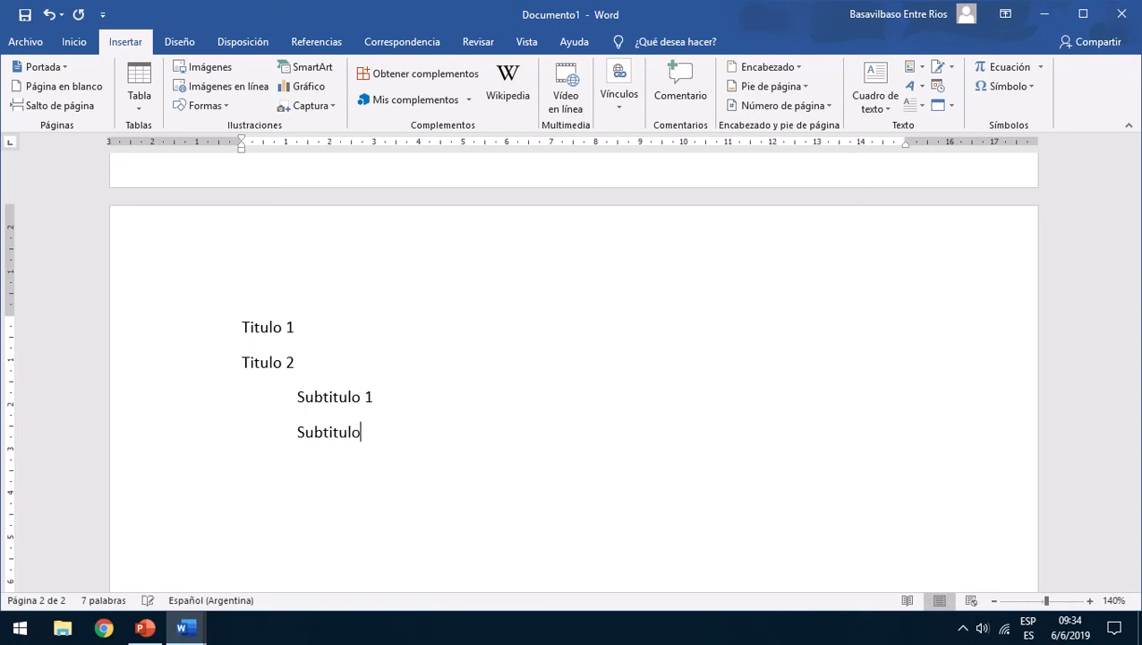
# Add blank lines after "Titulo 1" and after "Titulo 2" to leave room for content.
pyautogui.click(422, 406)
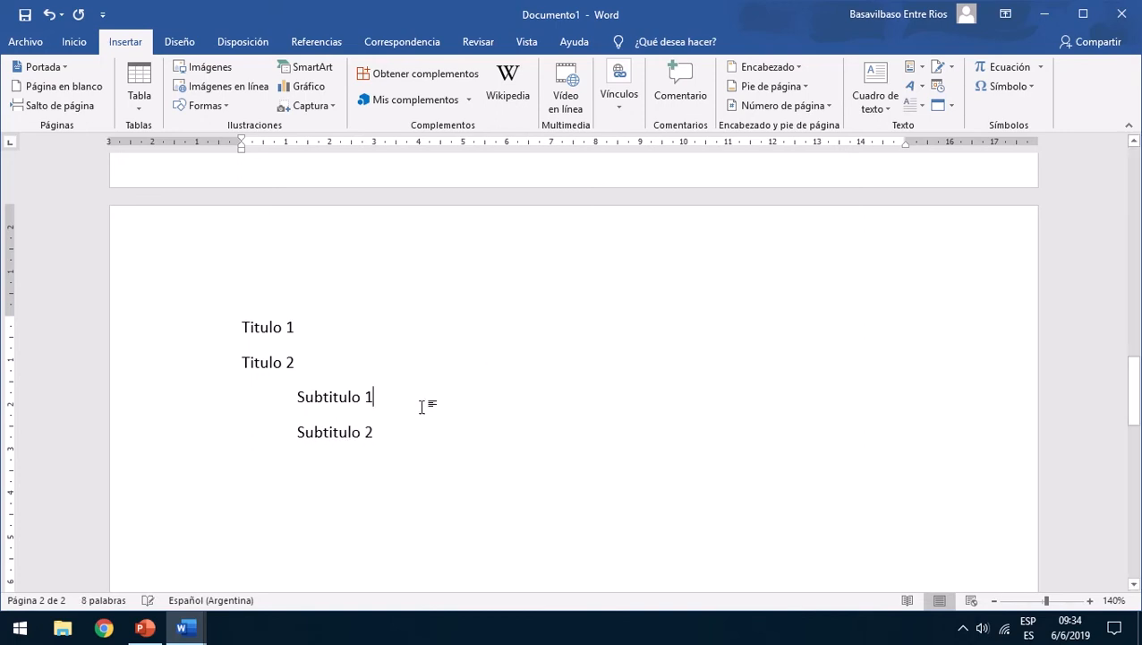
pyautogui.click(339, 327)
pyautogui.press('Return')
pyautogui.press('Return')
pyautogui.press('Return')
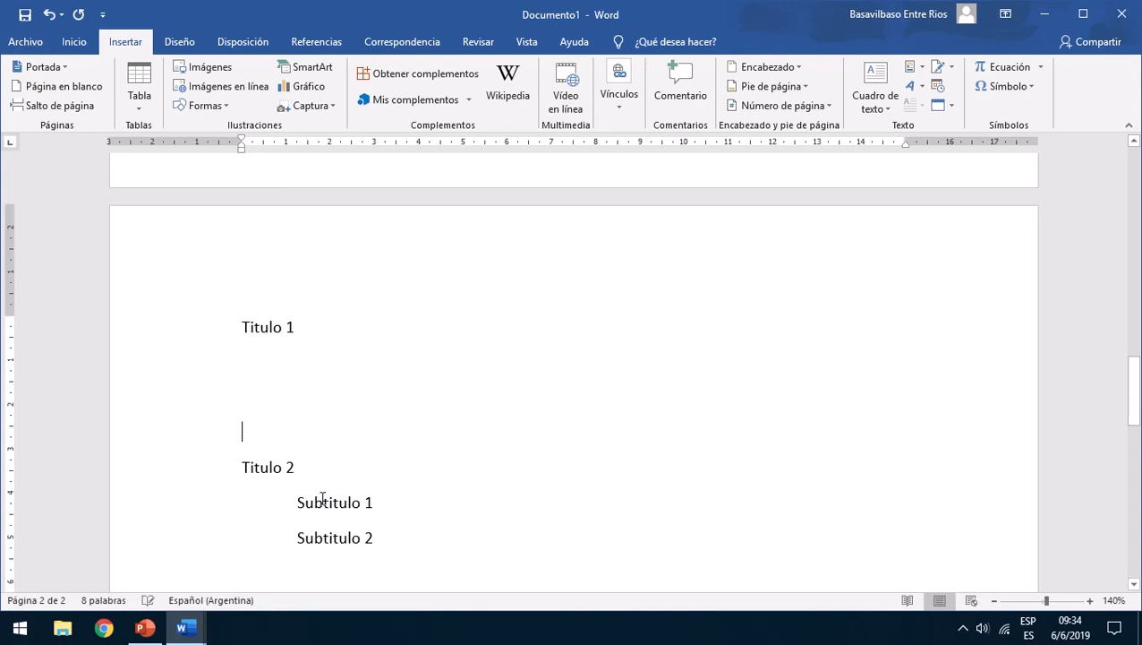
pyautogui.press('Return')
pyautogui.press('Return')
pyautogui.scroll(-4, 395, 485)
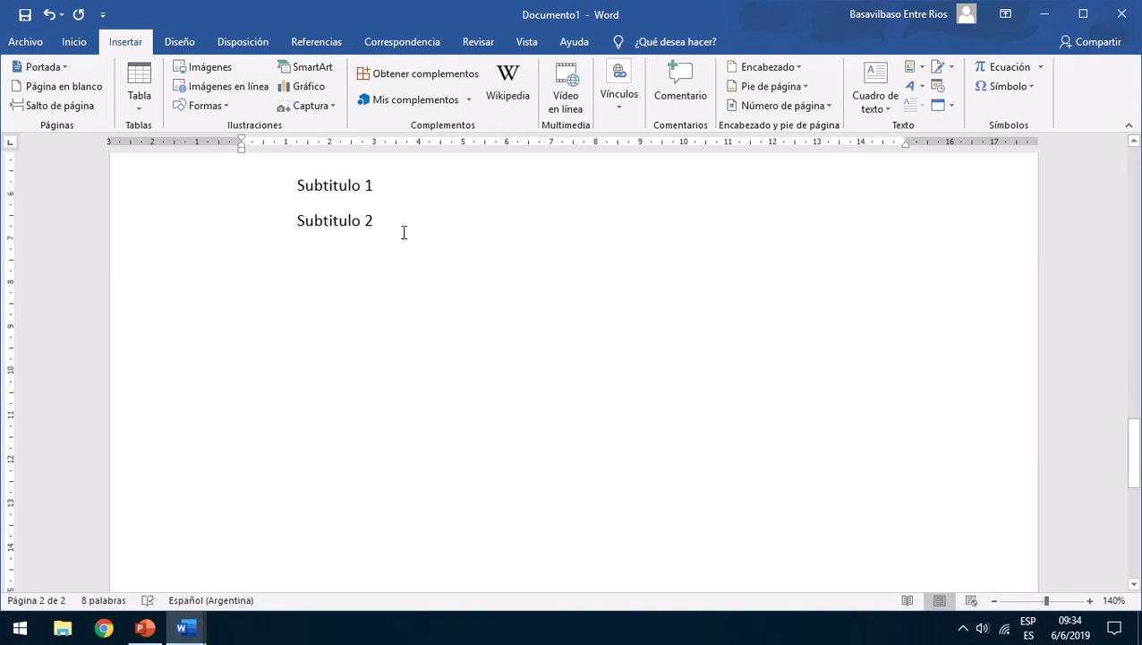
# Add blank lines after "Subtitulo 1" and after "Subtitulo 2" to leave room for content.
pyautogui.scroll(2, 411, 337)
pyautogui.click(411, 353)
pyautogui.press('Return')
pyautogui.press('Return')
pyautogui.press('Return')
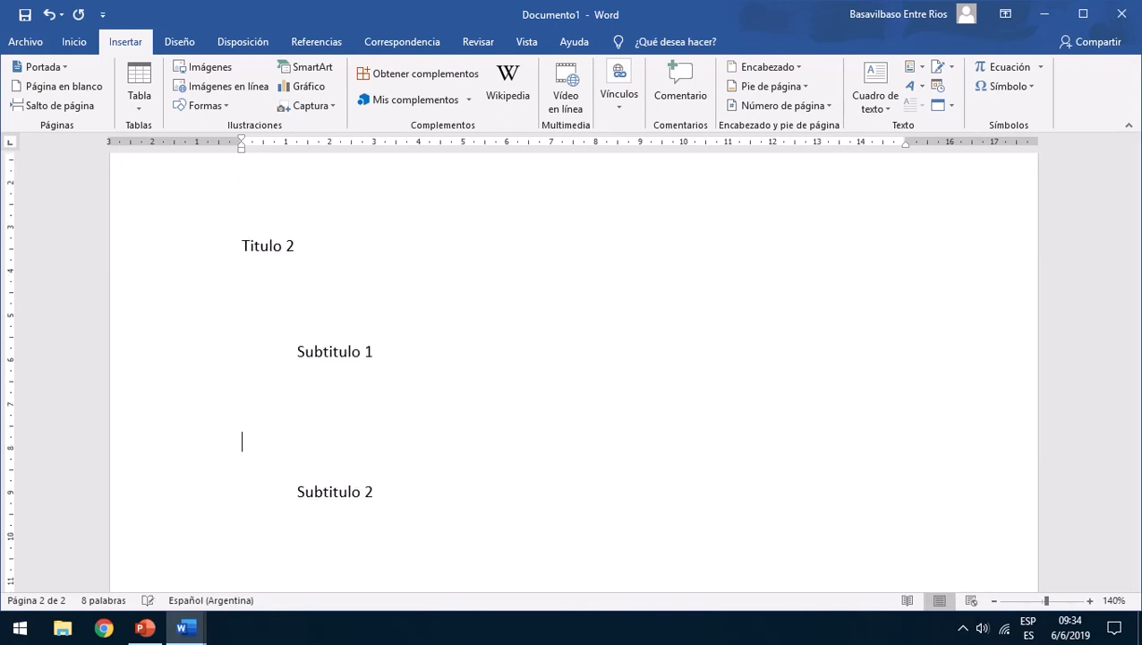
pyautogui.click(409, 491)
pyautogui.press('Return')
pyautogui.press('Return')
pyautogui.press('Return')
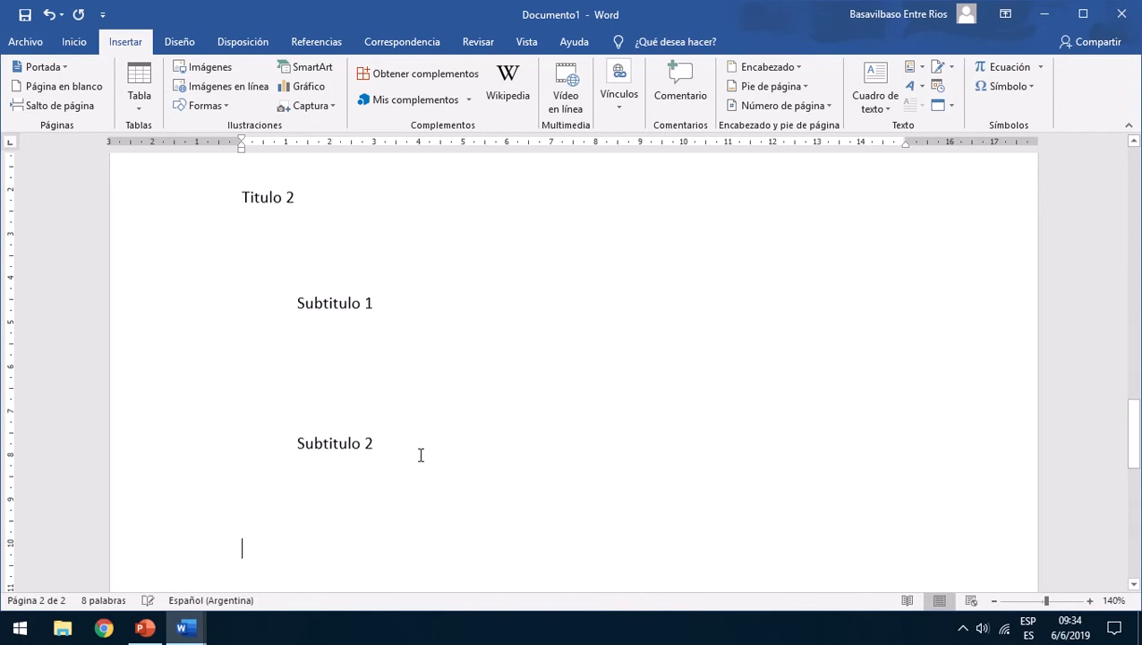
# Generate a paragraph of sample text below "Titulo 1" with =rand(1).
pyautogui.scroll(10, 412, 474)
pyautogui.scroll(-5, 404, 488)
pyautogui.click(316, 323)
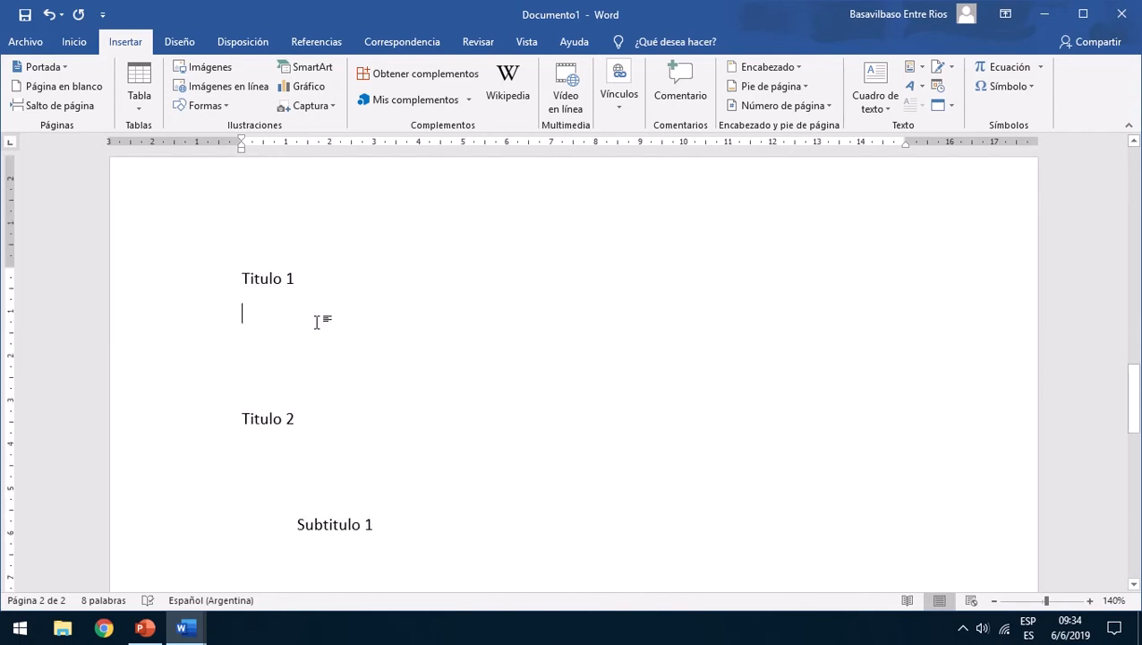
pyautogui.write('=')
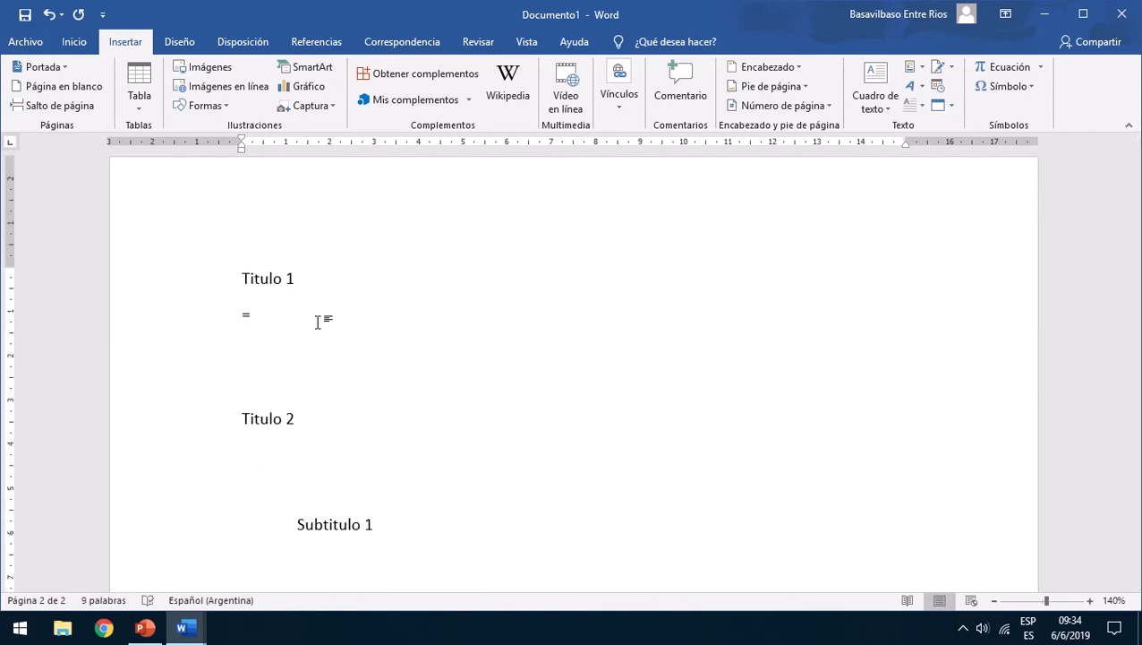
pyautogui.write('rand(1)')
pyautogui.press('Return')
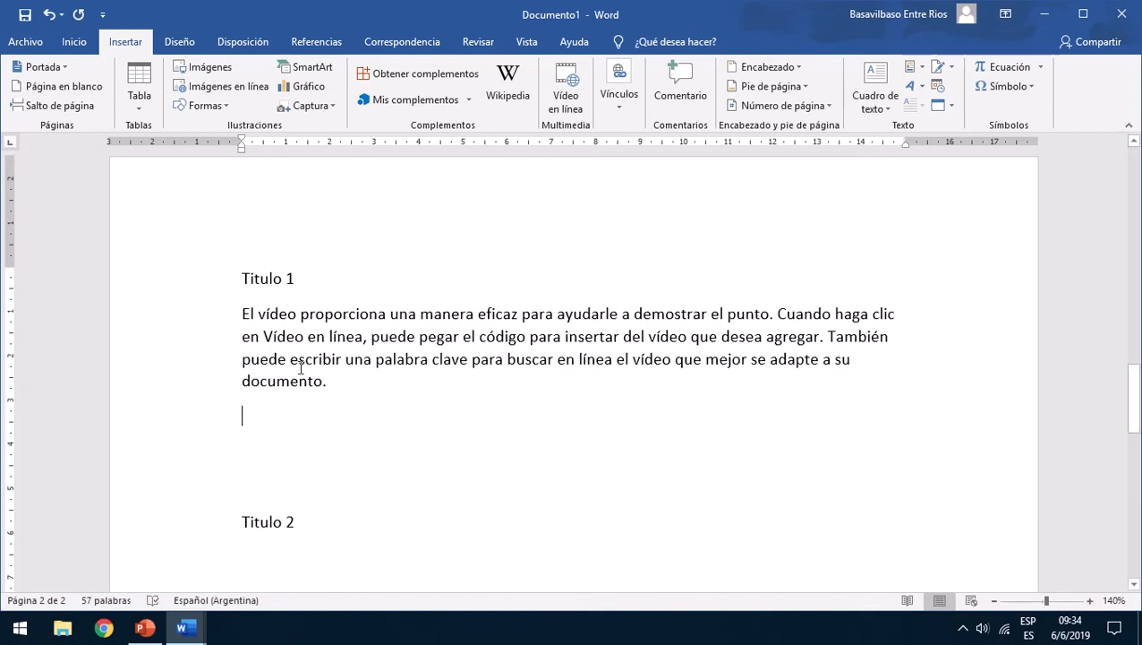
# Apply the Título 1 style to the "Titulo 1" line.
pyautogui.scroll(4, 301, 368)
pyautogui.scroll(-6, 299, 364)
pyautogui.scroll(1, 311, 364)
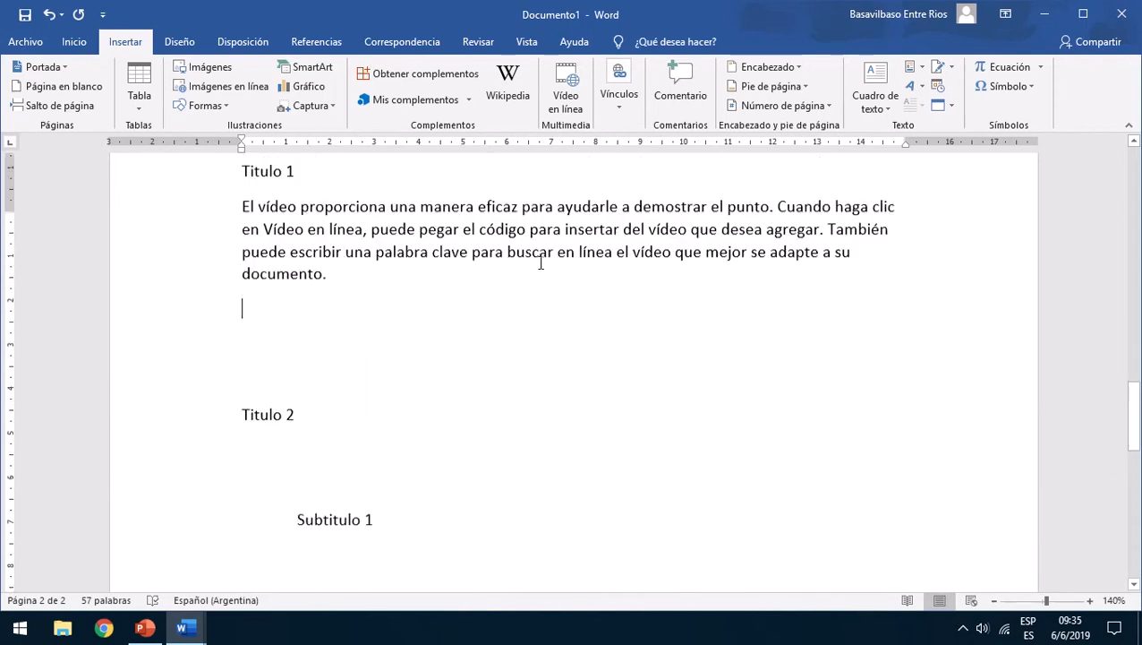
pyautogui.scroll(2, 370, 265)
pyautogui.click(220, 291)
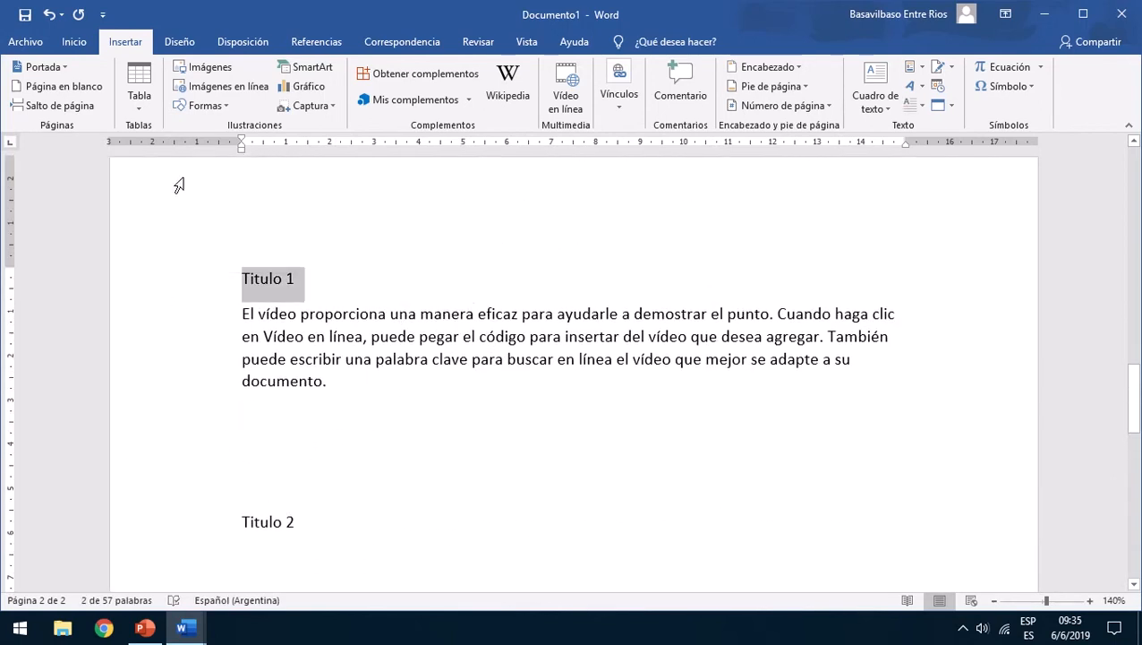
pyautogui.click(74, 41)
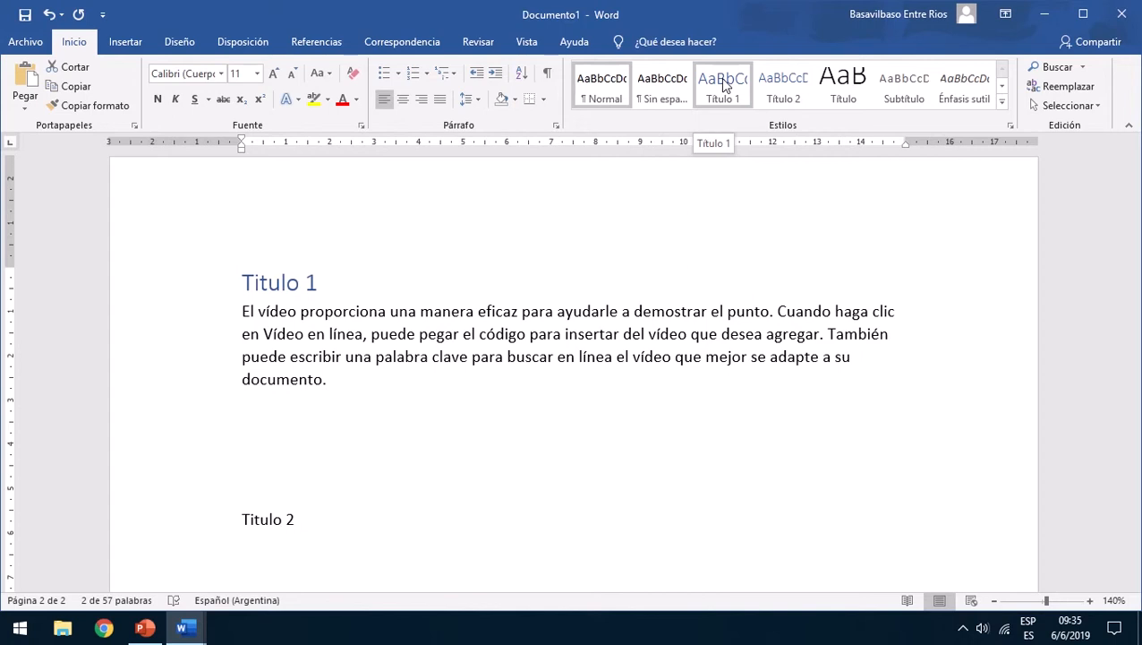
pyautogui.click(723, 84)
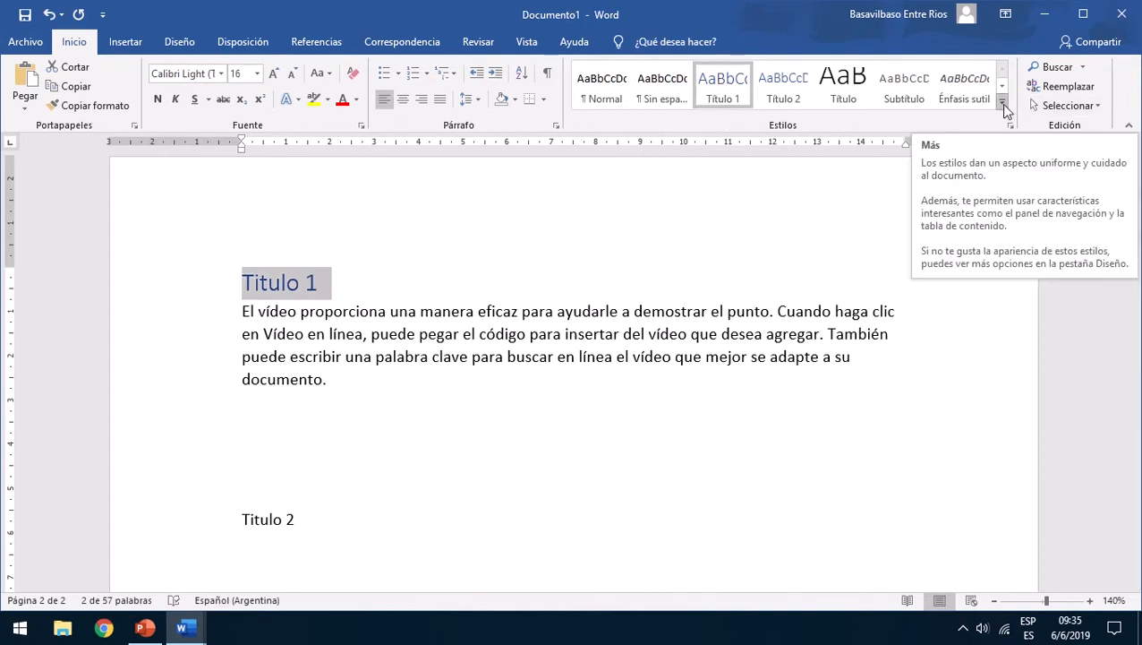
# Apply the Título 1 style to the "Titulo 2" line.
pyautogui.click(199, 537)
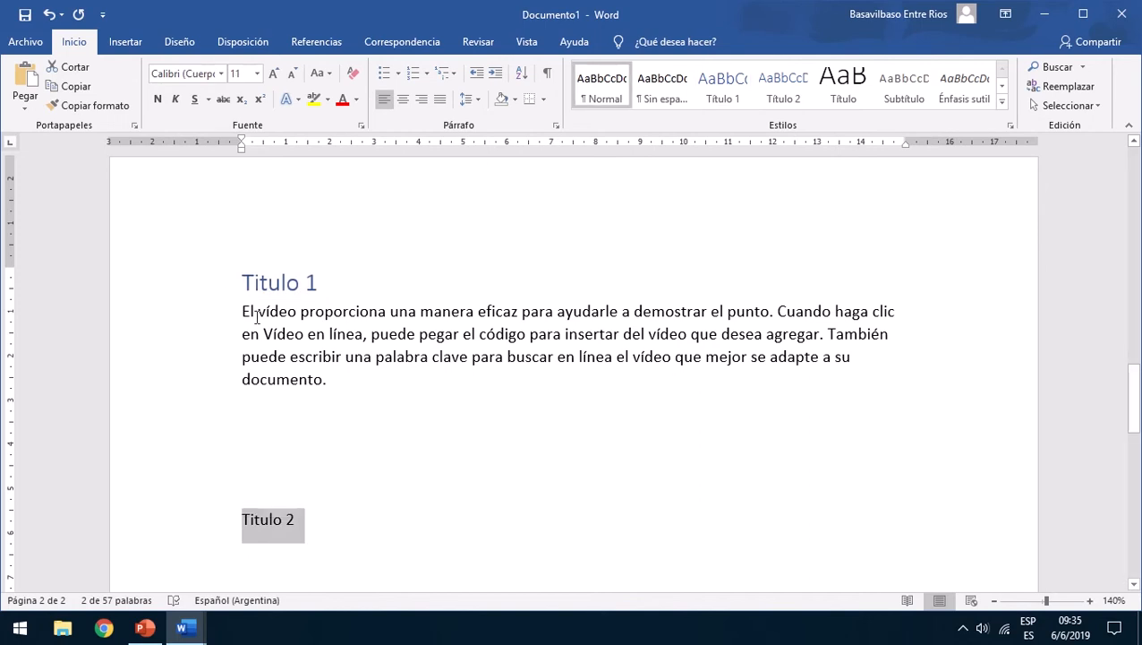
pyautogui.scroll(-3, 472, 260)
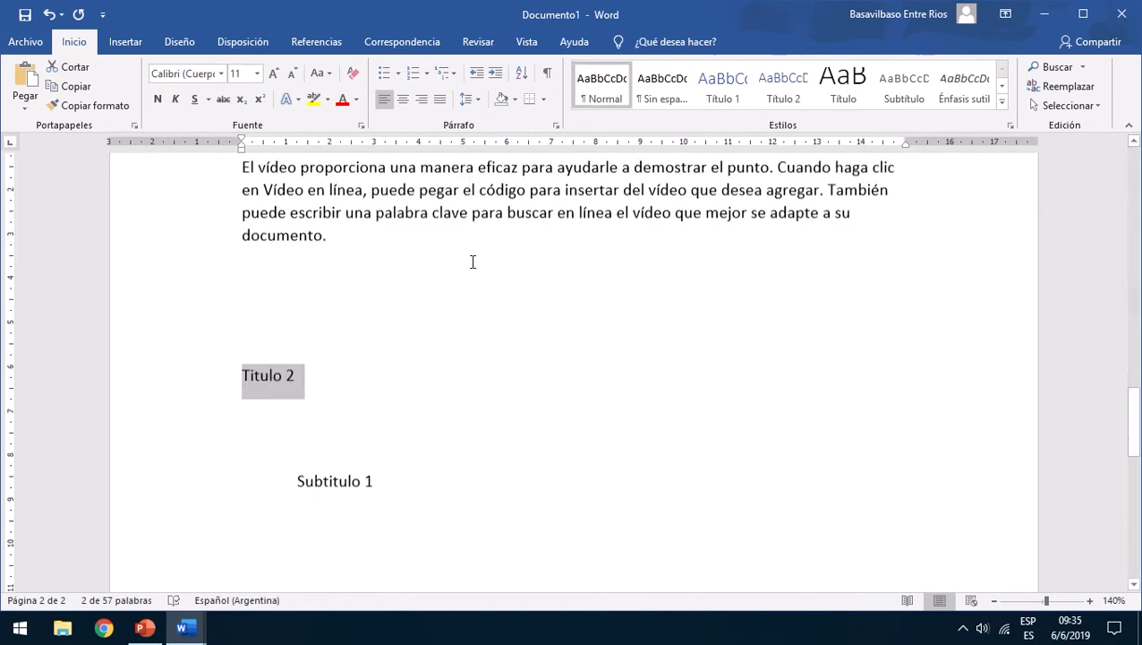
pyautogui.click(723, 85)
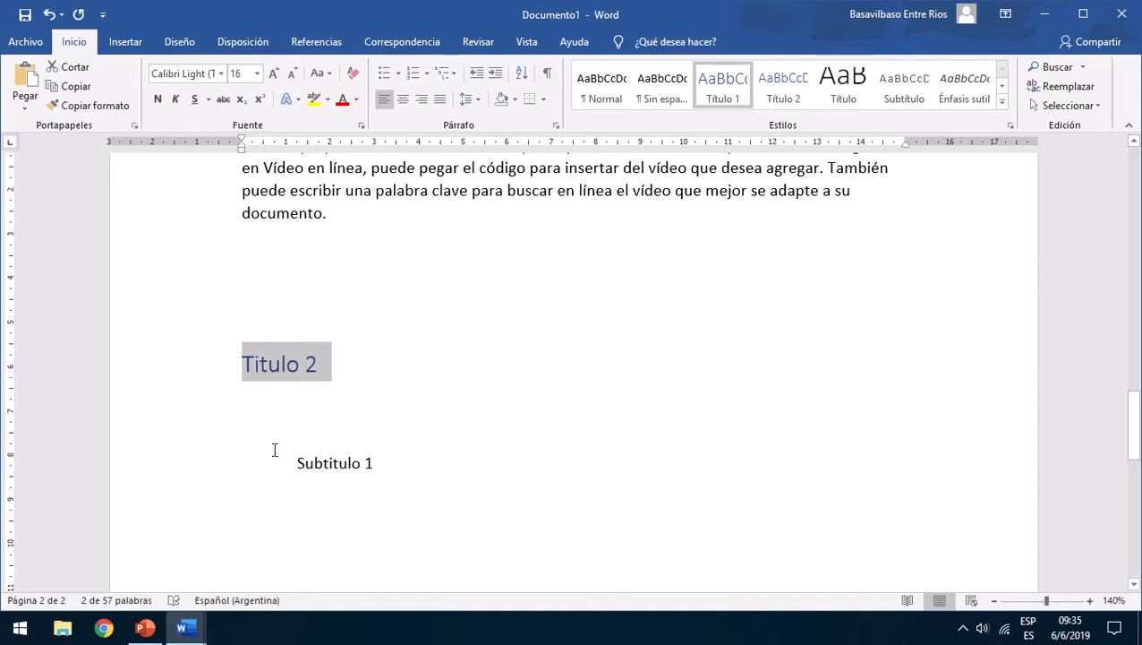
# Apply the Título 2 style to the "Subtitulo 1" and "Subtitulo 2" lines.
pyautogui.click(175, 484)
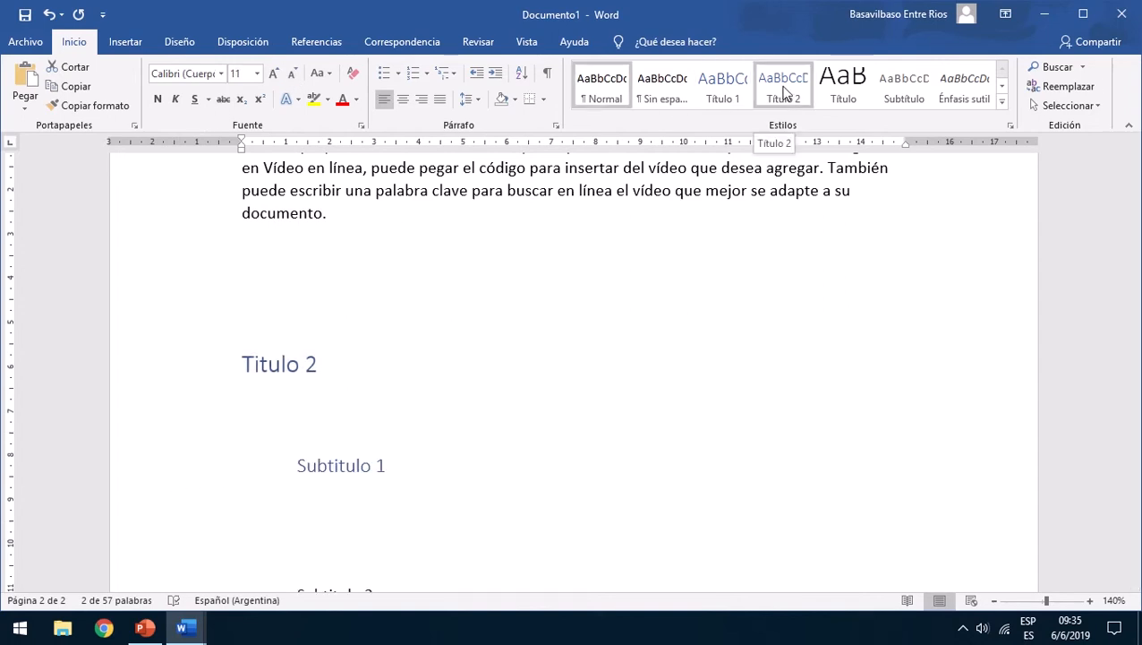
pyautogui.click(785, 92)
pyautogui.scroll(-5, 378, 303)
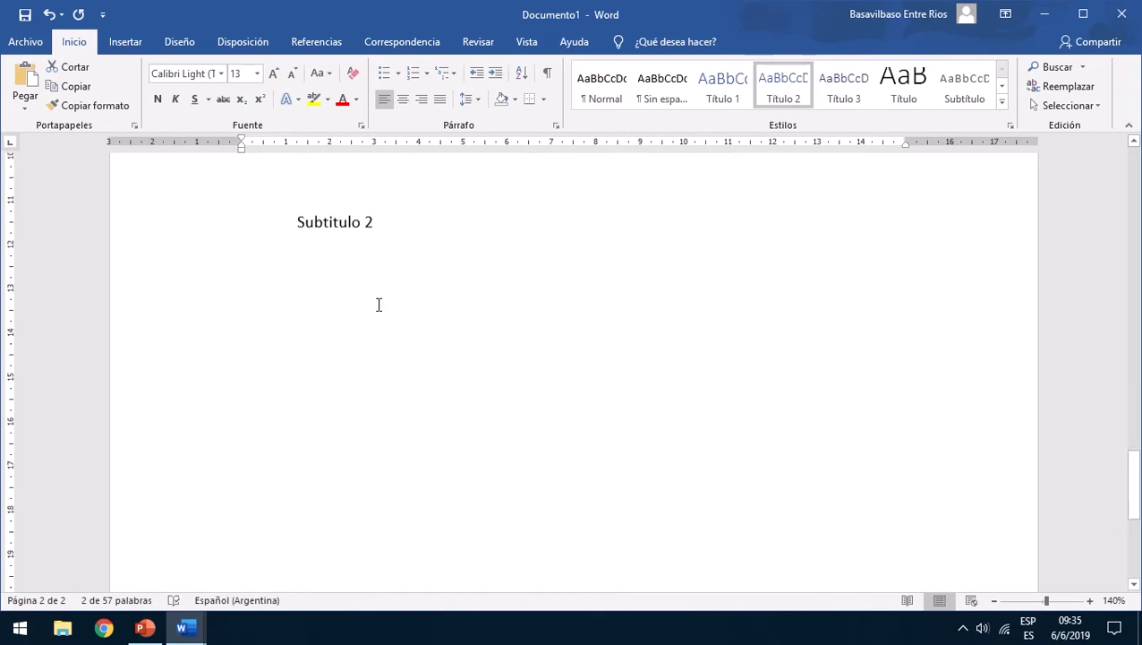
pyautogui.click(204, 207)
pyautogui.click(784, 94)
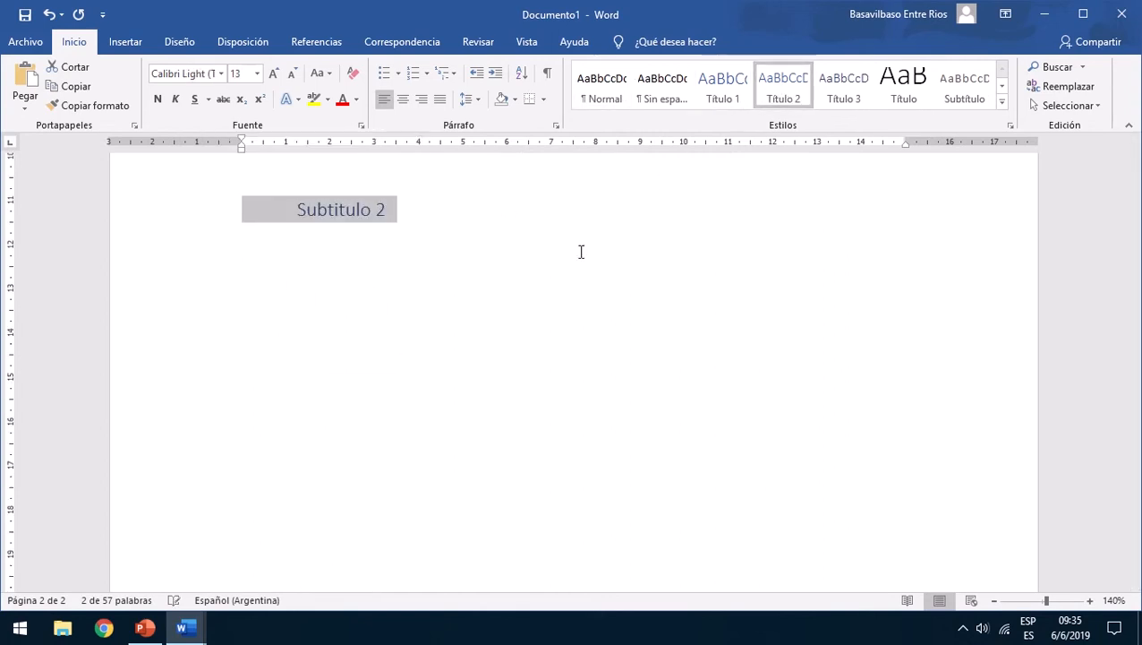
# Insert a table of contents using the built-in Tabla automática 1 design.
pyautogui.scroll(10, 582, 255)
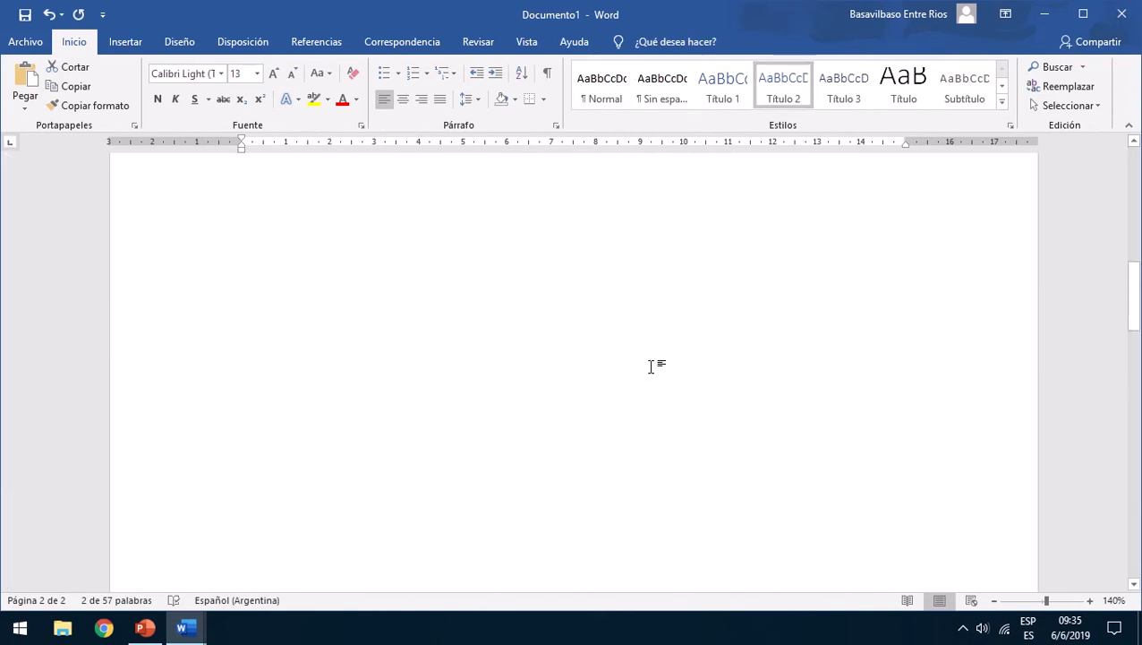
pyautogui.scroll(15, 651, 366)
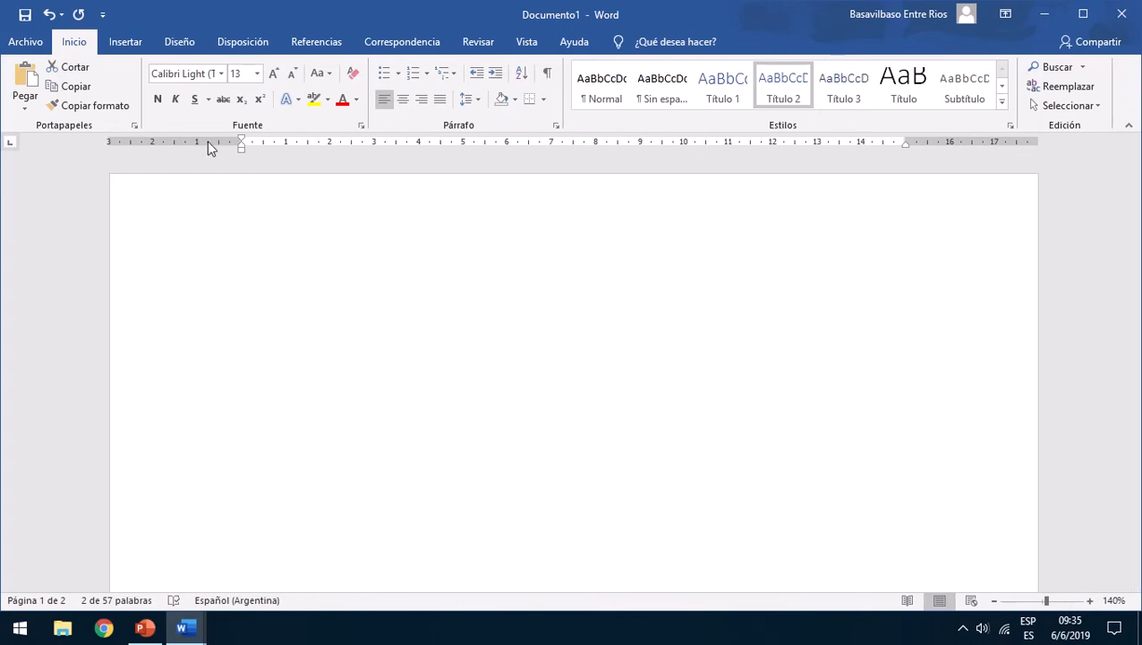
pyautogui.click(135, 42)
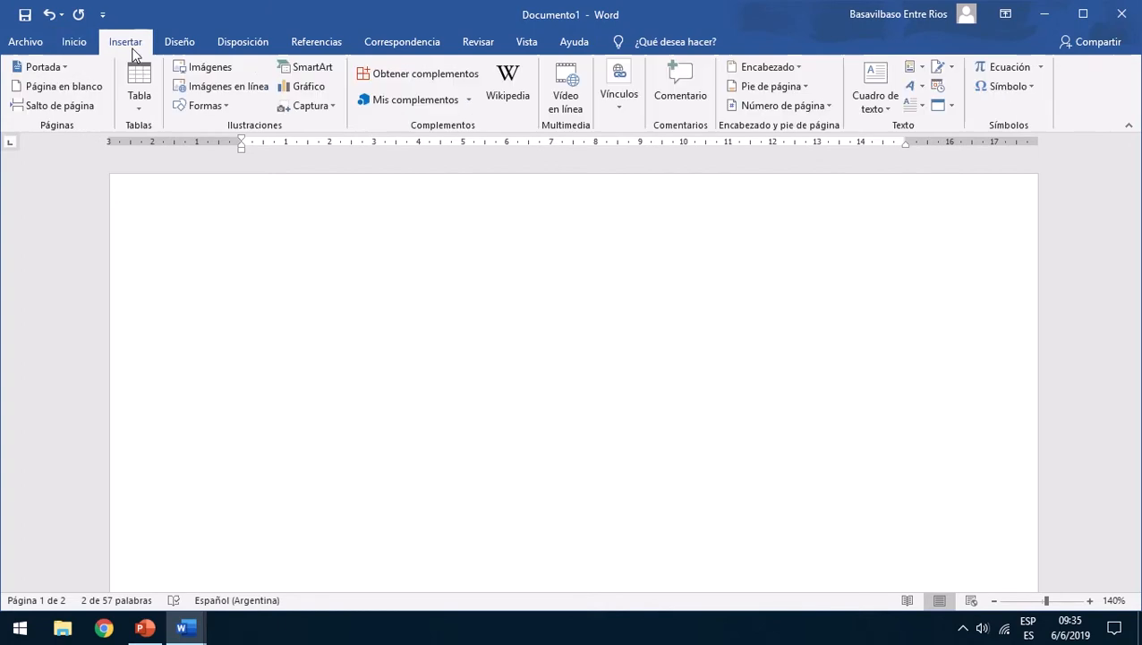
pyautogui.click(274, 42)
pyautogui.click(291, 42)
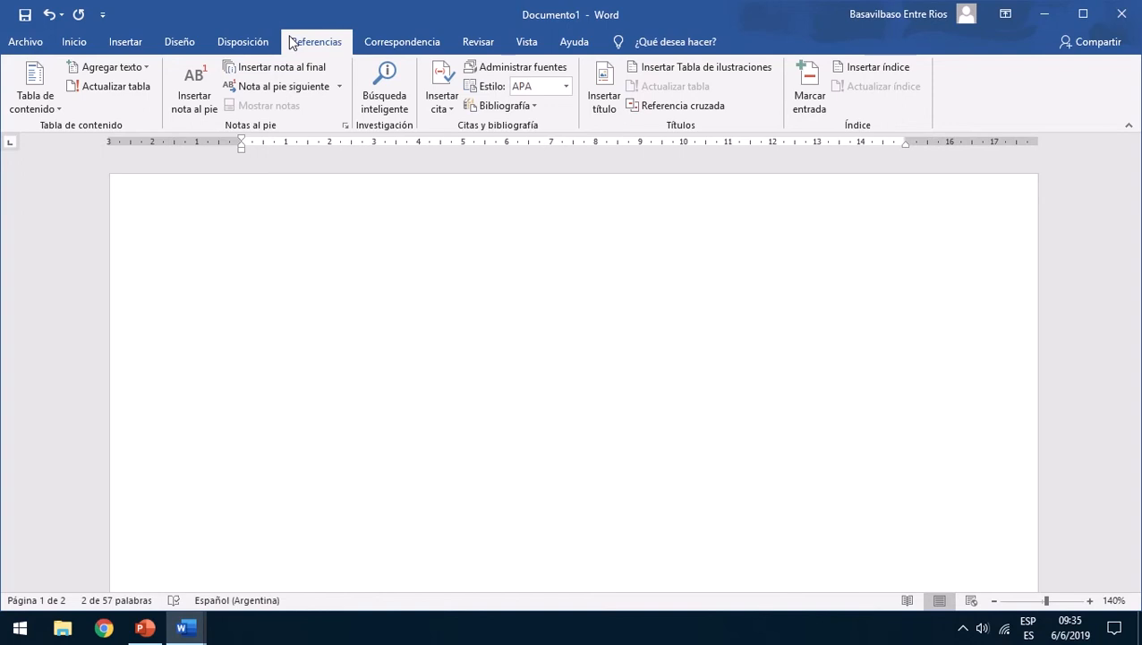
pyautogui.click(58, 108)
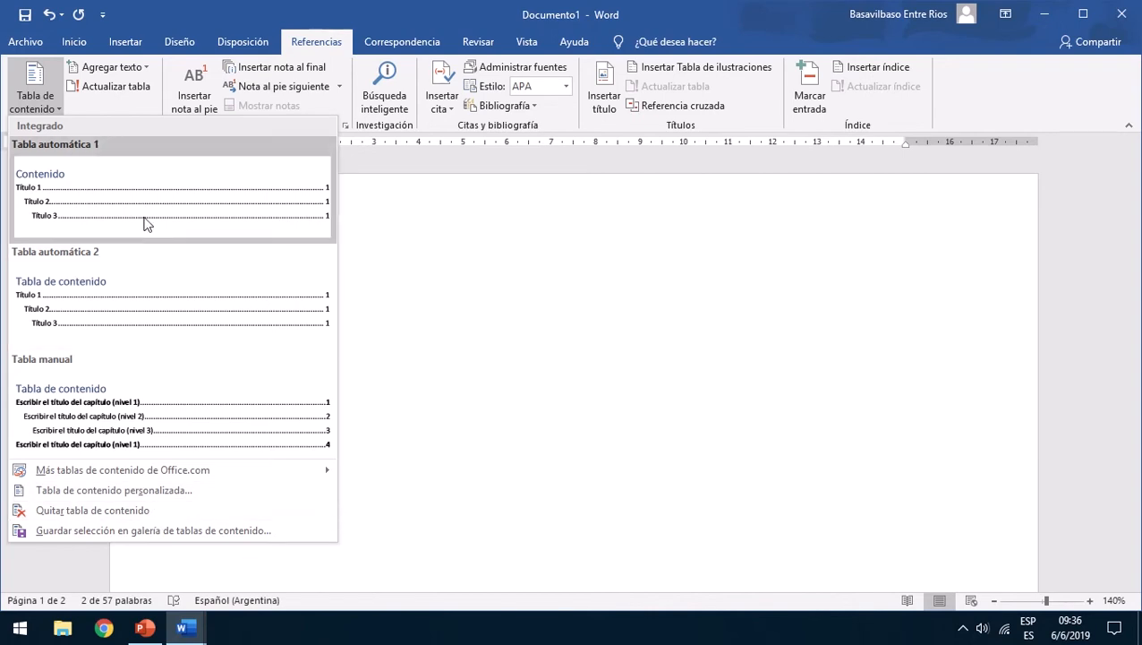
pyautogui.click(240, 184)
# Remove the misplaced table of contents below "Subtitulo 1".
pyautogui.scroll(10, 408, 240)
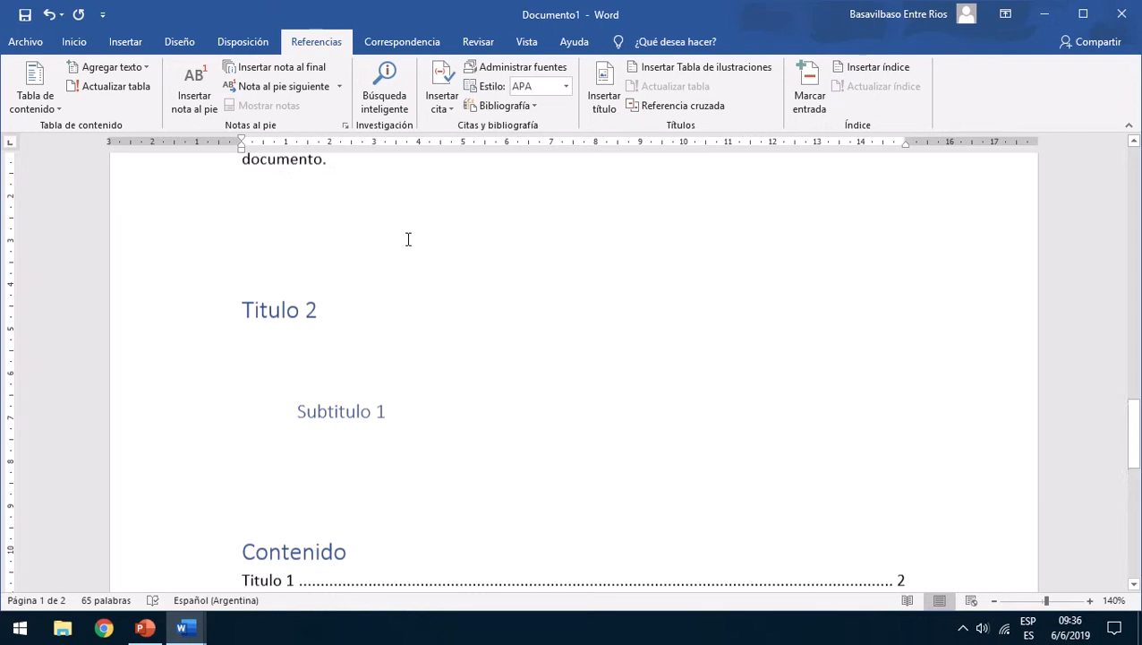
pyautogui.scroll(-8, 408, 240)
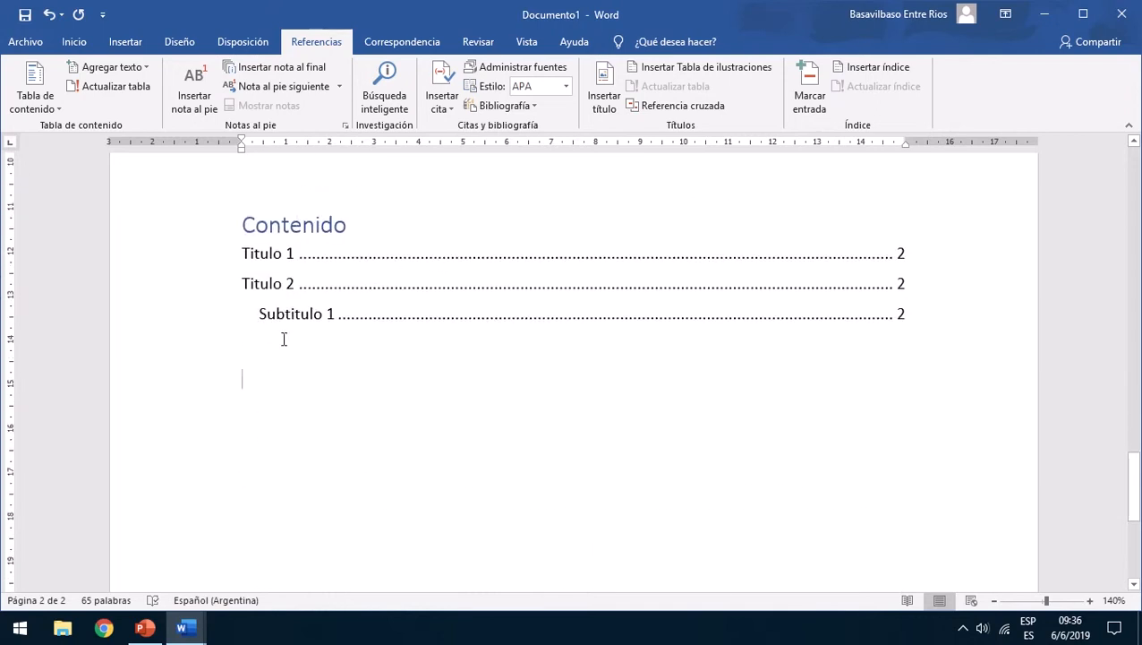
pyautogui.scroll(3, 429, 416)
pyautogui.click(384, 393)
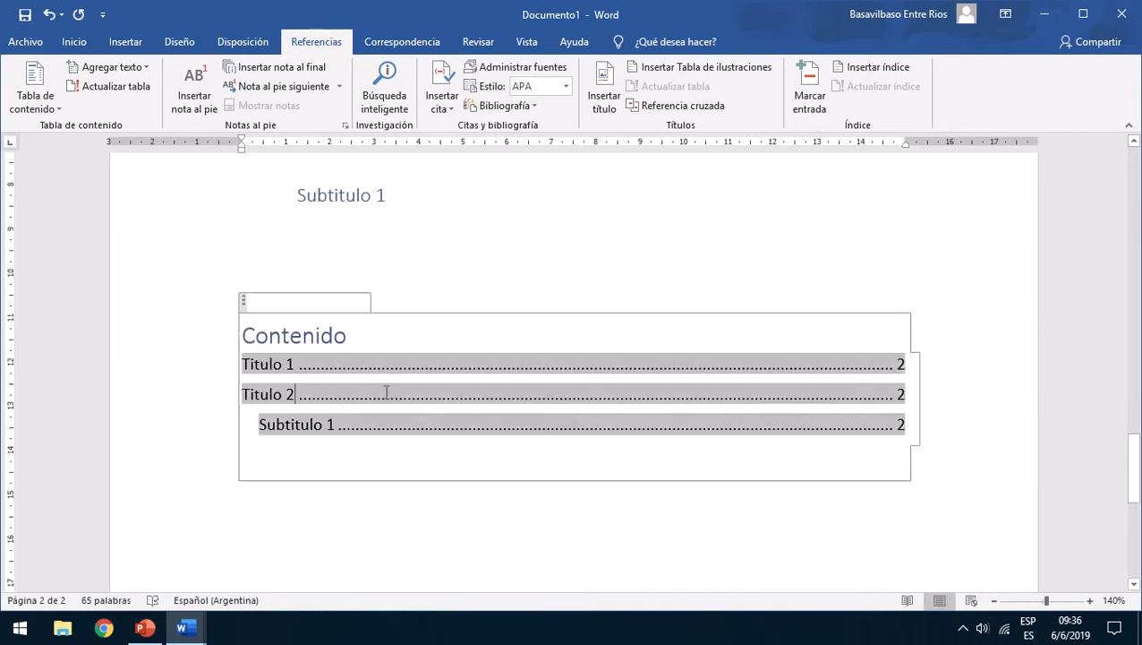
pyautogui.click(56, 102)
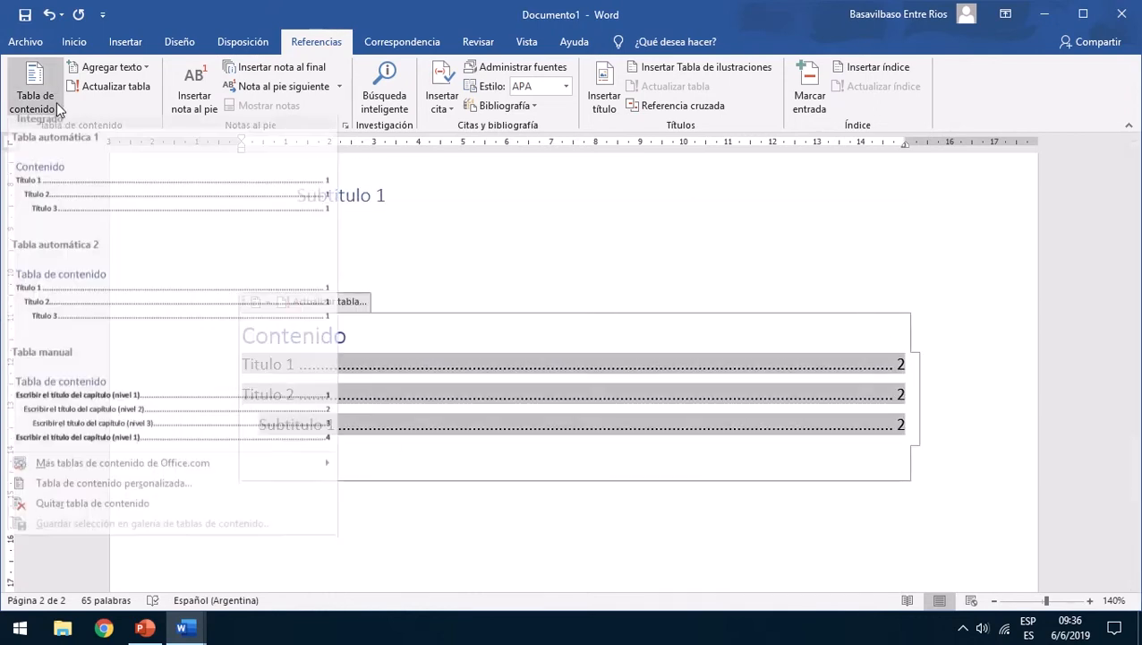
pyautogui.click(85, 509)
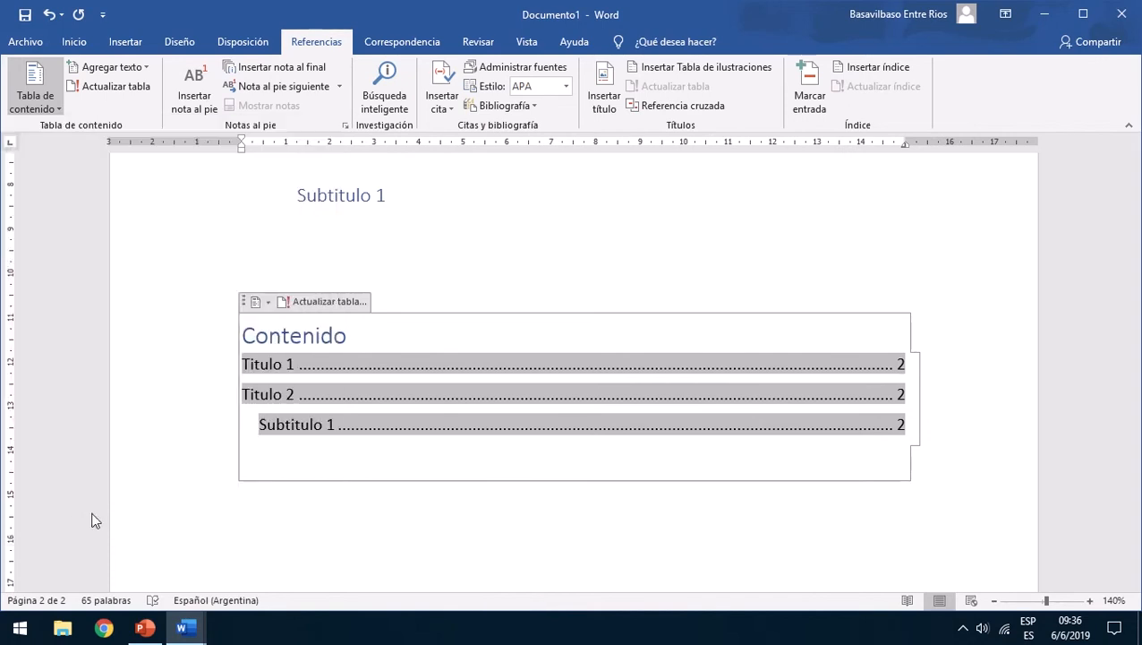
# Insert a Tabla automática 1 table of contents on the blank first page.
pyautogui.scroll(5, 253, 346)
pyautogui.scroll(5, 253, 346)
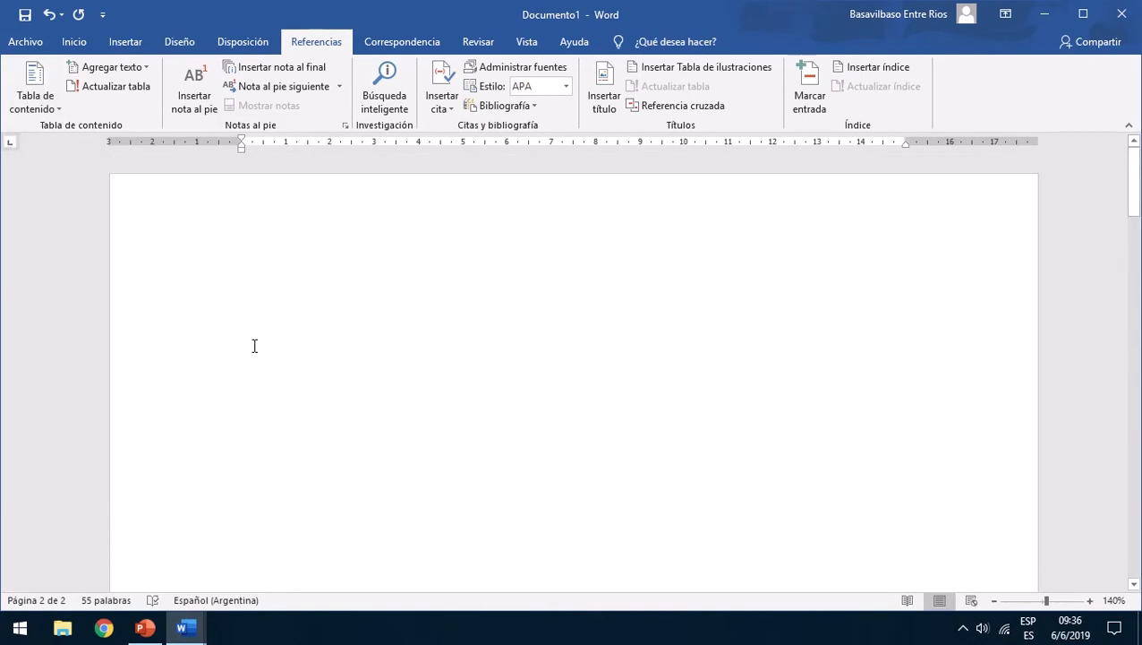
pyautogui.click(273, 335)
pyautogui.click(35, 94)
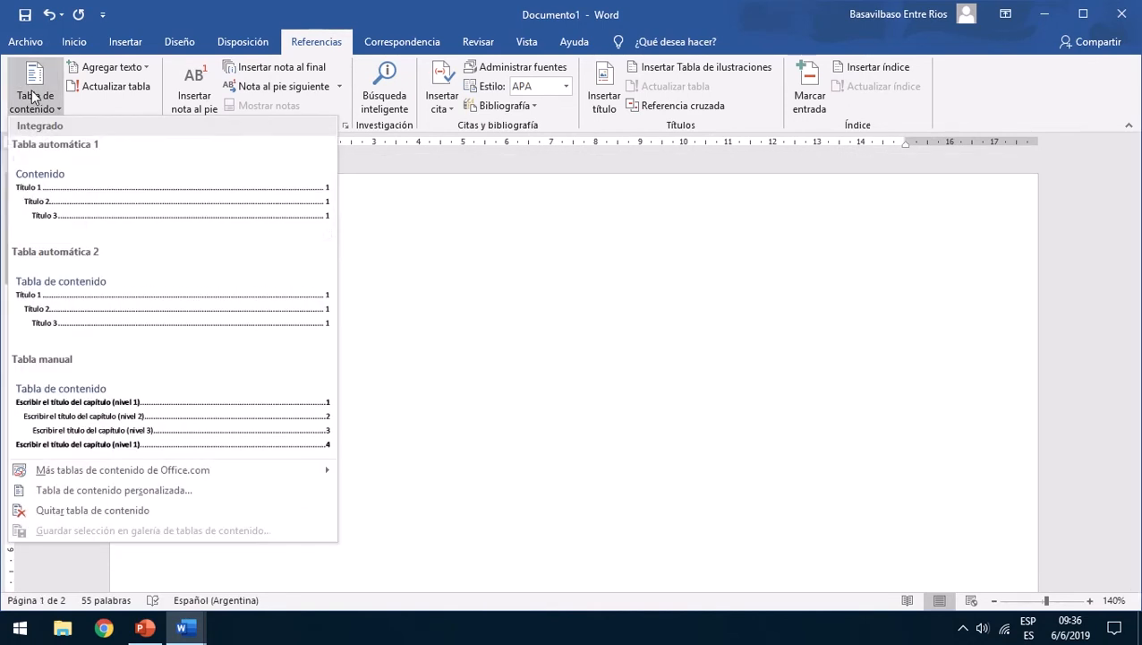
pyautogui.click(49, 201)
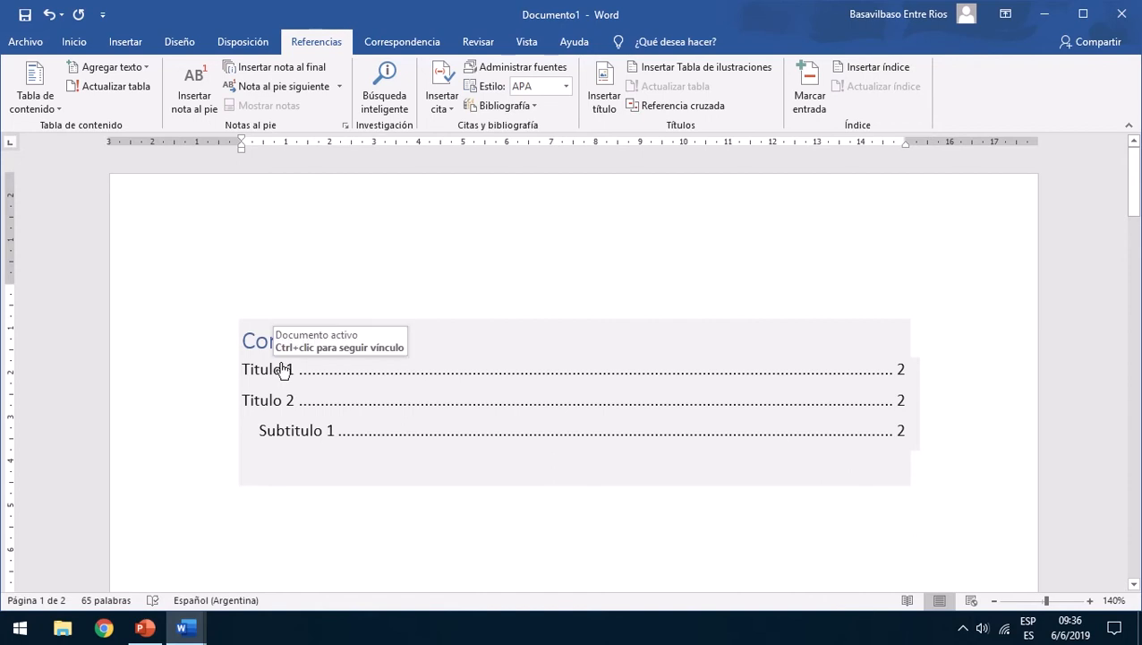
# Follow the "Titulo 1" link in the table of contents and check which headings the document contains.
pyautogui.keyDown('ctrl'); pyautogui.click(280, 369); pyautogui.keyUp('ctrl')
pyautogui.scroll(3, 278, 365)
pyautogui.scroll(10, 279, 362)
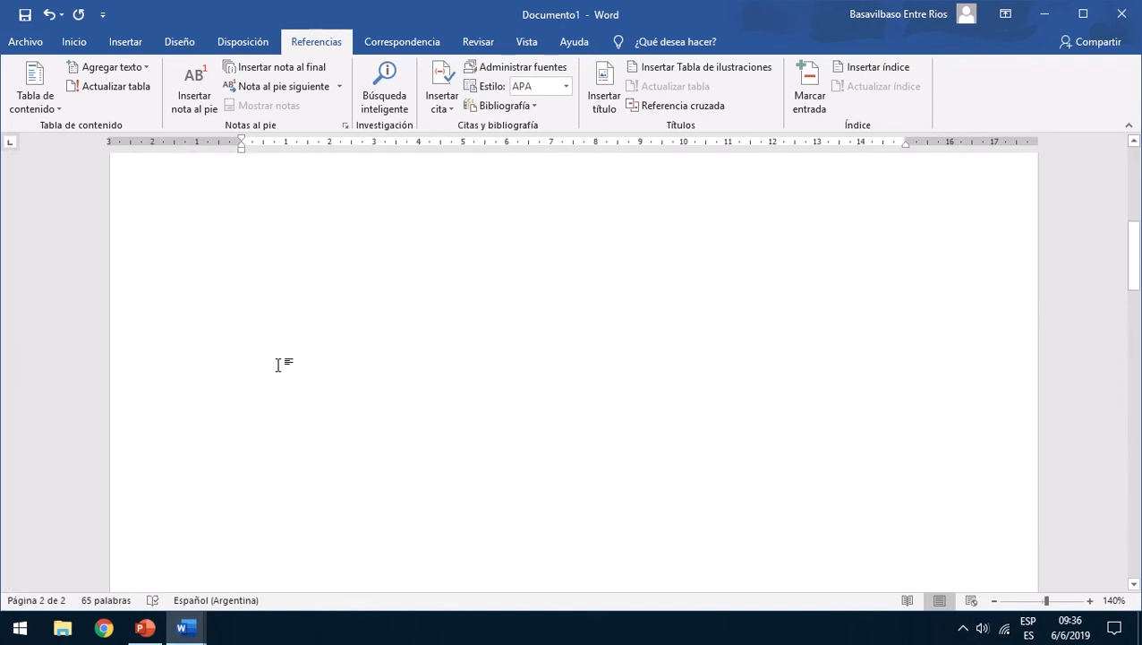
pyautogui.scroll(-4, 278, 432)
pyautogui.scroll(-12, 285, 428)
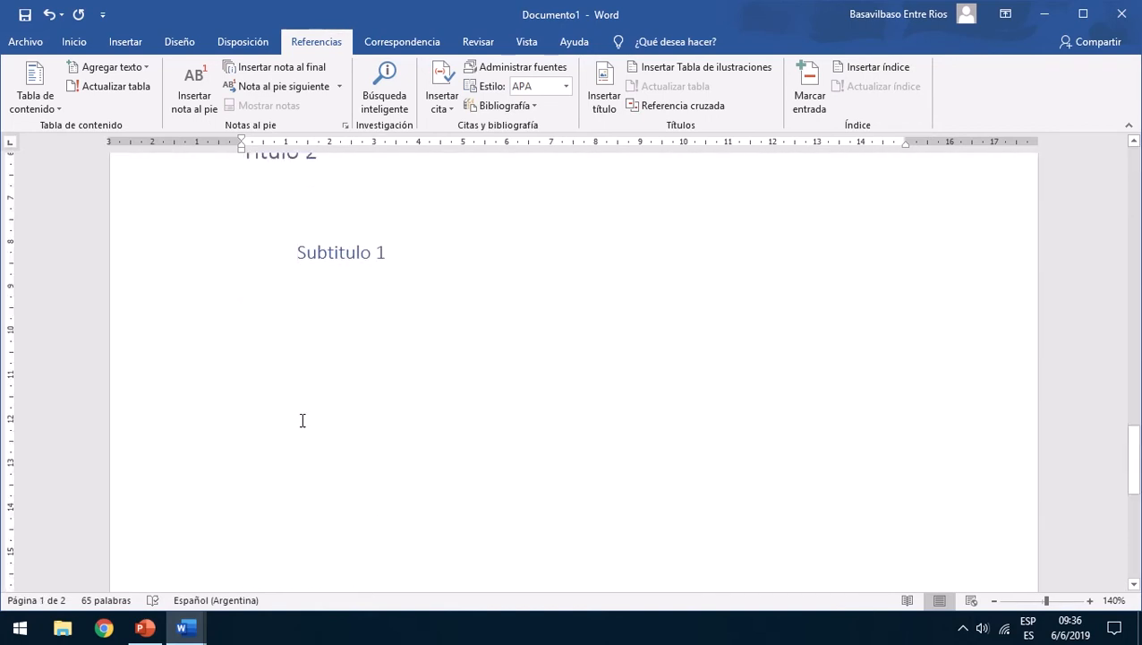
pyautogui.scroll(13, 315, 414)
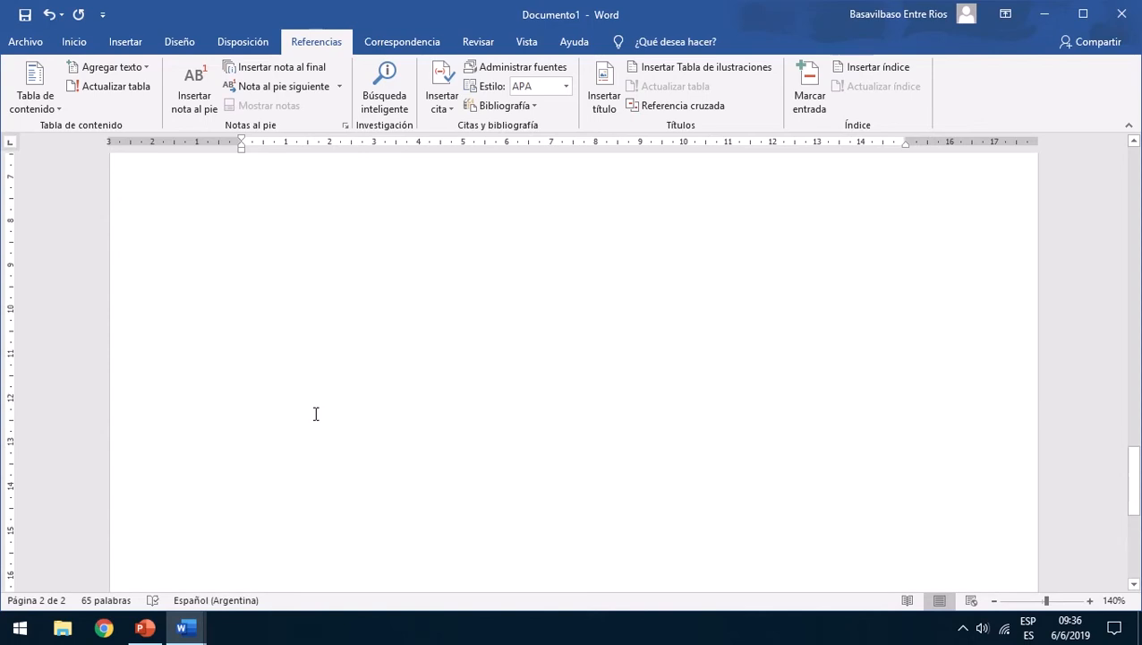
# Copy "Subtitulo 1" to a blank line below it and apply the Título 2 style to the copy.
pyautogui.scroll(-6, 312, 415)
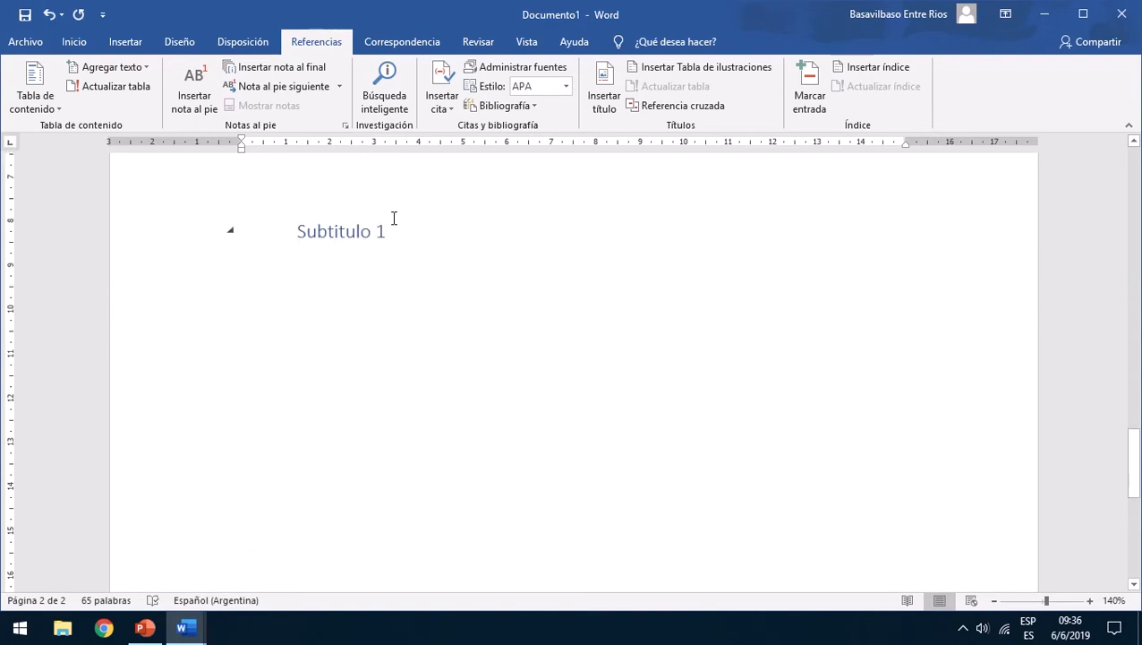
pyautogui.moveTo(383, 231); pyautogui.dragTo(311, 230)
pyautogui.hotkey('ctrl', 'c')
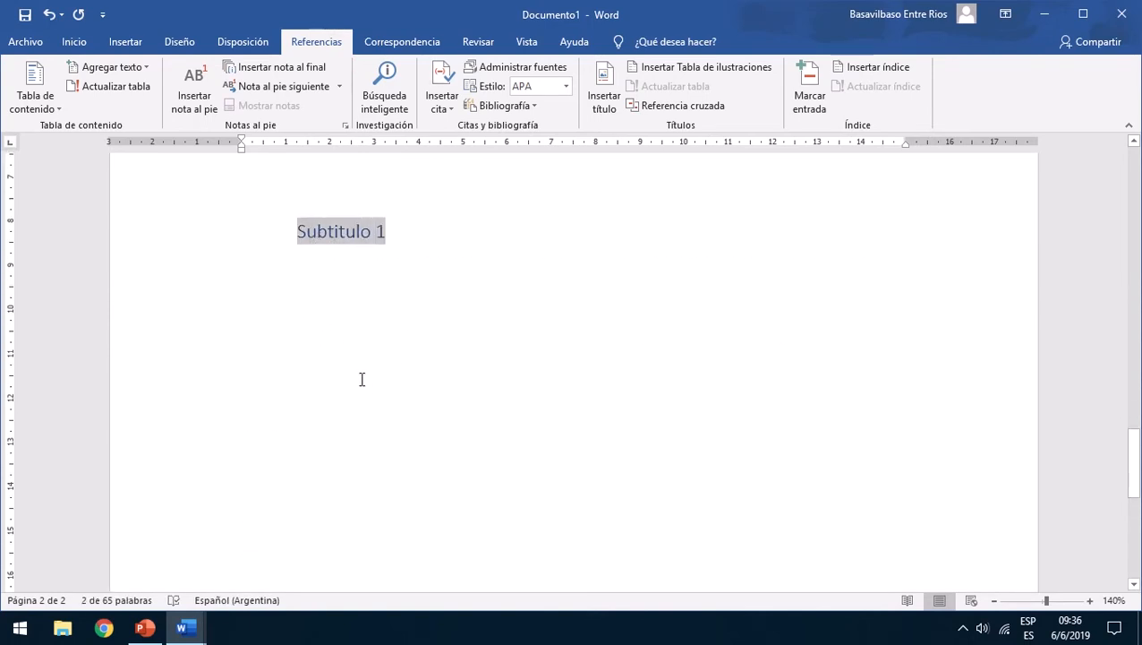
pyautogui.click(349, 367)
pyautogui.hotkey('ctrl', 'v')
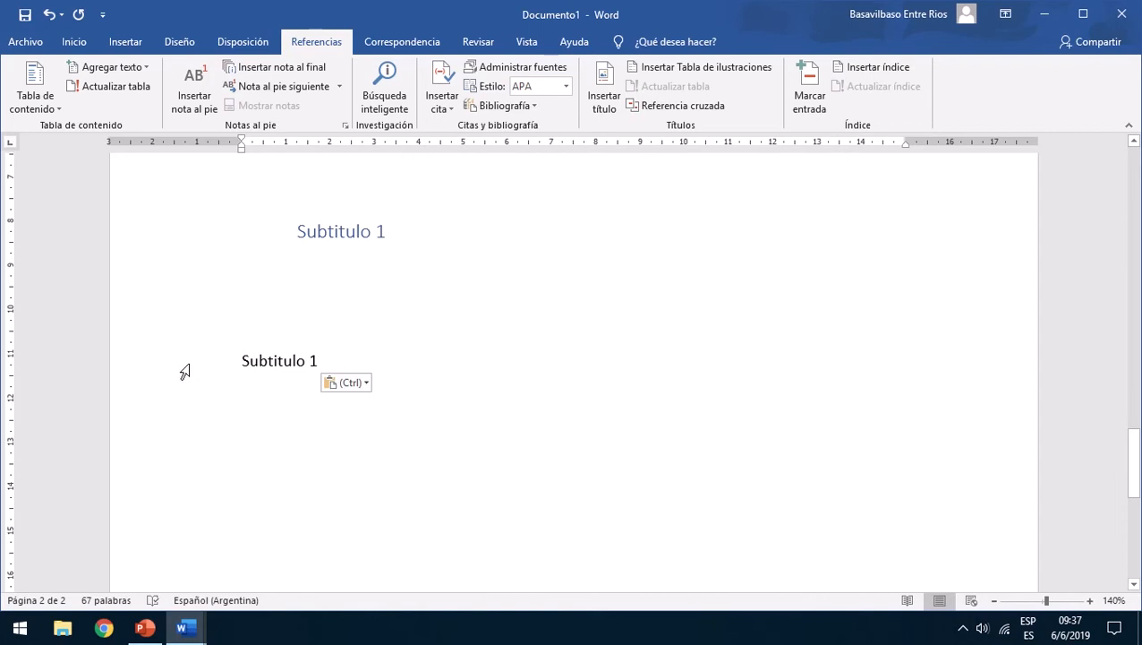
pyautogui.click(185, 371)
pyautogui.click(75, 42)
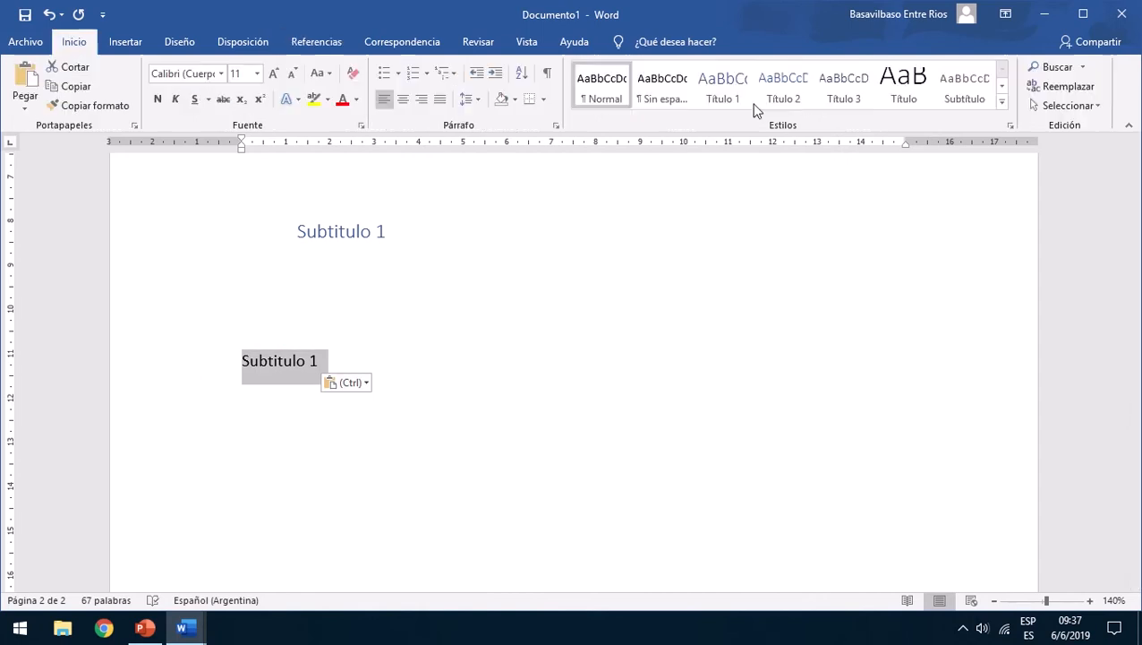
pyautogui.click(782, 84)
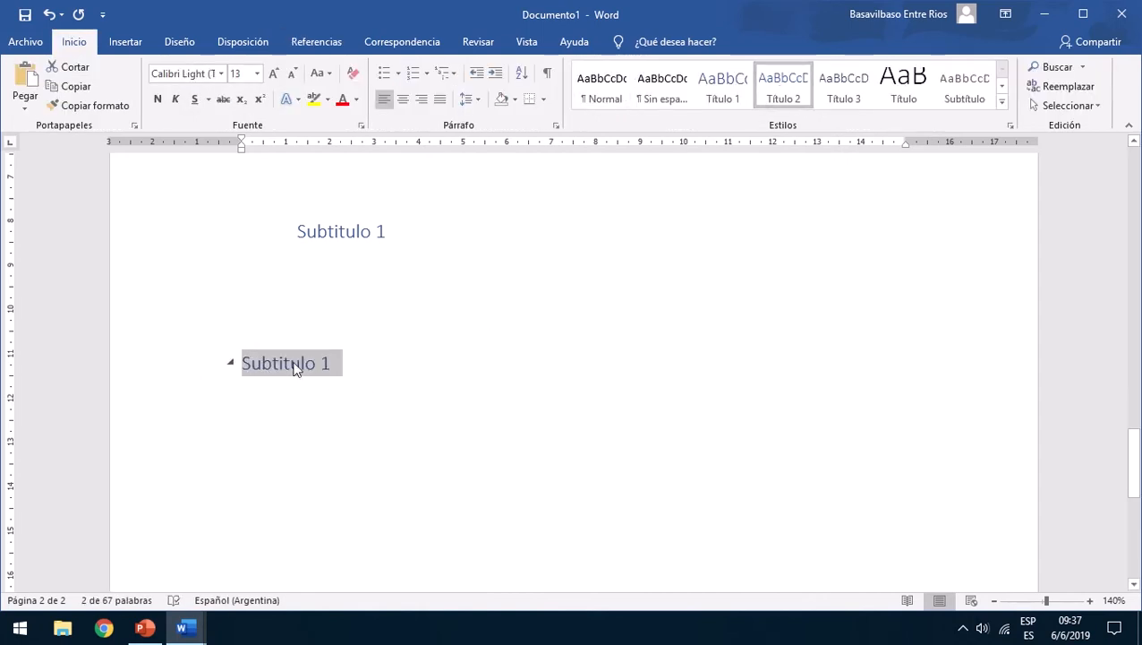
# Rename the copied subtitle as "Subtitulo 2" and indent it with a tab to match "Subtitulo 1".
pyautogui.moveTo(333, 367); pyautogui.dragTo(321, 369)
pyautogui.write('2')
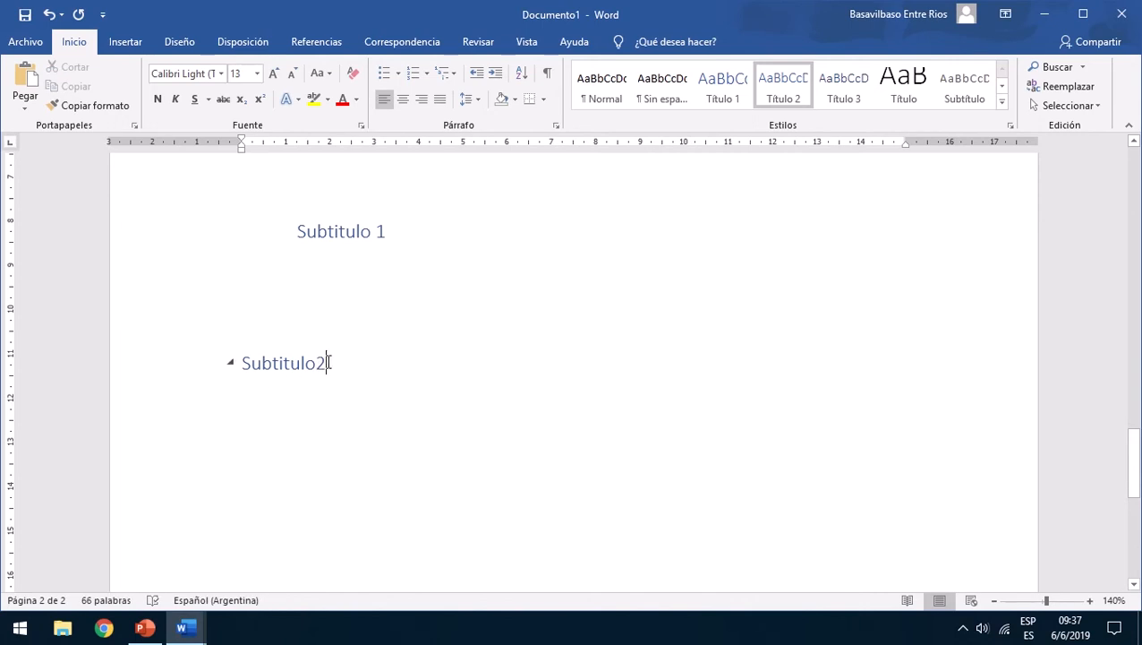
pyautogui.click(320, 365)
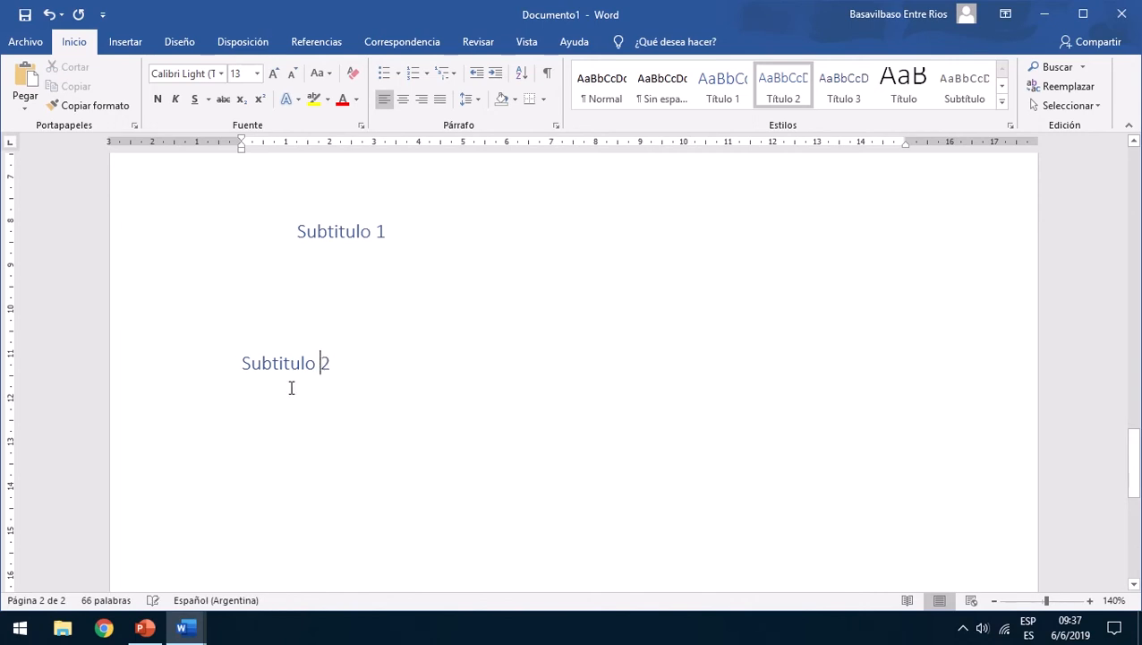
pyautogui.click(205, 370)
pyautogui.click(243, 368)
pyautogui.press('Tab')
# Add blank lines between "Subtitulo 1" and "Subtitulo 2" to push "Subtitulo 2" further down the document.
pyautogui.scroll(1, 403, 322)
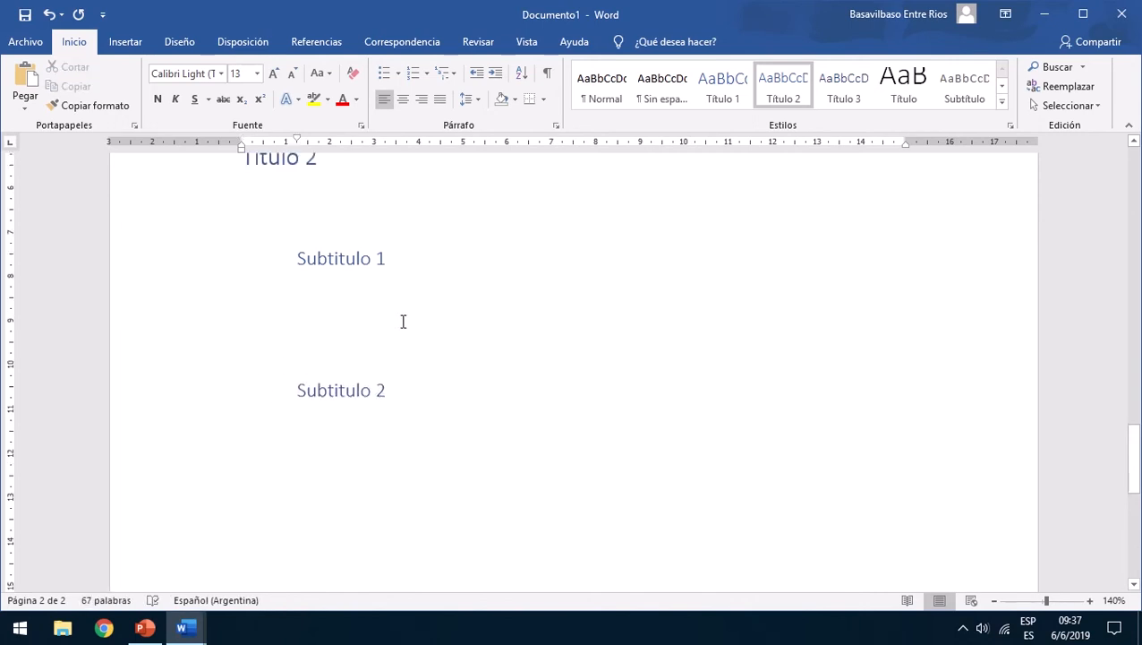
pyautogui.click(389, 332)
pyautogui.press('Return')
pyautogui.press('Return')
pyautogui.press('Return')
pyautogui.press('Return')
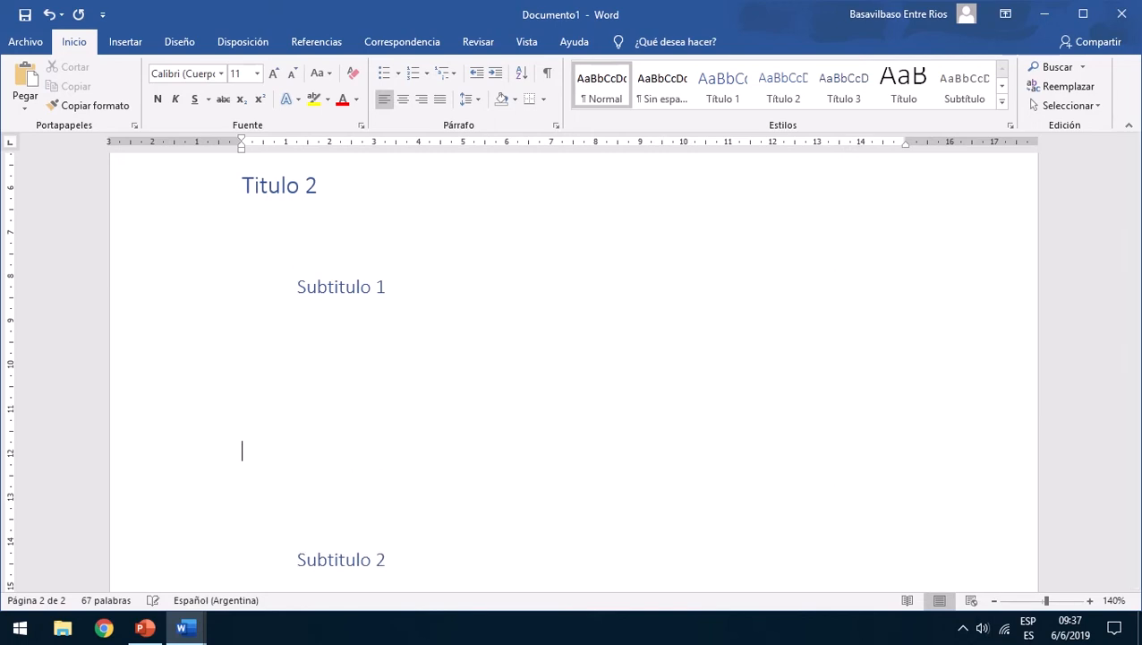
pyautogui.press('Return')
pyautogui.scroll(-3, 365, 385)
pyautogui.press('Return')
pyautogui.press('Return')
pyautogui.press('Return')
pyautogui.press('Return')
pyautogui.press('Return')
pyautogui.press('Return')
pyautogui.press('Return')
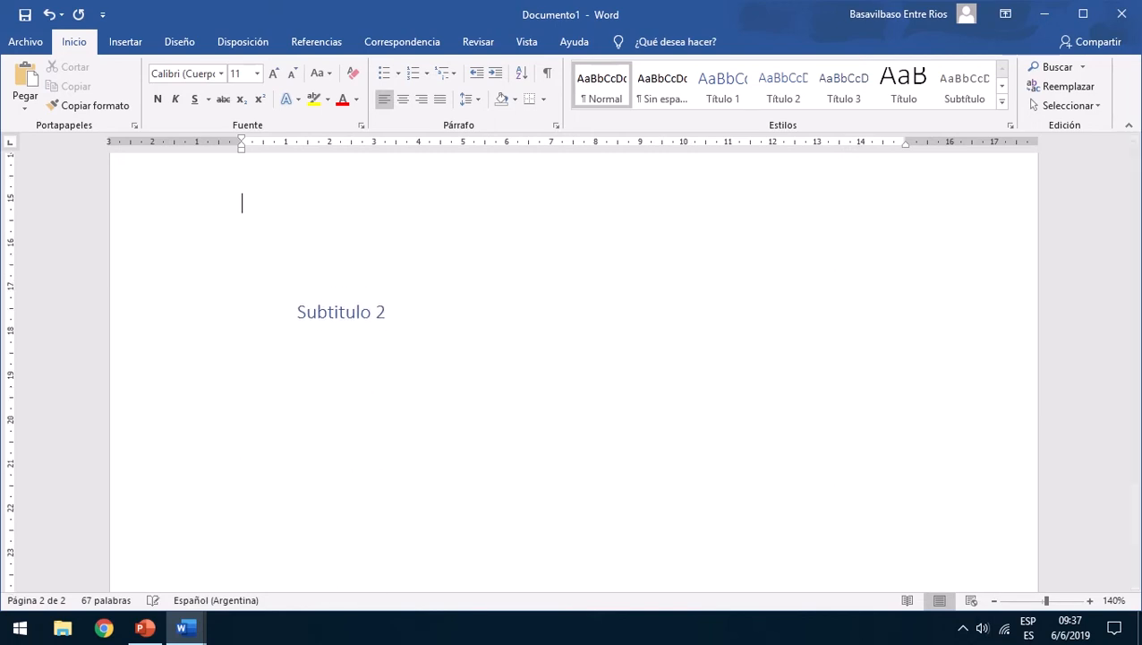
pyautogui.press('Return')
pyautogui.press('Return')
pyautogui.press('Return')
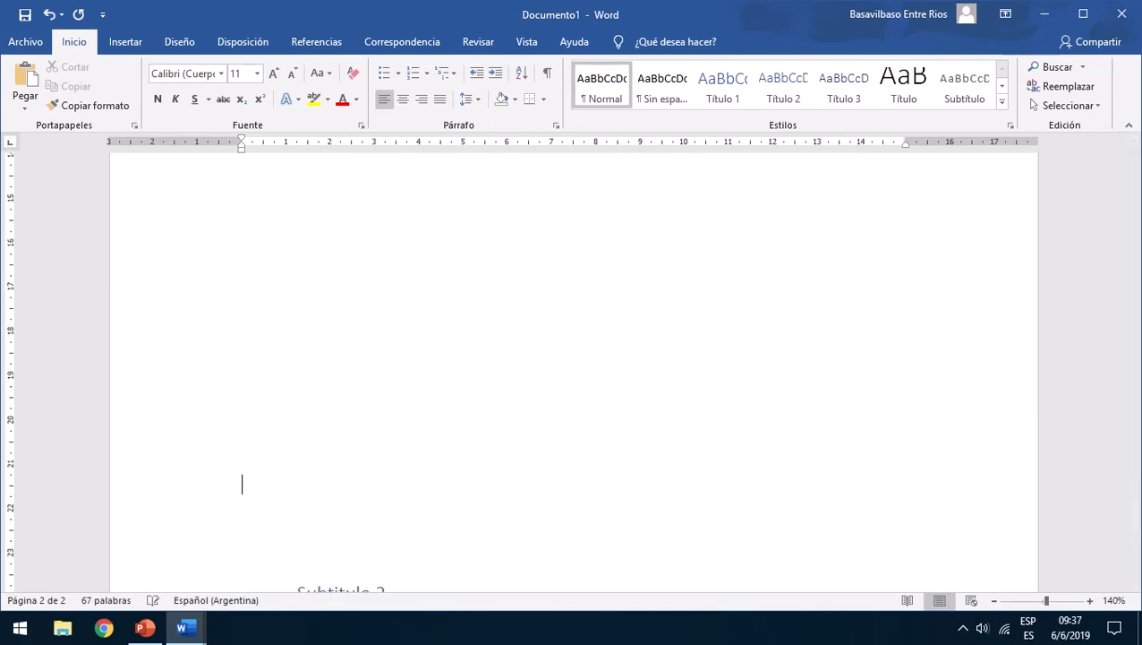
pyautogui.press('Return')
# Add blank lines between "Titulo 2" and "Subtitulo 1" to move the subtitle toward the end of page 2.
pyautogui.scroll(10, 399, 370)
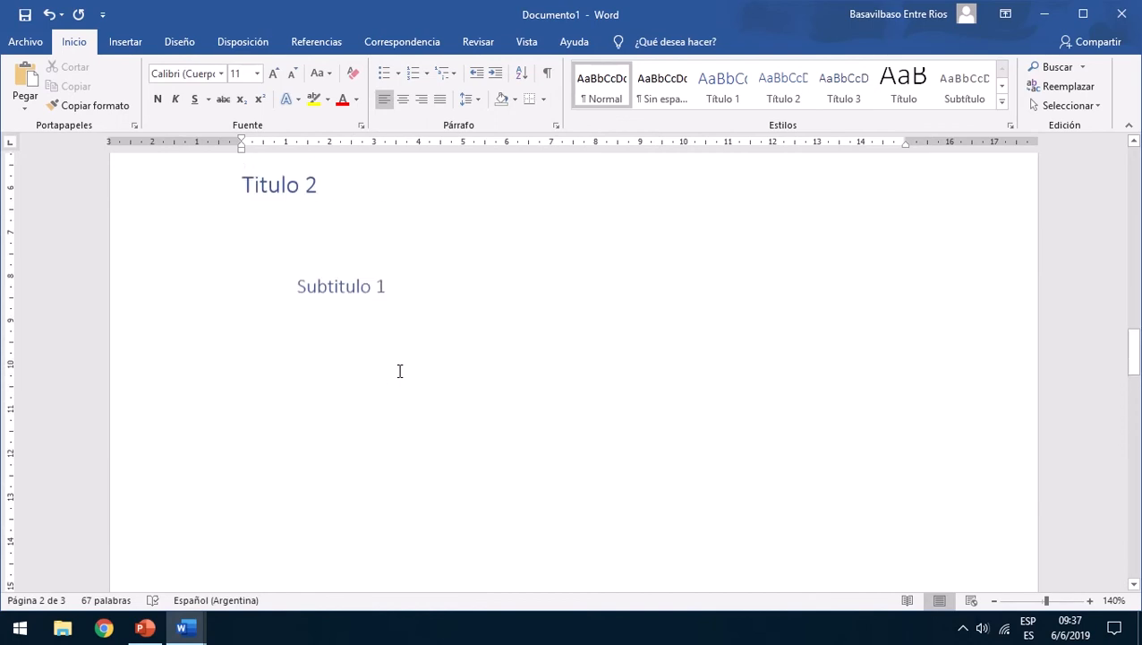
pyautogui.click(438, 456)
pyautogui.press('Return')
pyautogui.press('Return')
pyautogui.press('Return')
pyautogui.press('Return')
pyautogui.press('Return')
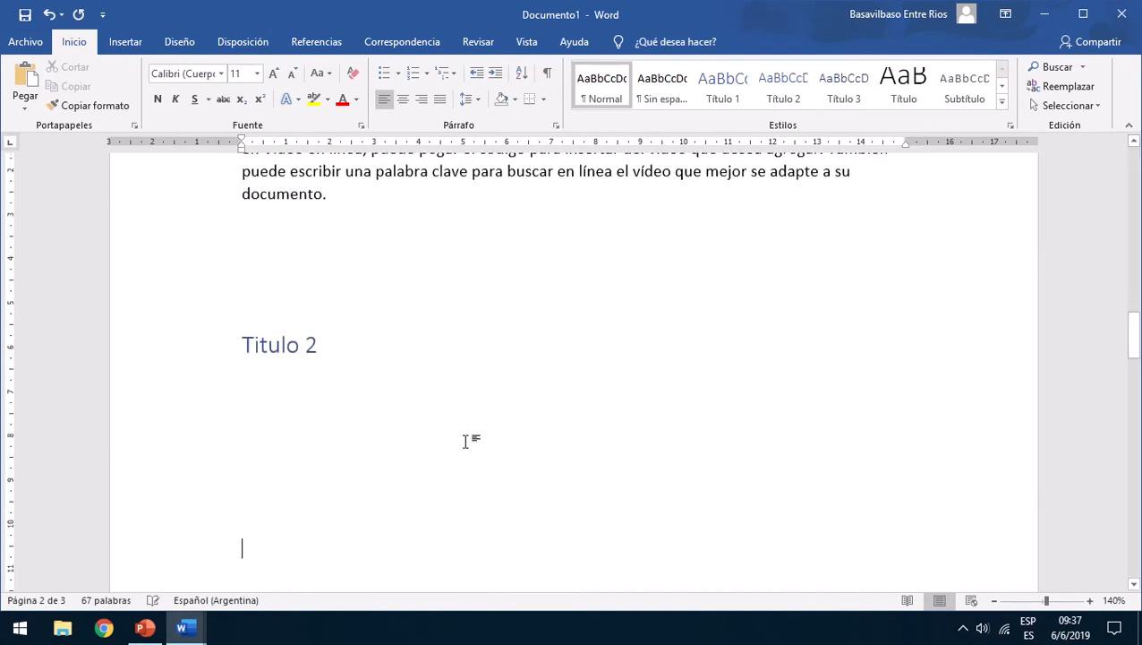
pyautogui.scroll(-8, 467, 441)
pyautogui.scroll(5, 467, 440)
pyautogui.press('Return')
pyautogui.press('Return')
pyautogui.press('Return')
pyautogui.press('Return')
pyautogui.press('Return')
pyautogui.press('Return')
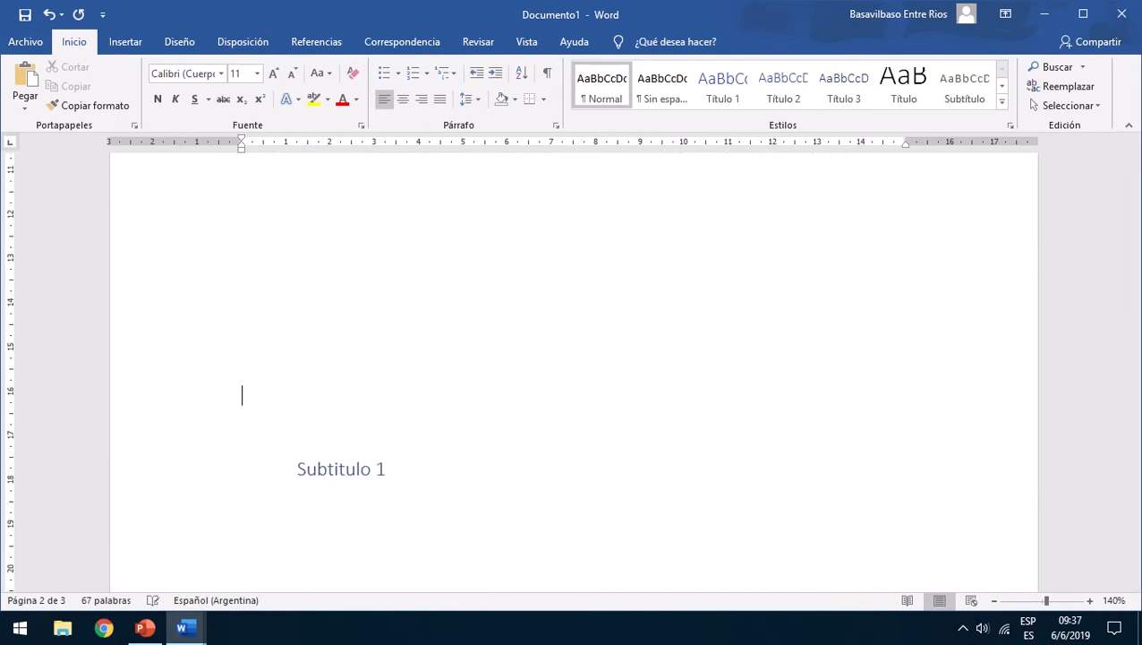
pyautogui.scroll(-3, 455, 448)
pyautogui.scroll(-3, 286, 540)
pyautogui.scroll(3, 286, 540)
pyautogui.press('Return')
pyautogui.press('Return')
pyautogui.press('Return')
pyautogui.press('Return')
pyautogui.press('Return')
pyautogui.press('Return')
pyautogui.press('Return')
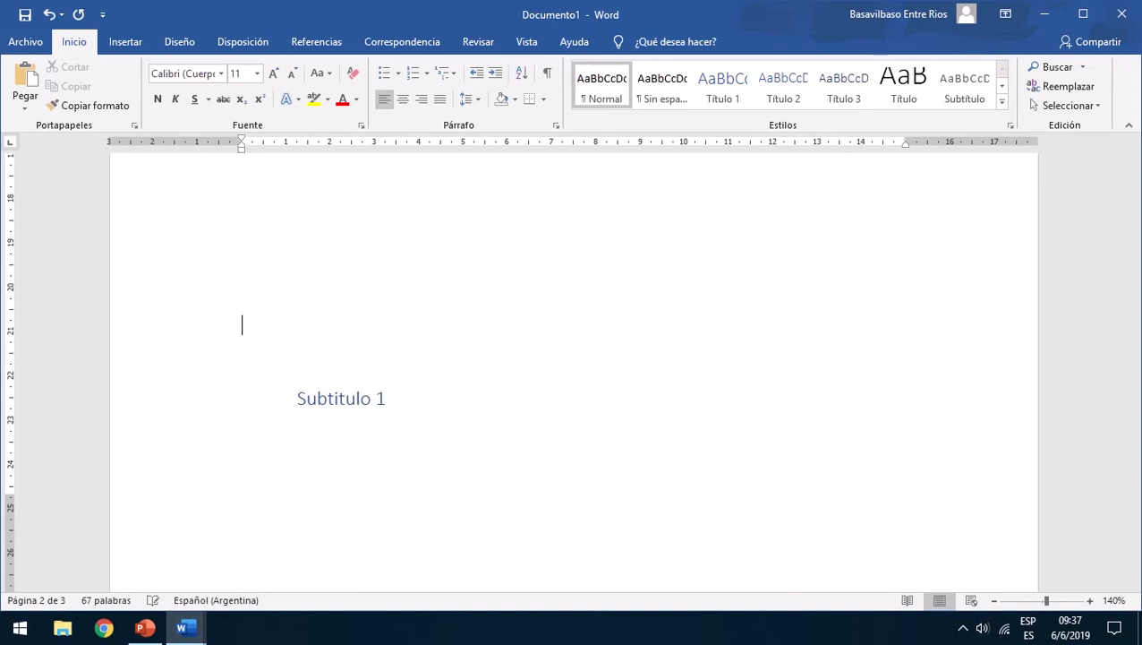
pyautogui.scroll(-3, 476, 304)
pyautogui.scroll(13, 477, 304)
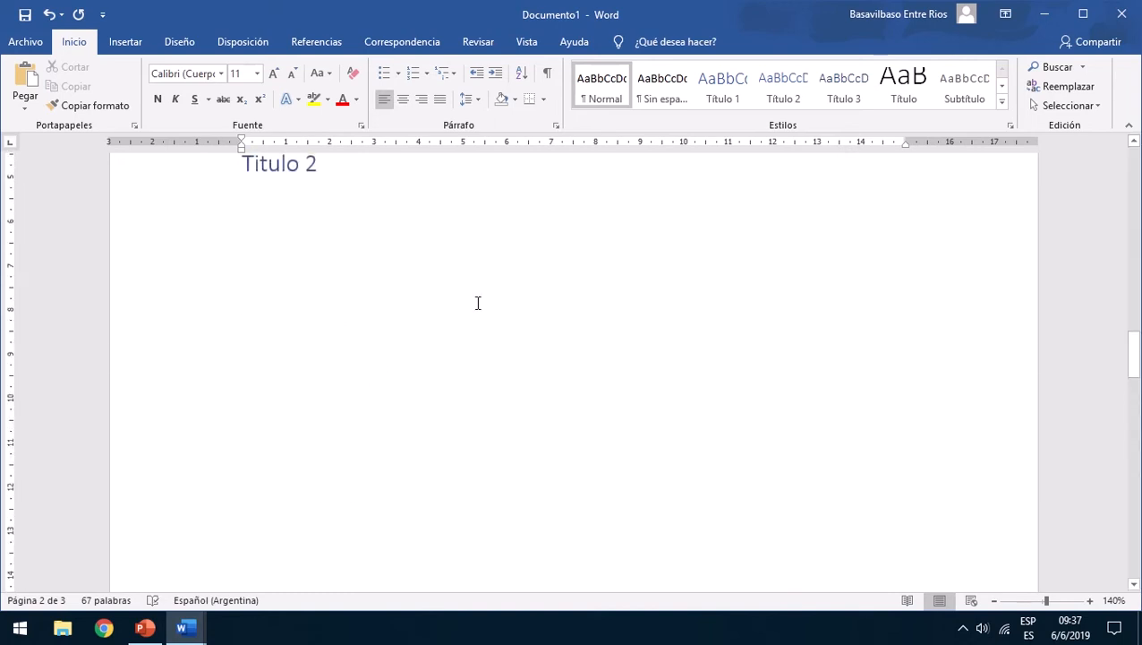
# Replace the table of contents heading "Contenido" with "Índice".
pyautogui.scroll(13, 476, 304)
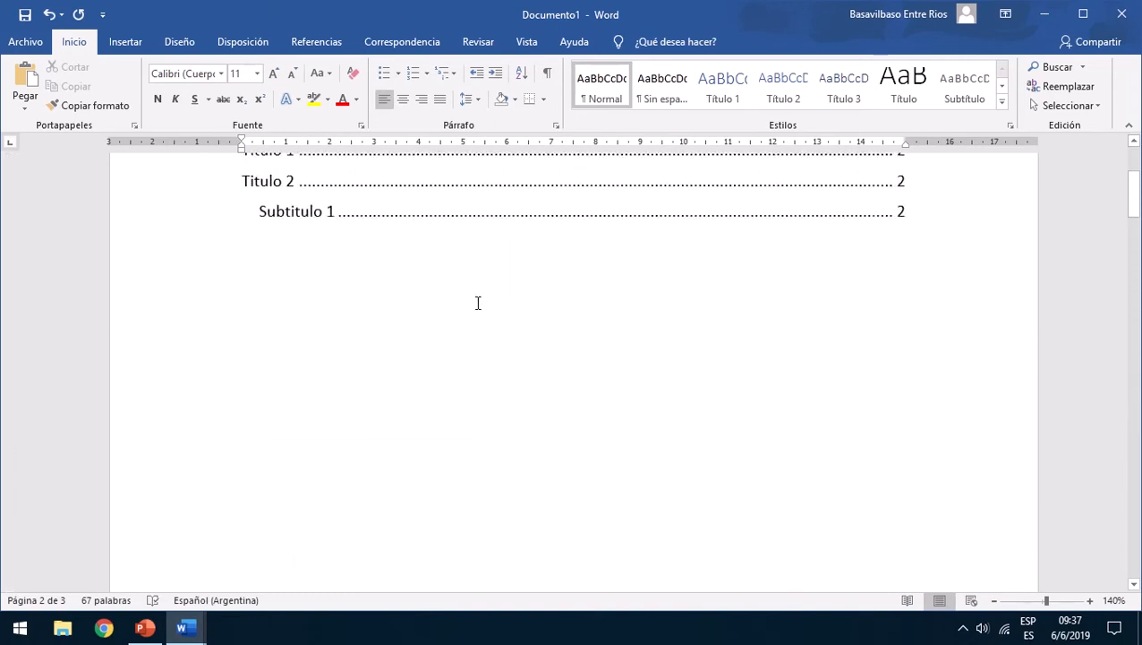
pyautogui.click(332, 338)
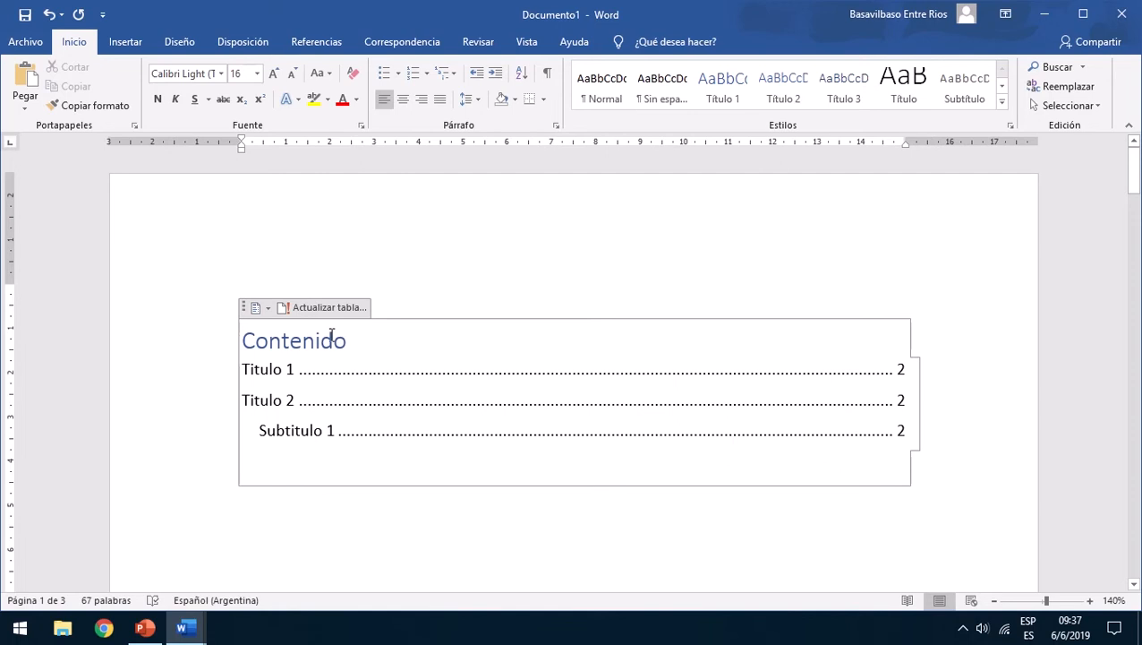
pyautogui.doubleClick(331, 344)
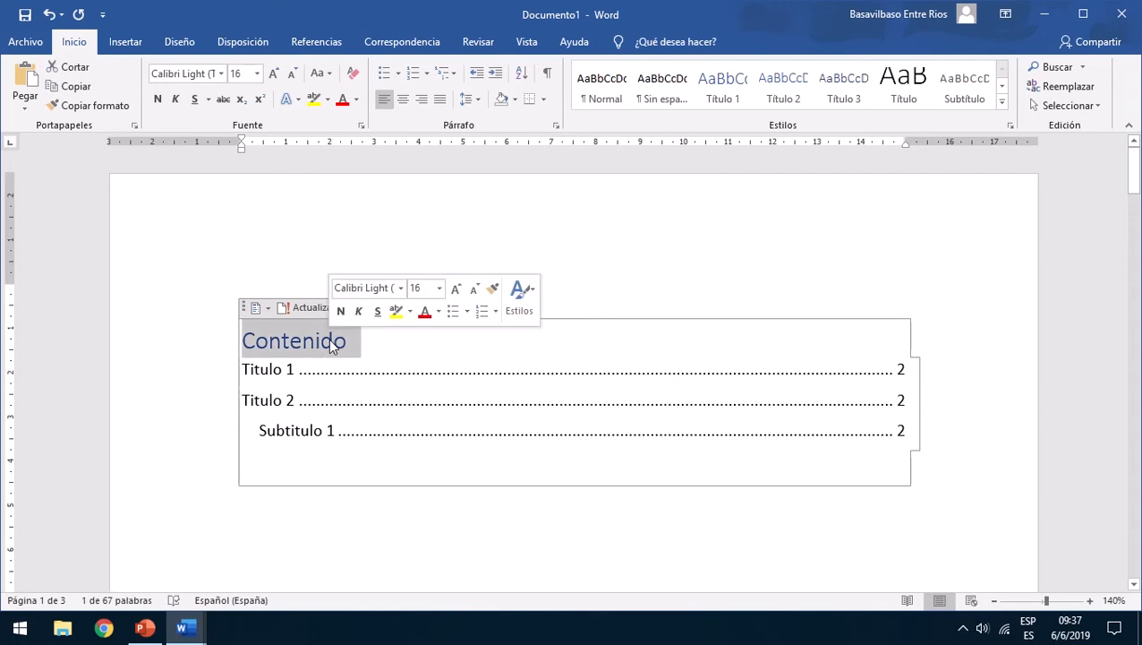
pyautogui.press('Delete')
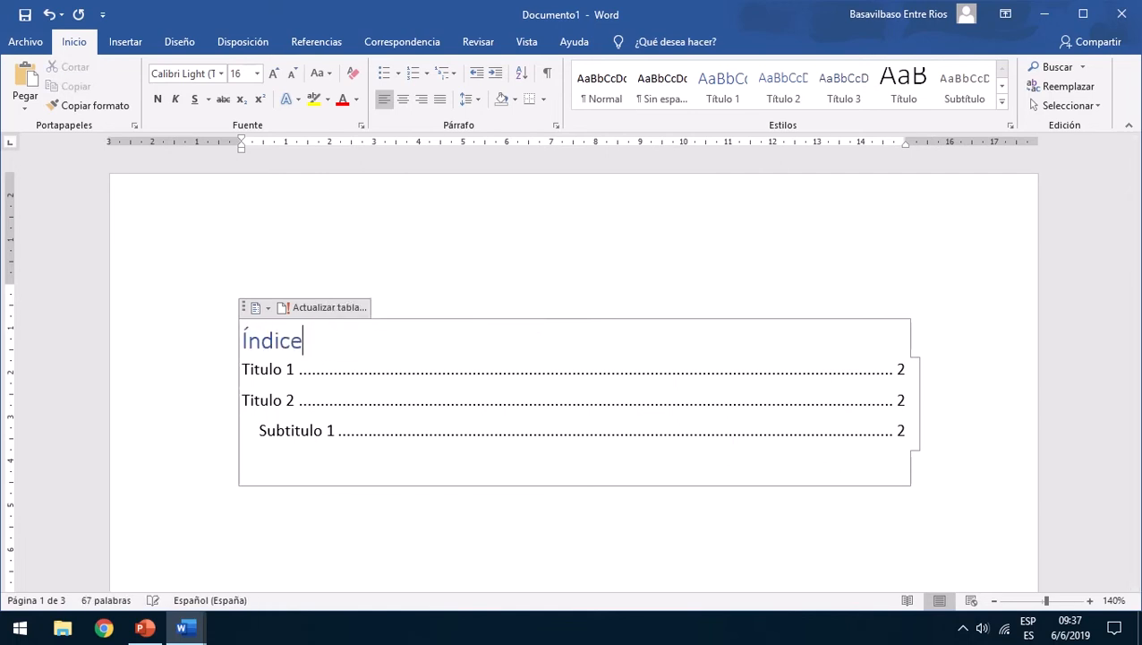
# Change the "Titulo 1" entry in the index to "Titulo Uno", trying filler text after it and deleting that filler.
pyautogui.click(291, 368)
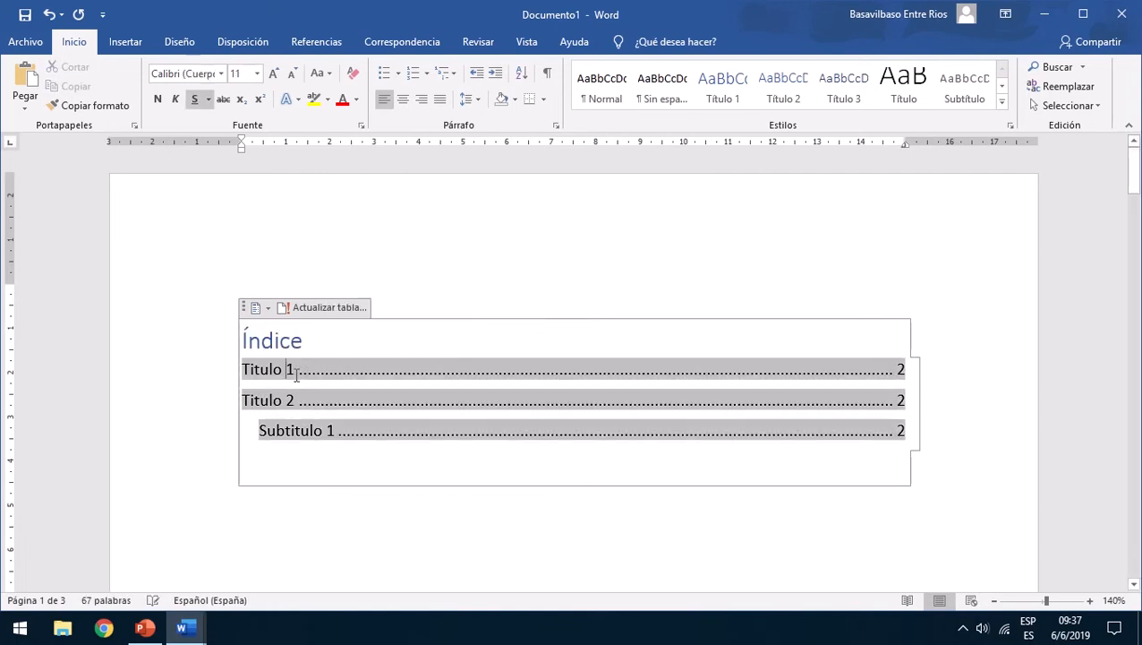
pyautogui.doubleClick(290, 369)
pyautogui.write('Uno')
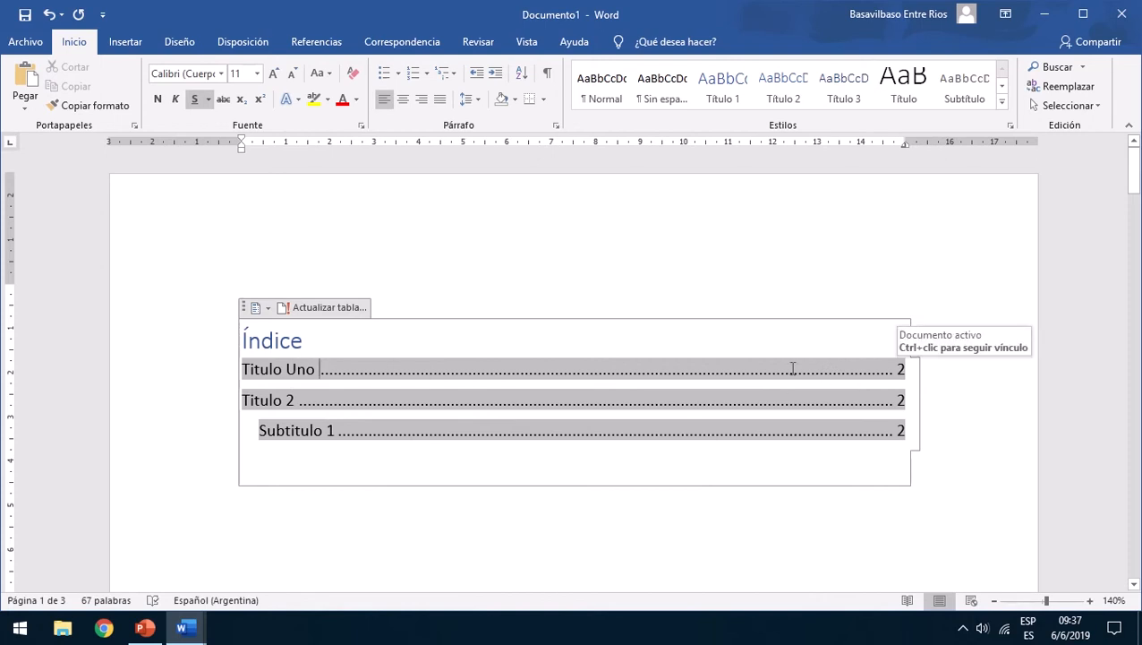
pyautogui.write('  sadsadsad sadsa')
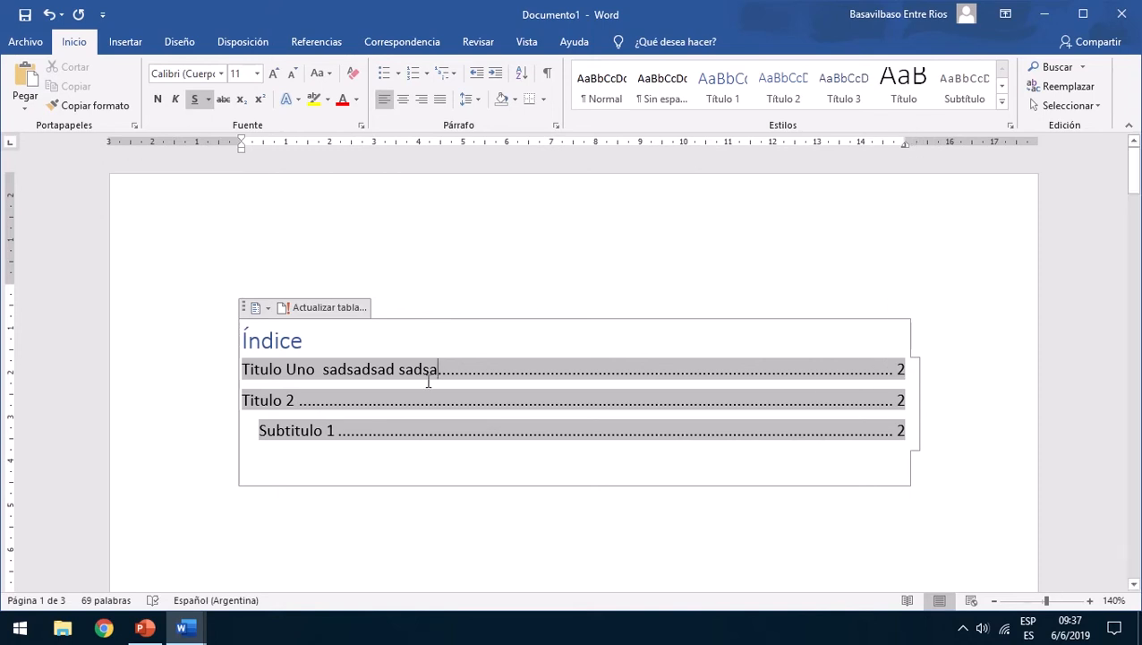
pyautogui.moveTo(439, 371); pyautogui.dragTo(323, 376)
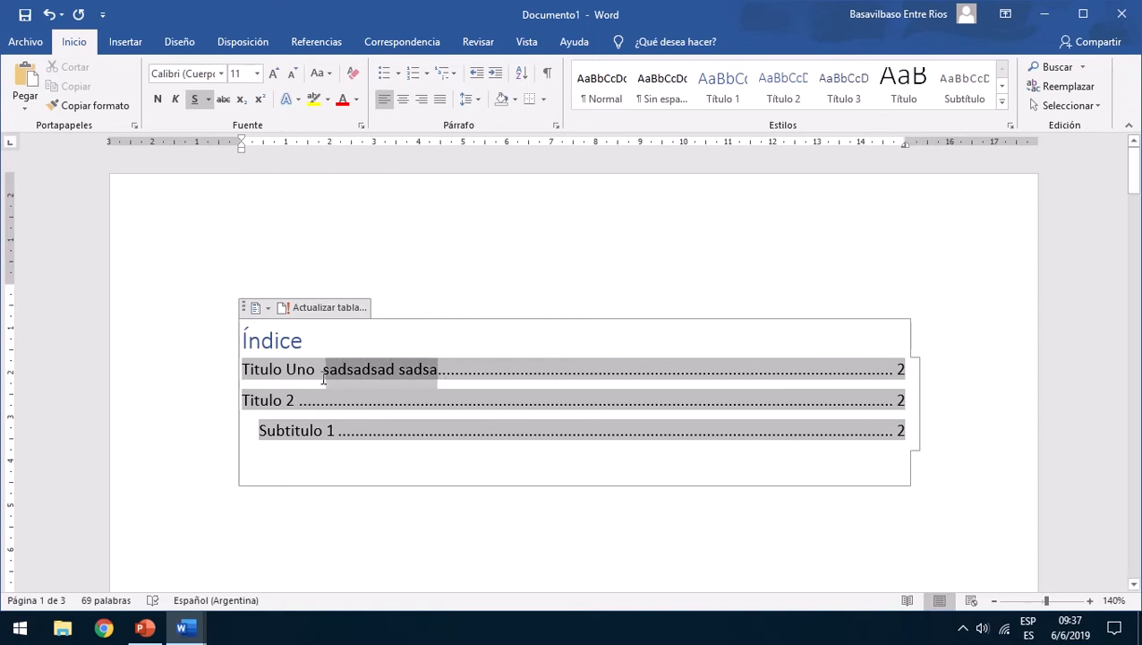
pyautogui.press('Delete')
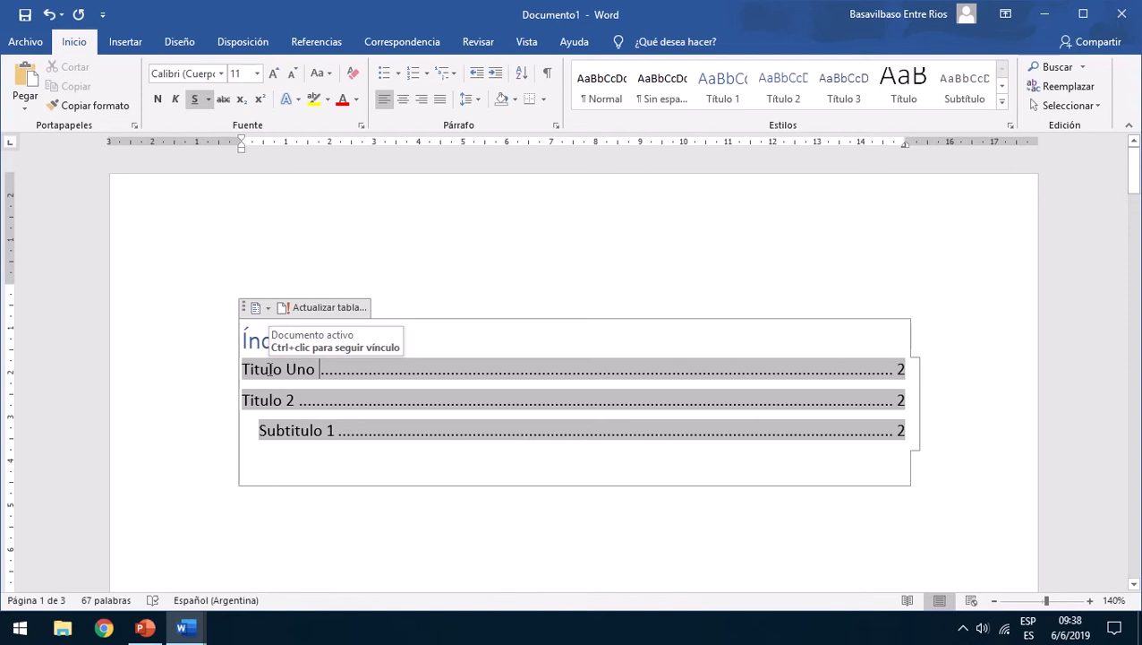
# Follow the "Titulo Uno" index entry's link to its heading and return to the index.
pyautogui.keyDown('ctrl'); pyautogui.click(272, 374); pyautogui.keyUp('ctrl')
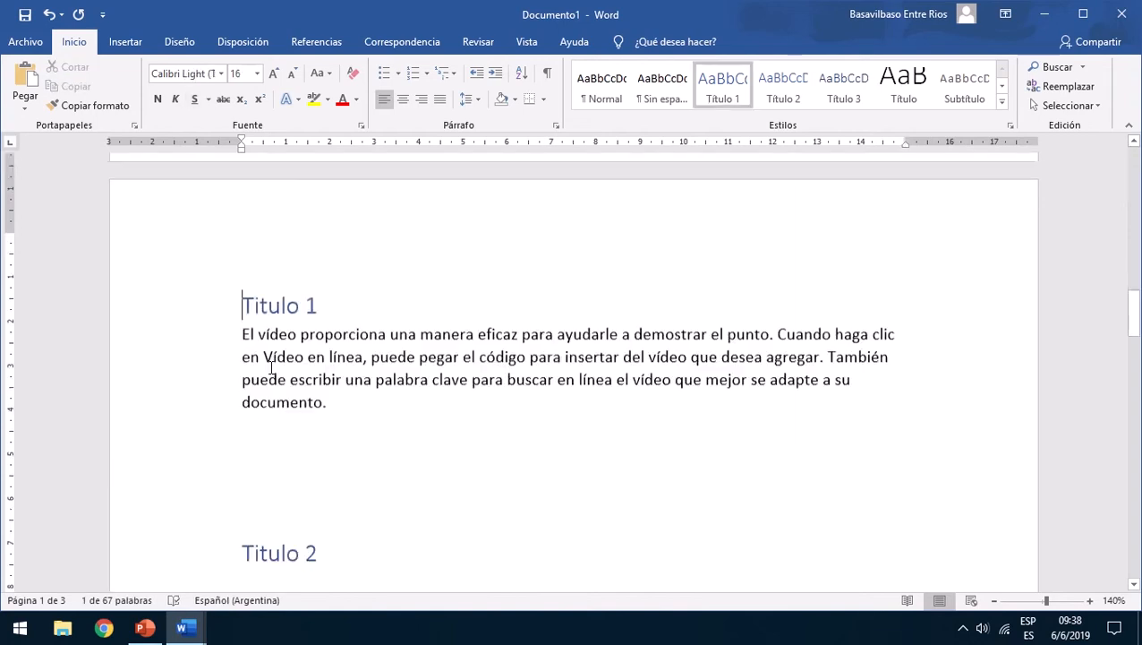
pyautogui.scroll(15, 400, 294)
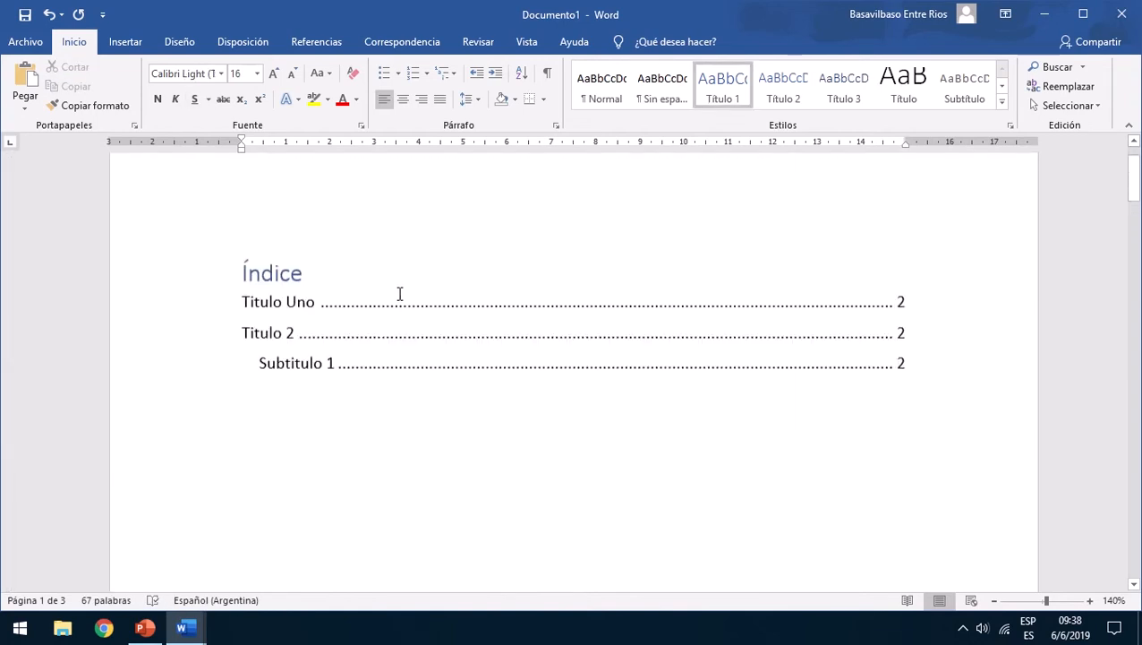
# Update only the page numbers of the table of contents.
pyautogui.click(317, 375)
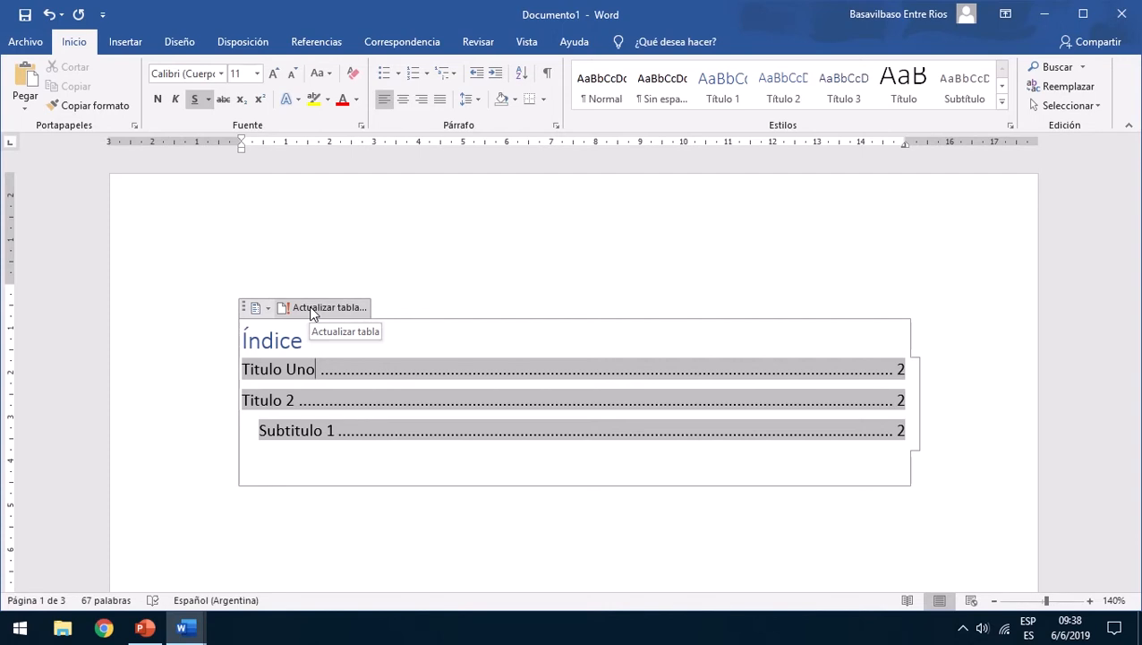
pyautogui.click(311, 308)
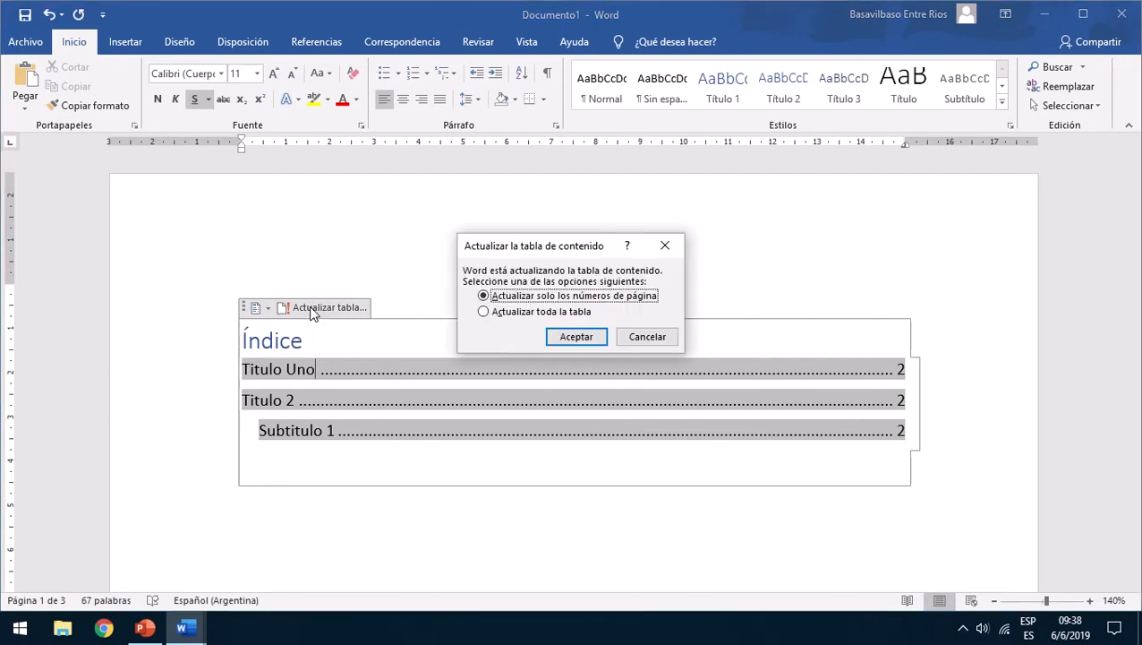
pyautogui.click(484, 297)
pyautogui.click(580, 338)
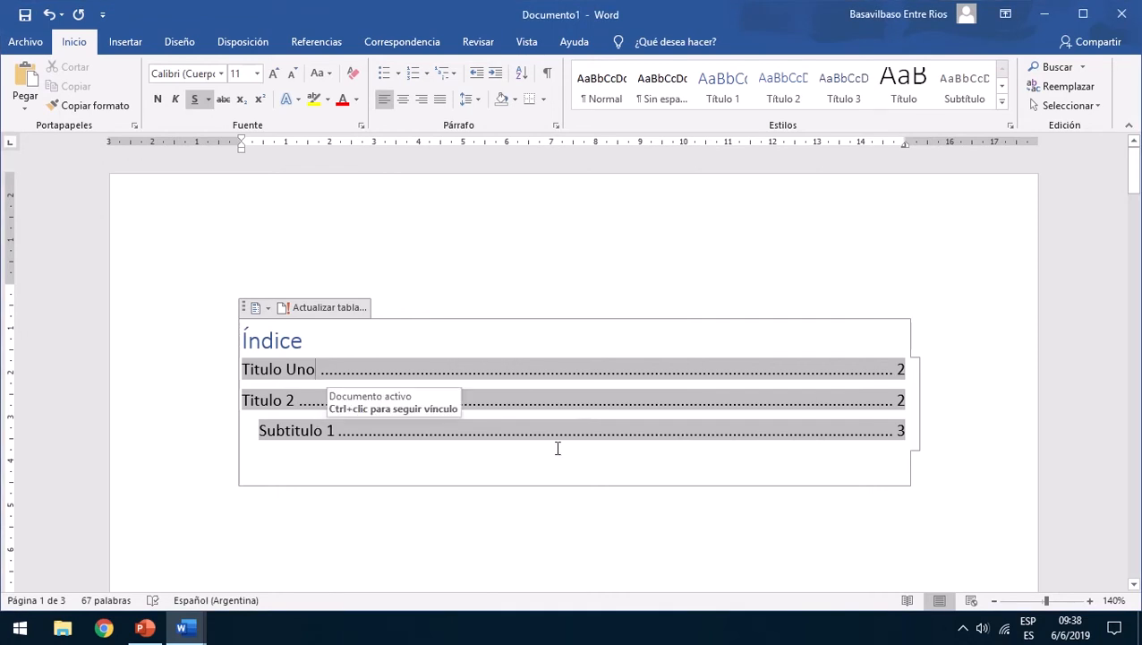
# Update the entire table of contents, including its entries.
pyautogui.click(351, 309)
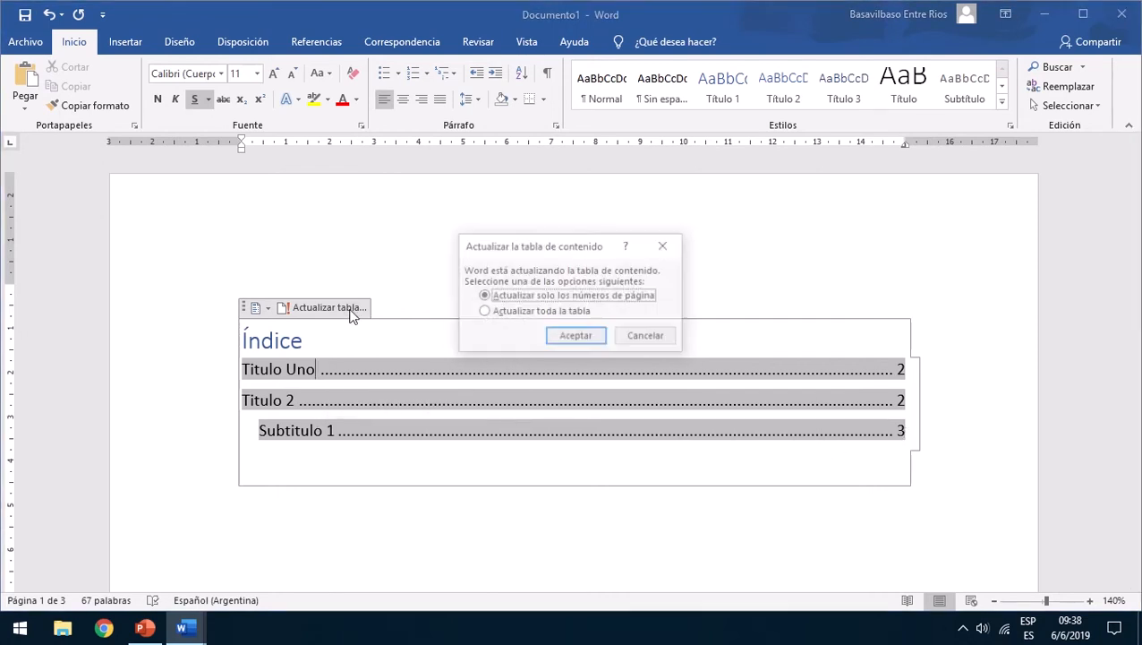
pyautogui.click(569, 314)
pyautogui.click(565, 336)
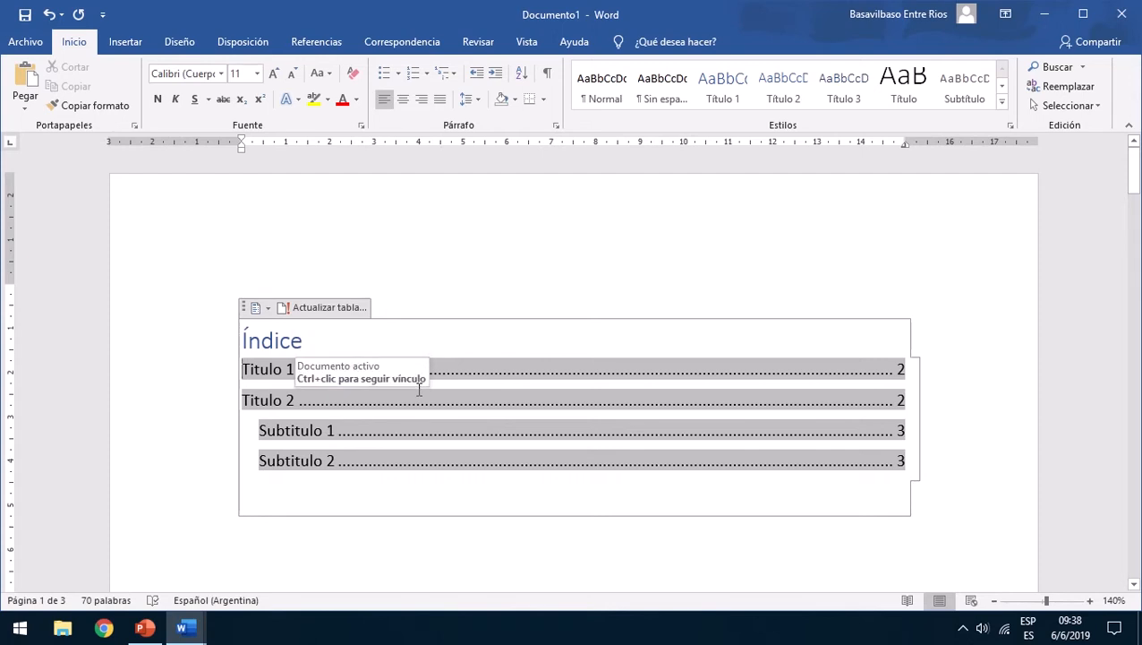
# Clear the heading and entries of the index and remove the table of contents from the first page.
pyautogui.click(267, 309)
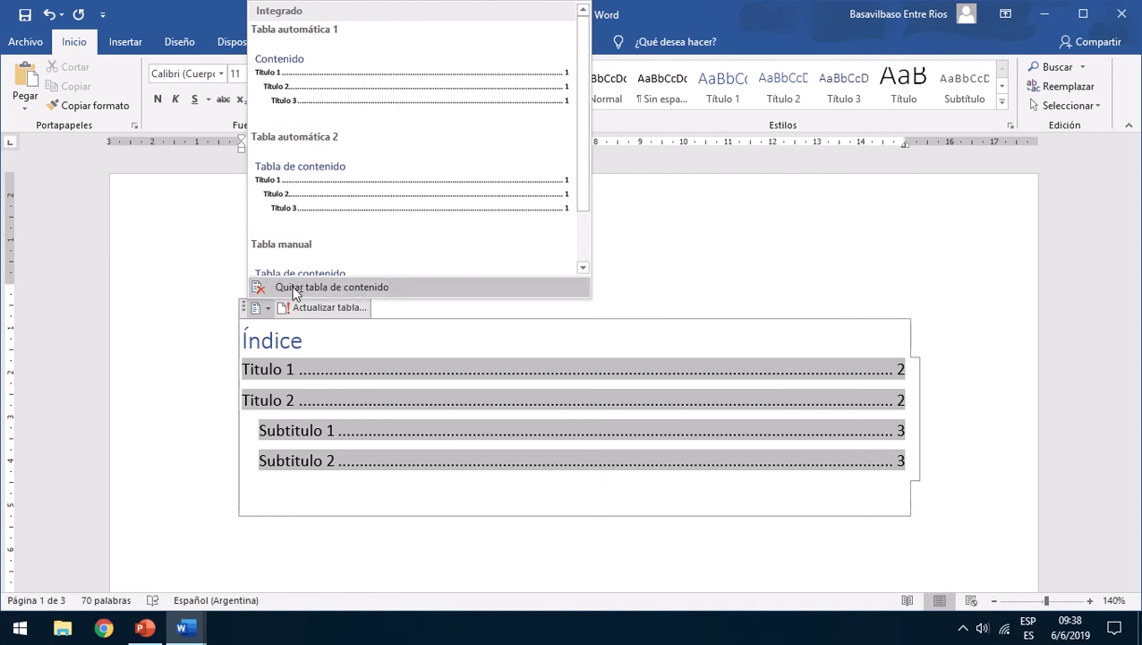
pyautogui.click(343, 350)
pyautogui.moveTo(218, 339); pyautogui.dragTo(231, 467)
pyautogui.press('Delete')
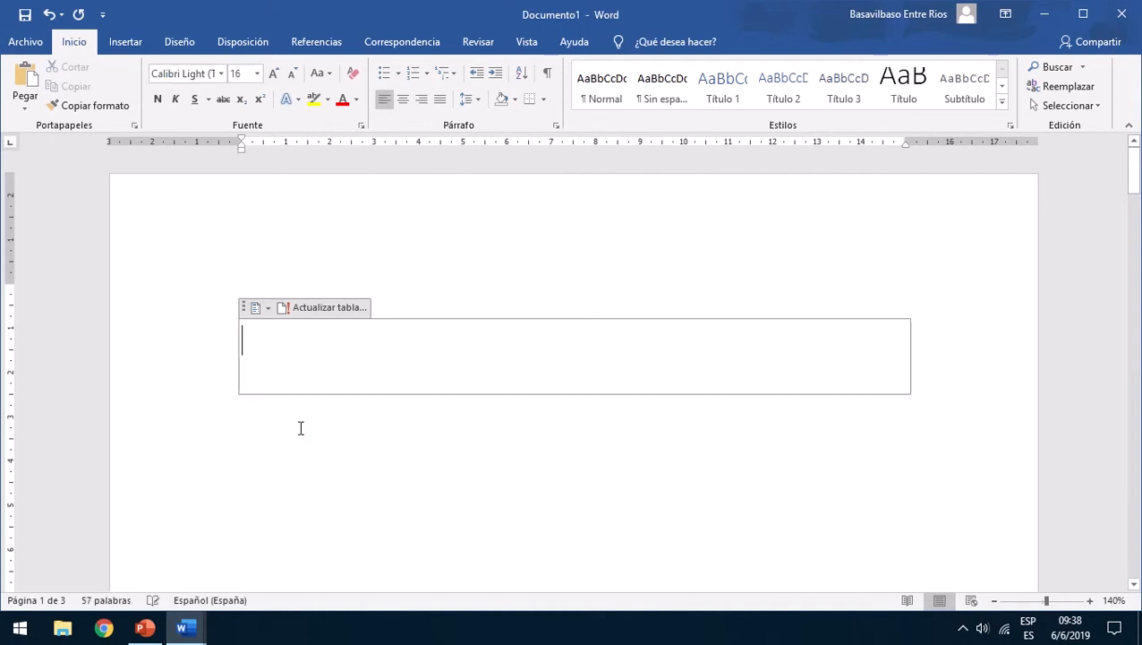
pyautogui.click(267, 307)
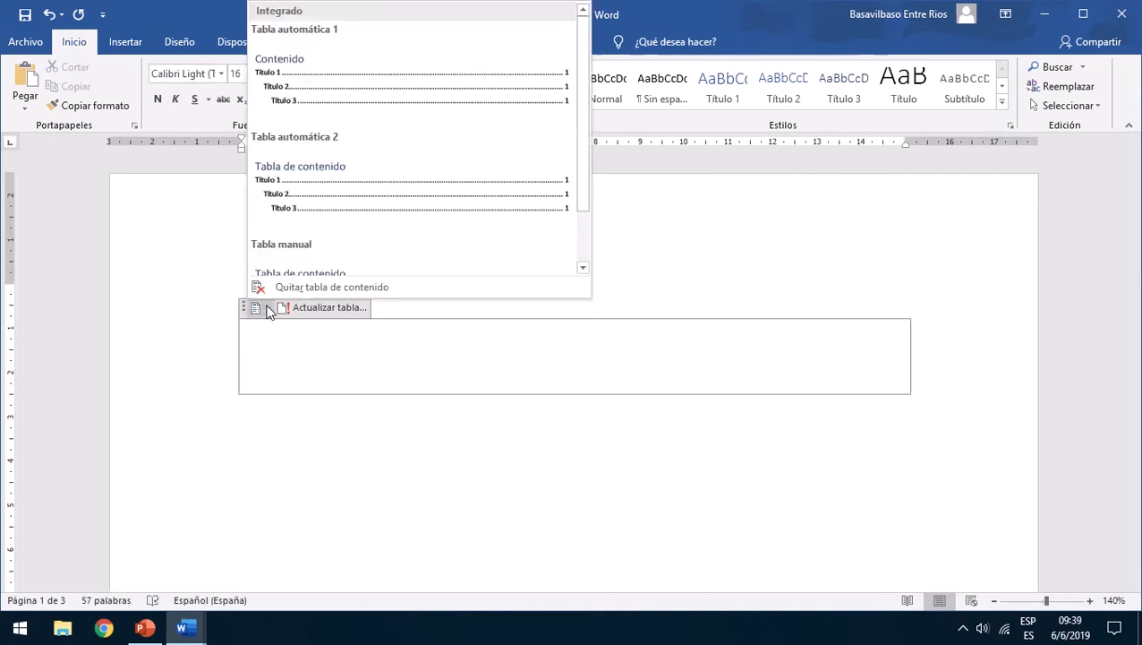
pyautogui.click(311, 288)
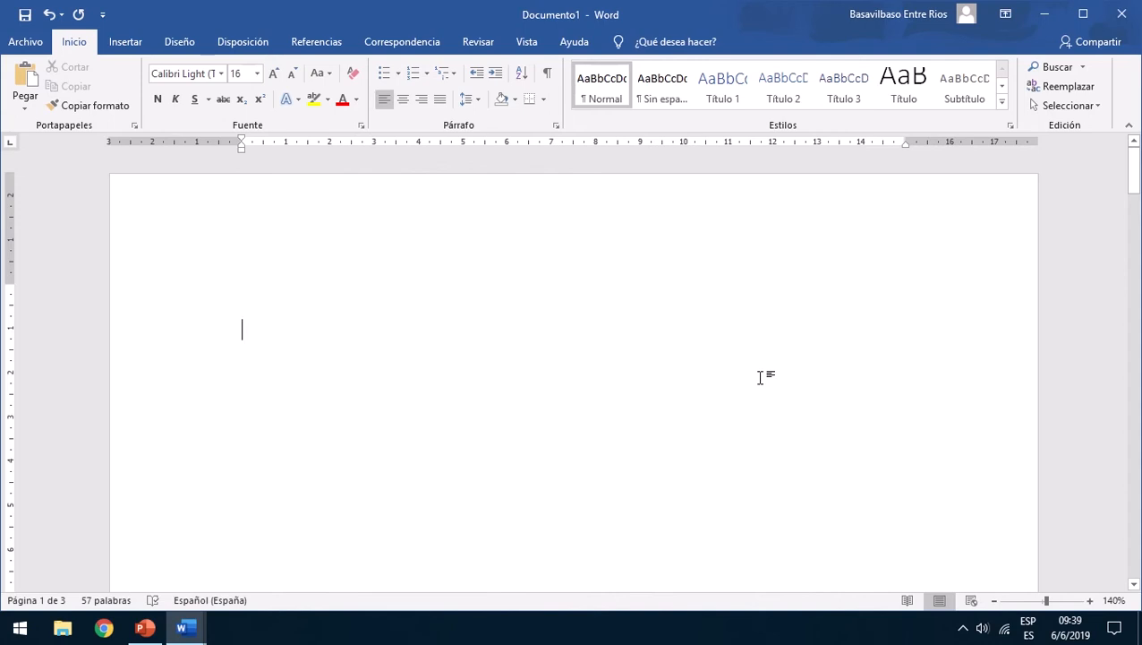
# Insert the Tabla automática 1 table of contents at the beginning of the empty first page.
pyautogui.scroll(-15, 746, 388)
pyautogui.scroll(-10, 740, 392)
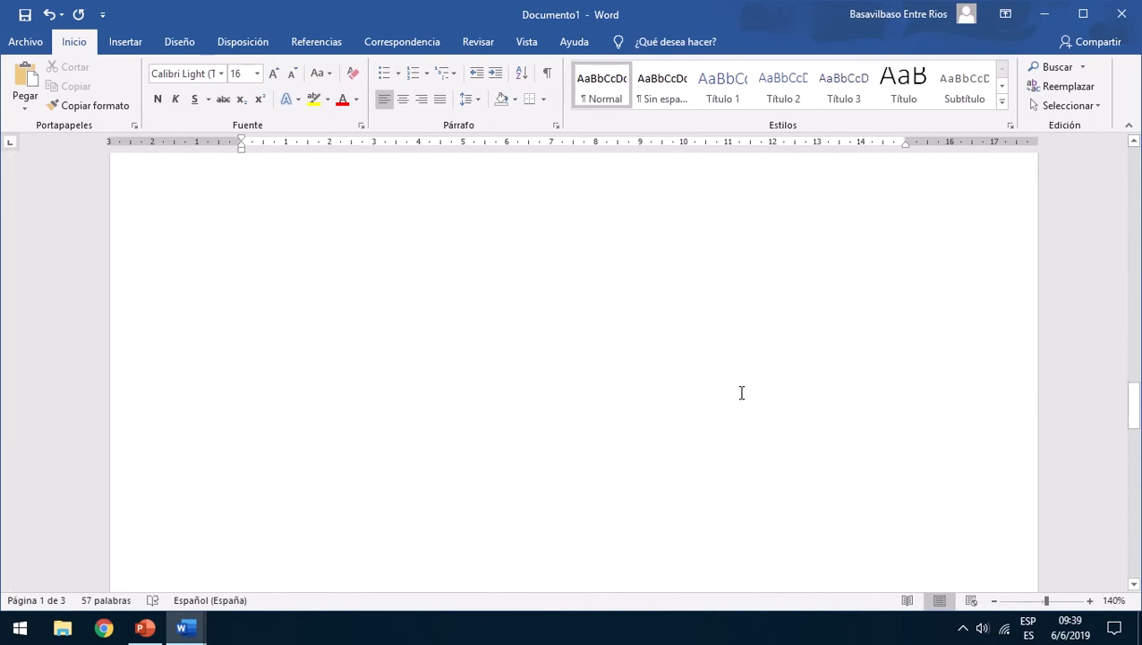
pyautogui.scroll(20, 723, 454)
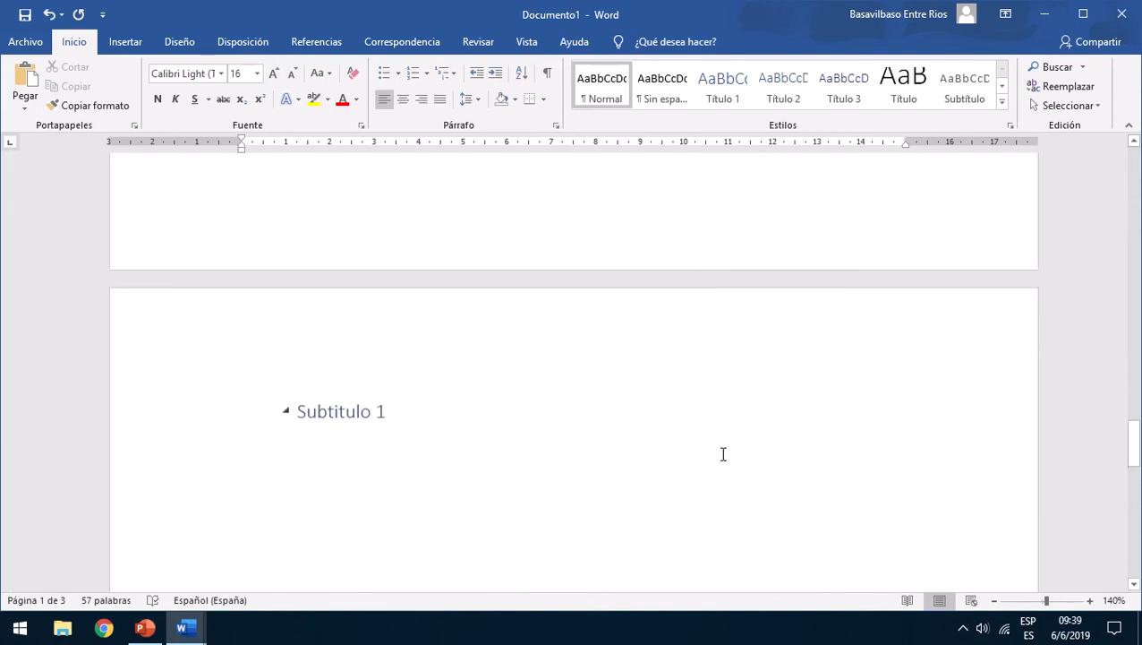
pyautogui.scroll(15, 722, 454)
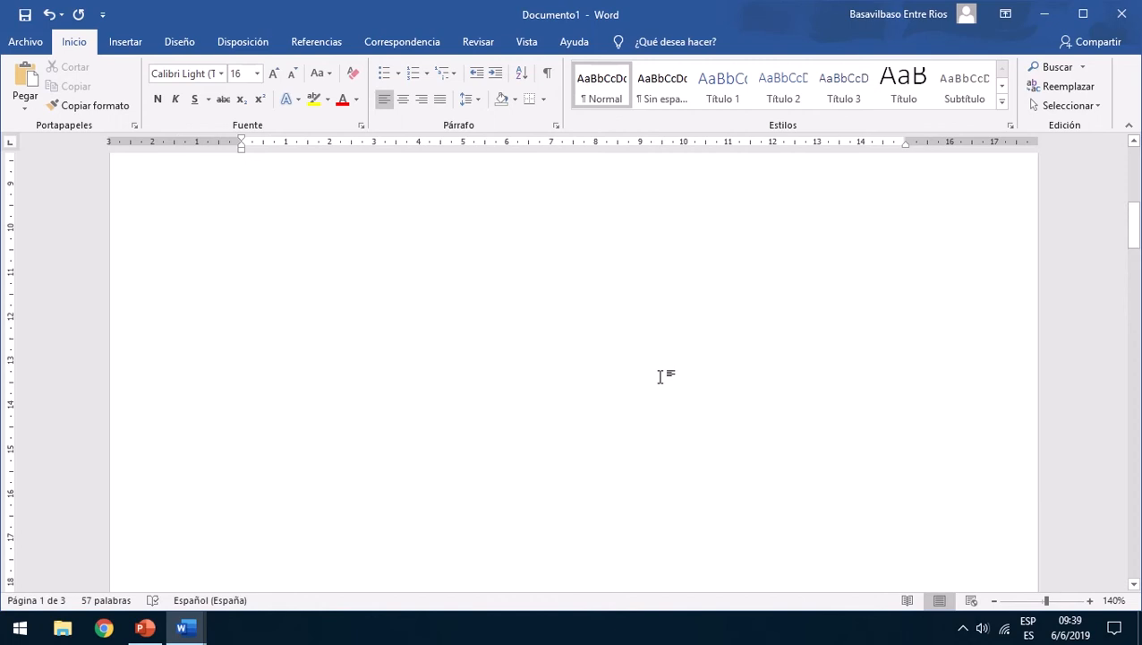
pyautogui.click(309, 289)
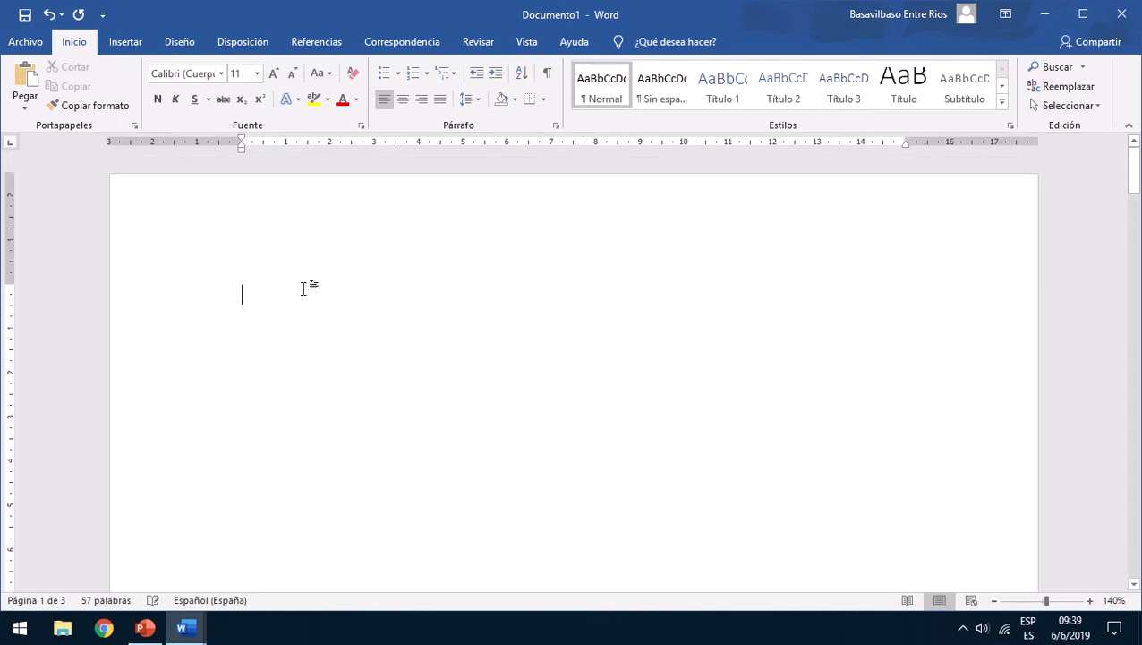
pyautogui.click(125, 42)
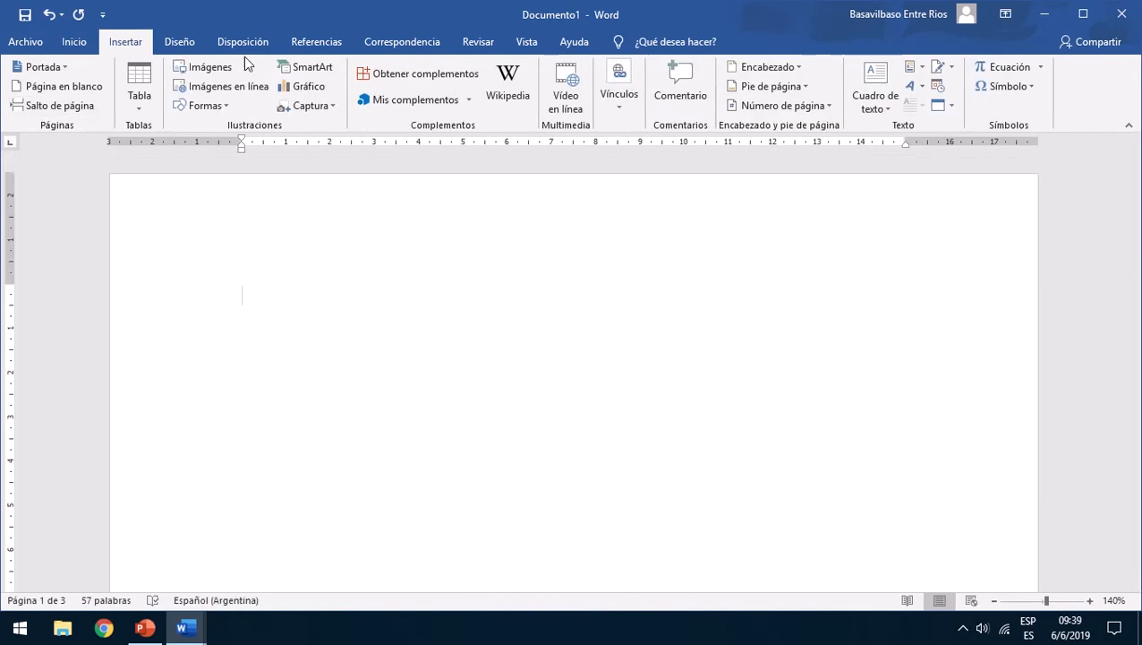
pyautogui.click(316, 42)
pyautogui.click(47, 92)
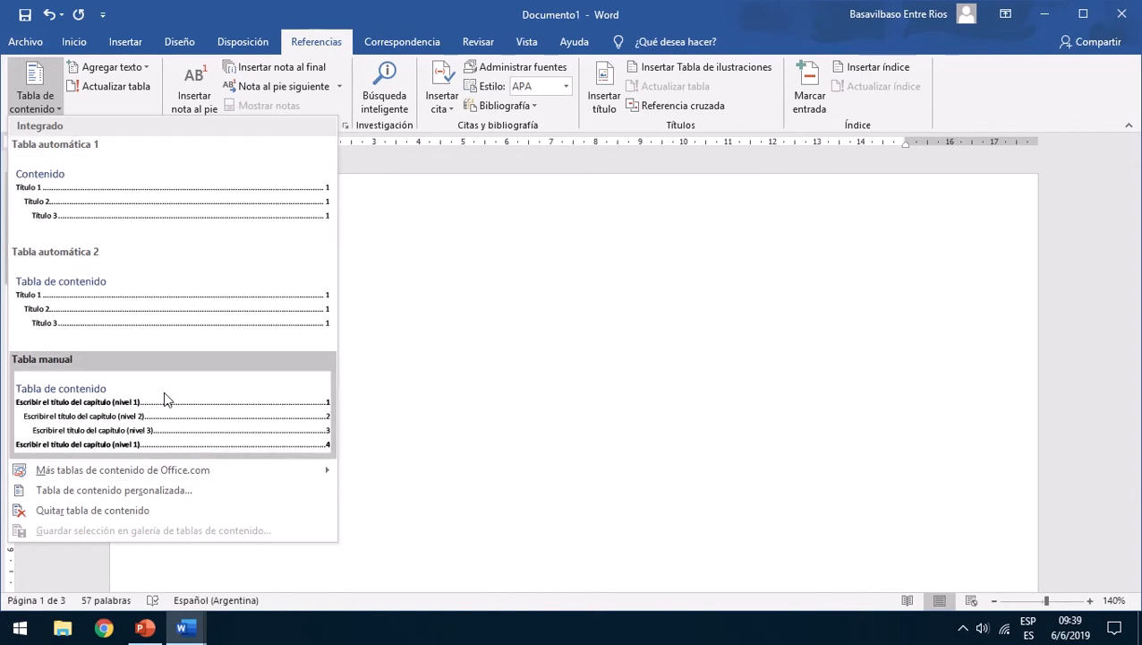
pyautogui.click(184, 217)
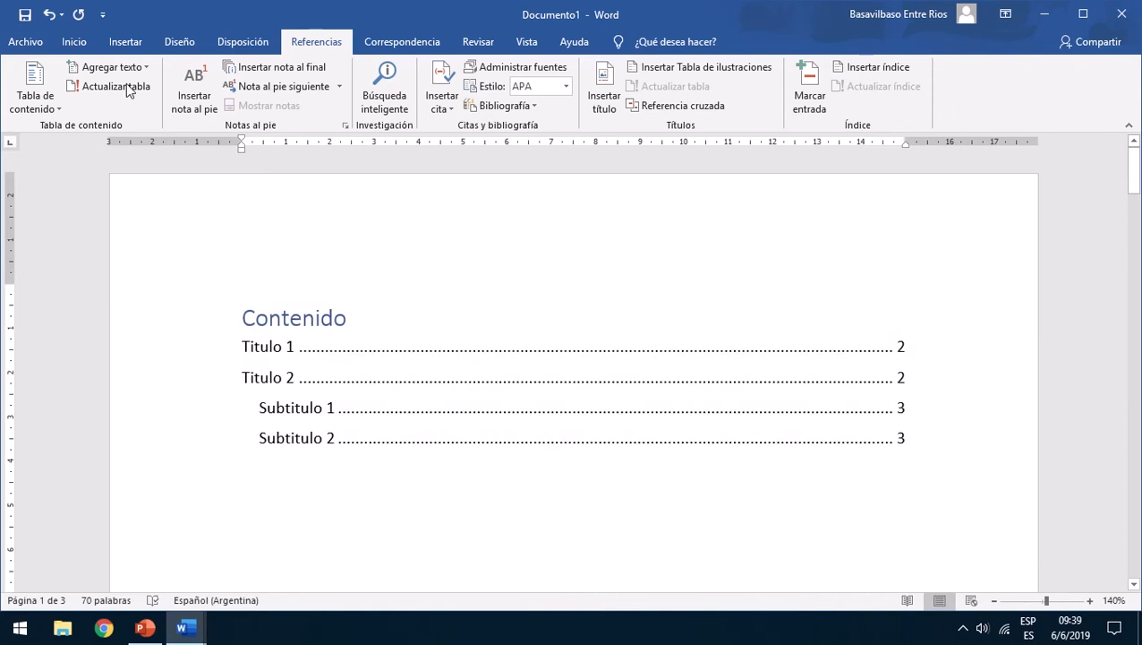
pyautogui.click(75, 42)
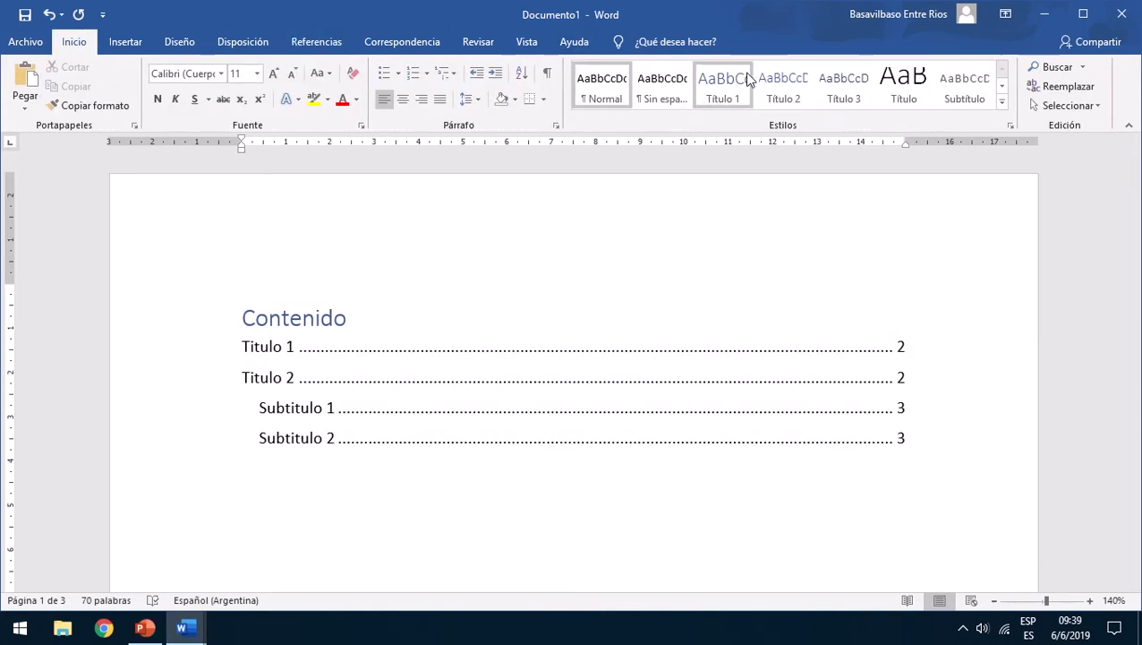
pyautogui.hotkey('alt', 's')
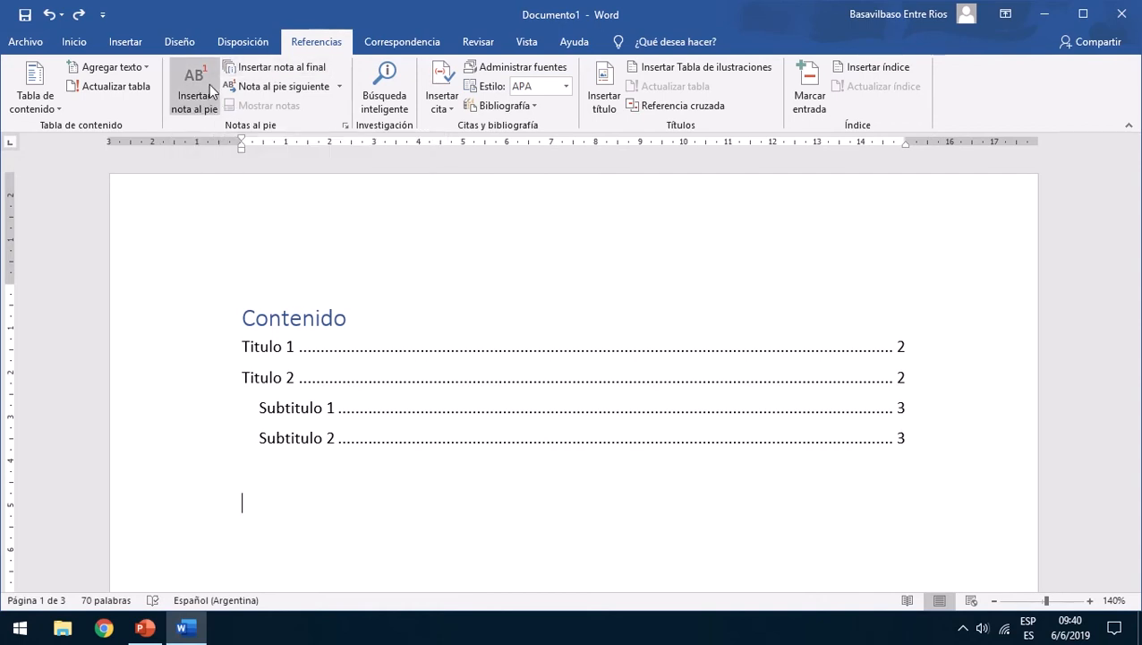
# Insert a footnote at the word "proporciona" in the paragraph under Titulo 1, with the text "Esta es una nota al pie de página".
pyautogui.scroll(-1, 203, 98)
pyautogui.scroll(-15, 240, 479)
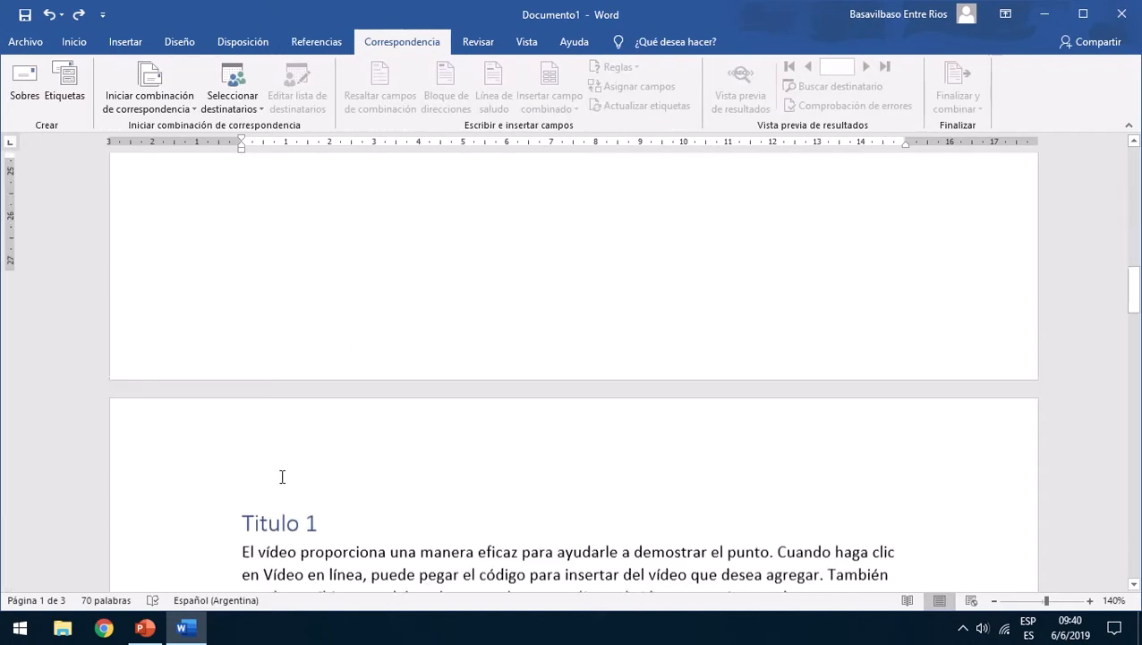
pyautogui.scroll(3, 289, 472)
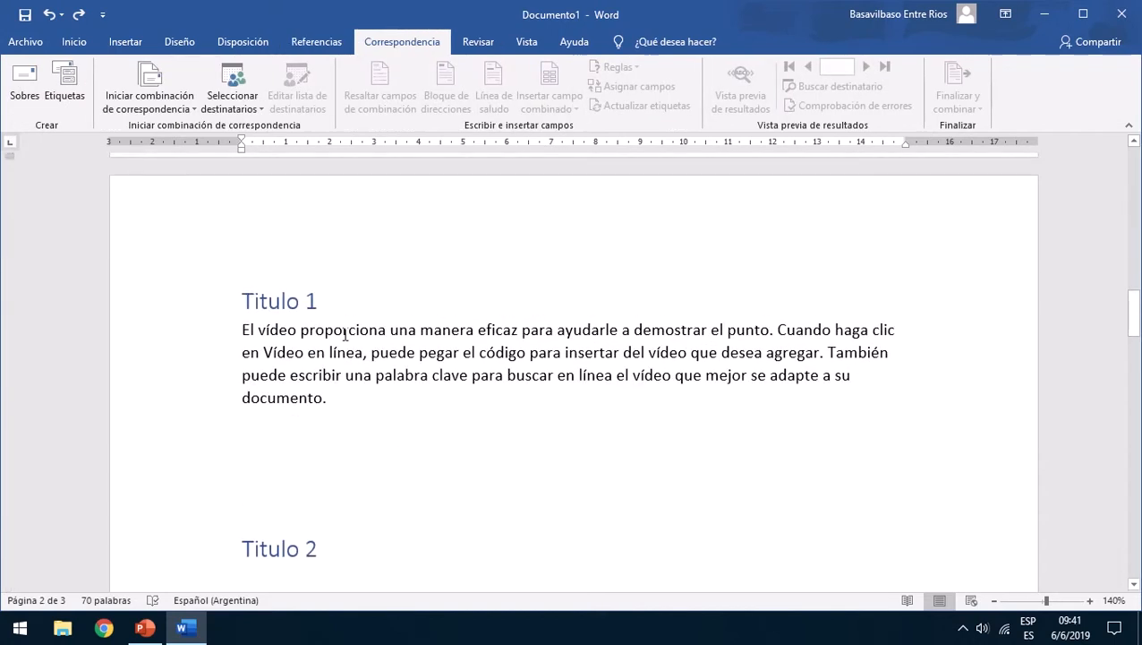
pyautogui.click(322, 42)
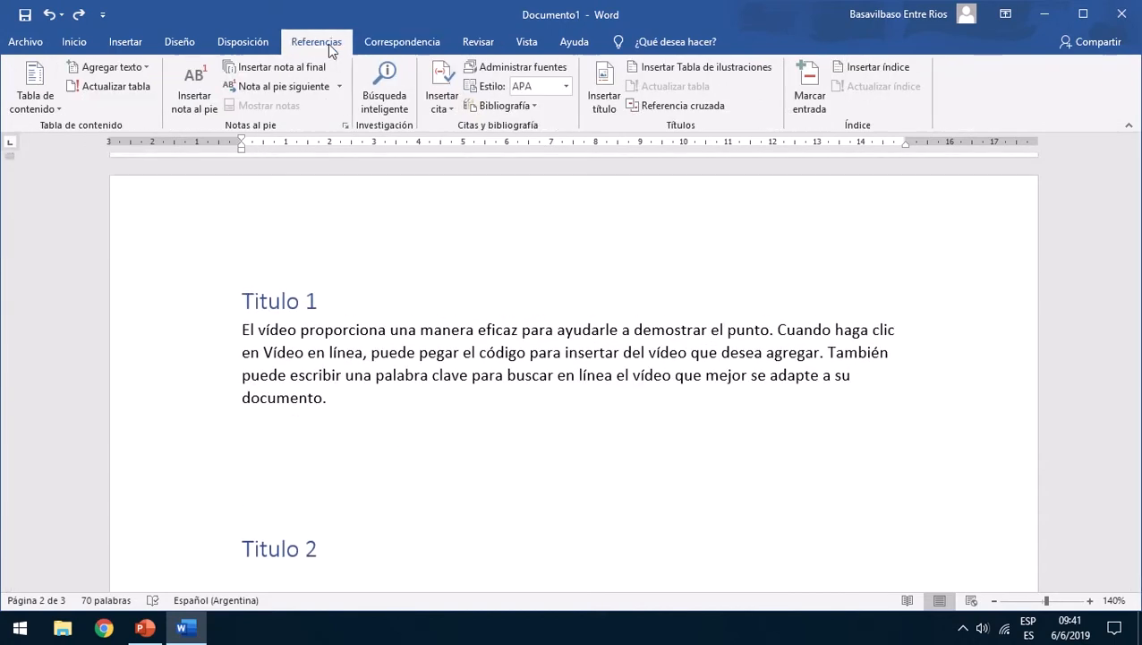
pyautogui.doubleClick(345, 331)
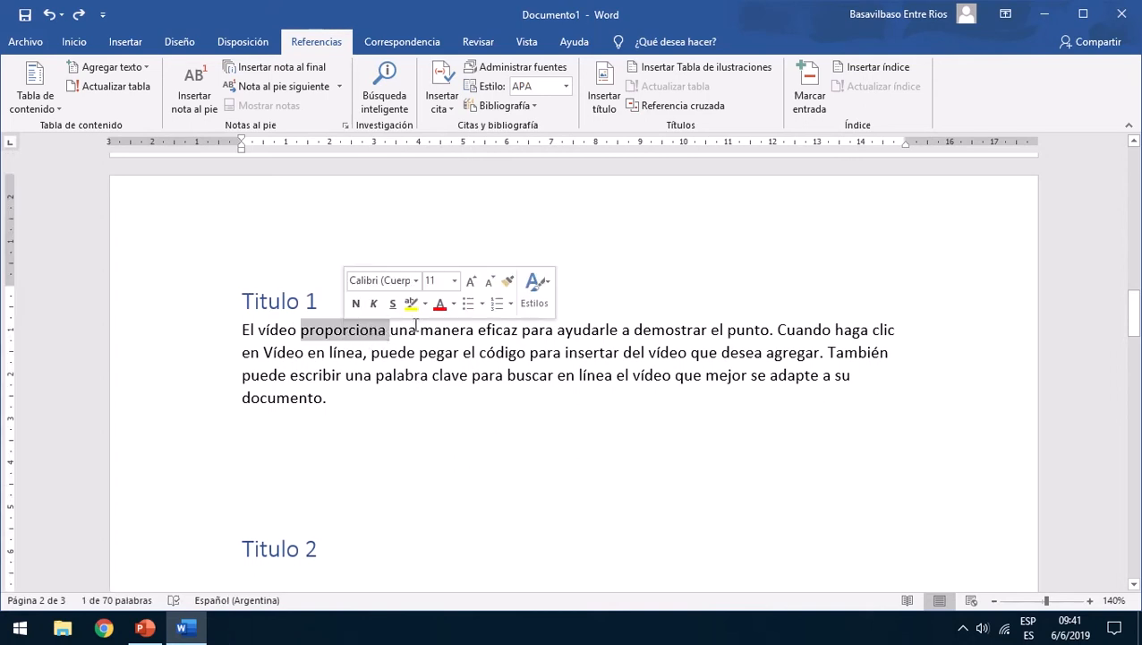
pyautogui.click(378, 330)
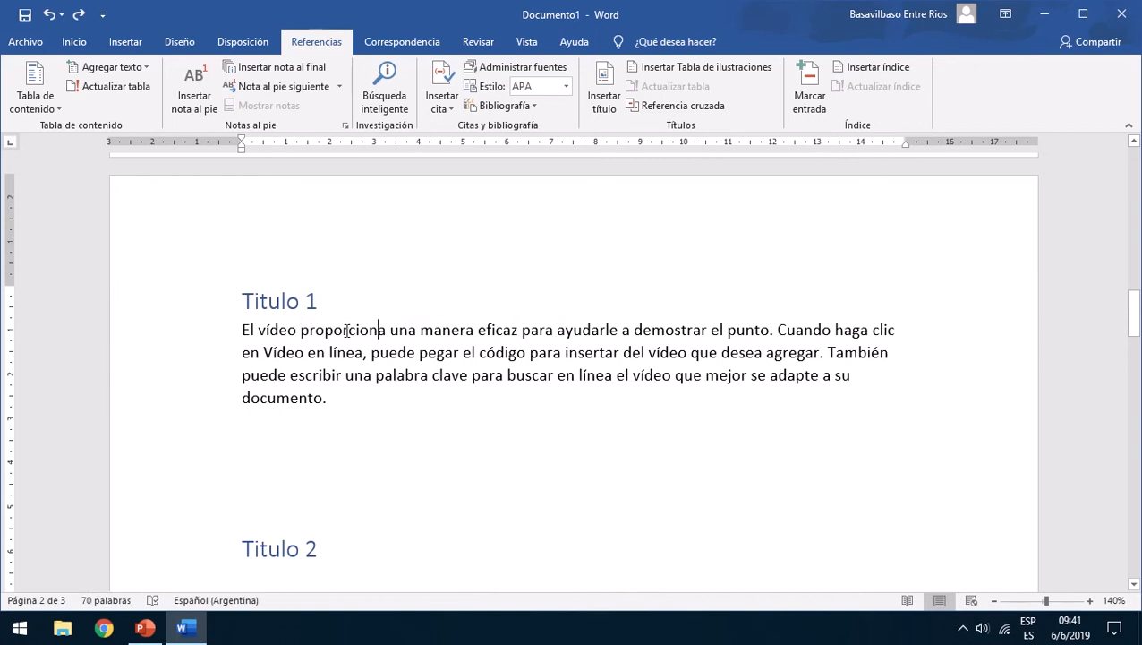
pyautogui.doubleClick(344, 329)
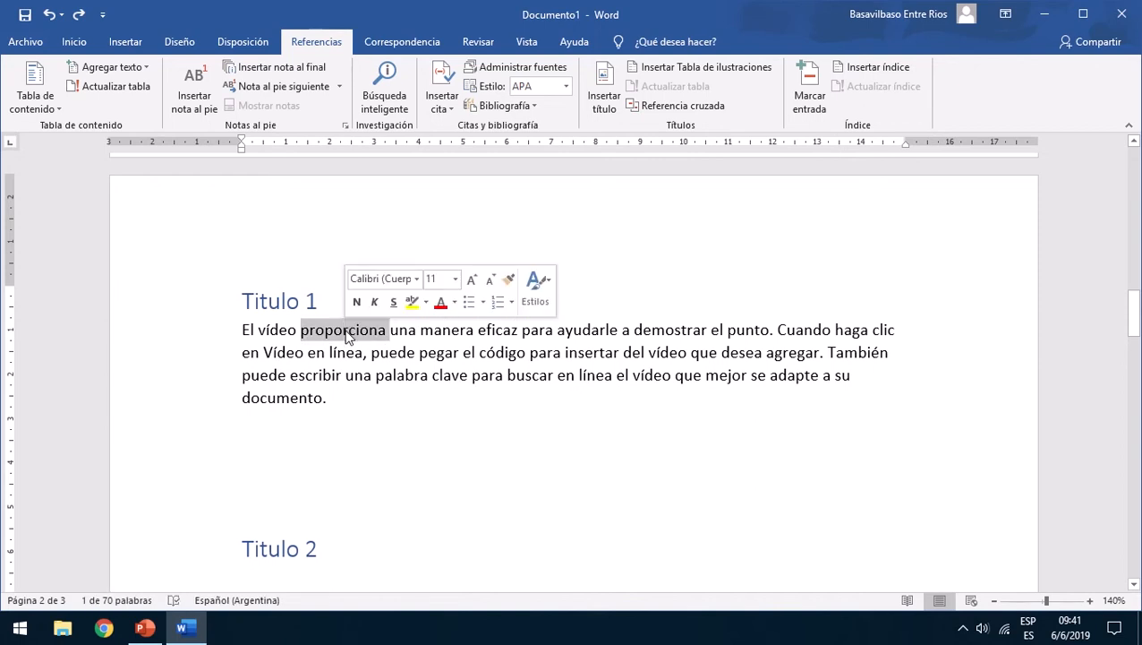
pyautogui.click(194, 89)
pyautogui.scroll(8, 368, 308)
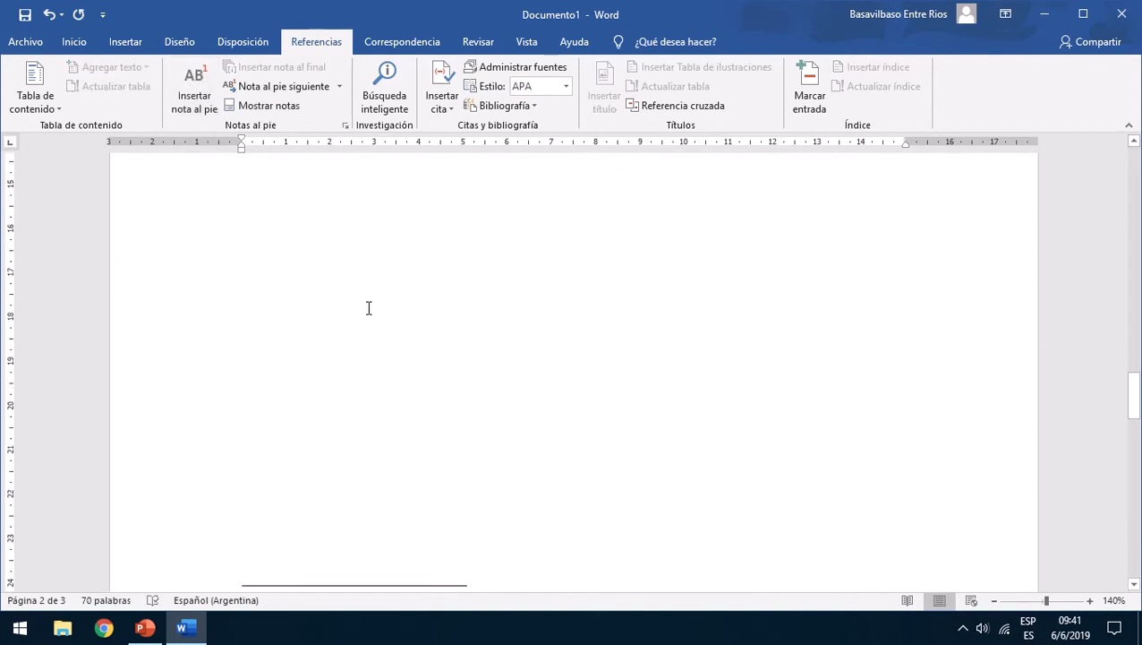
pyautogui.scroll(-9, 365, 314)
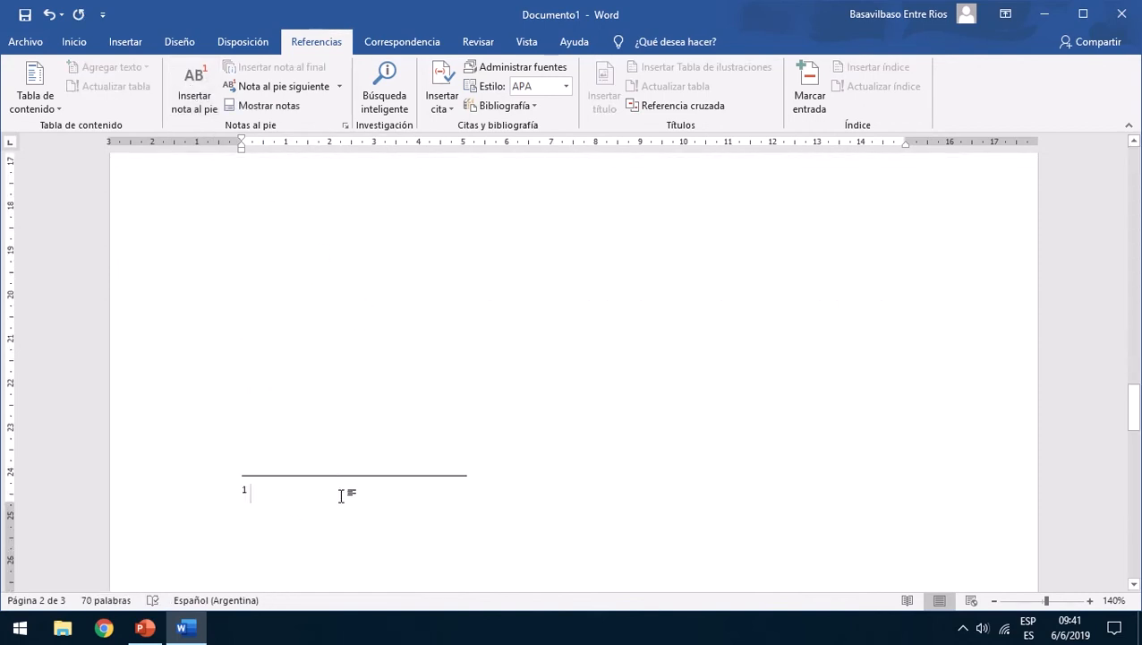
pyautogui.write('Esta e')
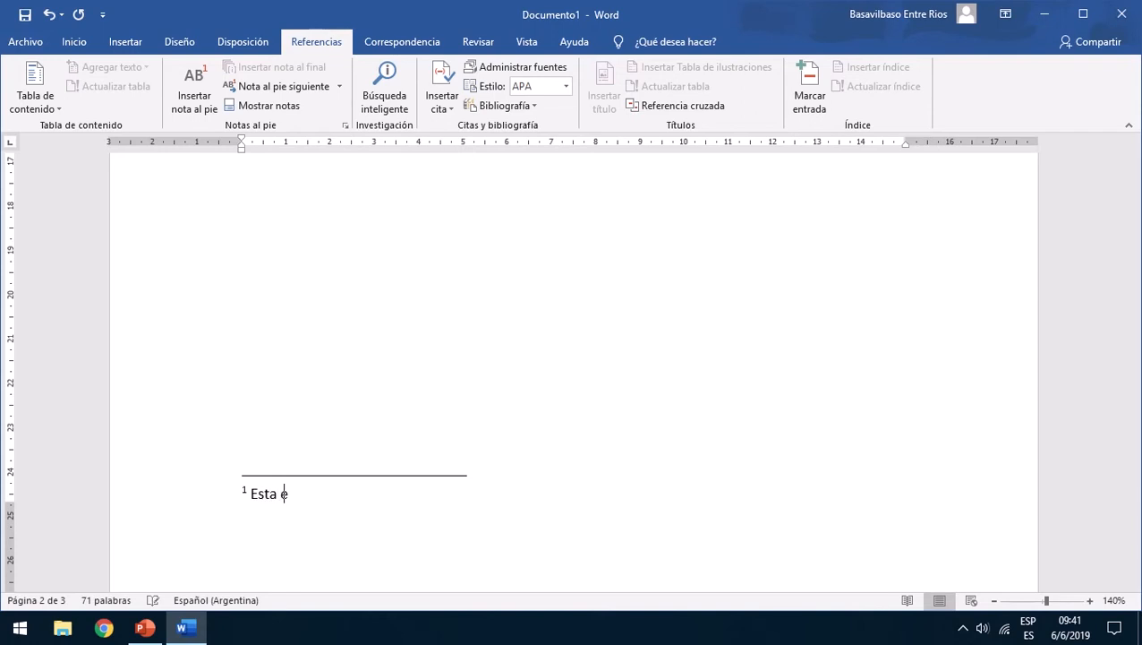
pyautogui.write('s una nota al pie de página')
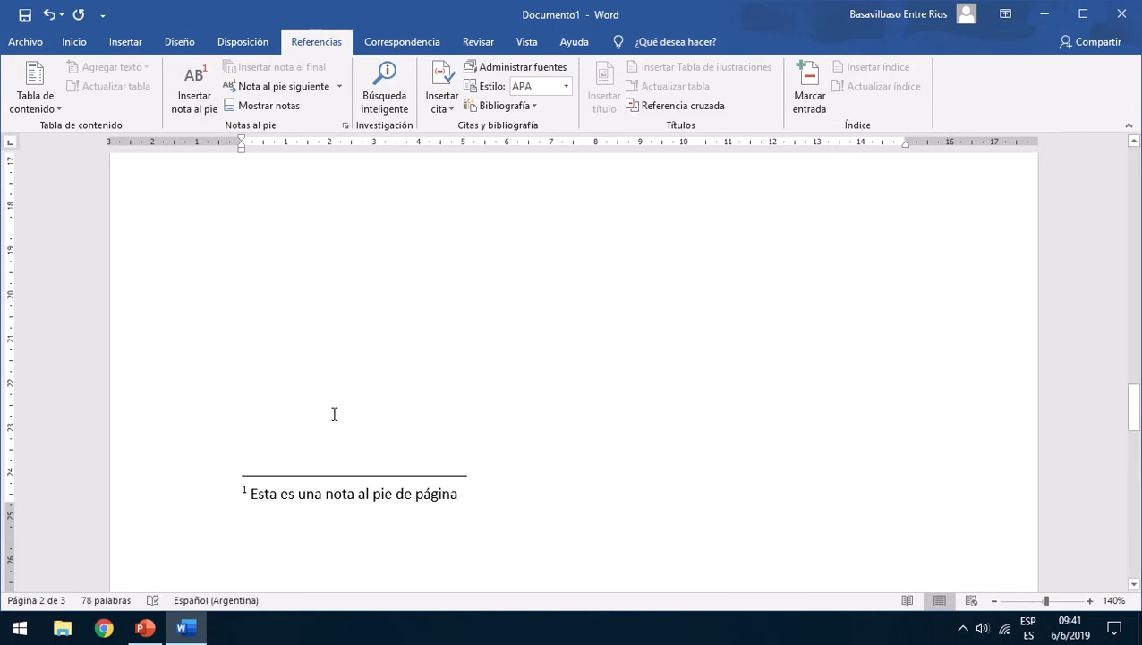
# Remove the space between "proporciona" and its footnote mark, keeping a space between the mark and "una".
pyautogui.scroll(15, 331, 415)
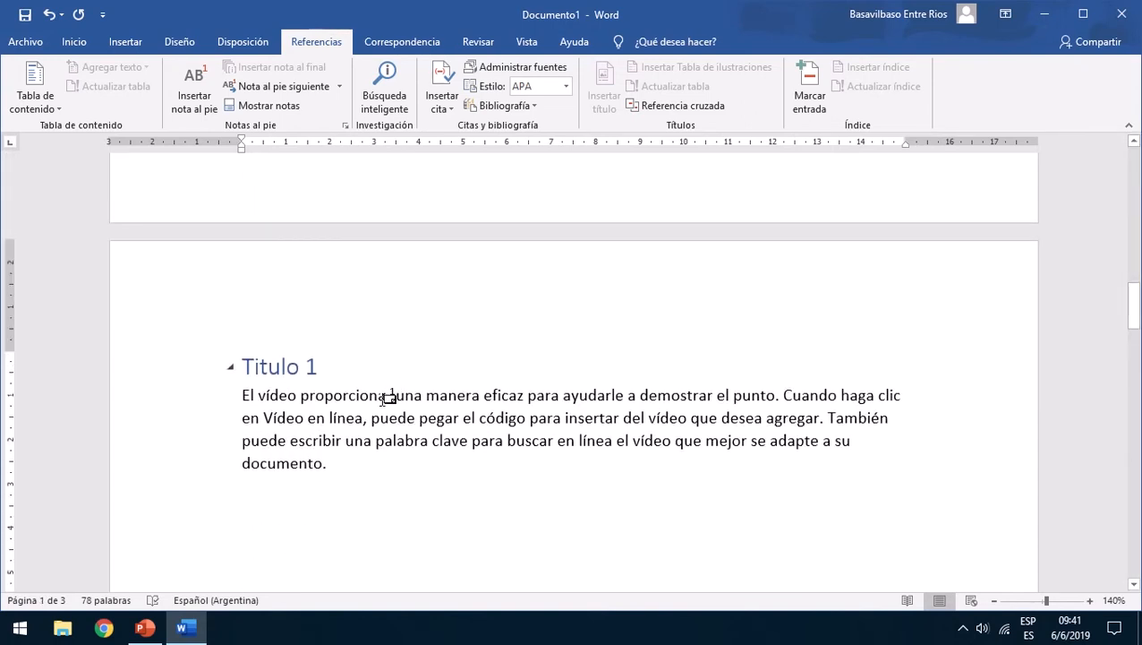
pyautogui.click(398, 394)
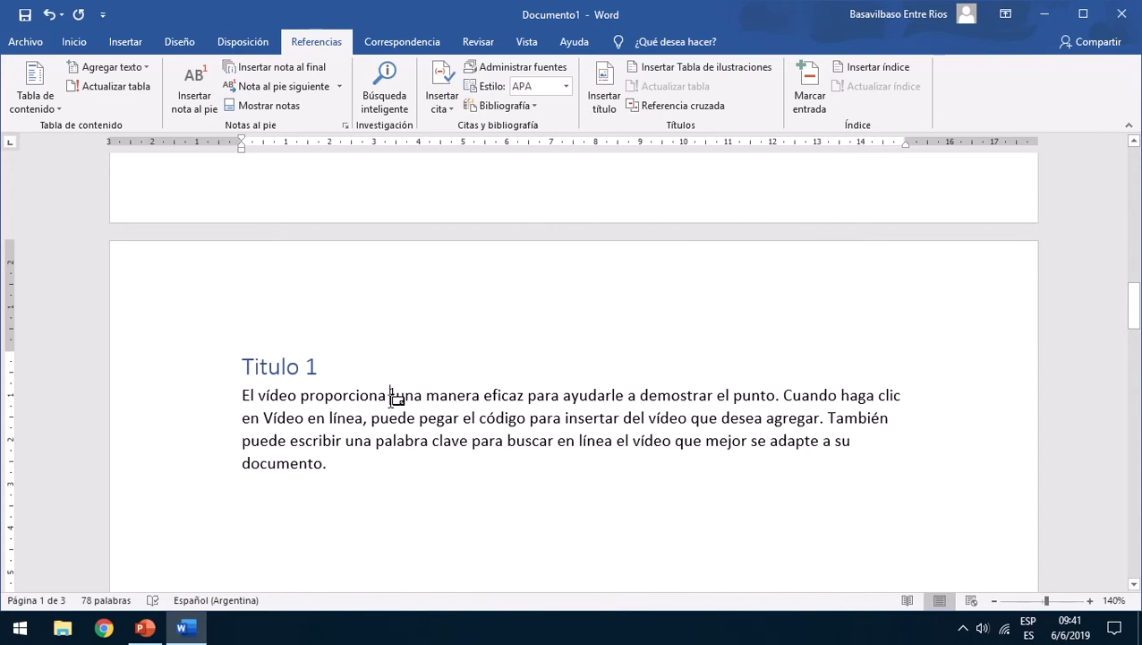
pyautogui.moveTo(797, 6)
pyautogui.press('BackSpace')
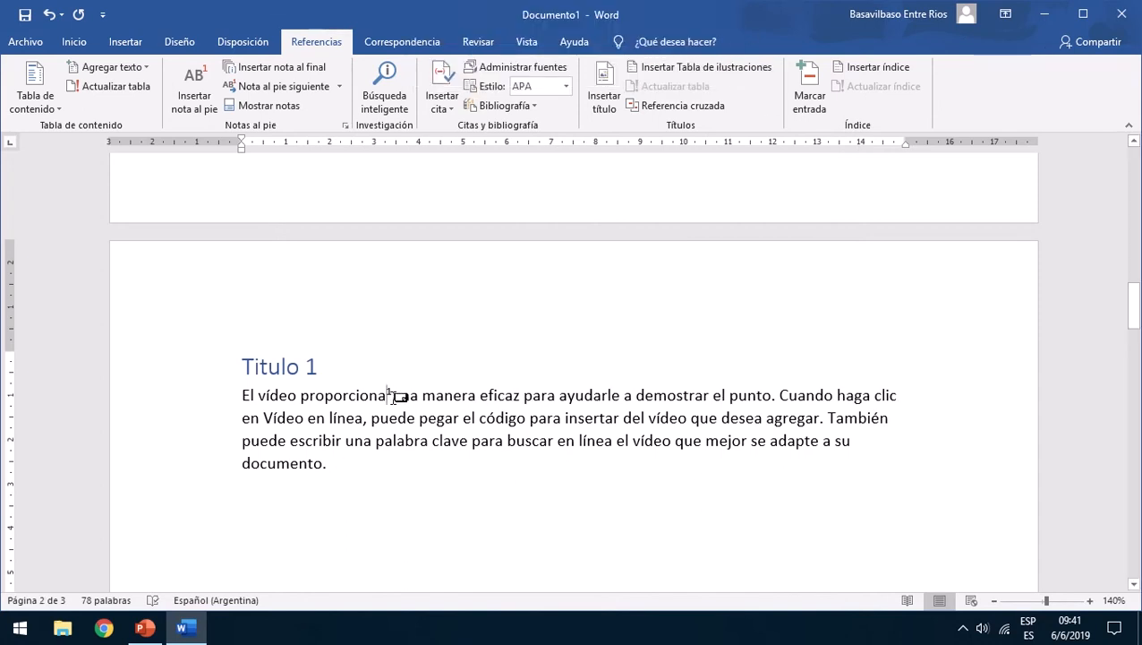
pyautogui.click(396, 403)
# Preview the footnote text from its reference mark and check the note at the foot of page 2.
pyautogui.moveTo(397, 394)
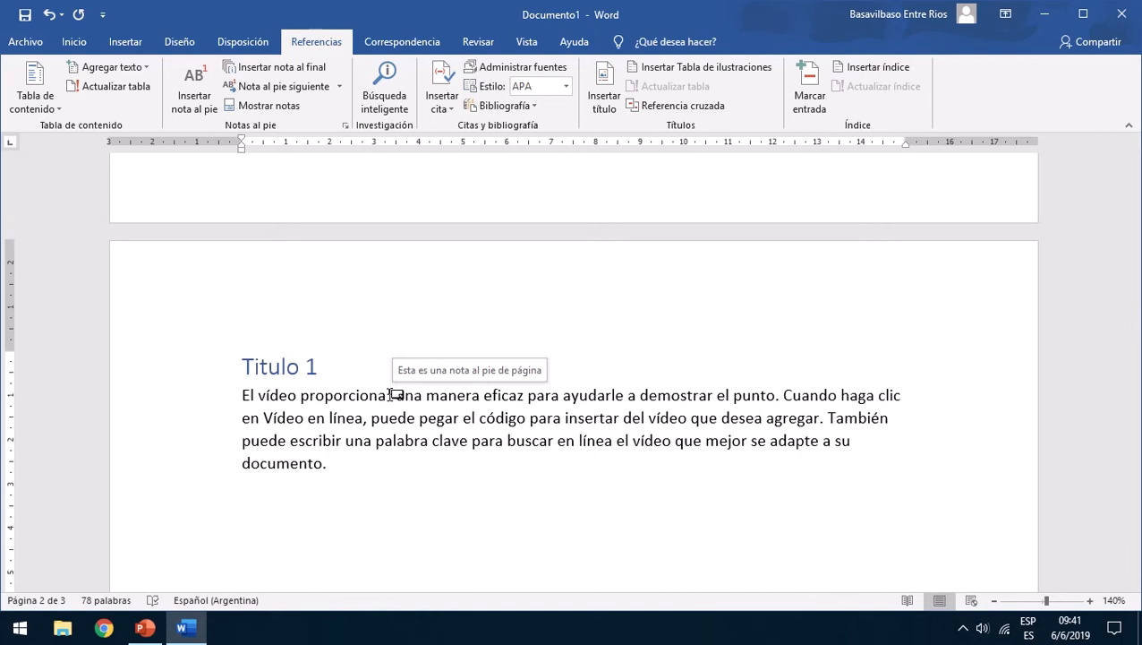
pyautogui.scroll(-15, 395, 394)
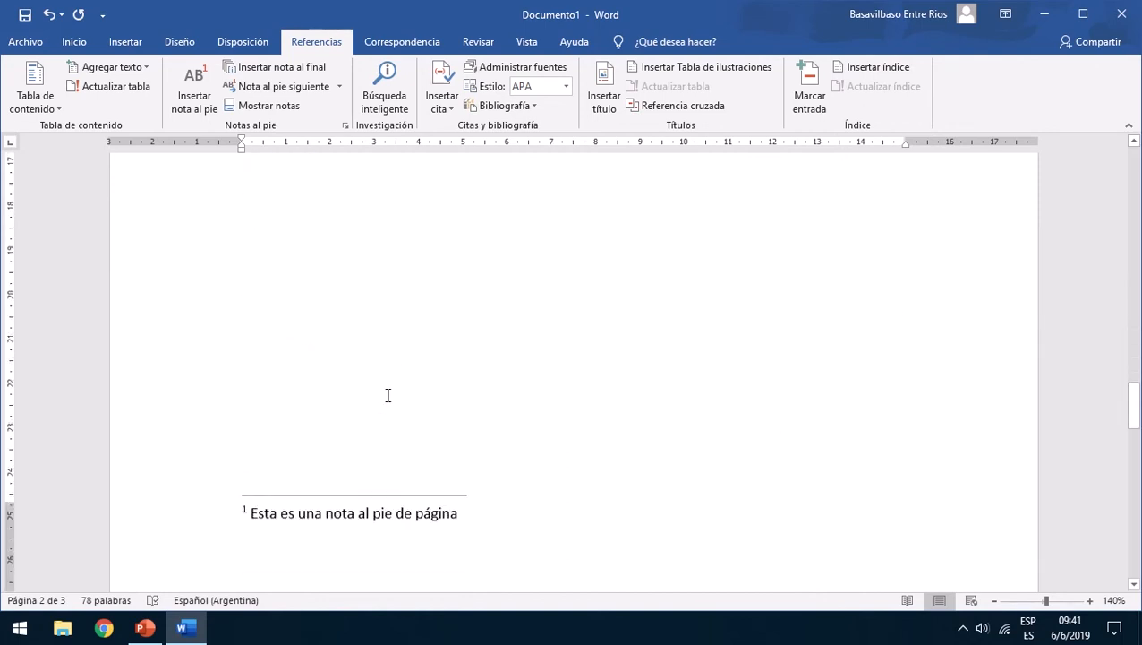
pyautogui.scroll(-2, 472, 364)
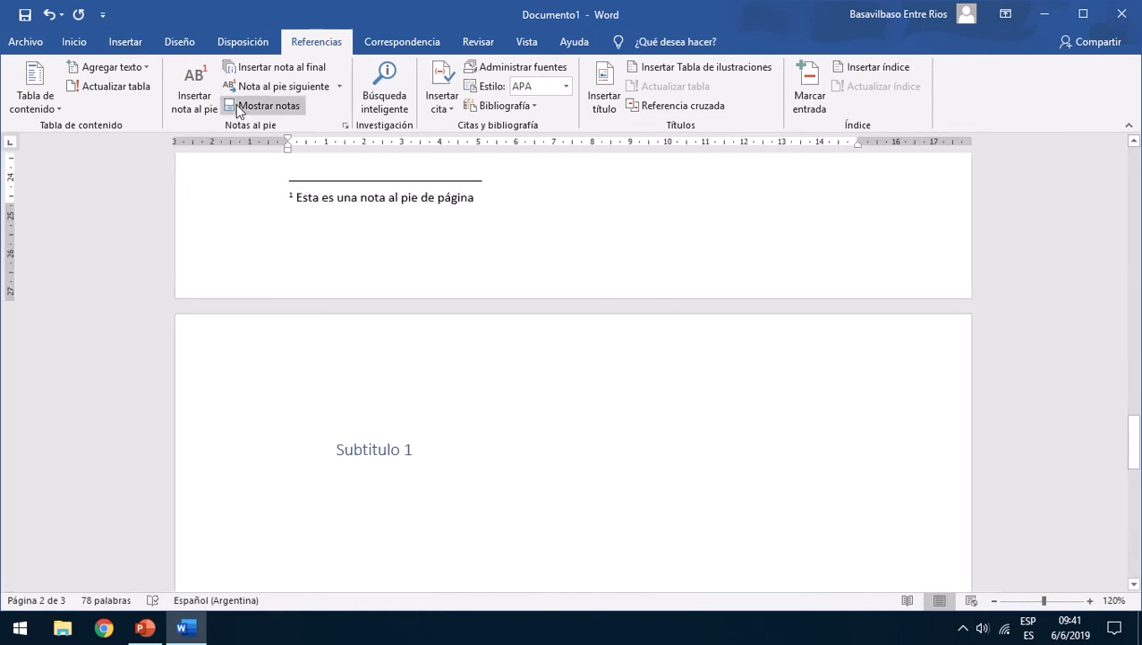
# Insert an endnote at the word "manera" in the paragraph under Titulo 1, with the text "Nota al fina del texto".
pyautogui.scroll(15, 399, 226)
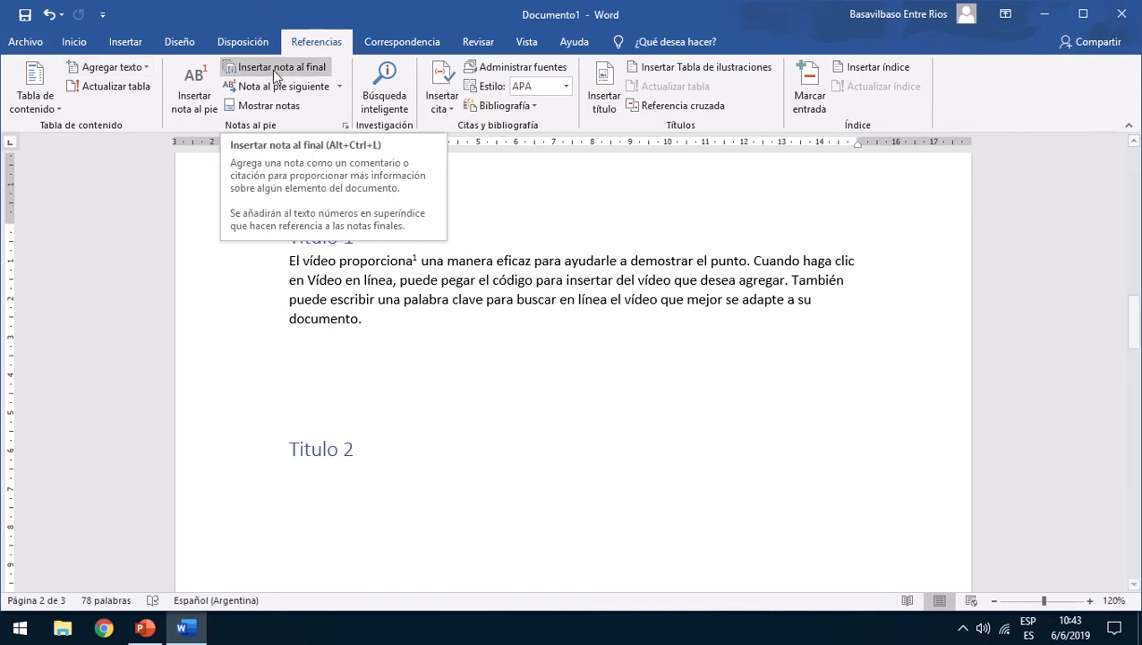
pyautogui.doubleClick(476, 261)
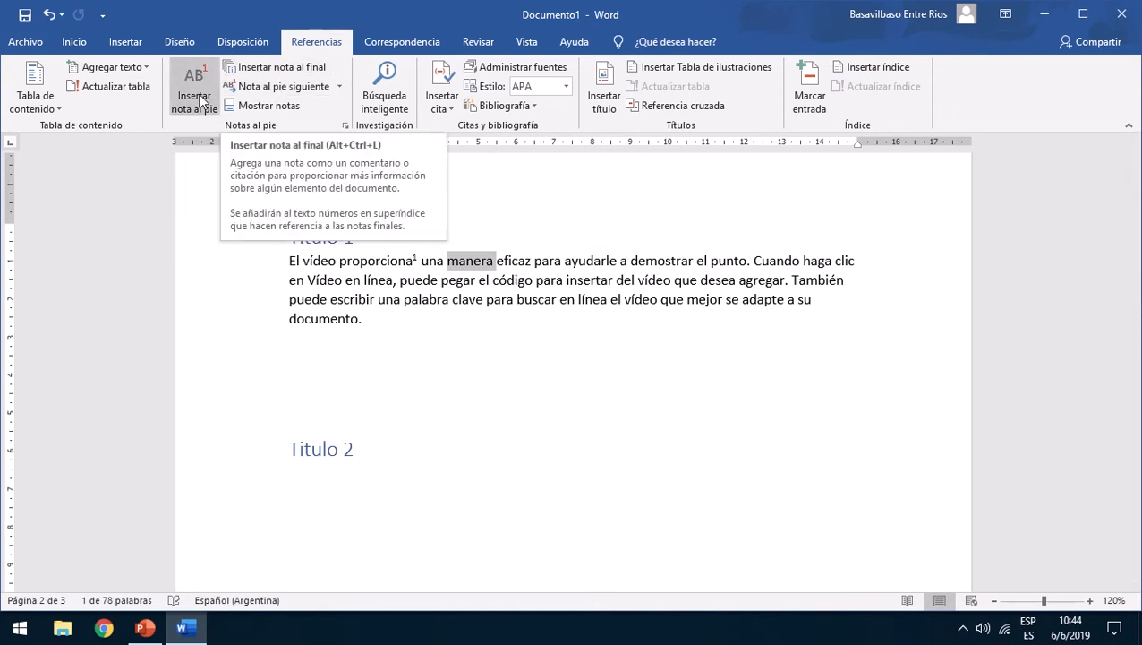
pyautogui.click(281, 67)
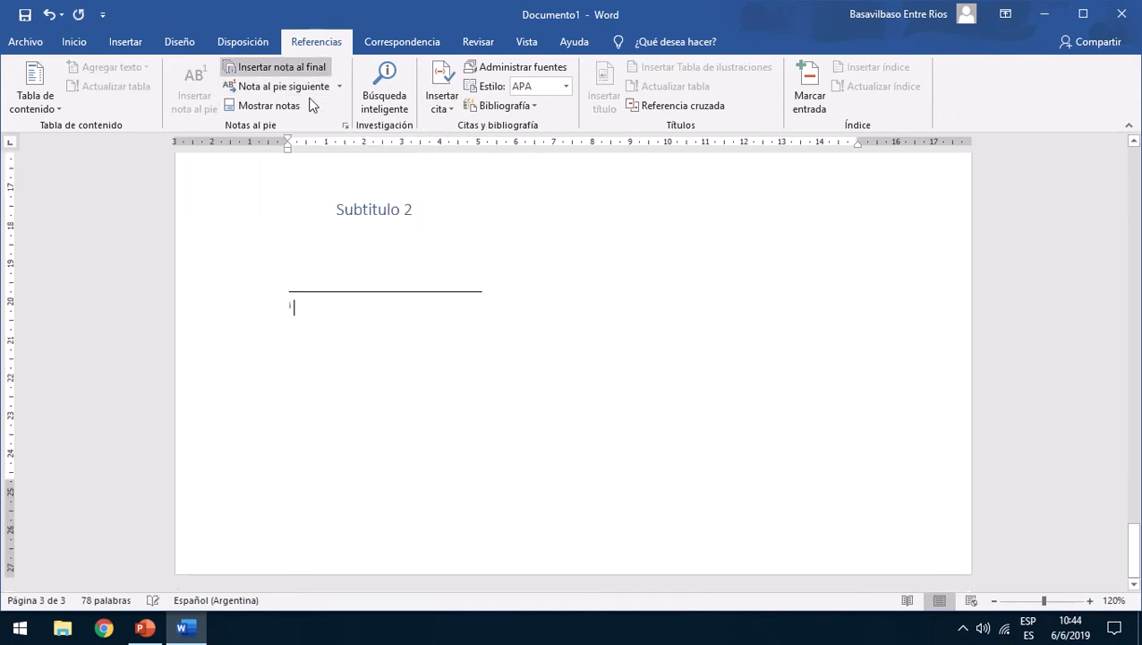
pyautogui.scroll(10, 464, 265)
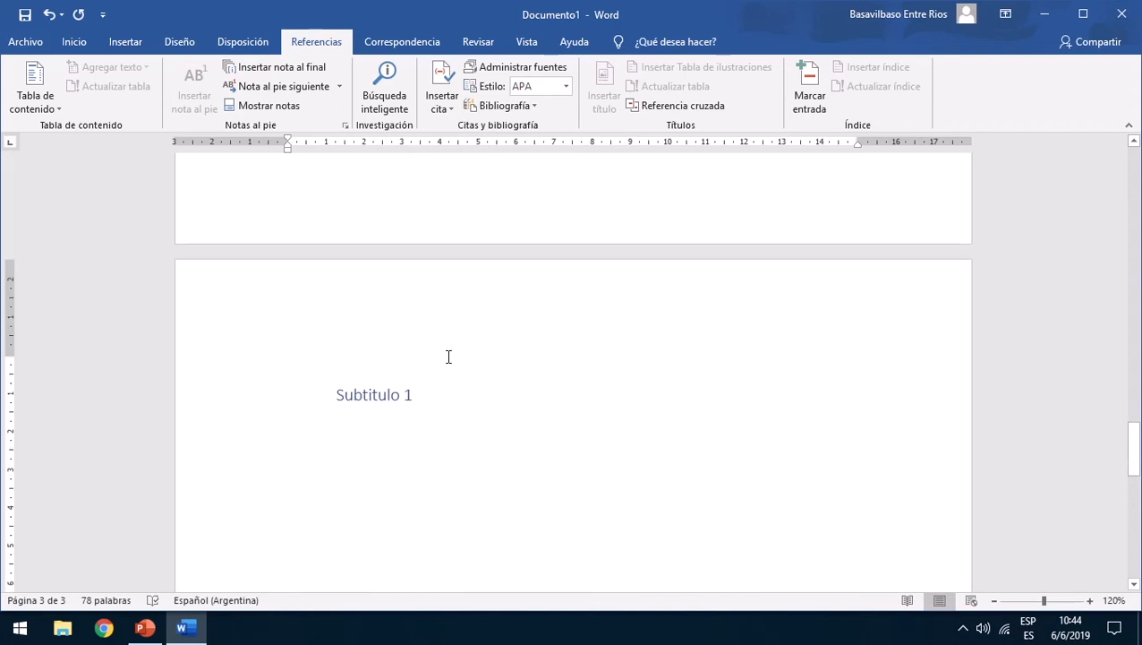
pyautogui.moveTo(1133, 439); pyautogui.dragTo(1118, 525)
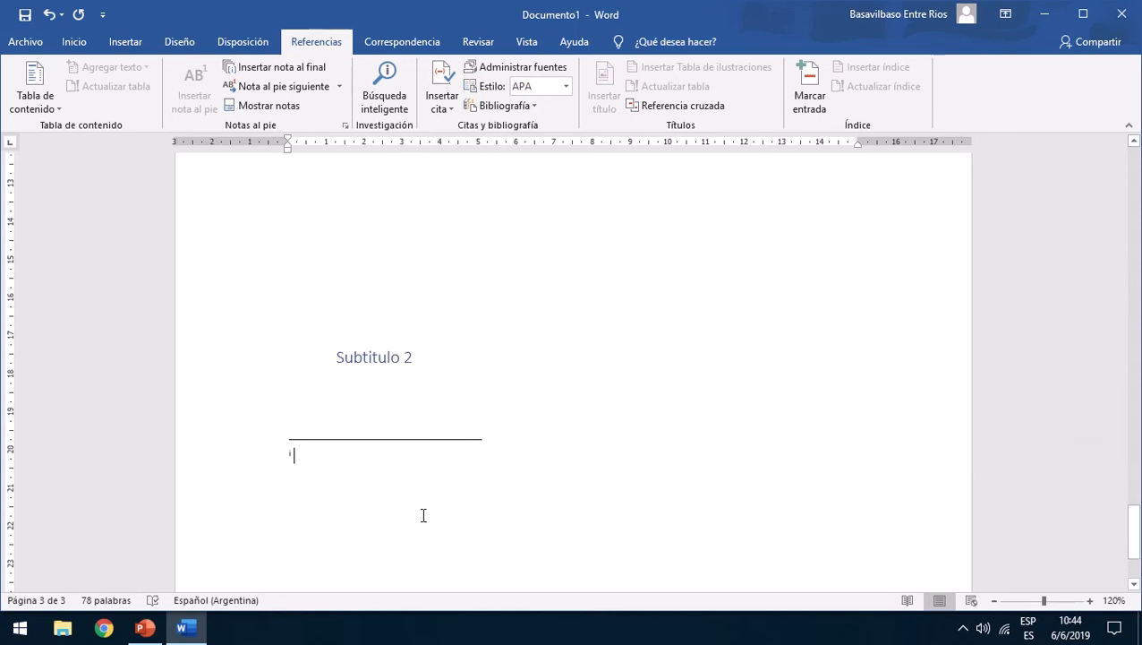
pyautogui.write('E')
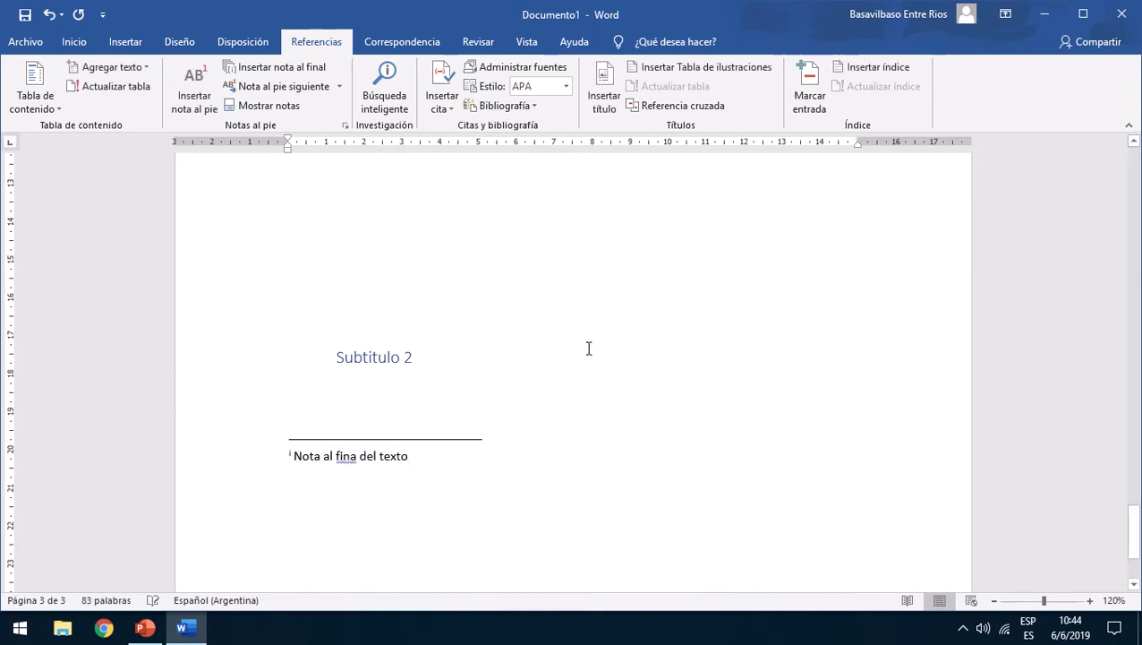
# Generate sample paragraphs below Subtitulo 1 with =rand(20).
pyautogui.scroll(10, 581, 342)
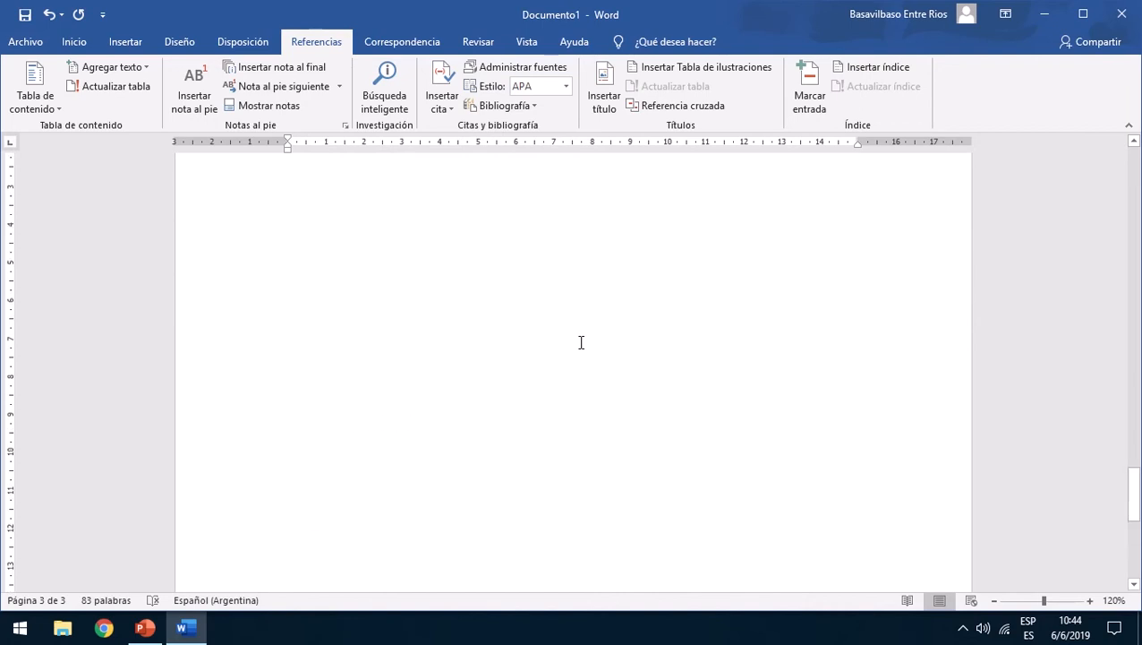
pyautogui.scroll(-4, 573, 340)
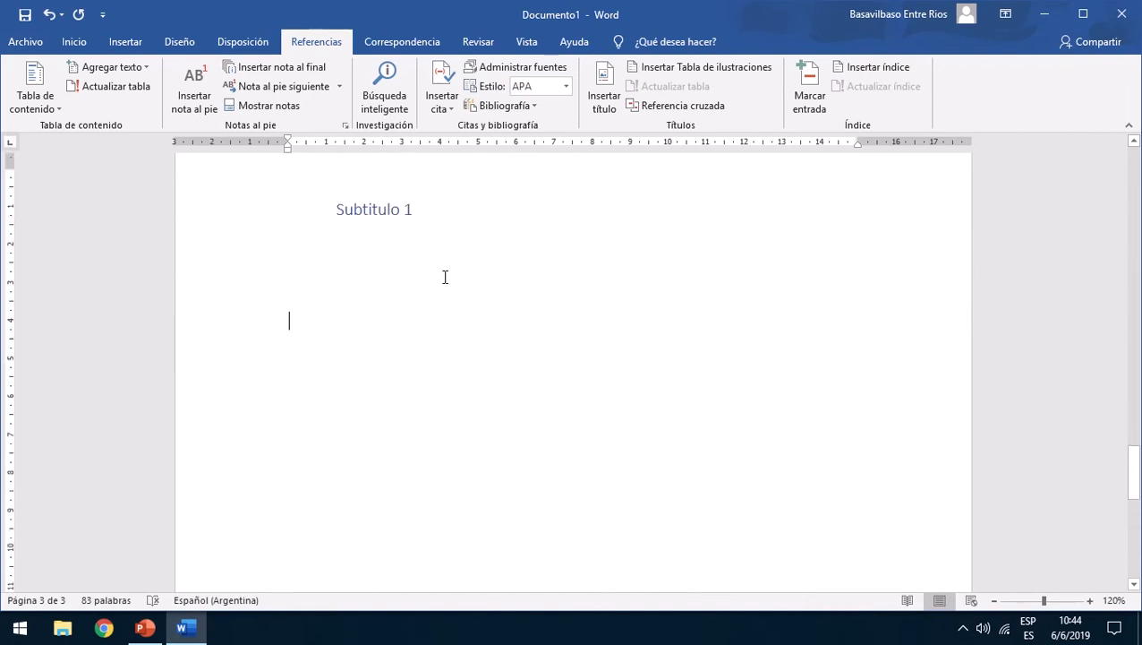
pyautogui.click(444, 276)
pyautogui.write('=rand(')
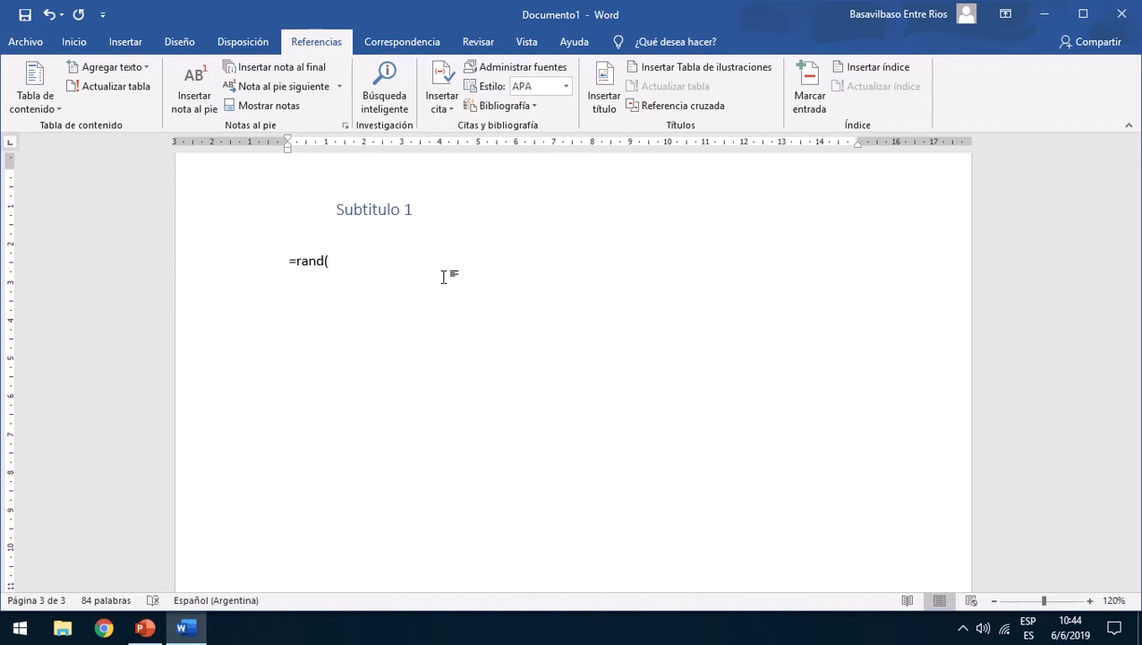
pyautogui.write('20)')
pyautogui.press('Return')
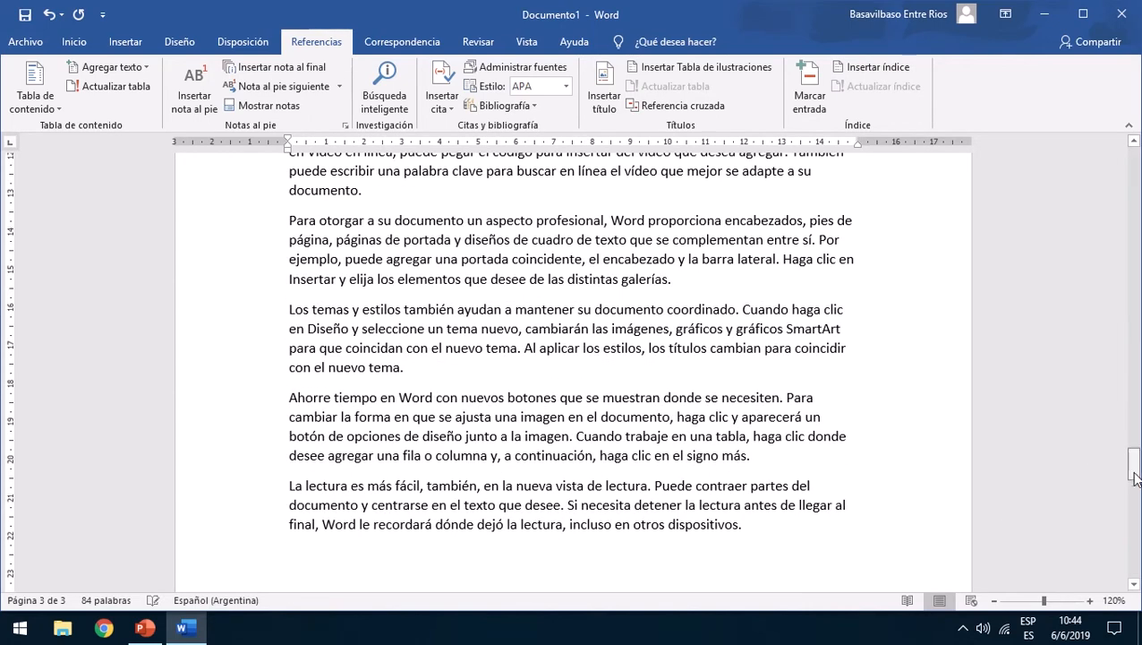
# Add an empty second endnote at the word "punto" in the paragraph under Titulo 1.
pyautogui.moveTo(1134, 466); pyautogui.dragTo(1110, 240)
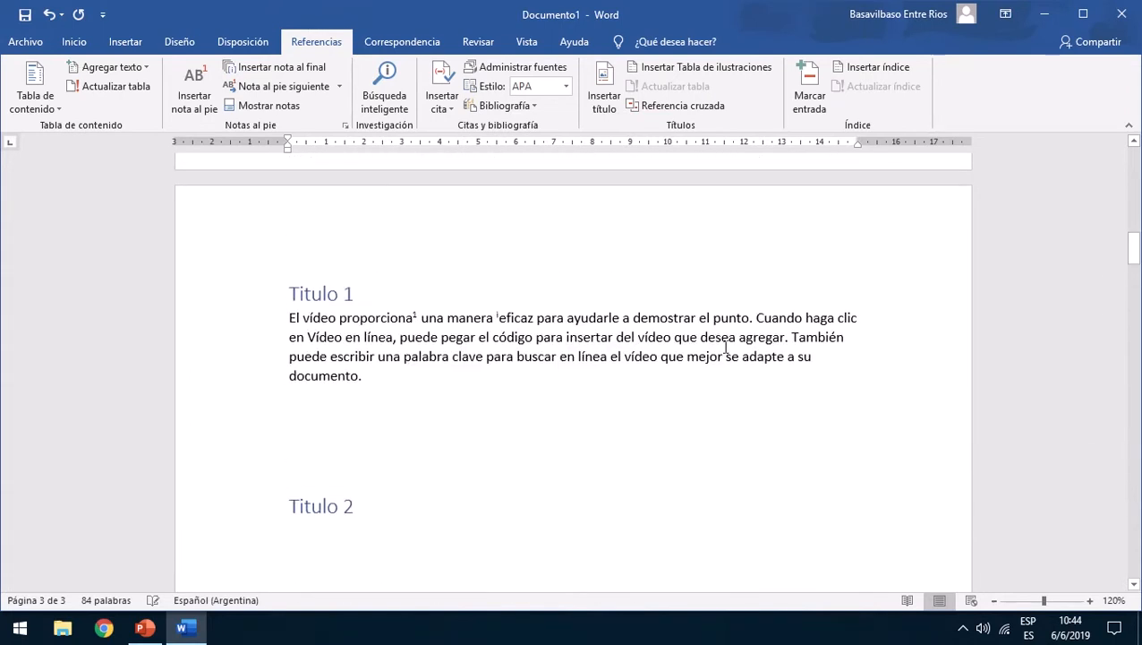
pyautogui.doubleClick(731, 319)
pyautogui.click(302, 72)
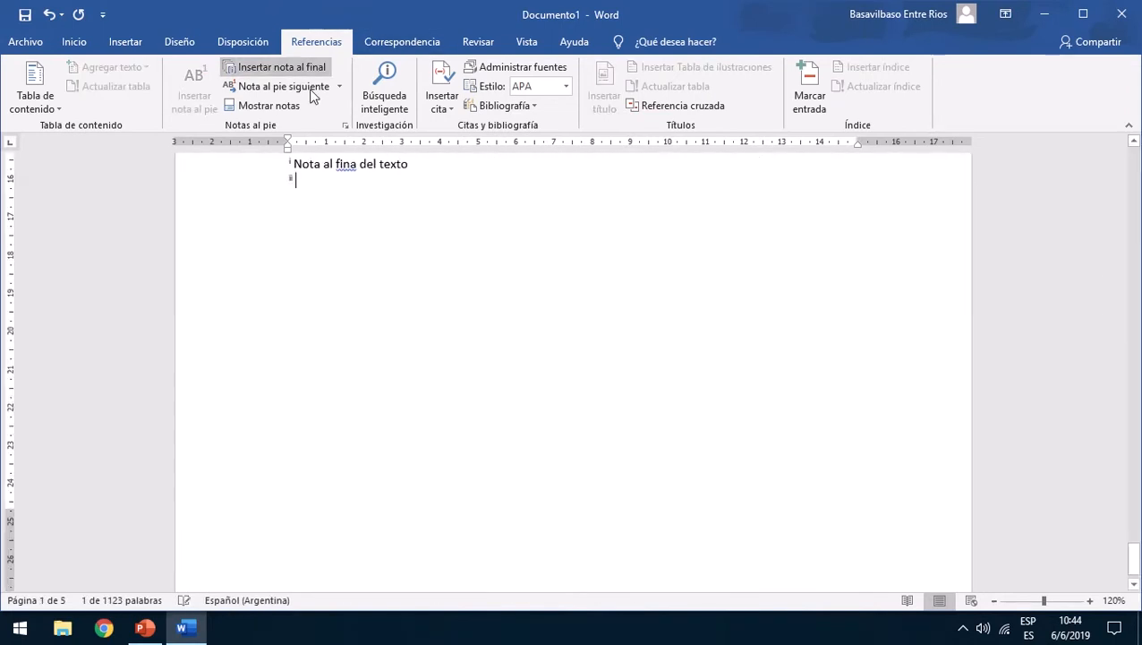
pyautogui.scroll(5, 441, 323)
pyautogui.scroll(-2, 438, 401)
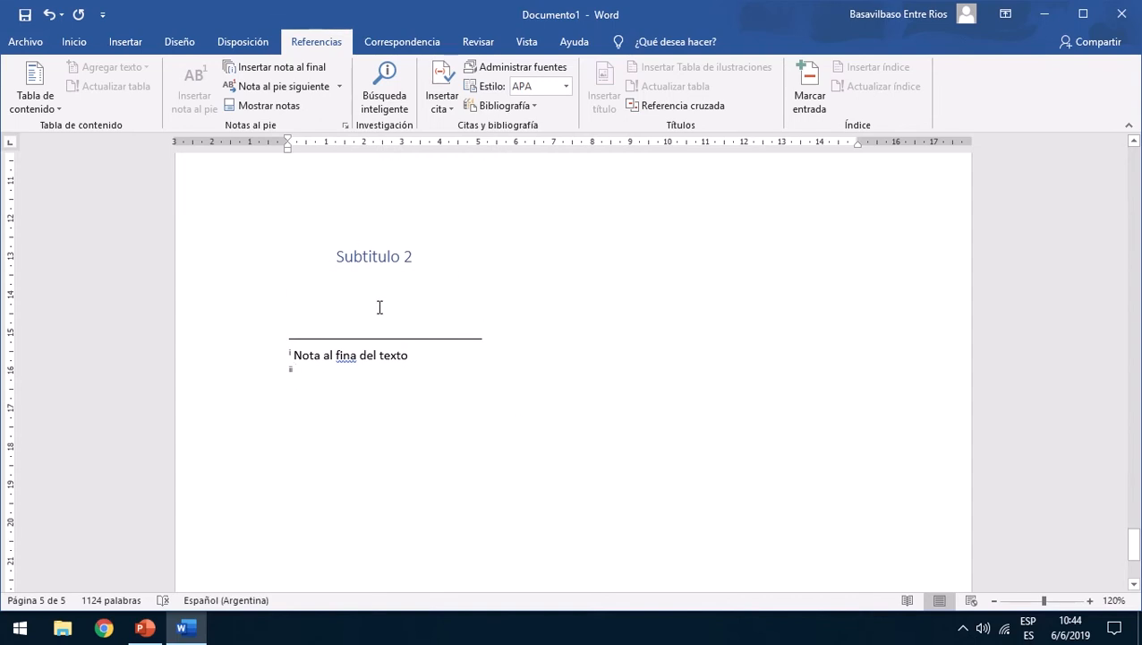
# Go to the next footnote and view the options for moving between footnotes and endnotes.
pyautogui.moveTo(1132, 542); pyautogui.dragTo(1112, 308)
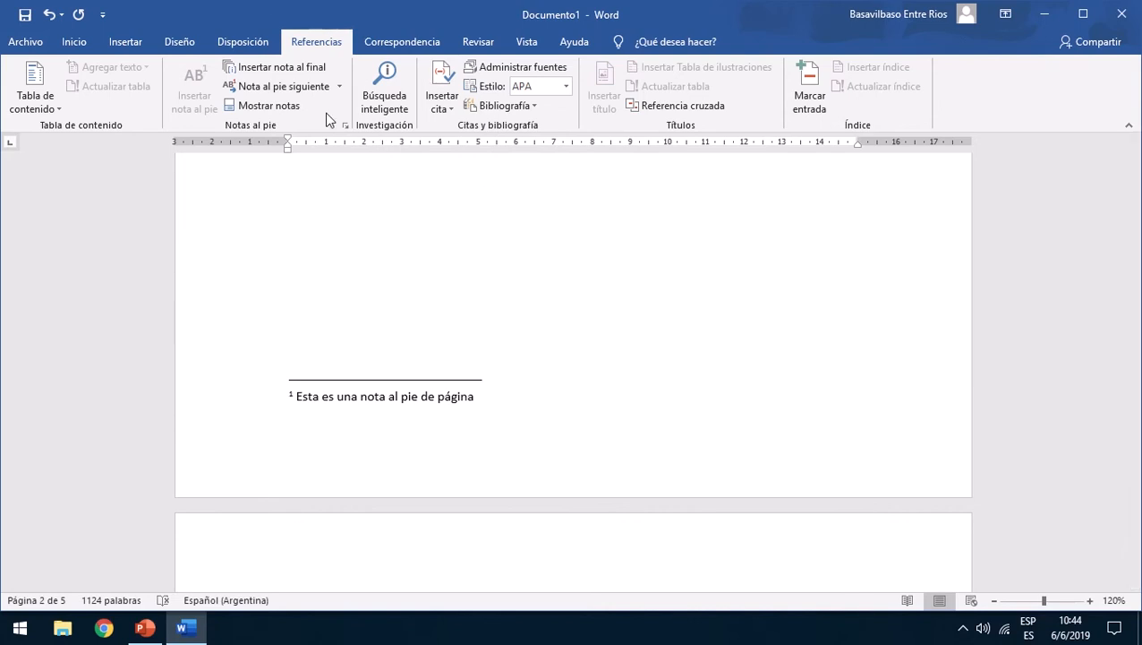
pyautogui.click(283, 86)
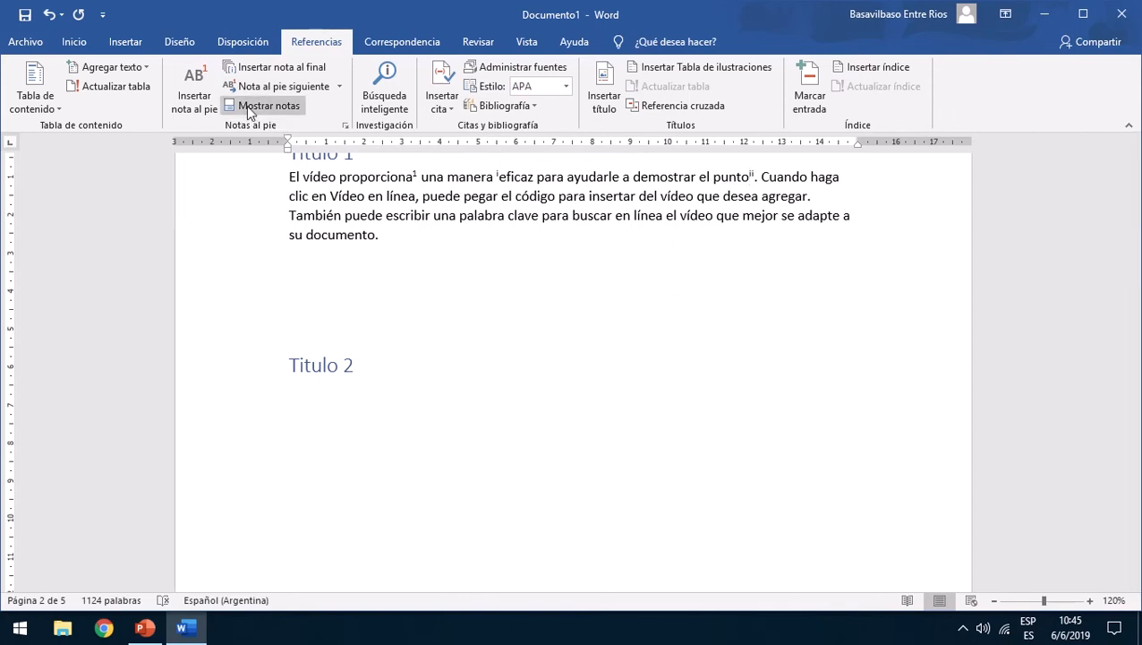
pyautogui.click(339, 86)
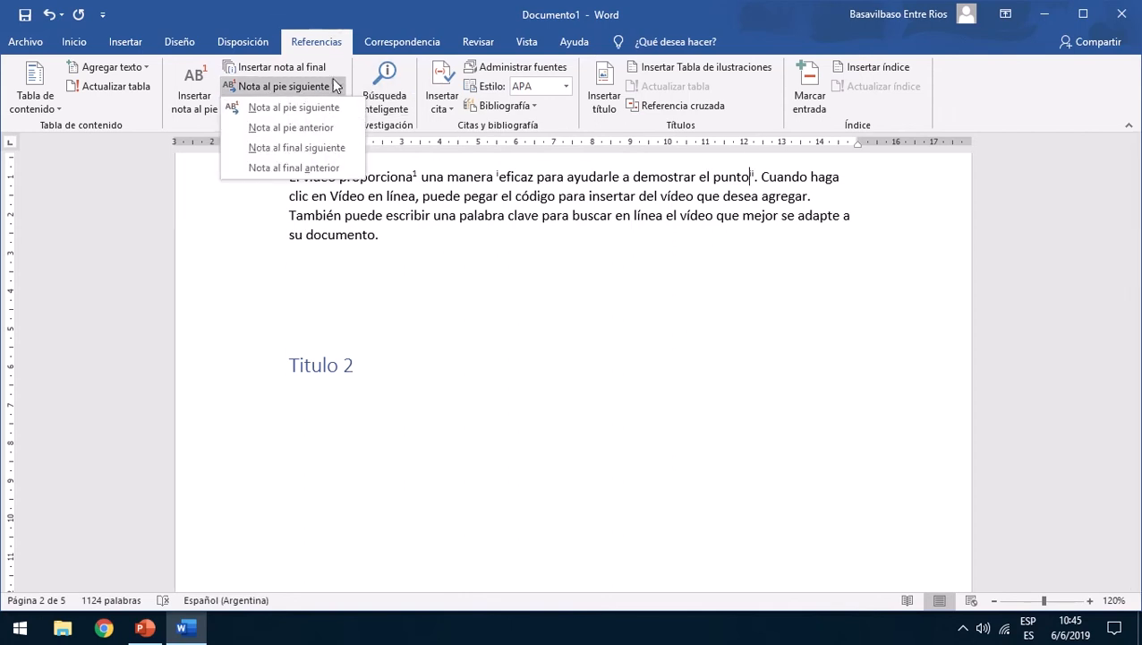
pyautogui.click(339, 86)
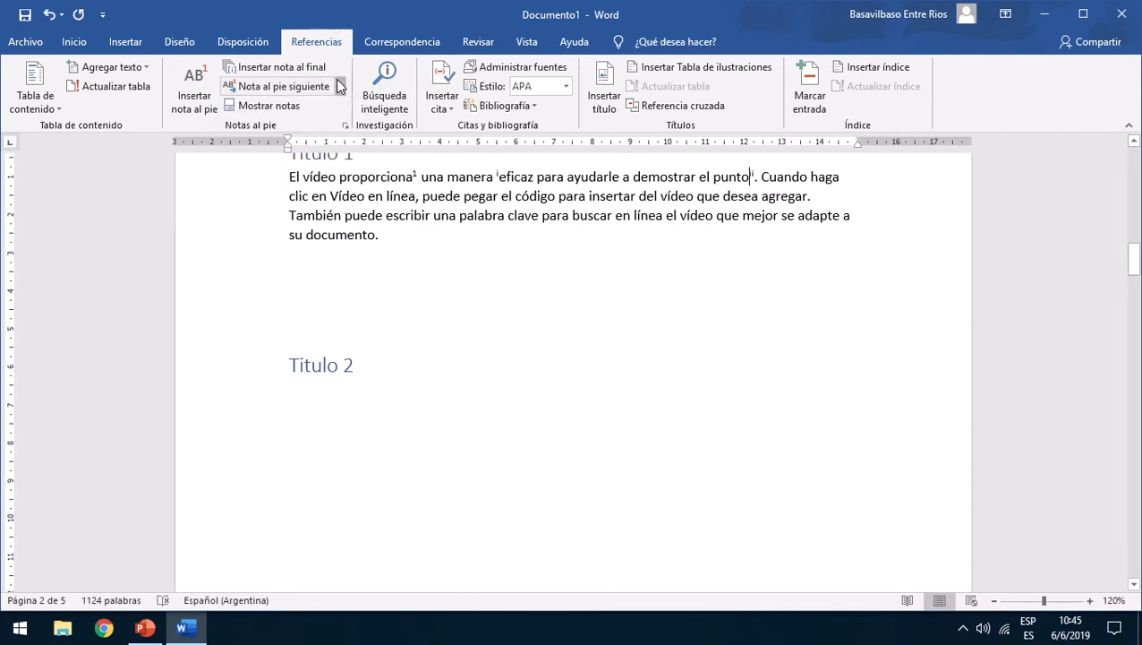
# Show the document's notes, choosing to view the endnote area.
pyautogui.click(295, 109)
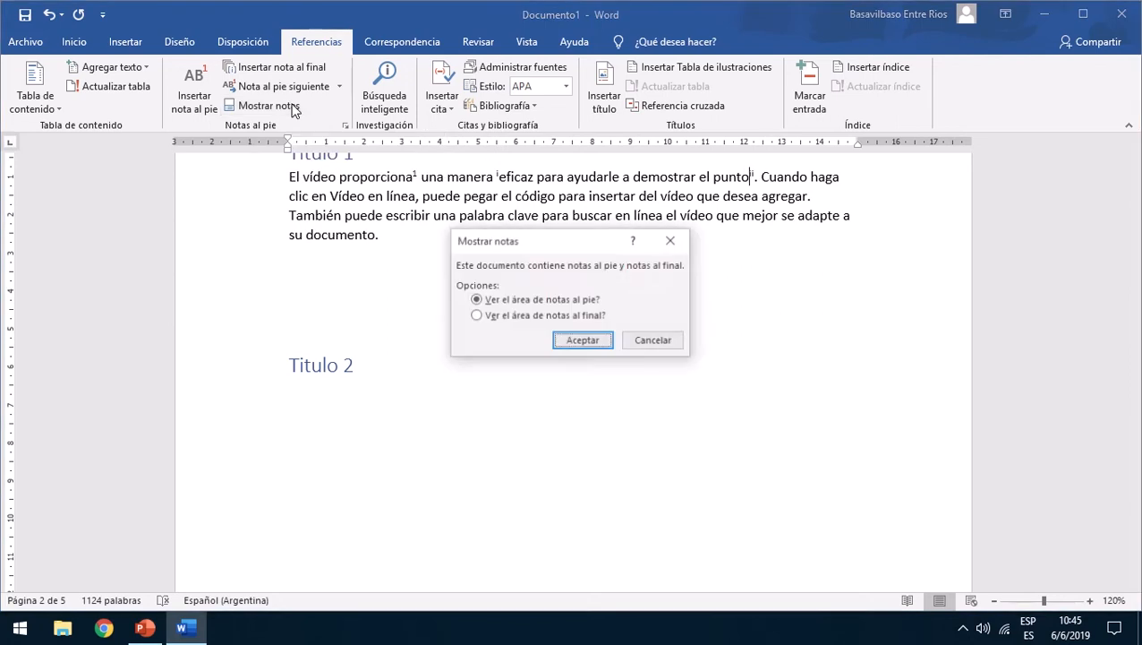
pyautogui.click(568, 315)
pyautogui.click(564, 302)
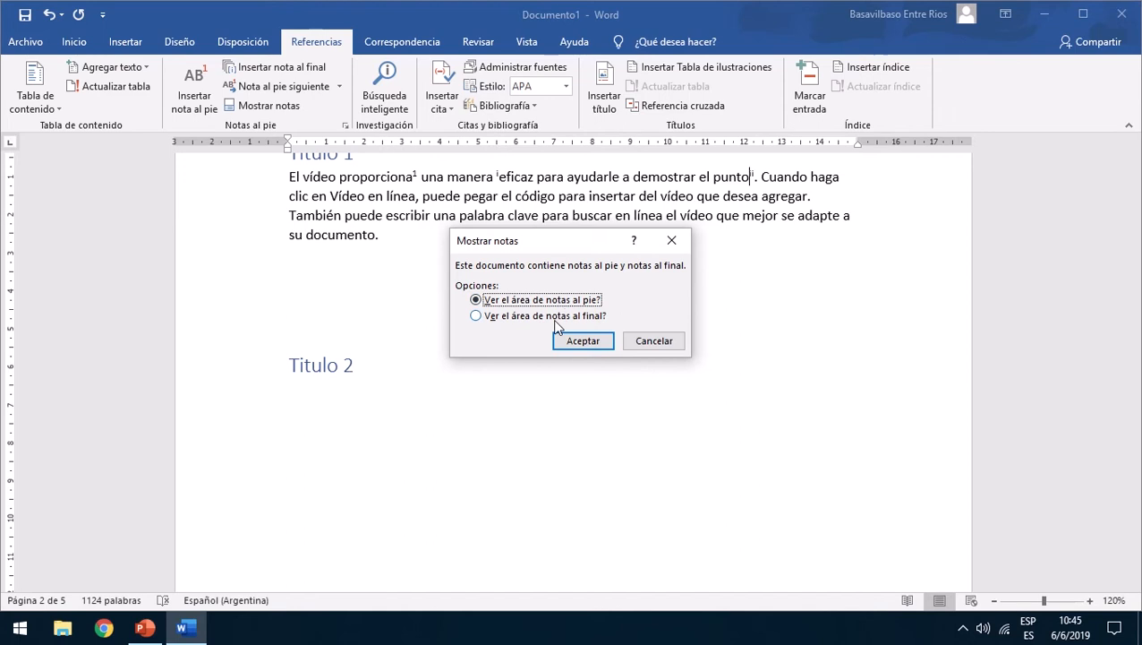
pyautogui.click(557, 319)
pyautogui.click(576, 343)
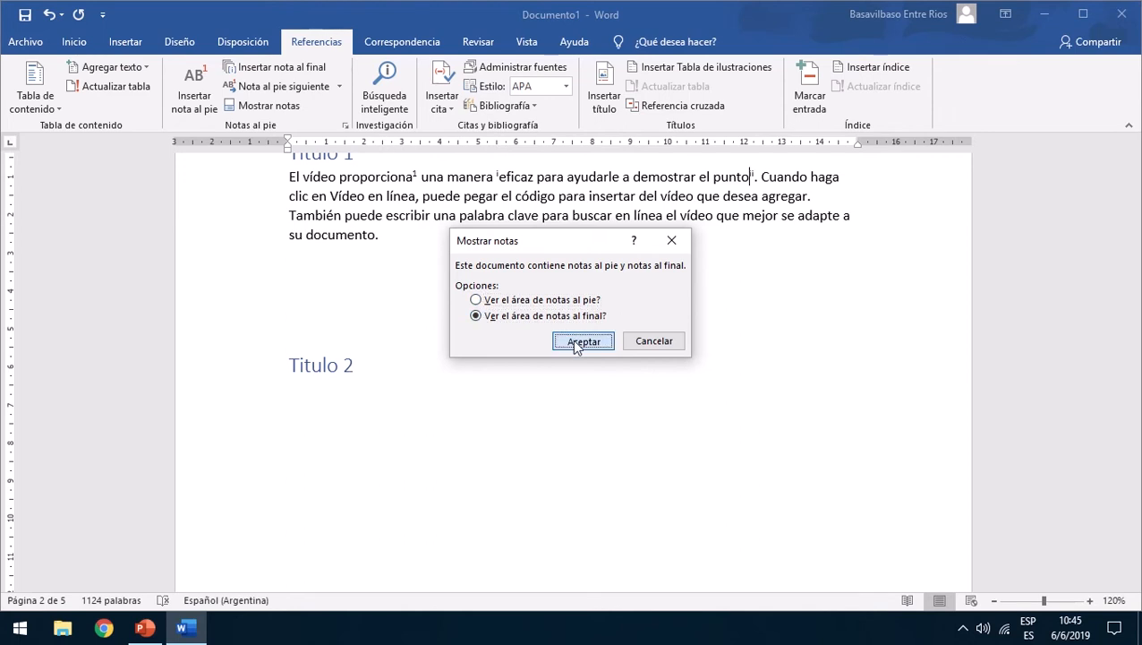
pyautogui.scroll(3, 429, 227)
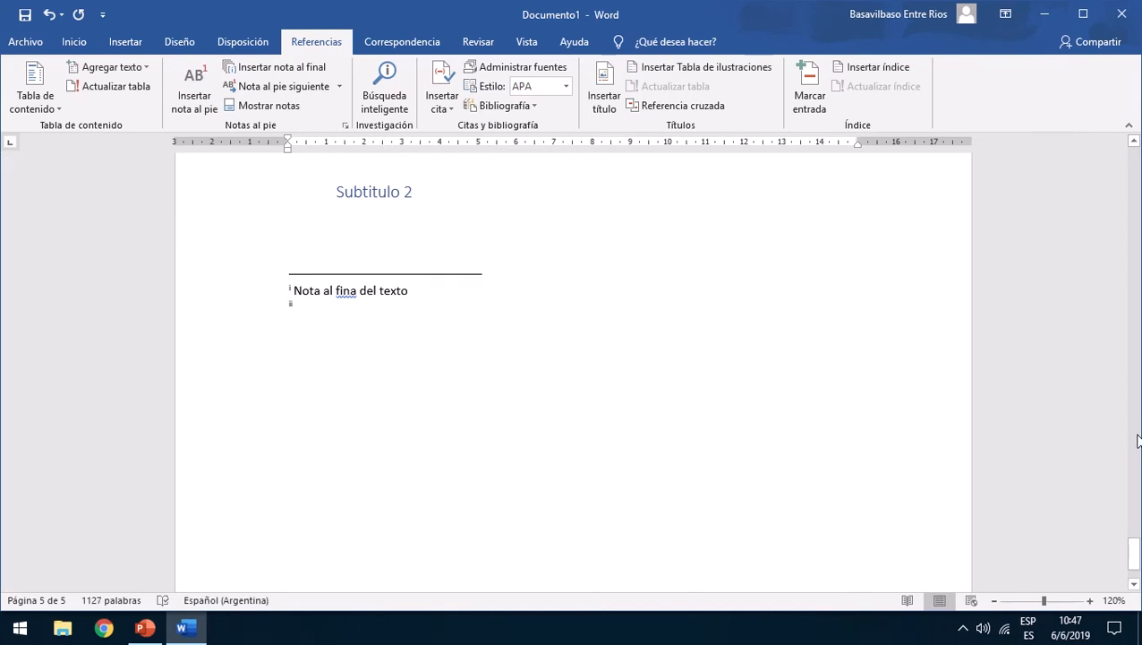
# Run a Smart Lookup on the text "Punto Digital Basavilbaso" under Titulo 1 and browse the web results.
pyautogui.moveTo(1133, 553); pyautogui.dragTo(1061, 258)
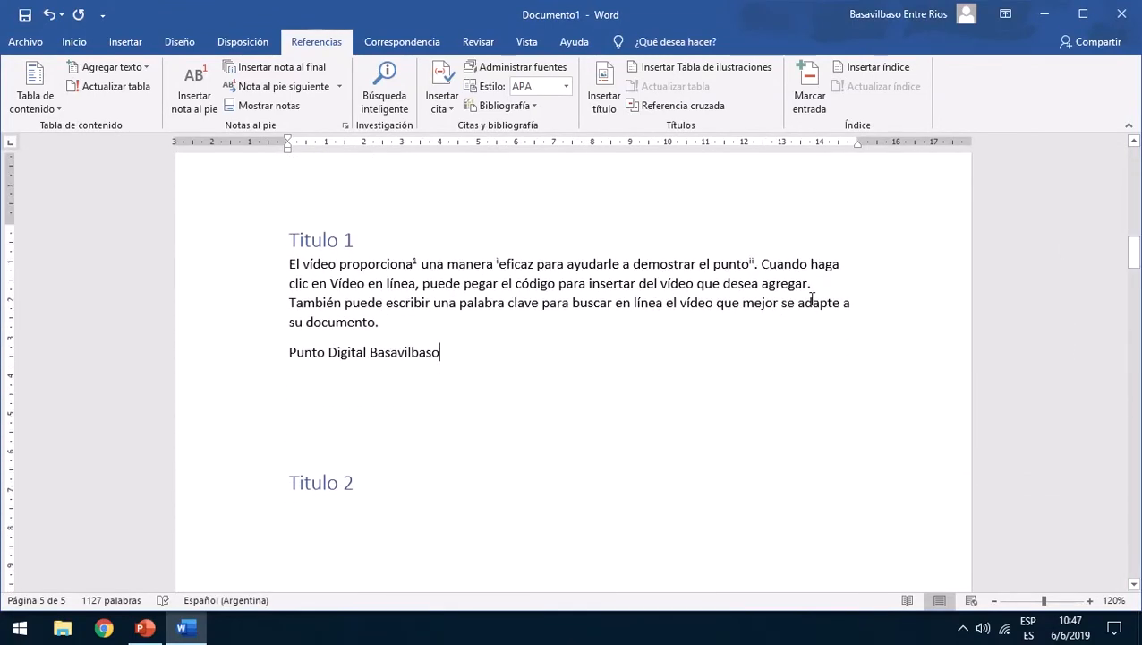
pyautogui.moveTo(288, 349); pyautogui.dragTo(446, 352)
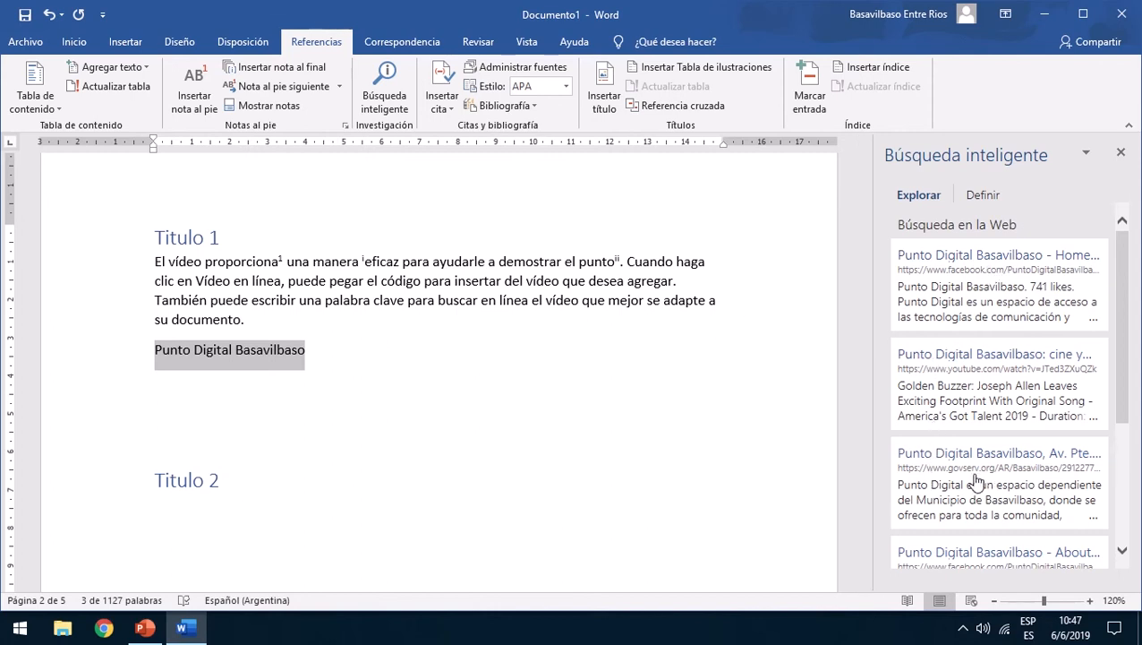
pyautogui.scroll(-1, 958, 492)
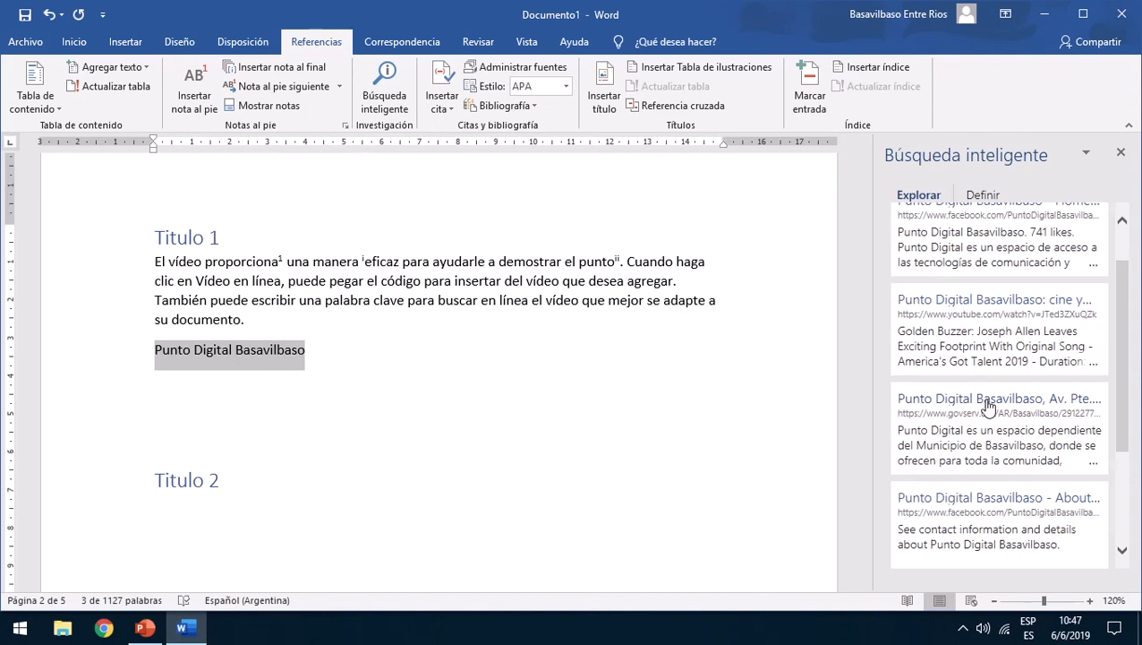
pyautogui.scroll(-4, 984, 474)
pyautogui.scroll(3, 983, 496)
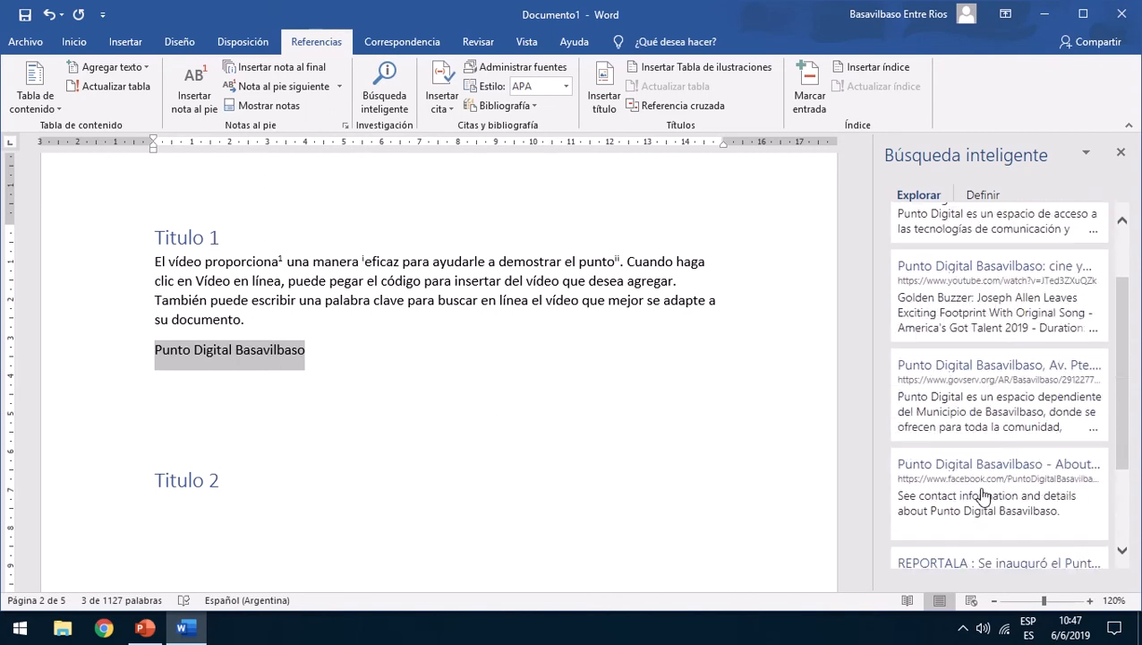
pyautogui.scroll(3, 984, 495)
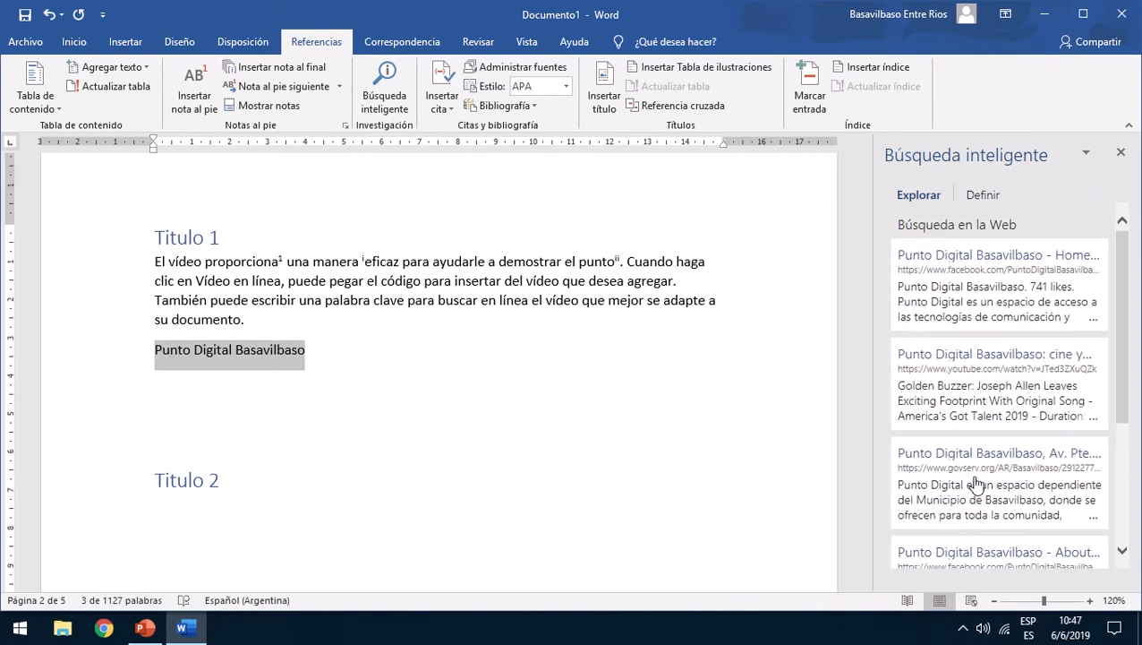
# Open the Punto Digital Basavilbaso Facebook page from the lookup results, then return to Word and close the results.
pyautogui.click(977, 257)
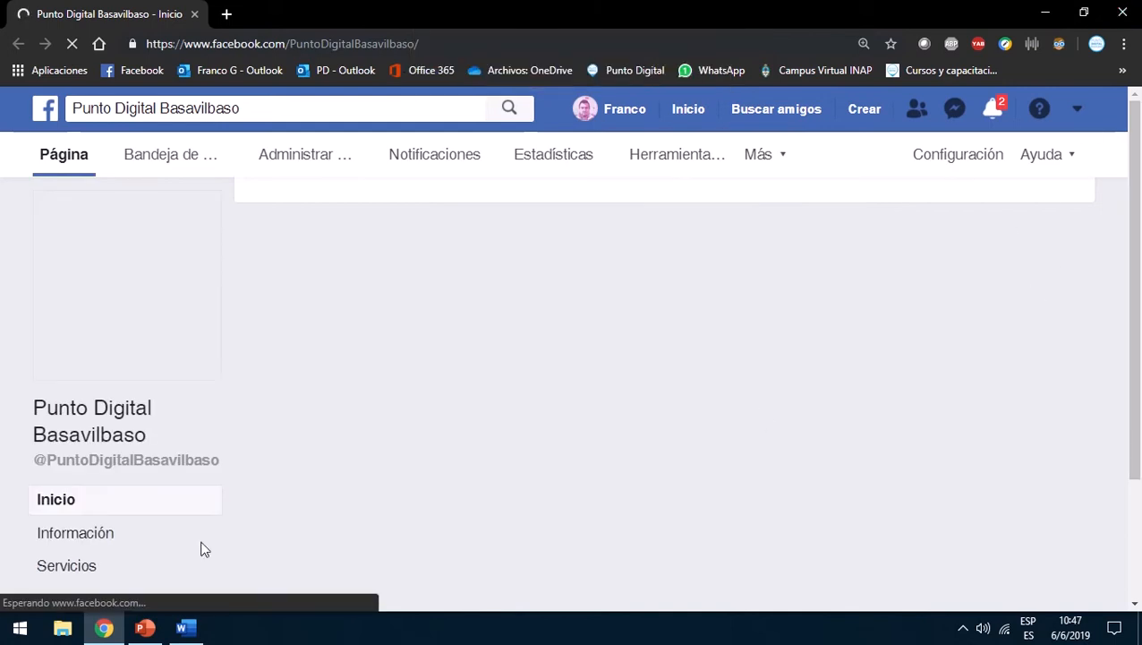
pyautogui.click(185, 628)
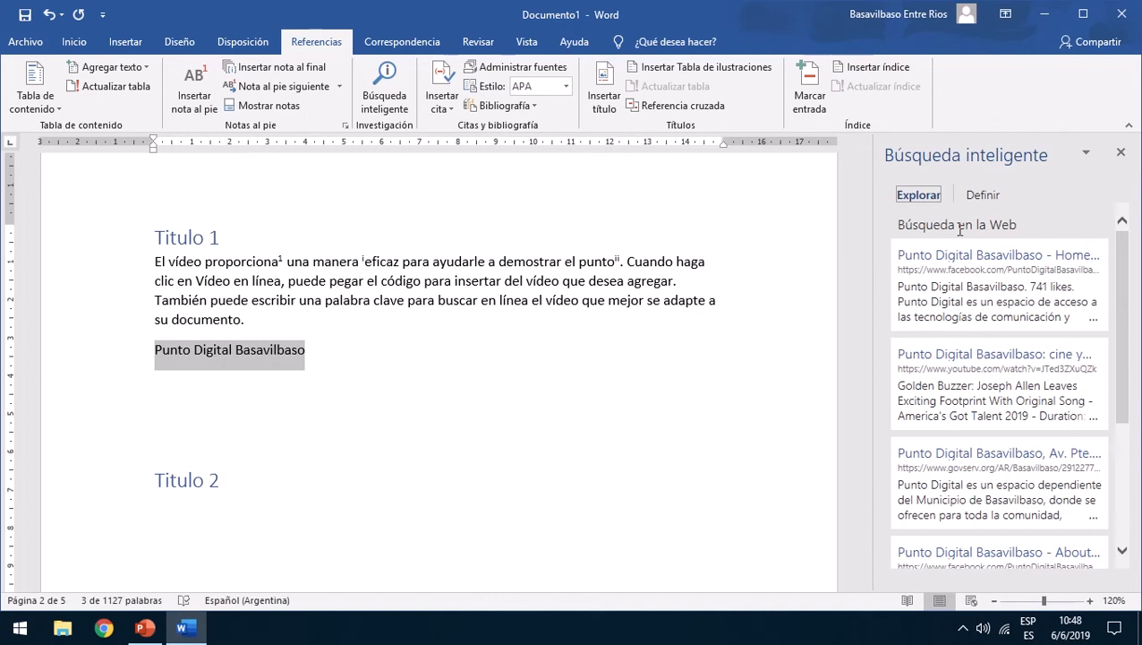
pyautogui.click(1121, 153)
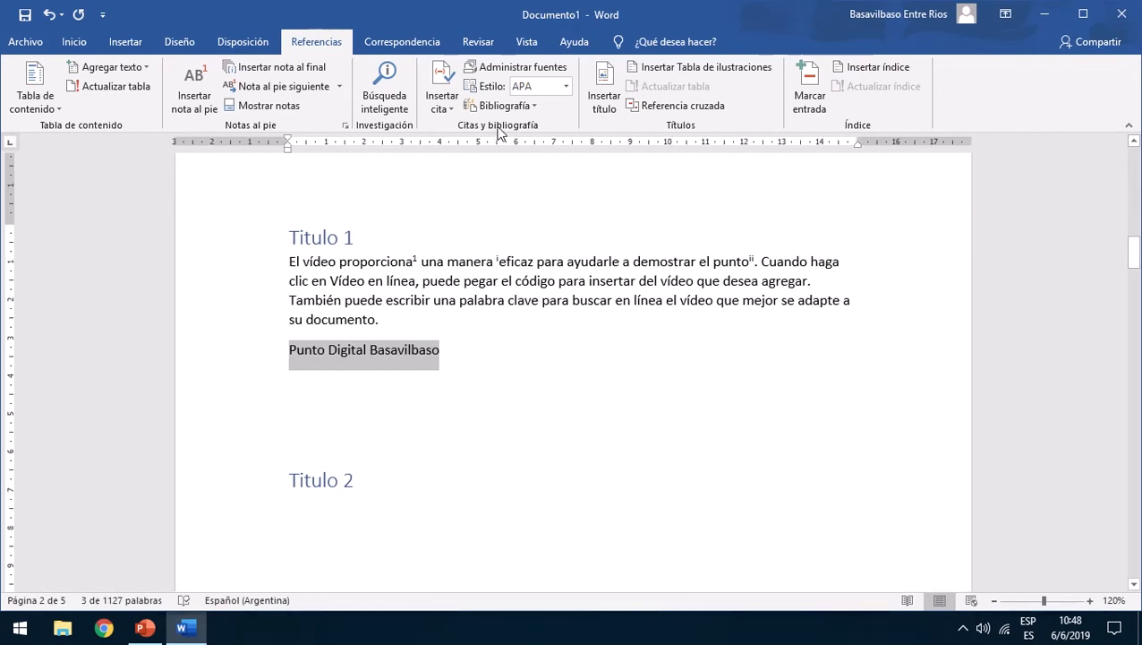
# View the options for inserting a citation on the empty line below "Punto Digital Basavilbaso".
pyautogui.click(441, 401)
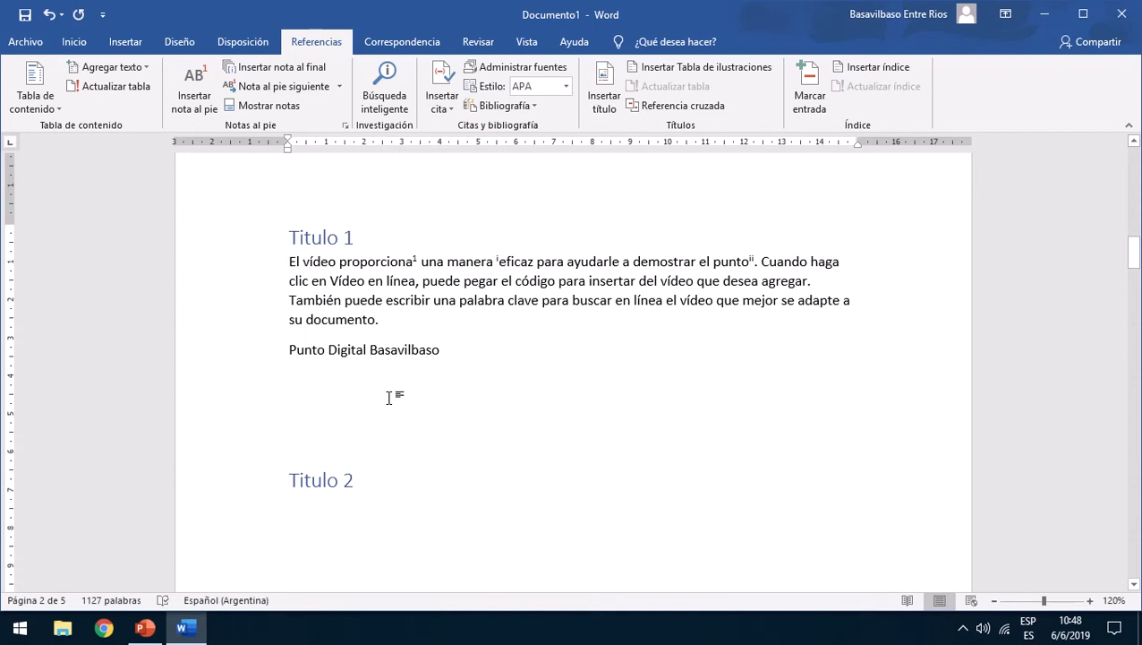
pyautogui.click(441, 108)
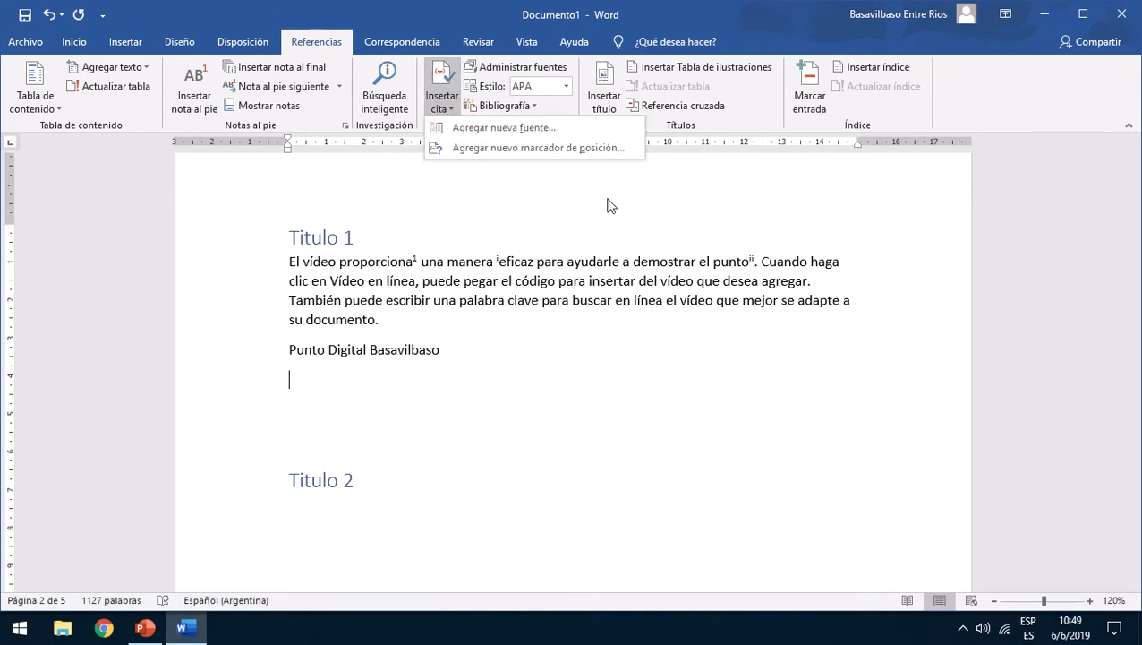
pyautogui.click(507, 387)
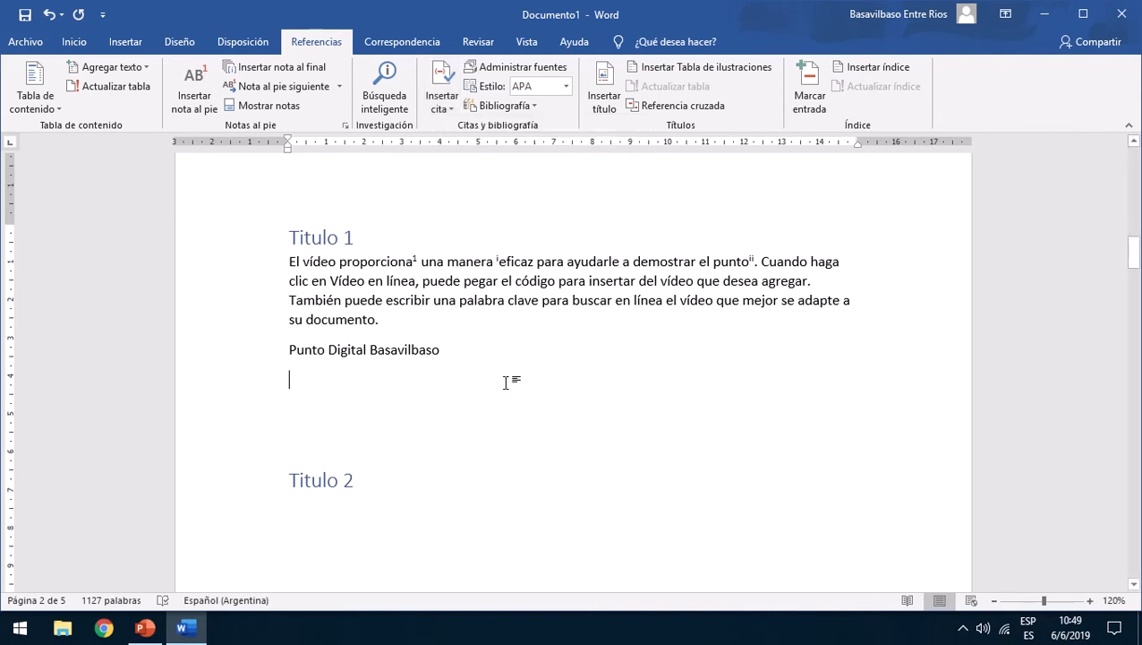
# Open the source manager and preview the APA citations of the sources in the master list.
pyautogui.click(511, 69)
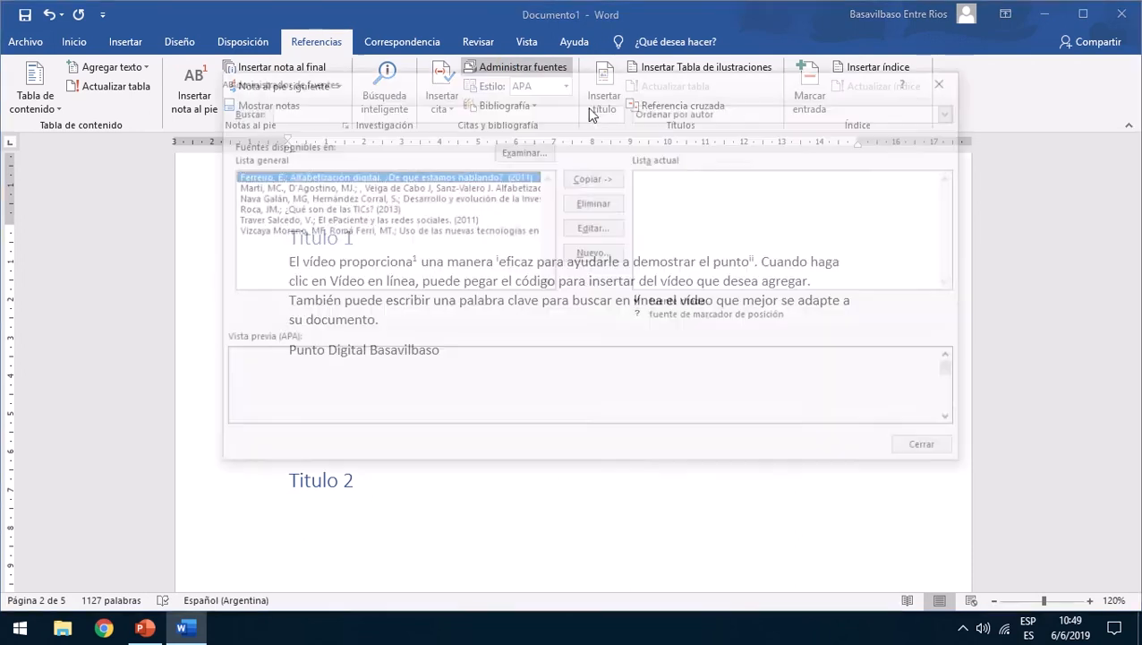
pyautogui.moveTo(531, 78); pyautogui.dragTo(528, 125)
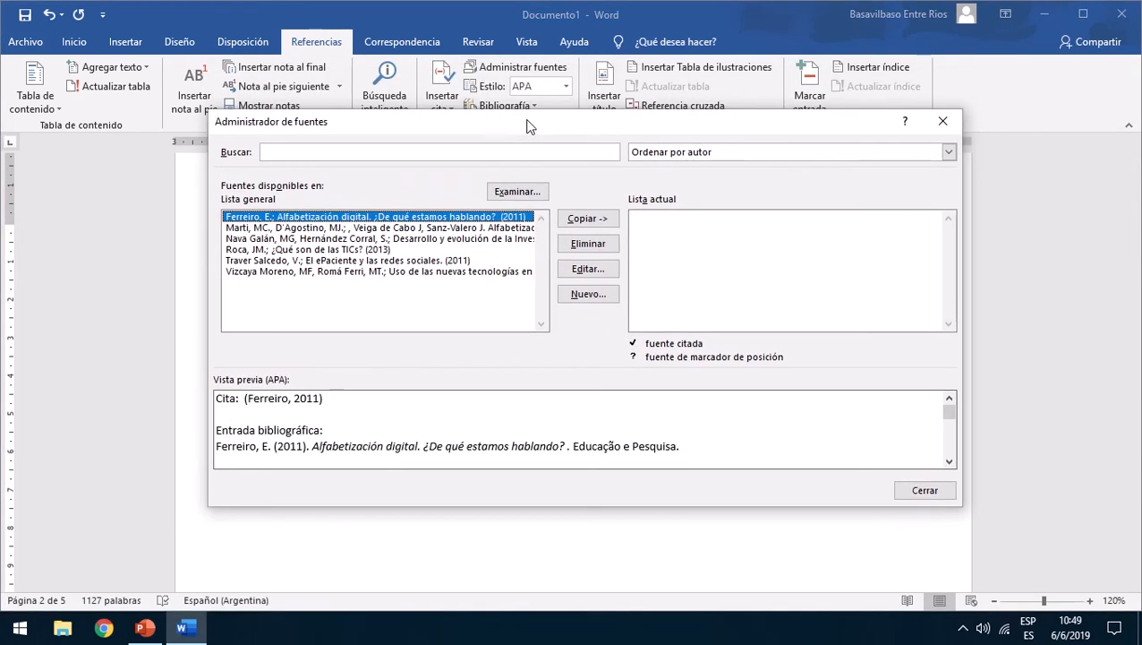
pyautogui.click(372, 226)
pyautogui.click(358, 240)
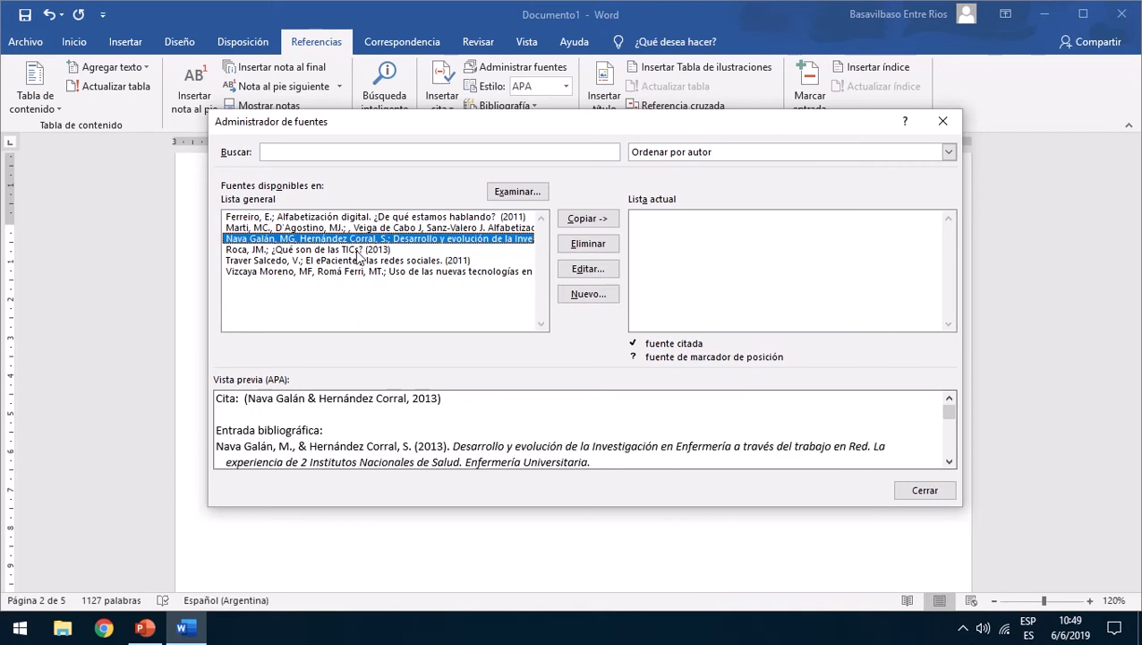
pyautogui.click(357, 251)
pyautogui.click(358, 260)
pyautogui.click(355, 272)
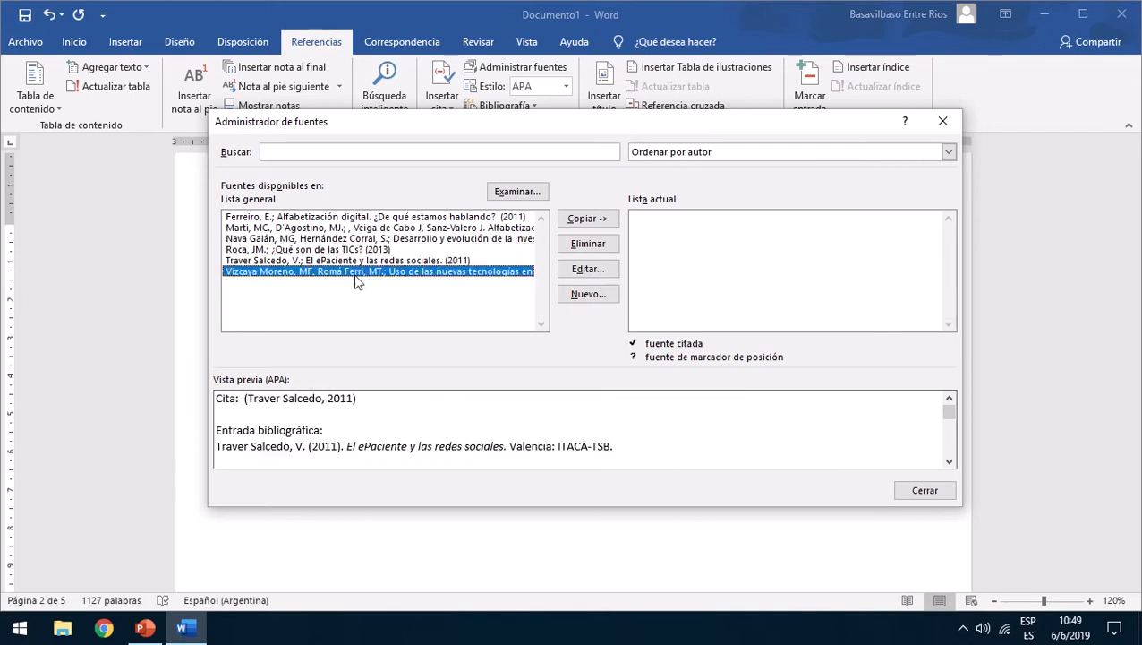
pyautogui.click(327, 229)
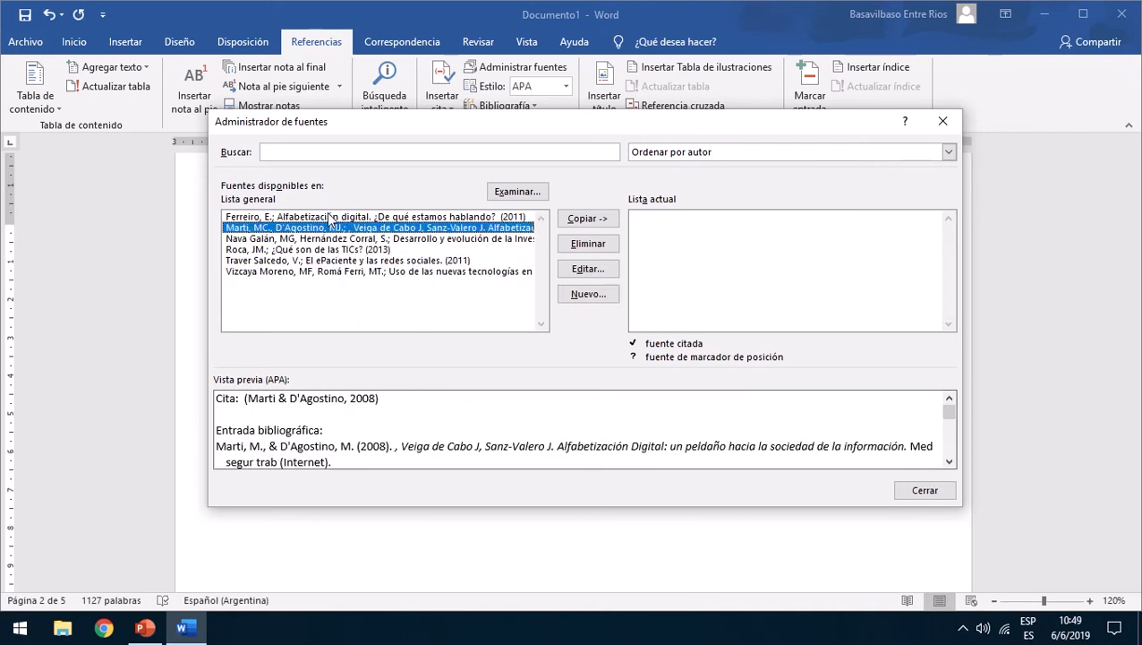
pyautogui.click(330, 217)
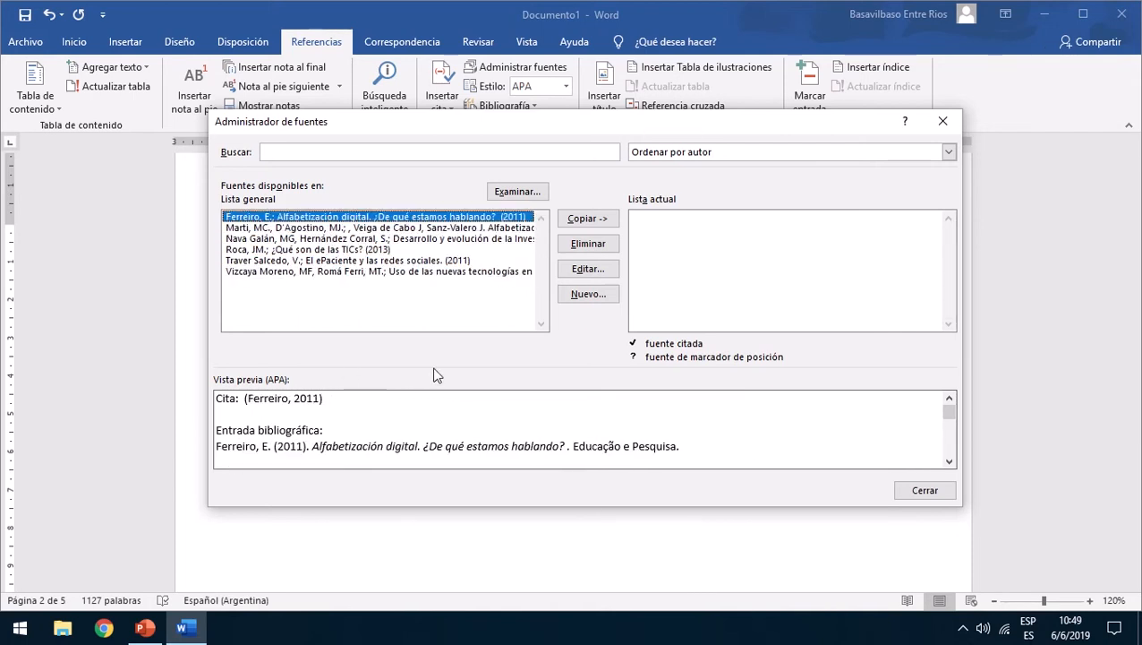
pyautogui.click(369, 262)
pyautogui.click(336, 219)
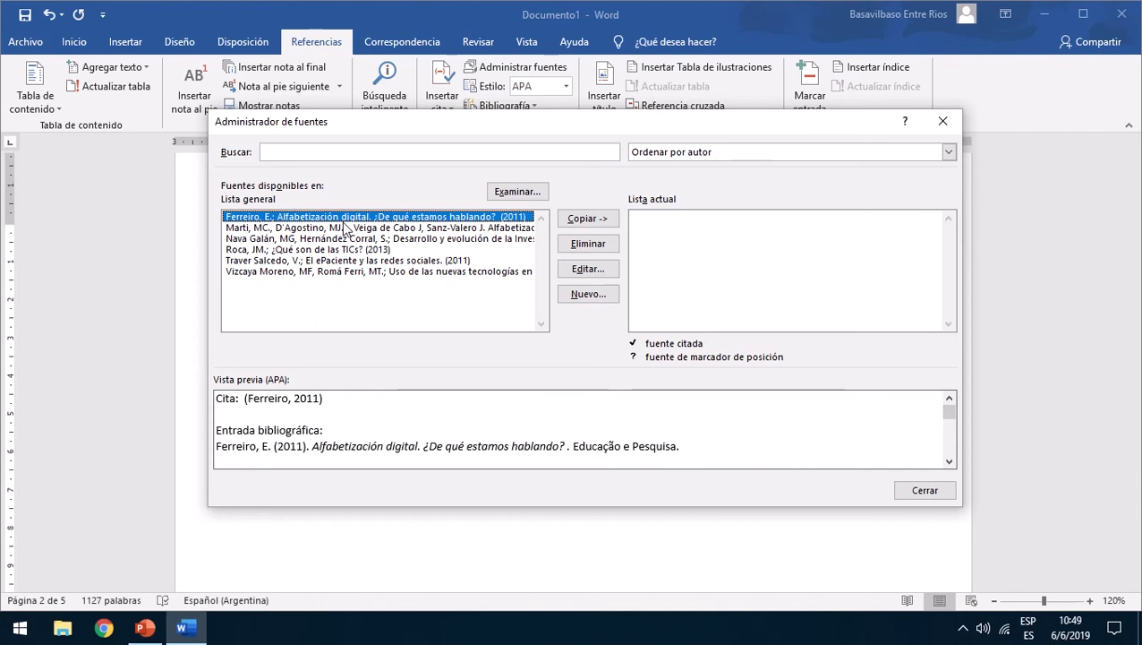
# Compare the document's current source list with the master list and preview several master sources again.
pyautogui.click(695, 247)
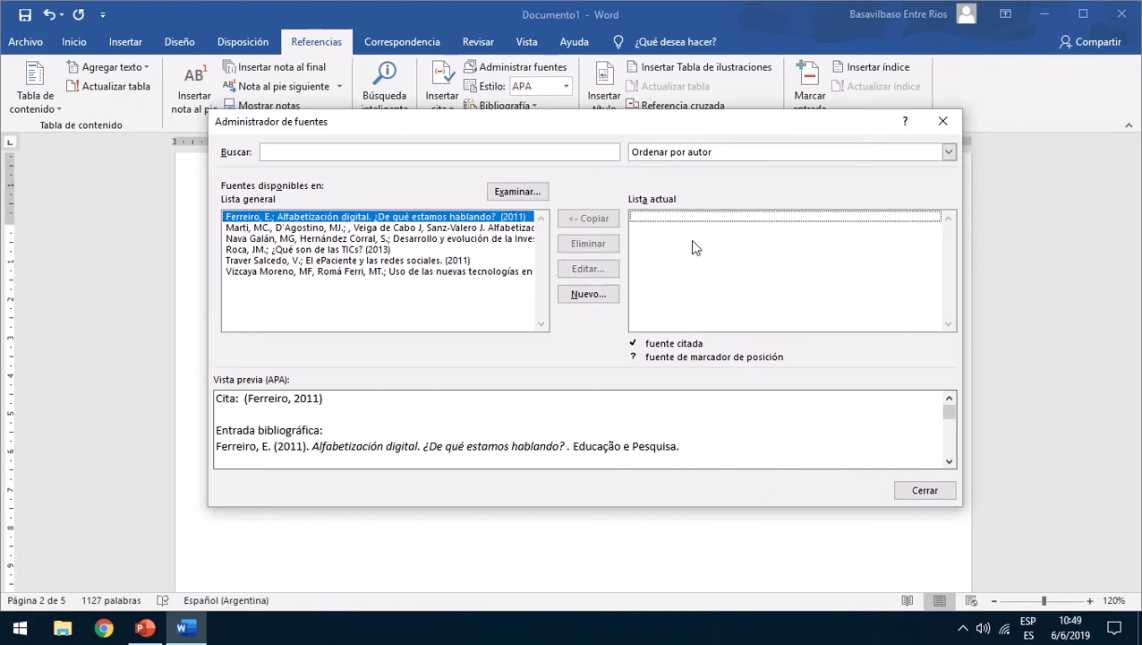
pyautogui.click(477, 306)
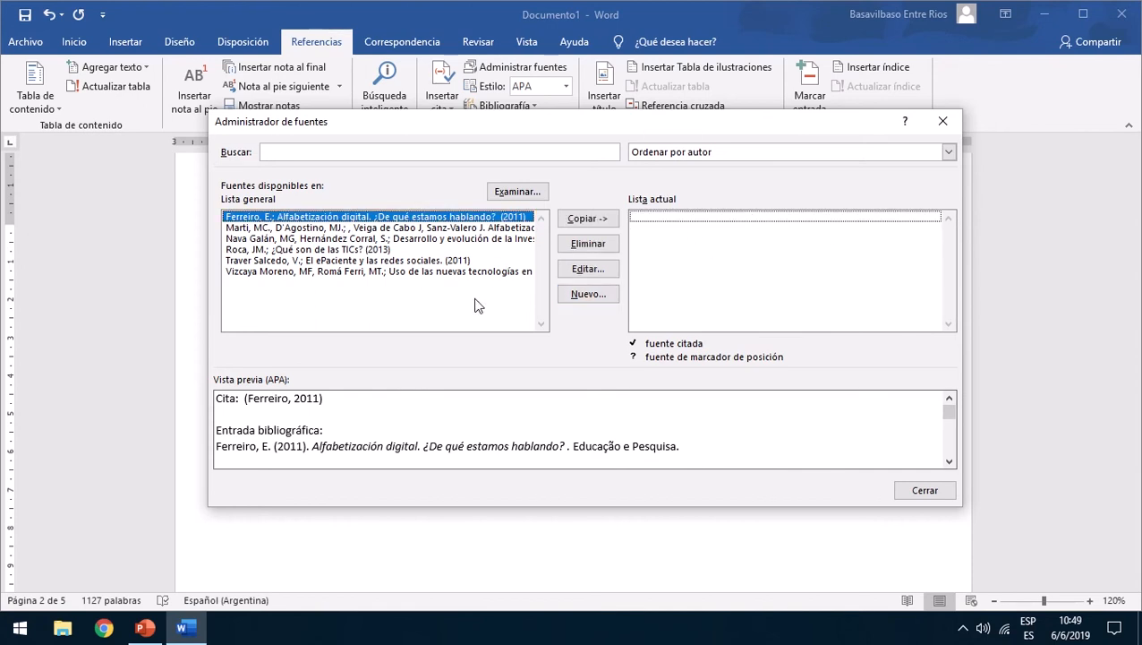
pyautogui.click(744, 221)
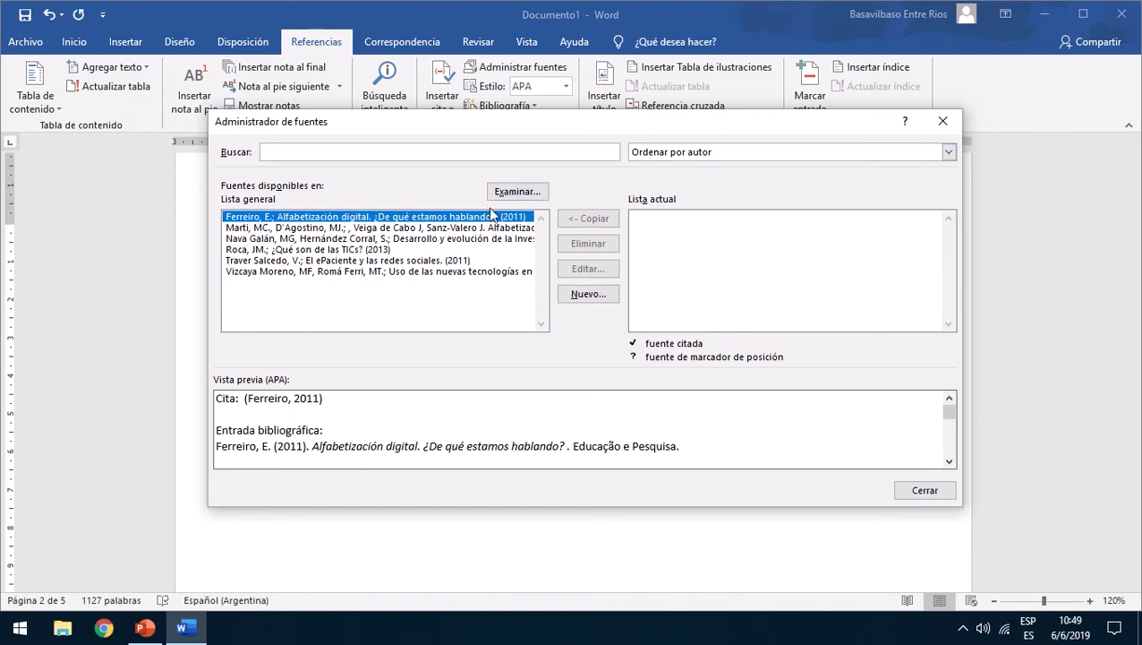
pyautogui.click(462, 260)
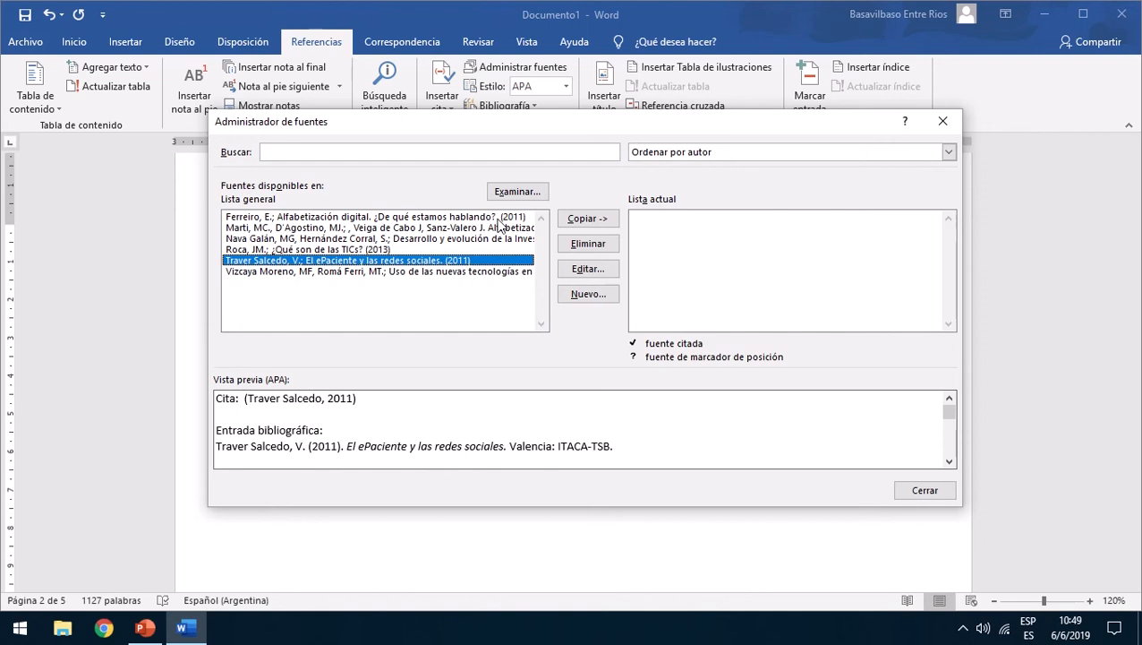
pyautogui.click(497, 219)
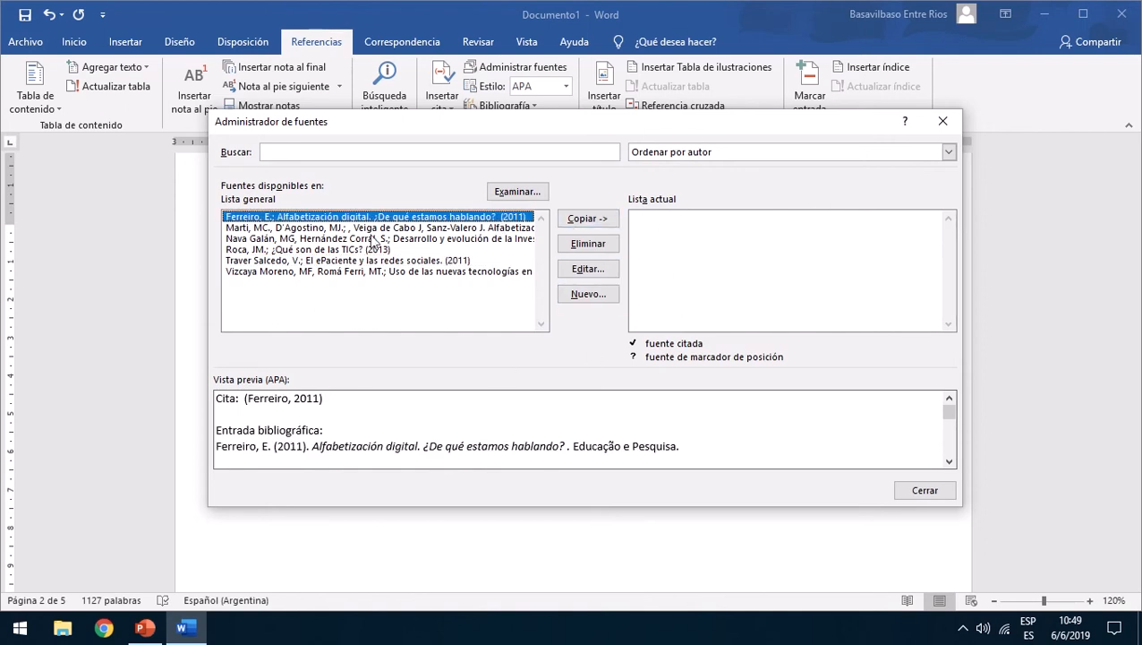
pyautogui.click(368, 228)
pyautogui.click(360, 250)
pyautogui.click(367, 228)
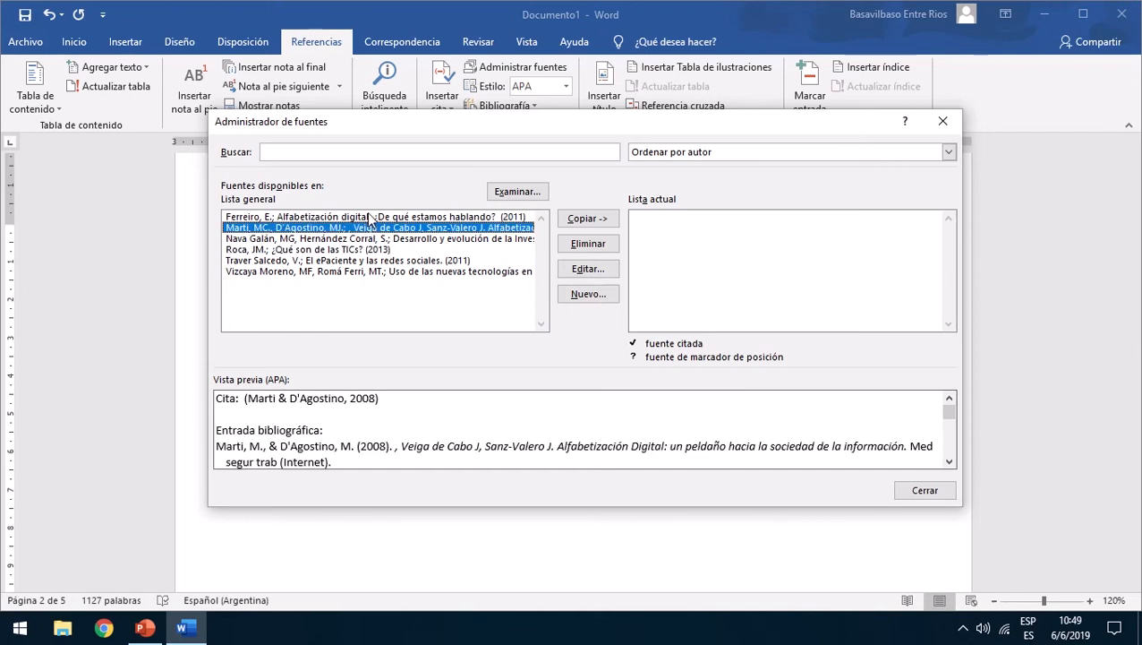
pyautogui.click(370, 217)
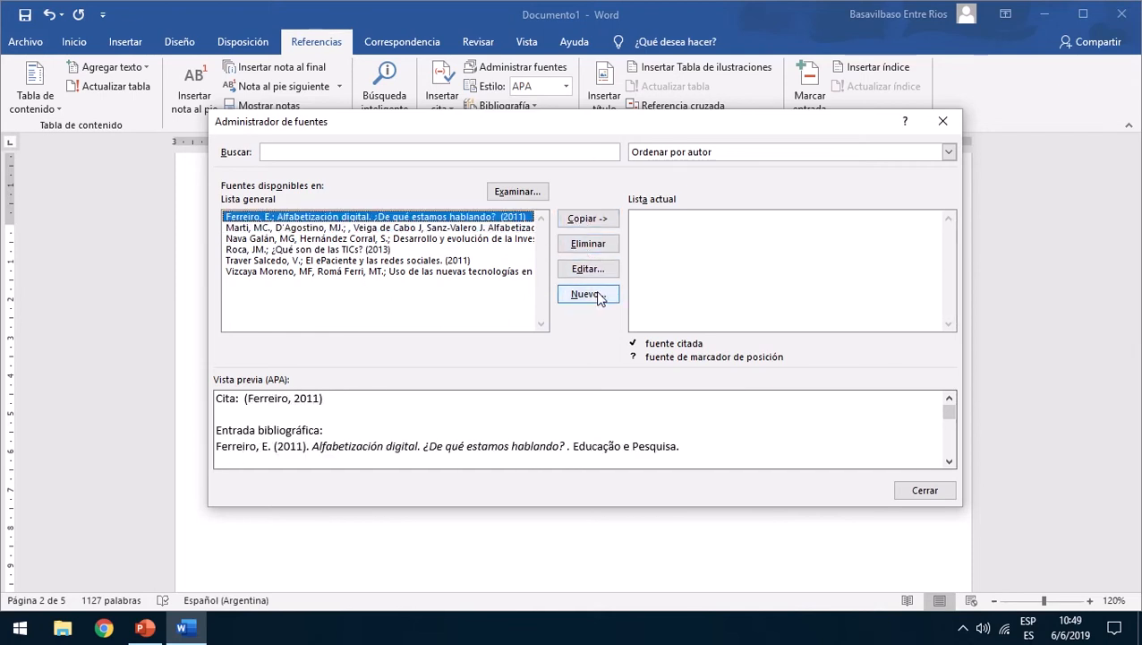
# View the sorting options of the source manager and go to its source search.
pyautogui.click(739, 152)
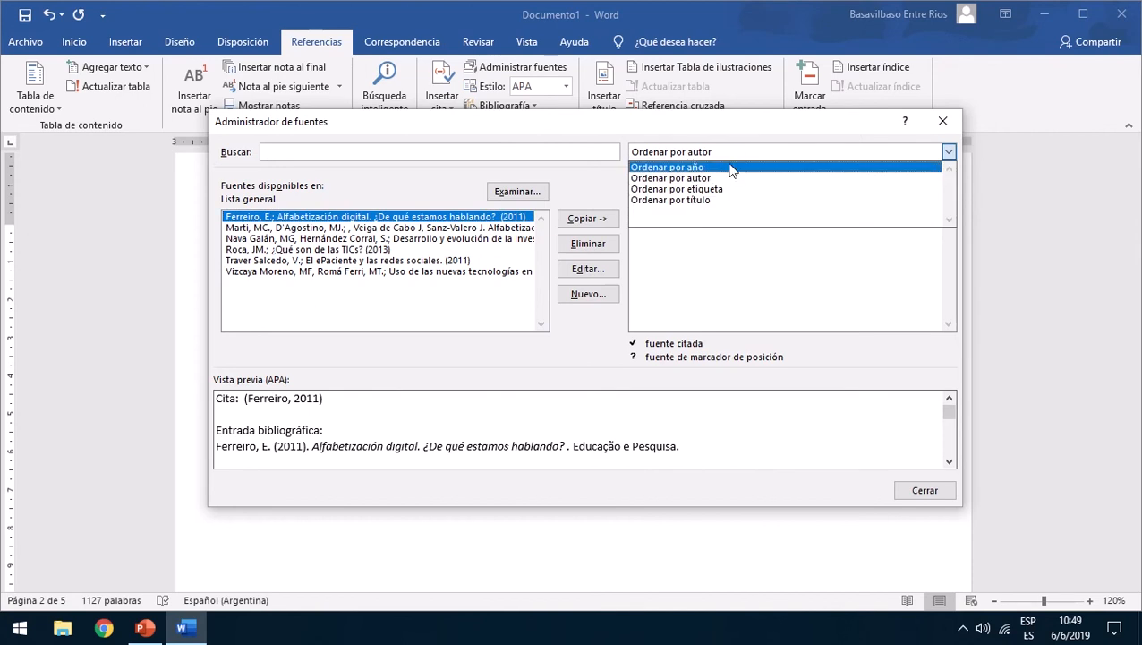
pyautogui.click(728, 148)
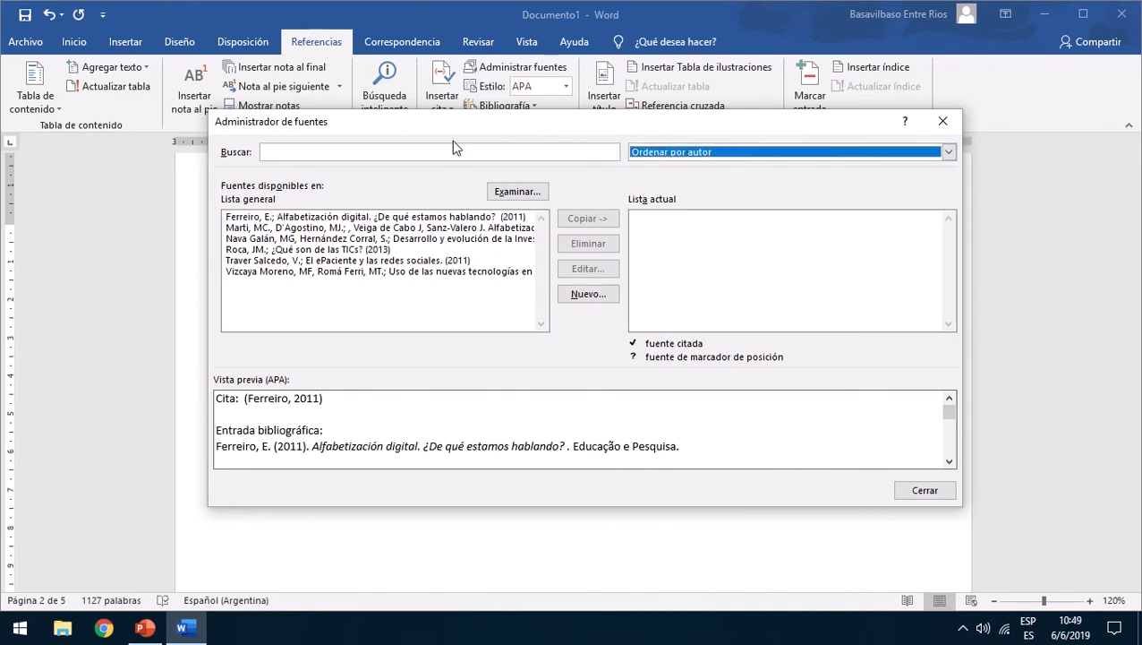
pyautogui.click(455, 152)
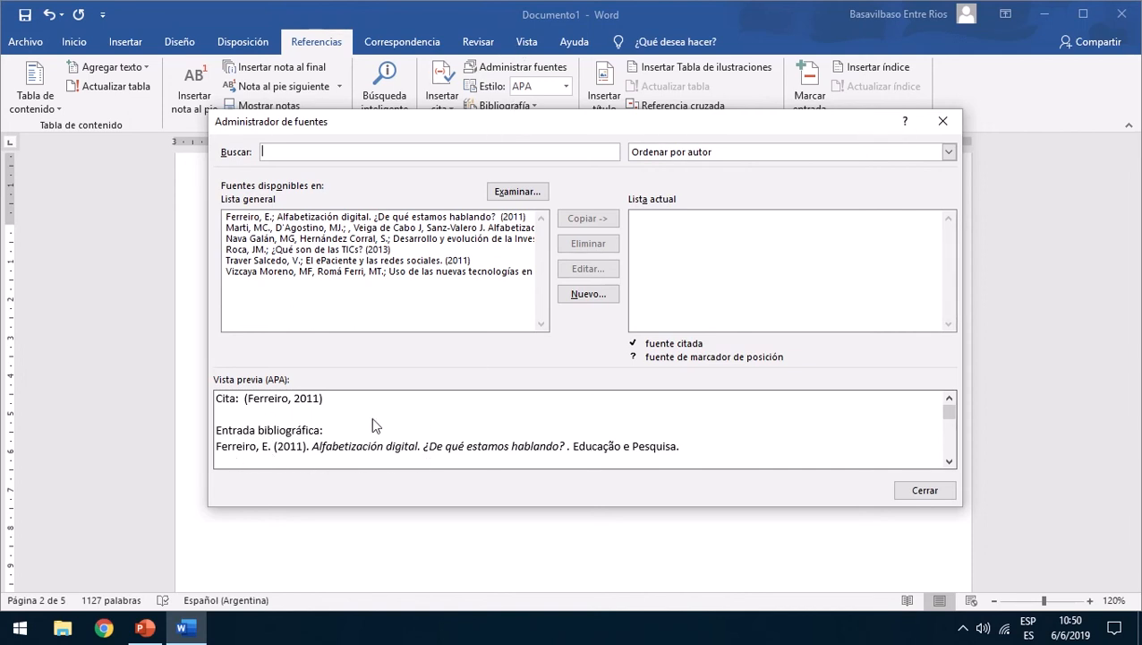
# Copy the sources "Alfabetización digital. ¿De qué estamos hablando?" (2011) and "Desarrollo y evolución de la Investigación en Enfermería..." (2013) to the document's current list.
pyautogui.click(445, 219)
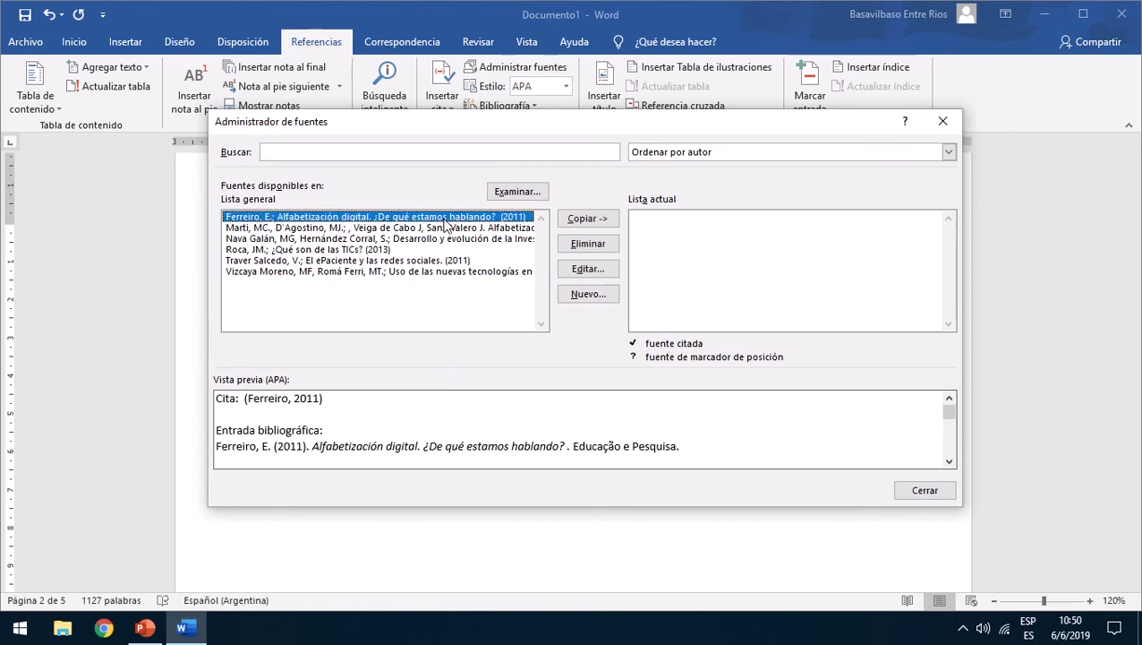
pyautogui.click(593, 221)
pyautogui.click(391, 239)
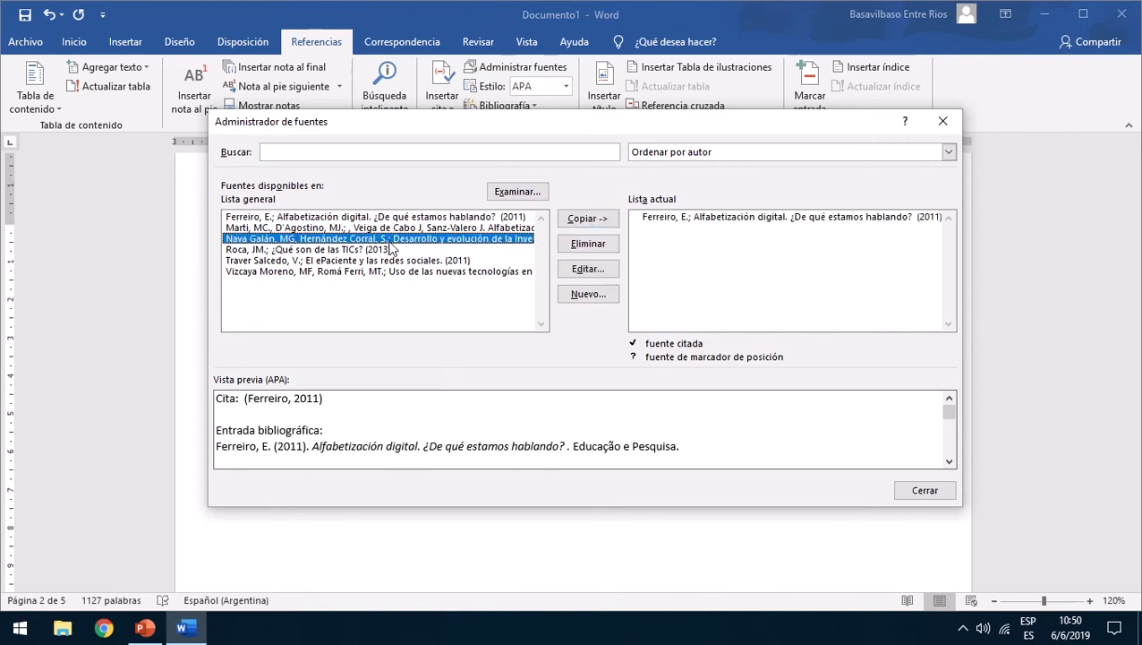
pyautogui.click(597, 227)
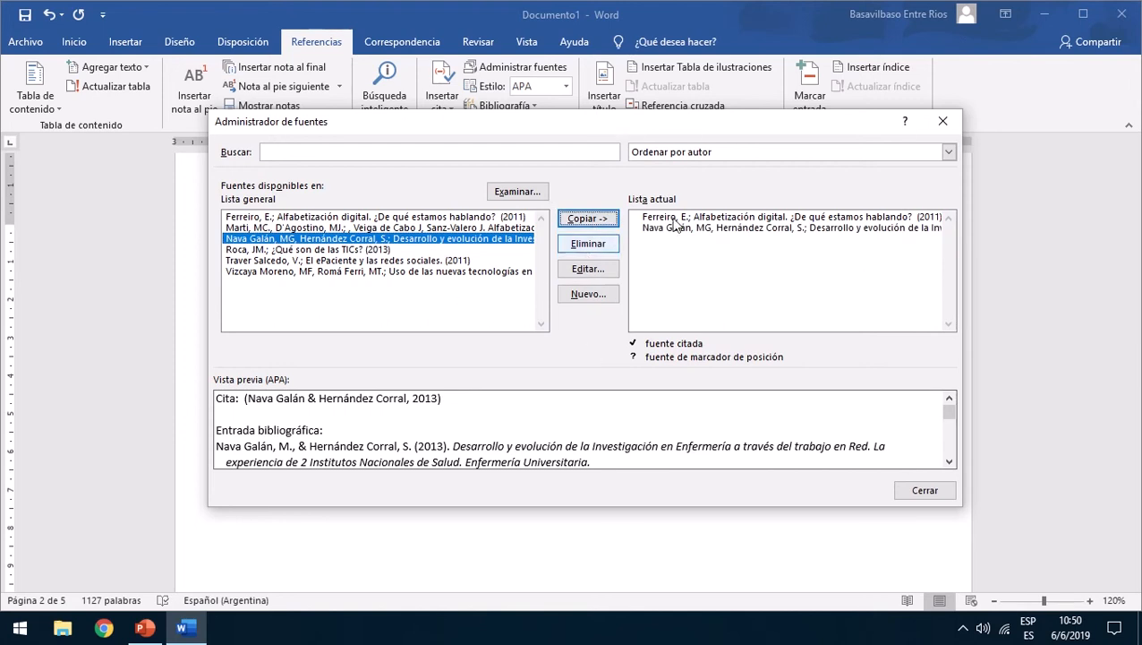
# Close the source manager and insert the citation for "Alfabetización digital. ¿De qué estamos hablando?" (2011) after the Titulo 1 paragraph.
pyautogui.click(922, 491)
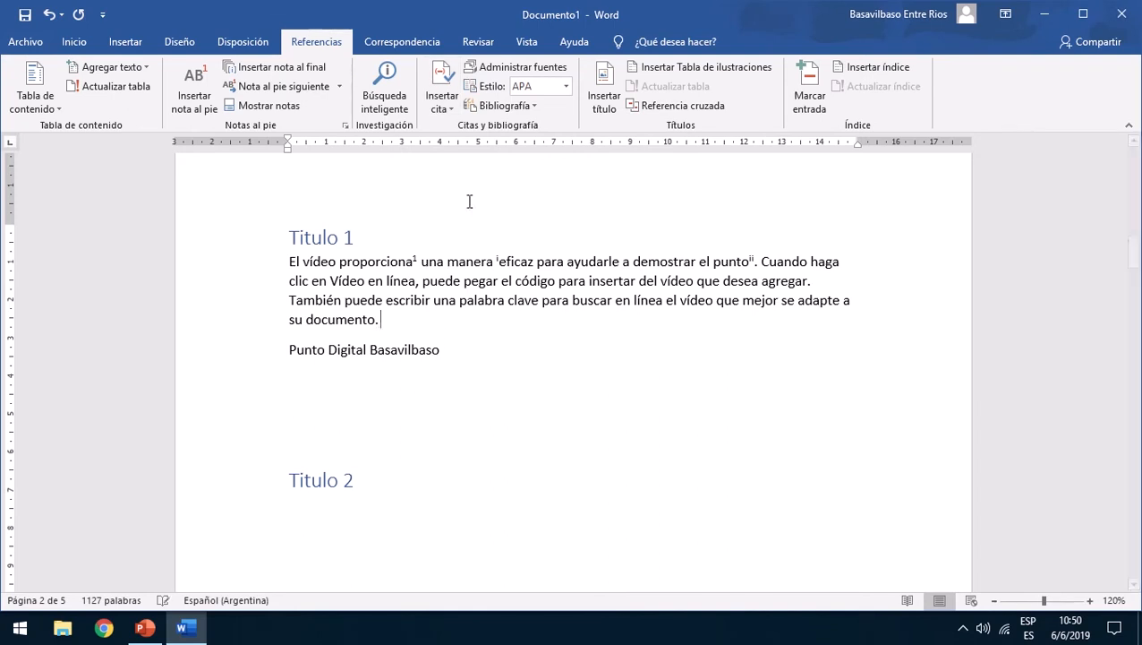
pyautogui.click(442, 101)
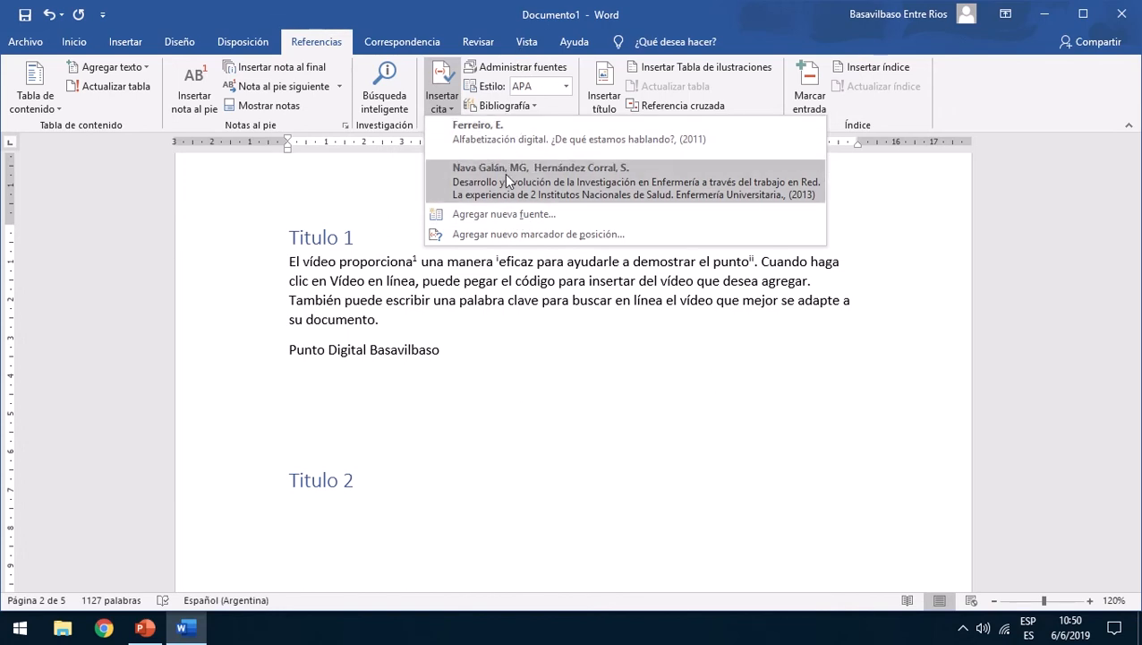
pyautogui.click(511, 139)
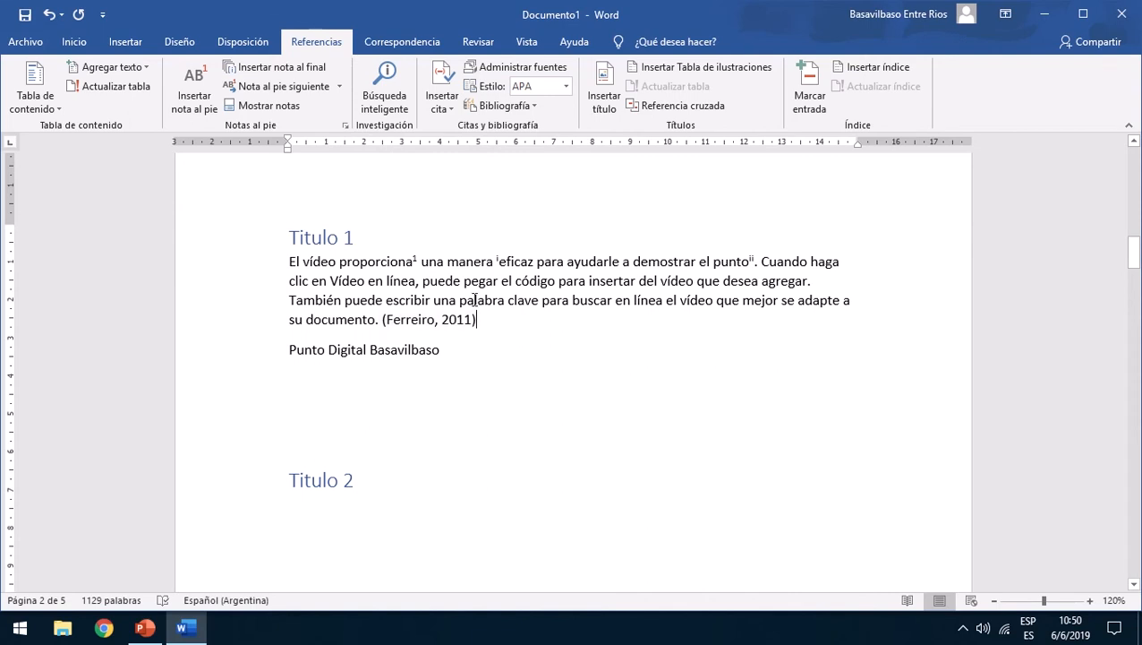
# Try the MLA style on the inserted citation, select the citation's text area, and restore the APA style.
pyautogui.click(566, 88)
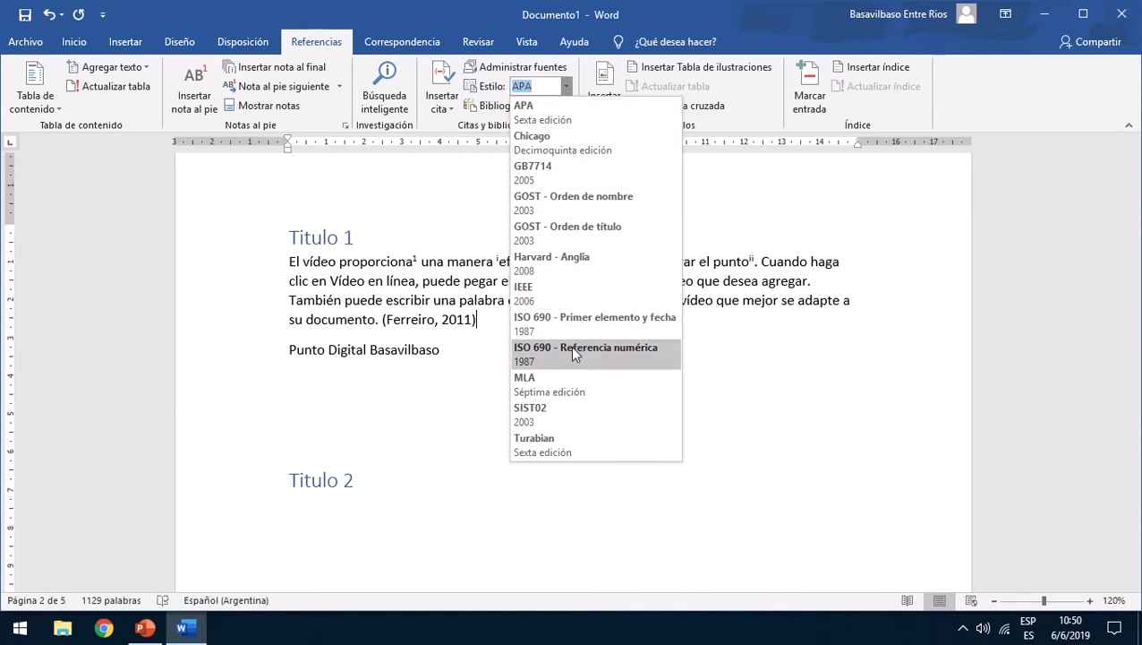
pyautogui.click(581, 394)
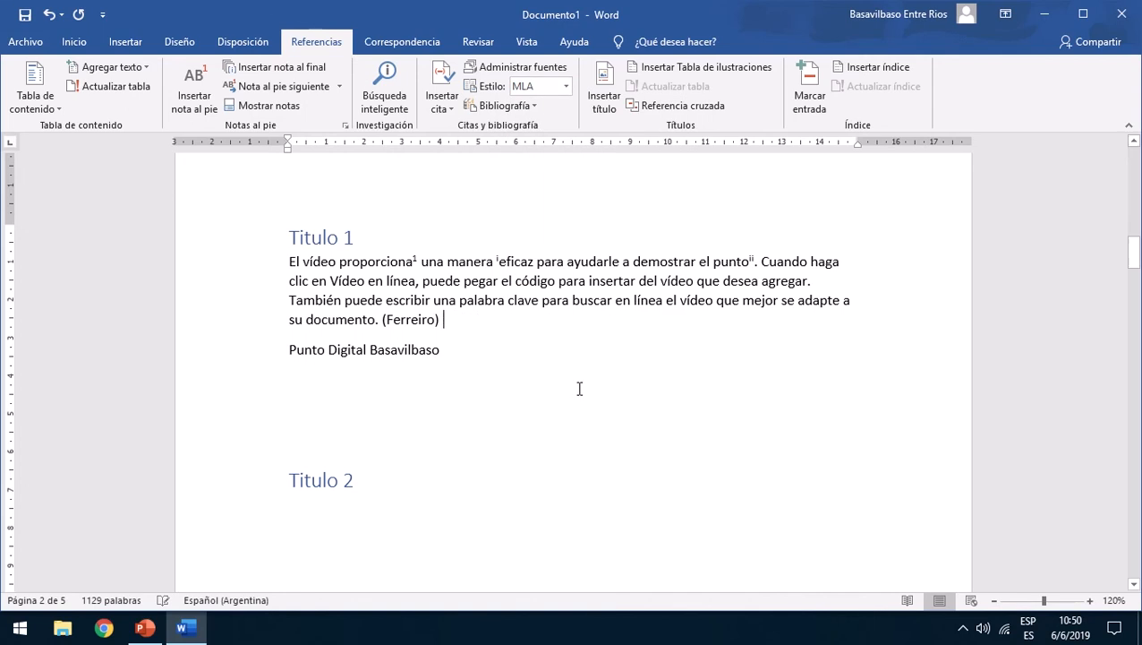
pyautogui.click(438, 321)
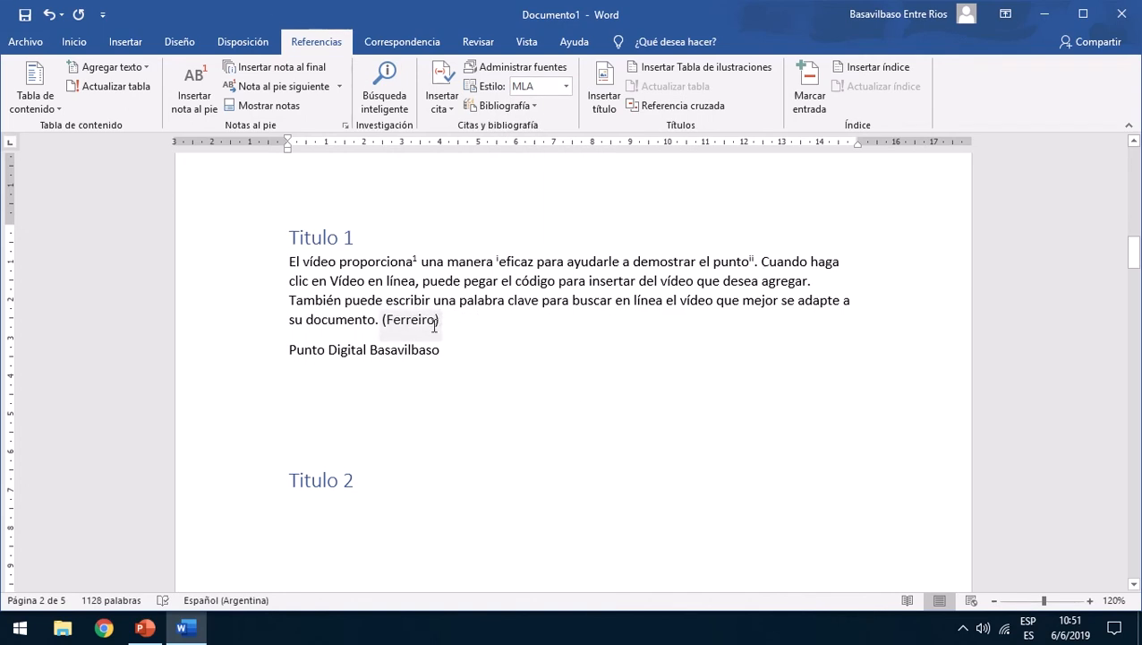
pyautogui.click(567, 85)
pyautogui.click(553, 115)
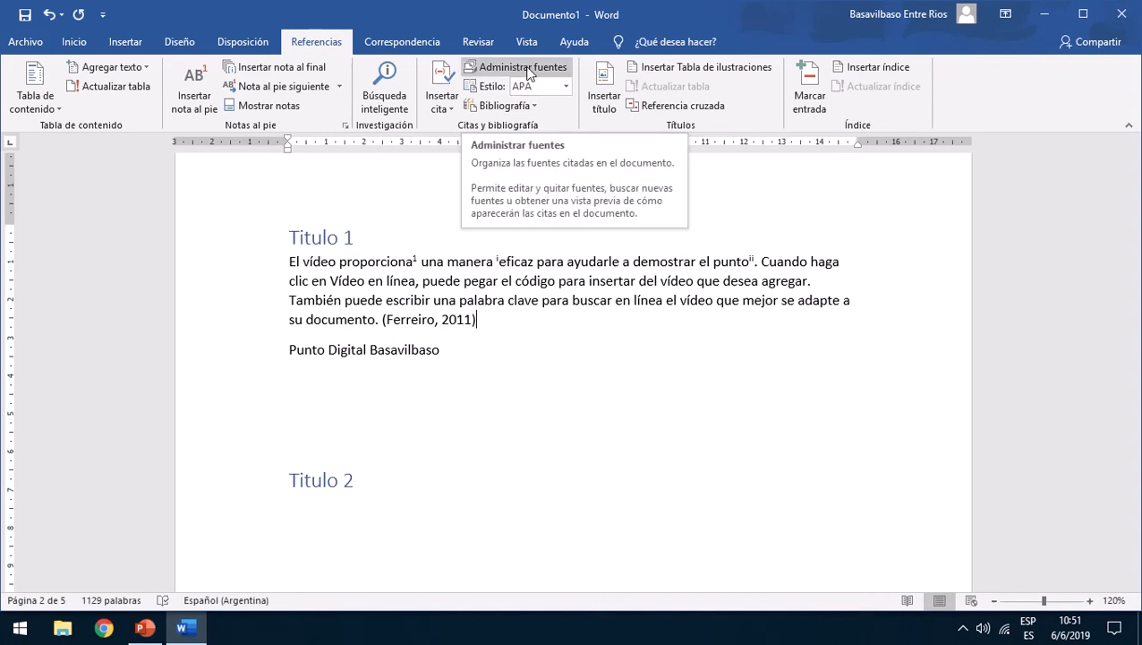
# Open the source manager and start creating a new source.
pyautogui.click(517, 75)
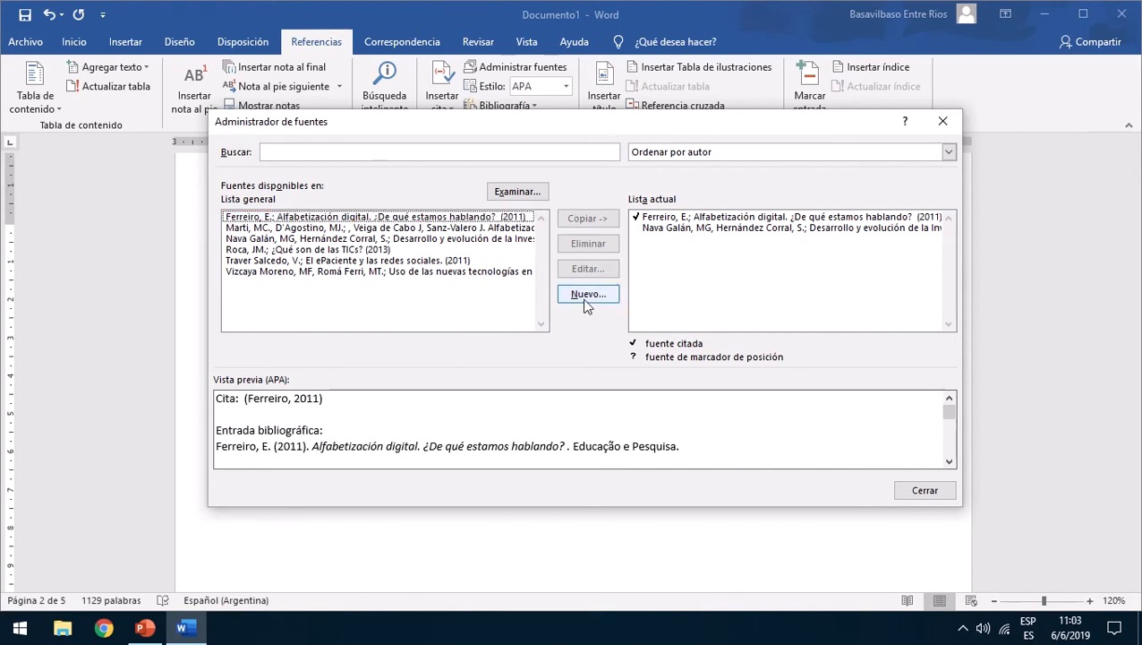
pyautogui.click(589, 295)
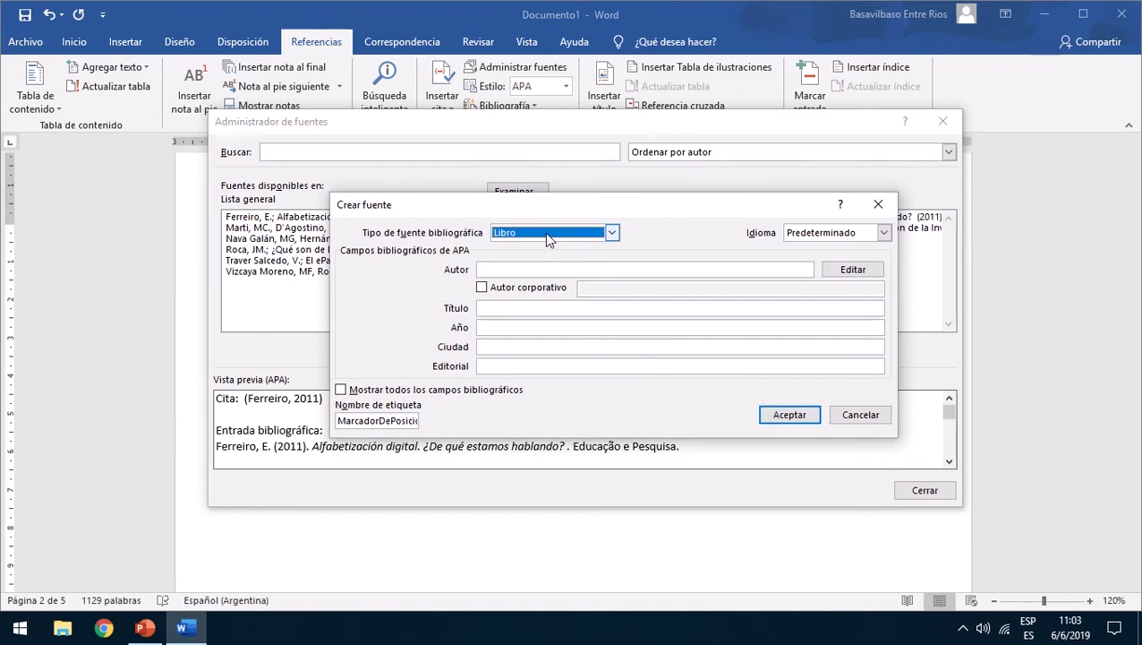
# Browse the bibliographic source types and set the new source's type to Sitio web to view its fields.
pyautogui.click(547, 234)
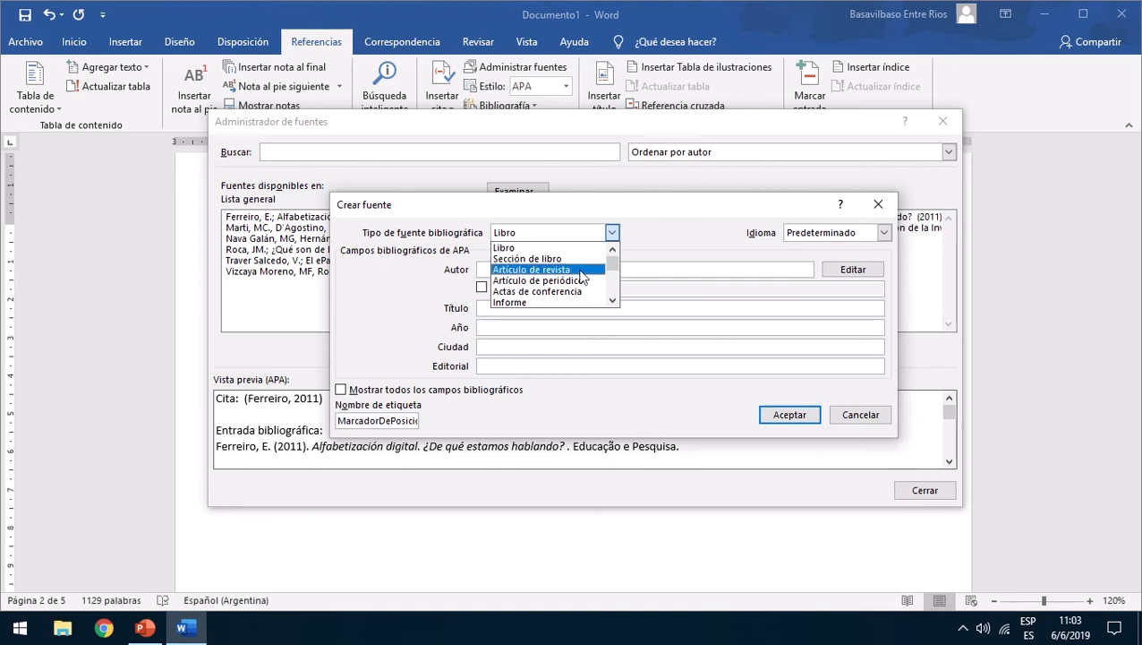
pyautogui.moveTo(609, 263)
pyautogui.mouseDown()
pyautogui.moveTo(608, 296)
pyautogui.moveTo(603, 266)
pyautogui.mouseUp()
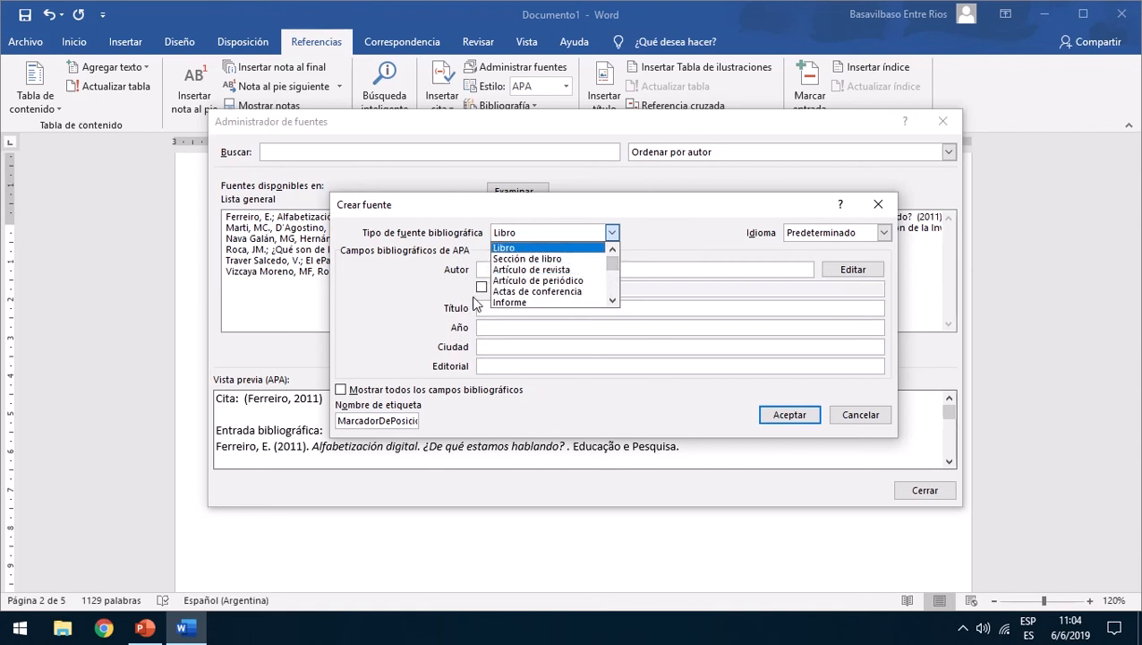
pyautogui.press('Down')
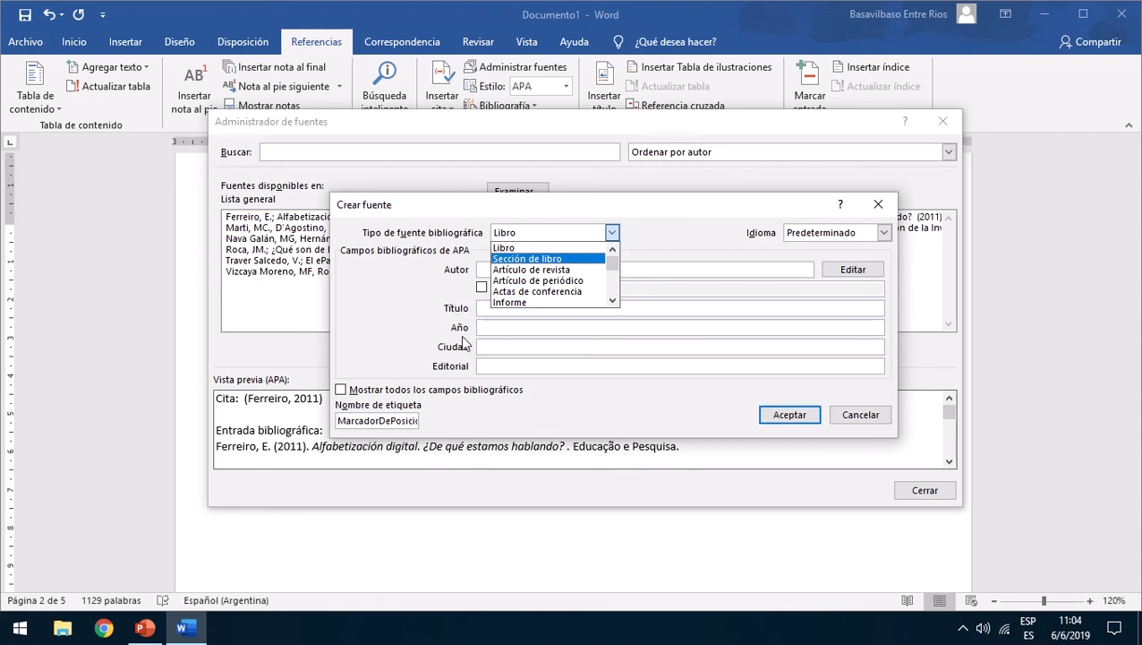
pyautogui.moveTo(612, 265); pyautogui.dragTo(612, 276)
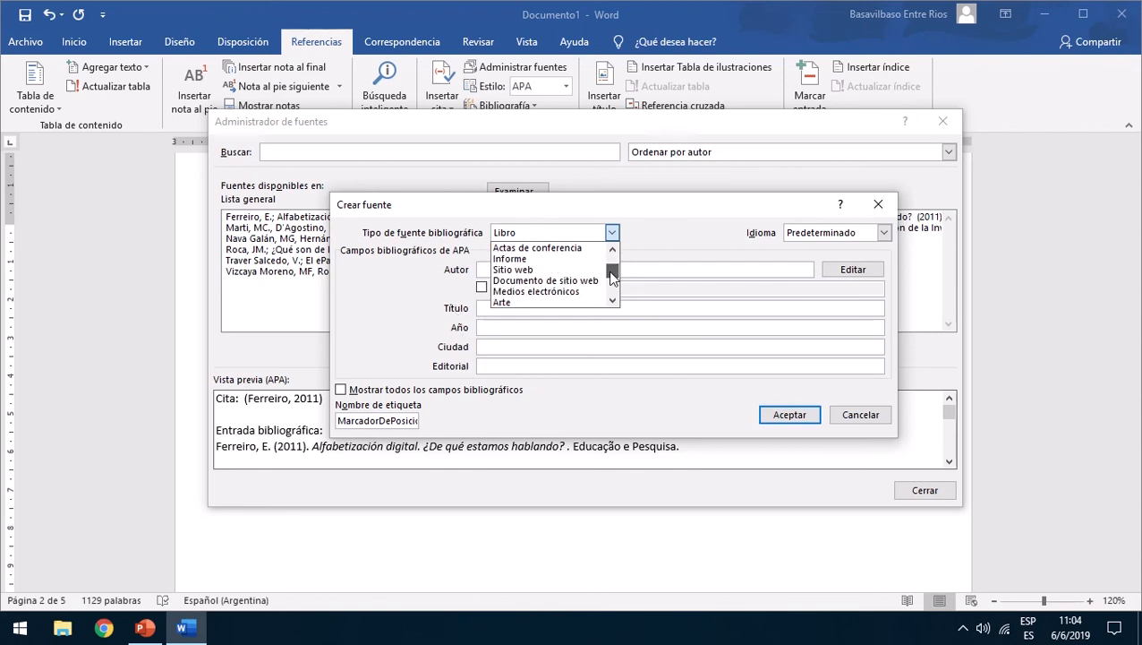
pyautogui.click(573, 268)
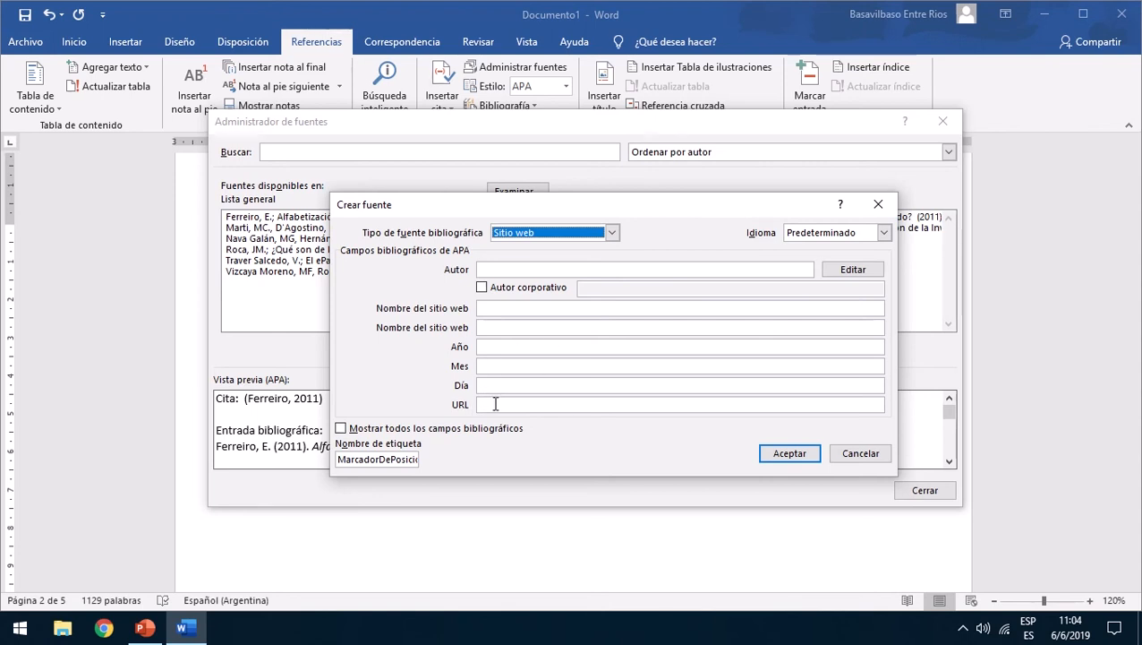
# Set the new source's type to Película to view its fields, and return the type to Libro.
pyautogui.click(587, 233)
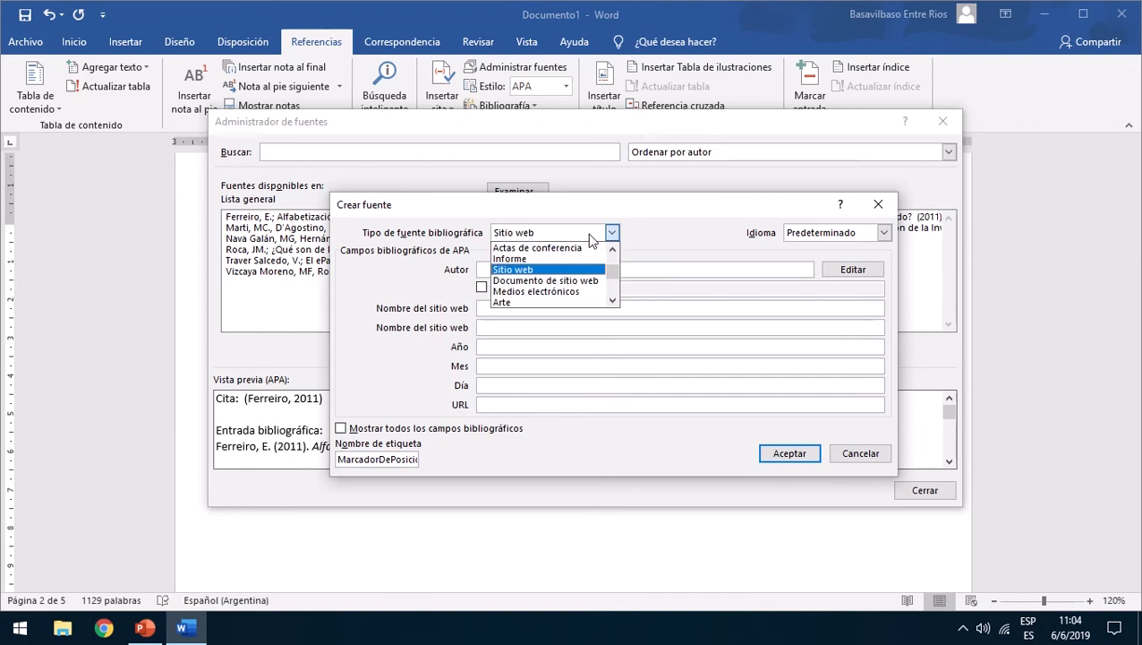
pyautogui.scroll(-2, 603, 274)
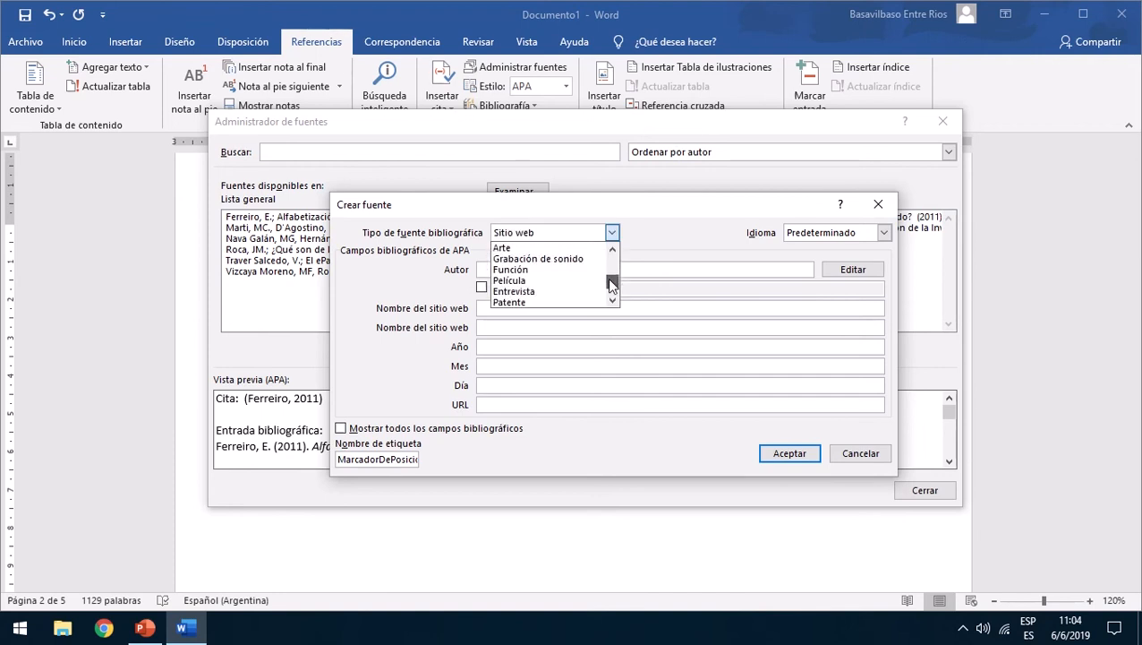
pyautogui.click(582, 281)
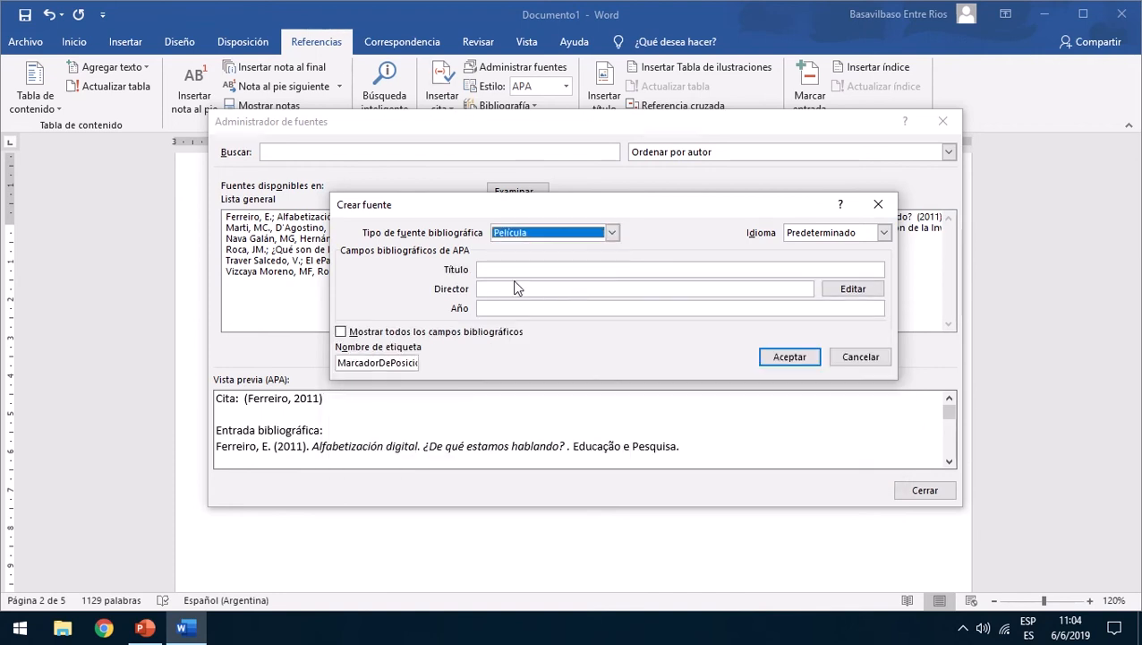
pyautogui.click(612, 232)
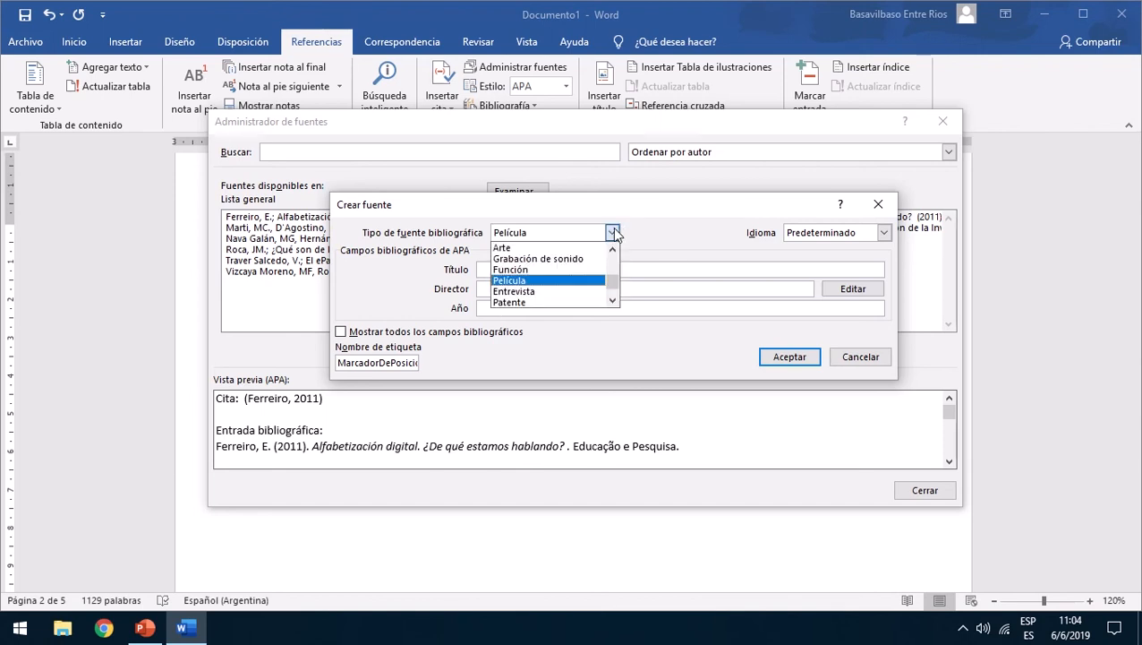
pyautogui.click(731, 289)
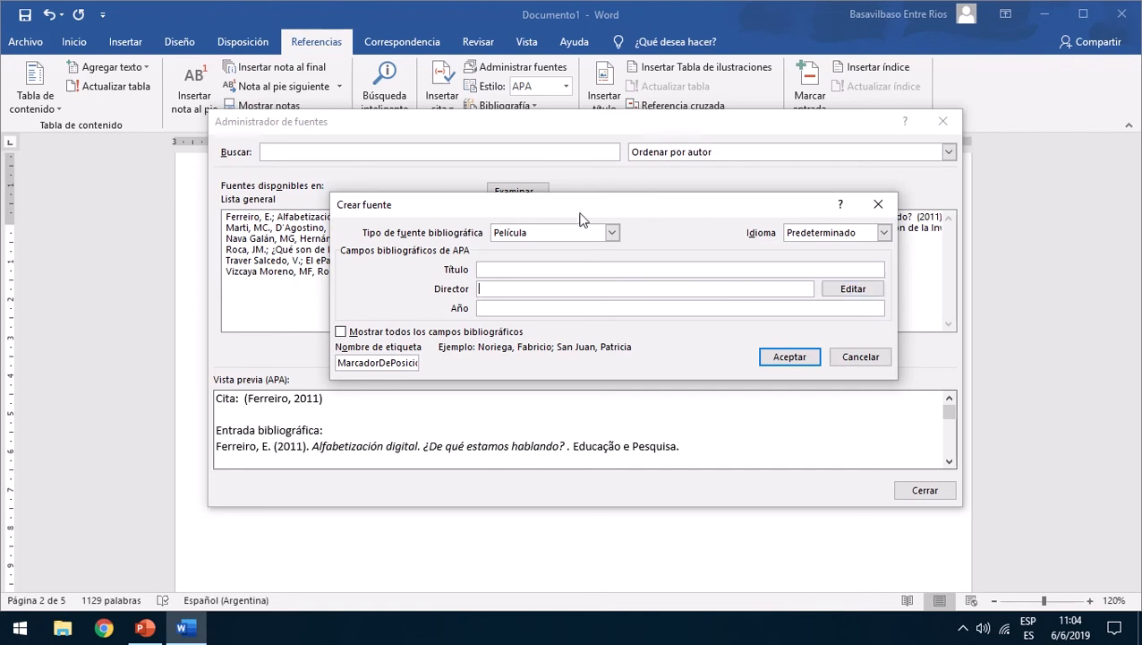
pyautogui.click(611, 232)
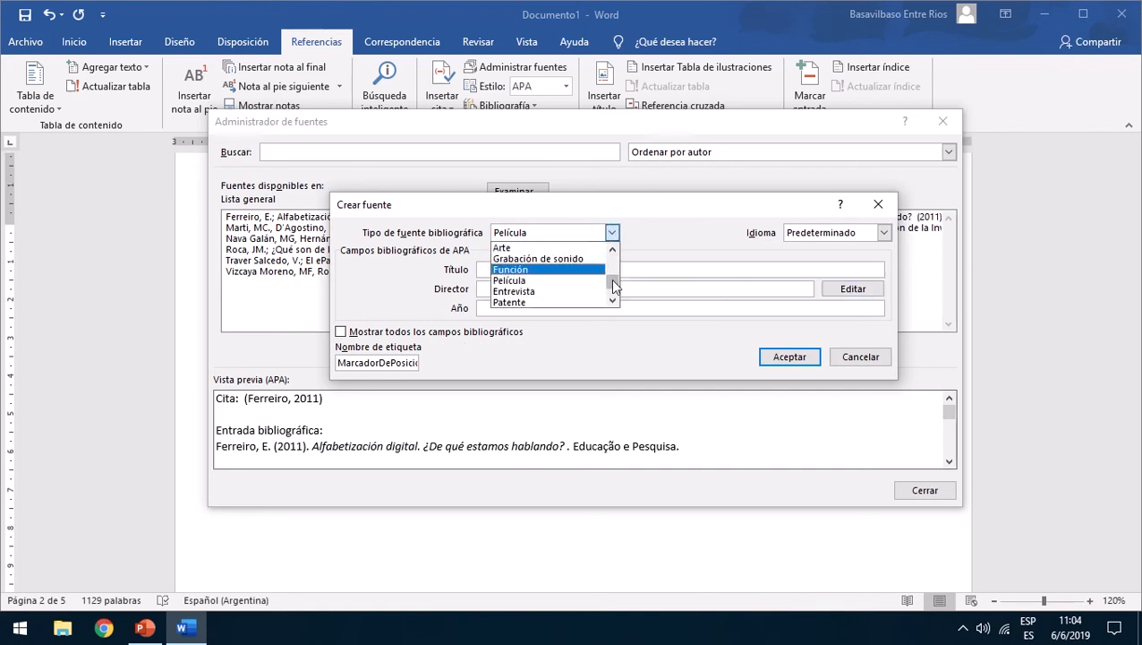
pyautogui.moveTo(614, 285); pyautogui.dragTo(611, 246)
pyautogui.click(591, 248)
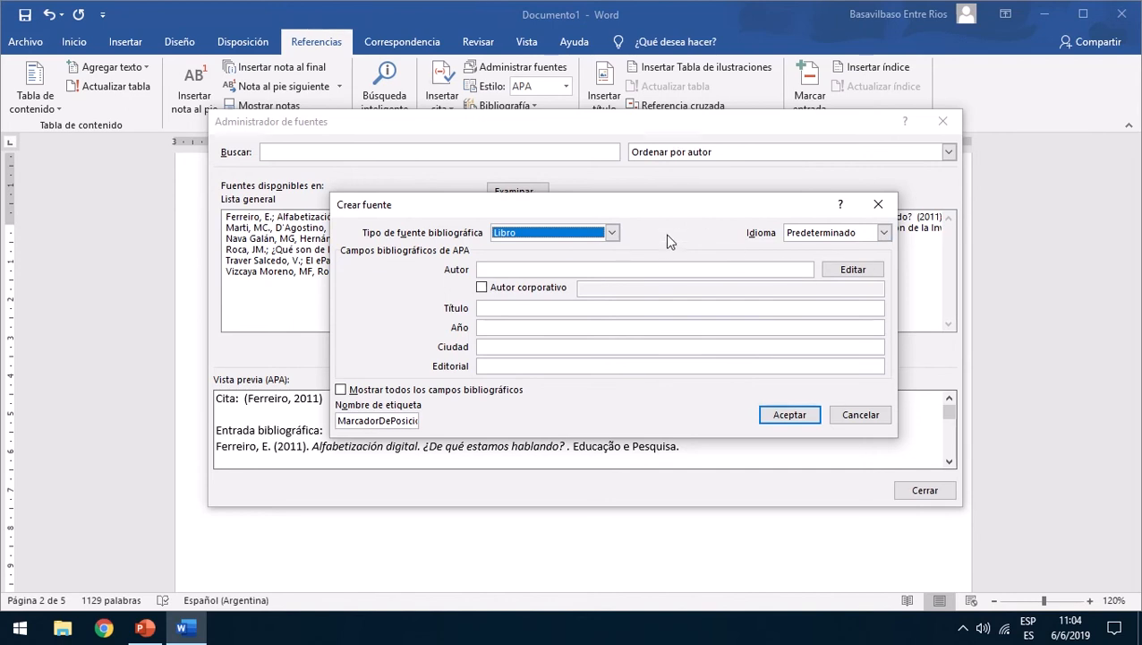
# Open the author name editor and add the first author's surname and given name to the list.
pyautogui.click(862, 270)
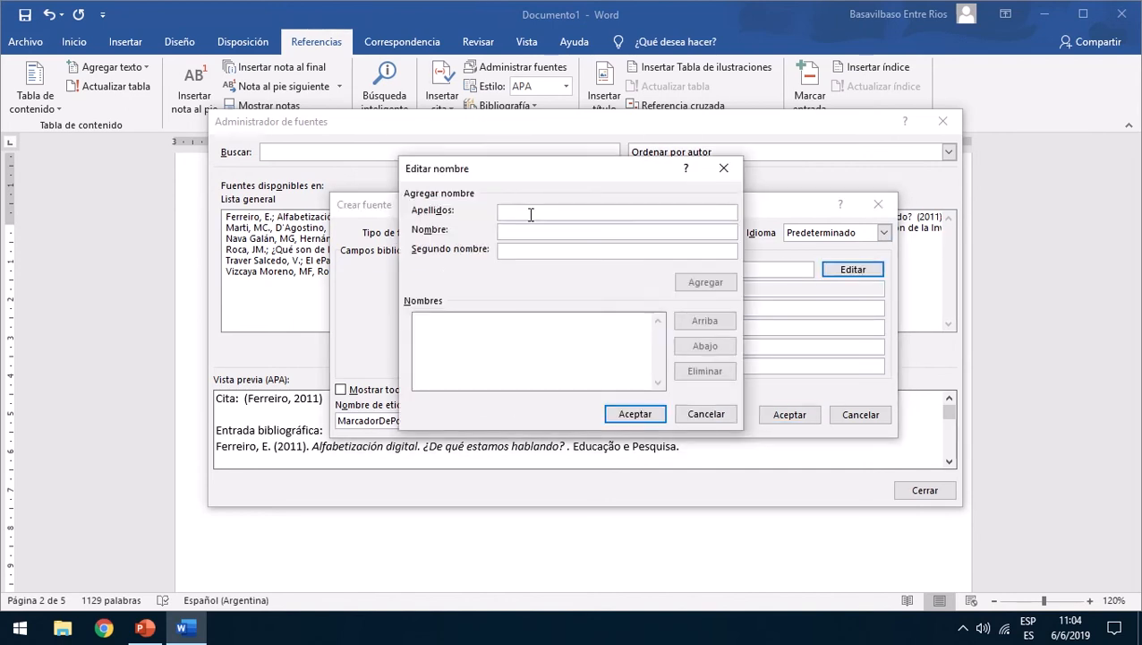
pyautogui.write('P')
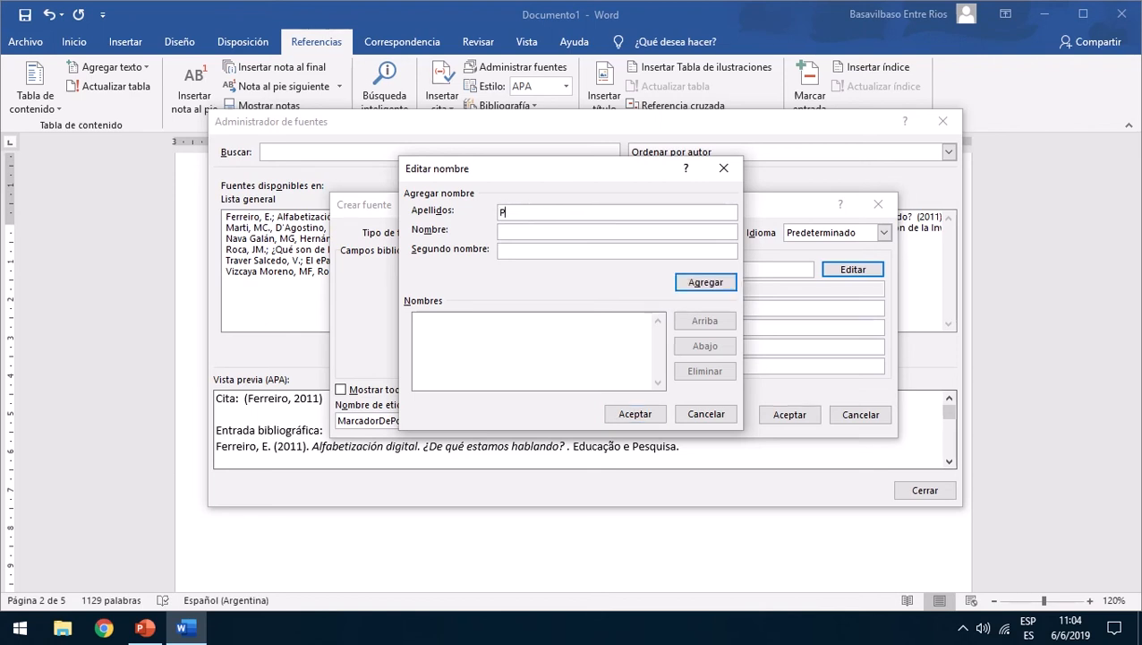
pyautogui.write('erz')
pyautogui.press('BackSpace')
pyautogui.write('es')
pyautogui.click(578, 232)
pyautogui.write('Juan')
pyautogui.click(705, 283)
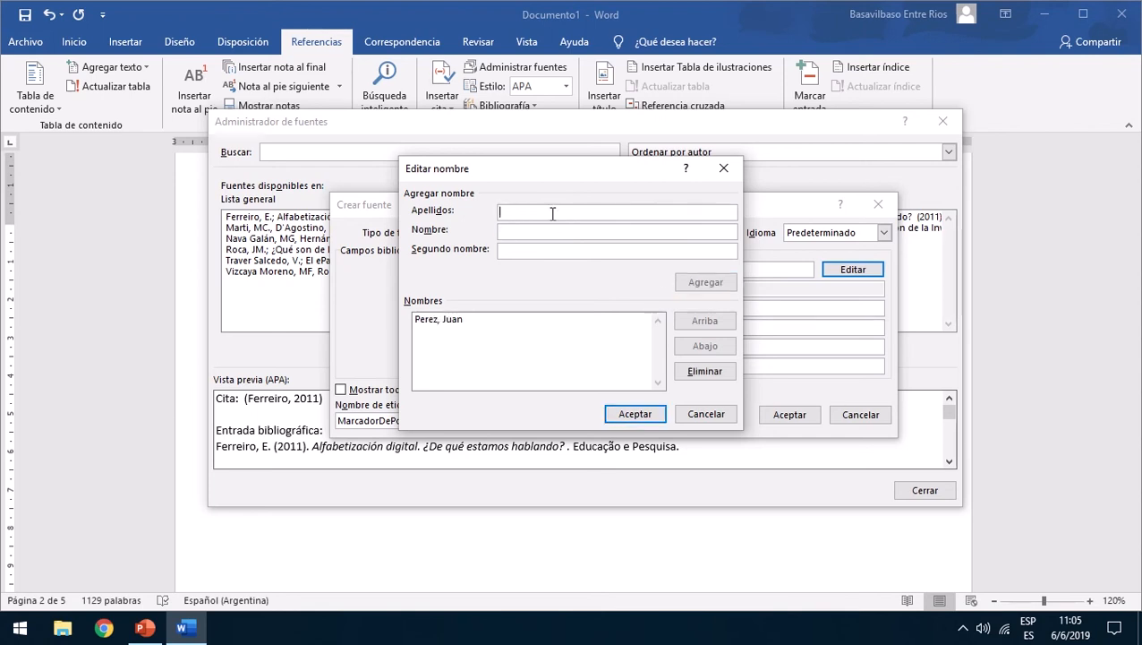
# Add the second author's surname and given name to the author list.
pyautogui.write('Pereir')
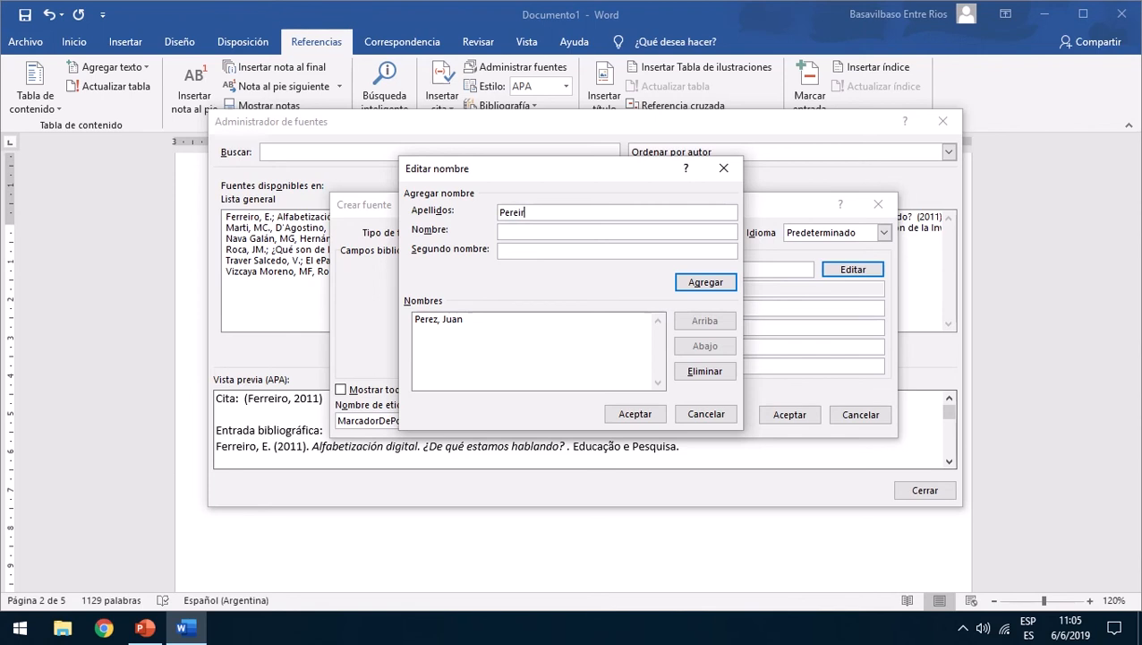
pyautogui.write('a')
pyautogui.click(540, 230)
pyautogui.write('Isidoro')
pyautogui.click(704, 283)
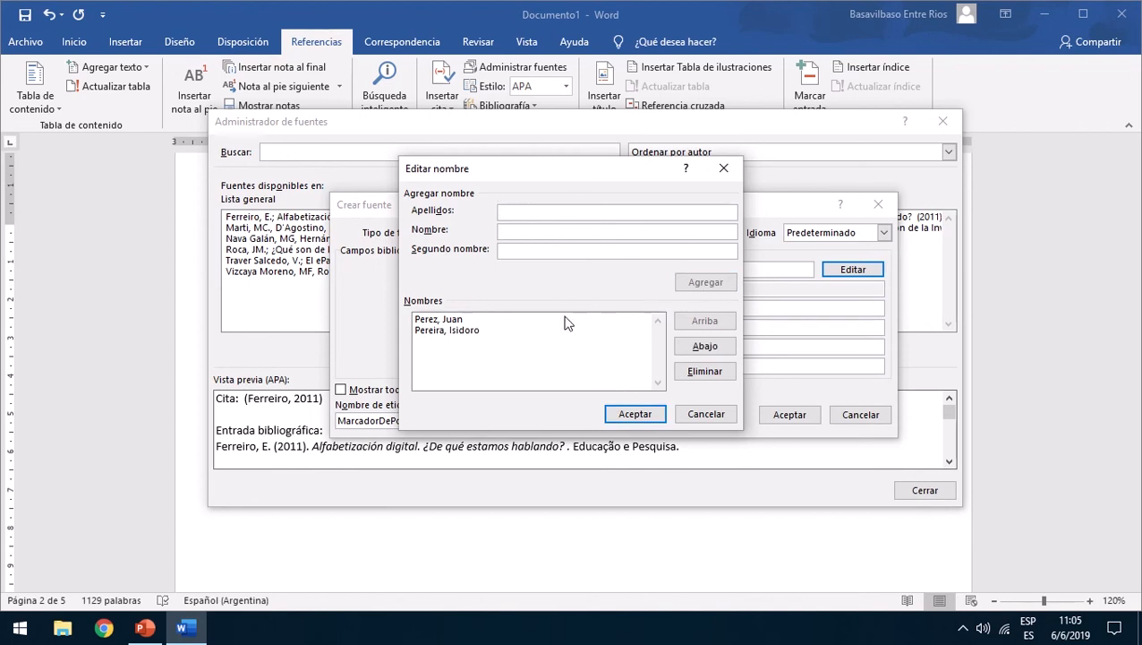
# Move the second author above the first and accept the author list for the book source.
pyautogui.click(518, 319)
pyautogui.click(515, 331)
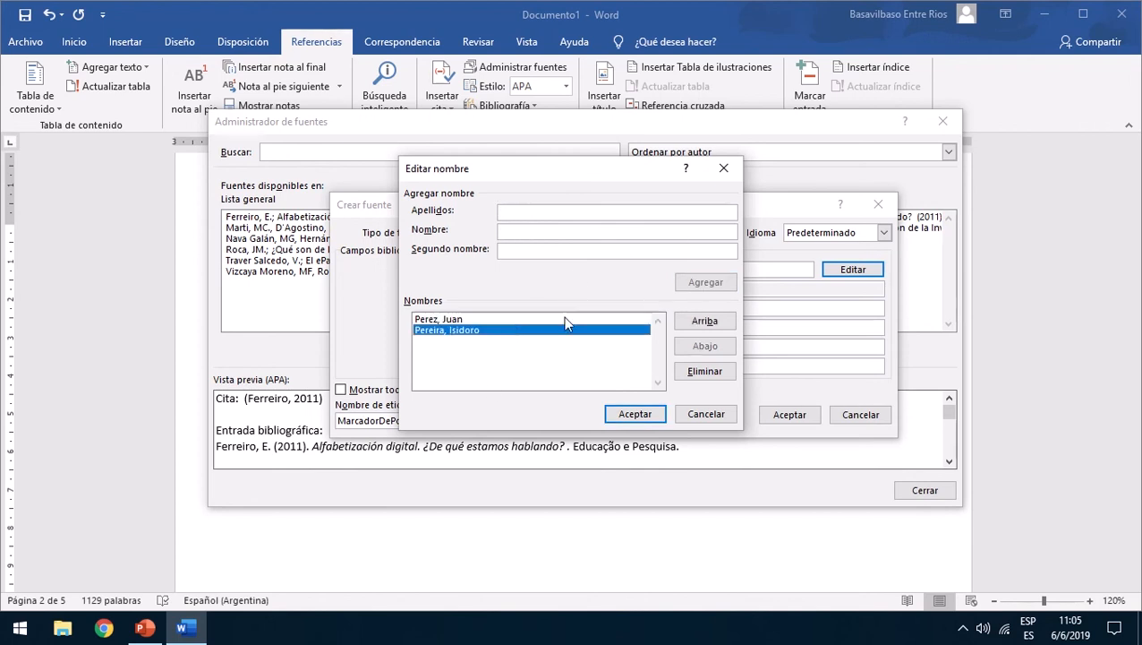
pyautogui.click(727, 325)
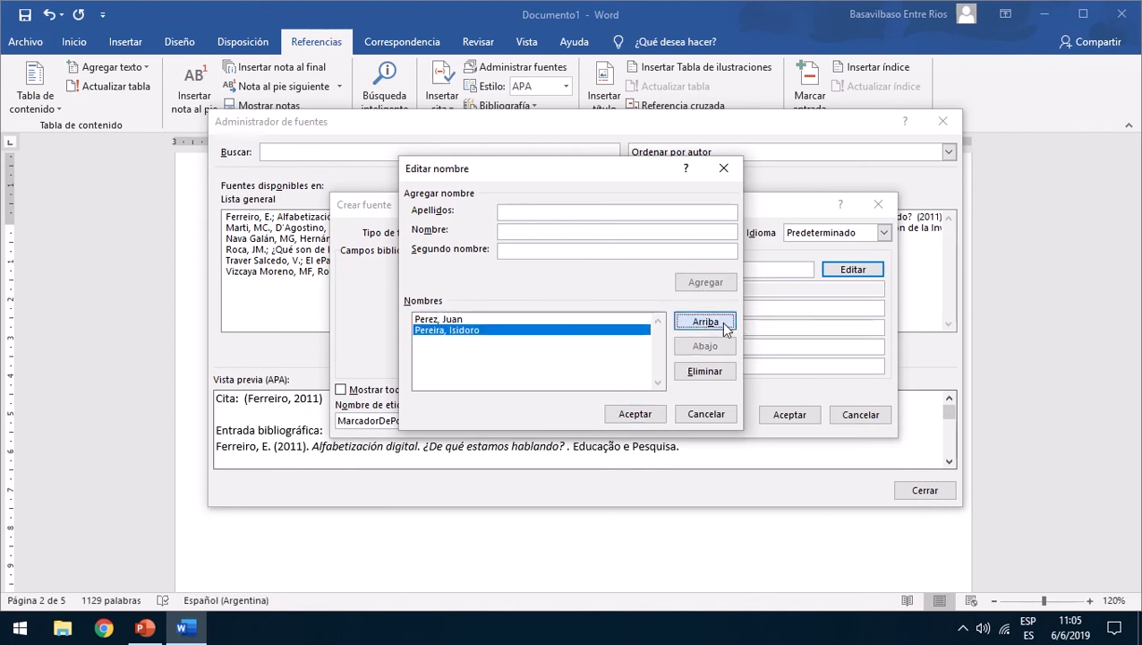
pyautogui.click(634, 414)
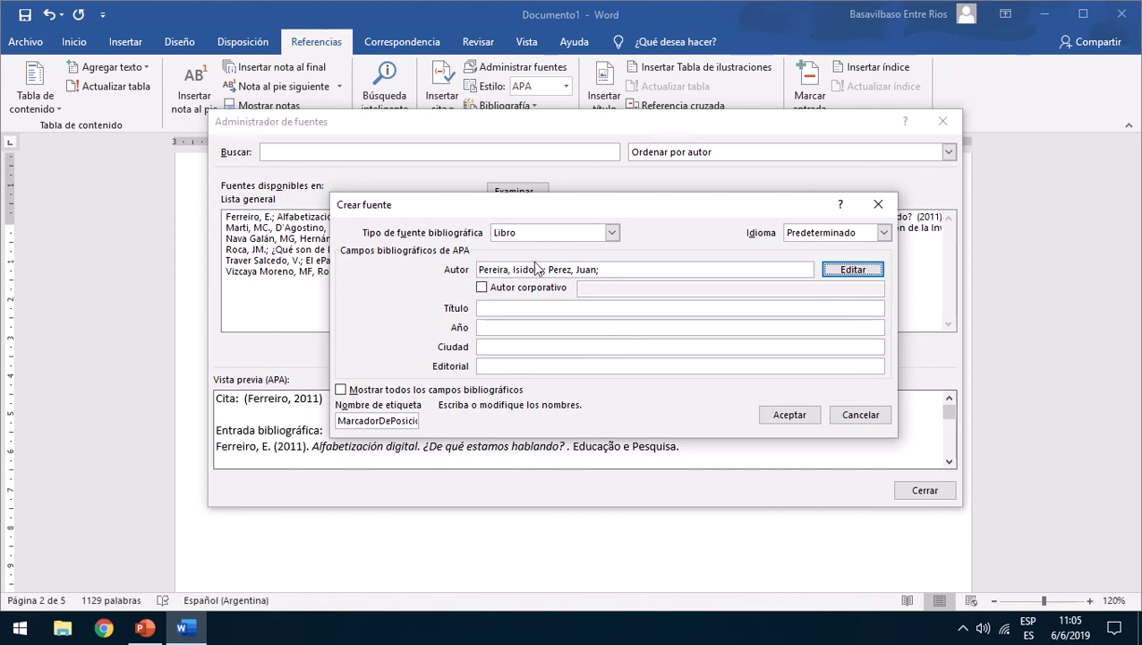
pyautogui.click(634, 270)
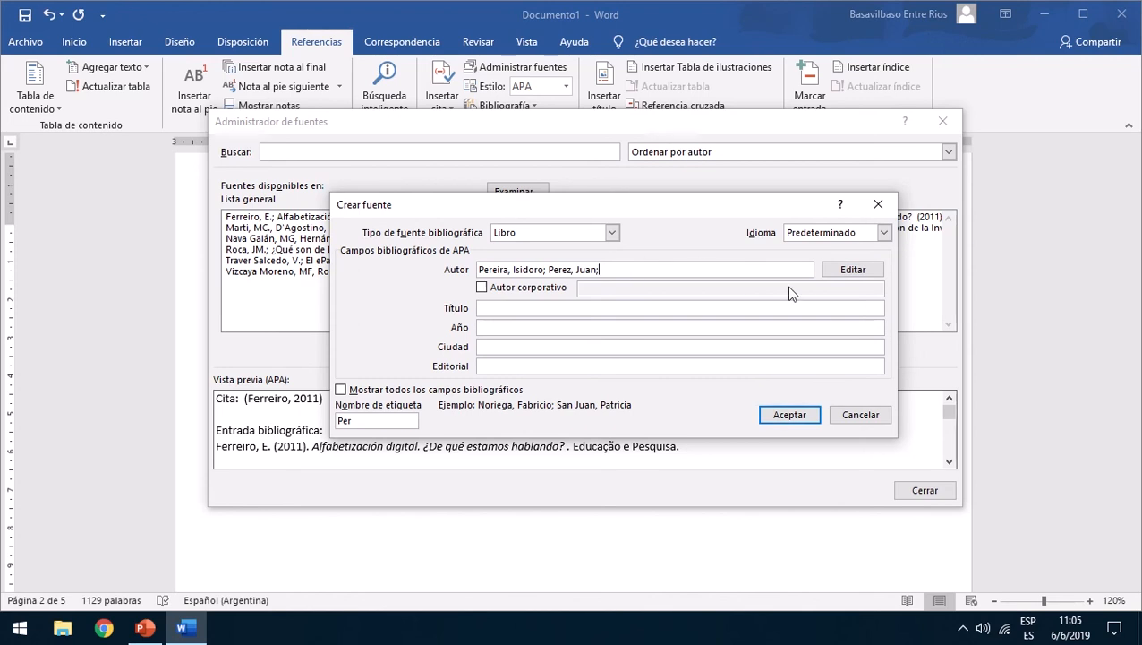
# Fill in the book's details: title "En el Mar", year 1998, city Buenos Aires and publisher Estrada.
pyautogui.click(523, 309)
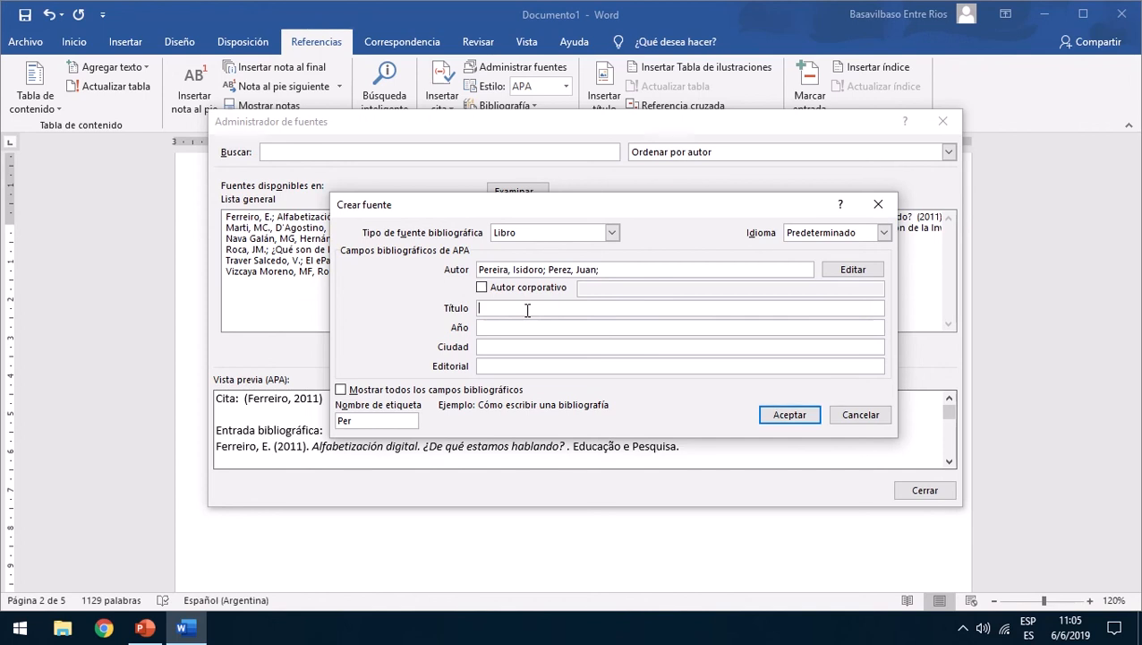
pyautogui.write('En el Mar')
pyautogui.click(523, 327)
pyautogui.write('1')
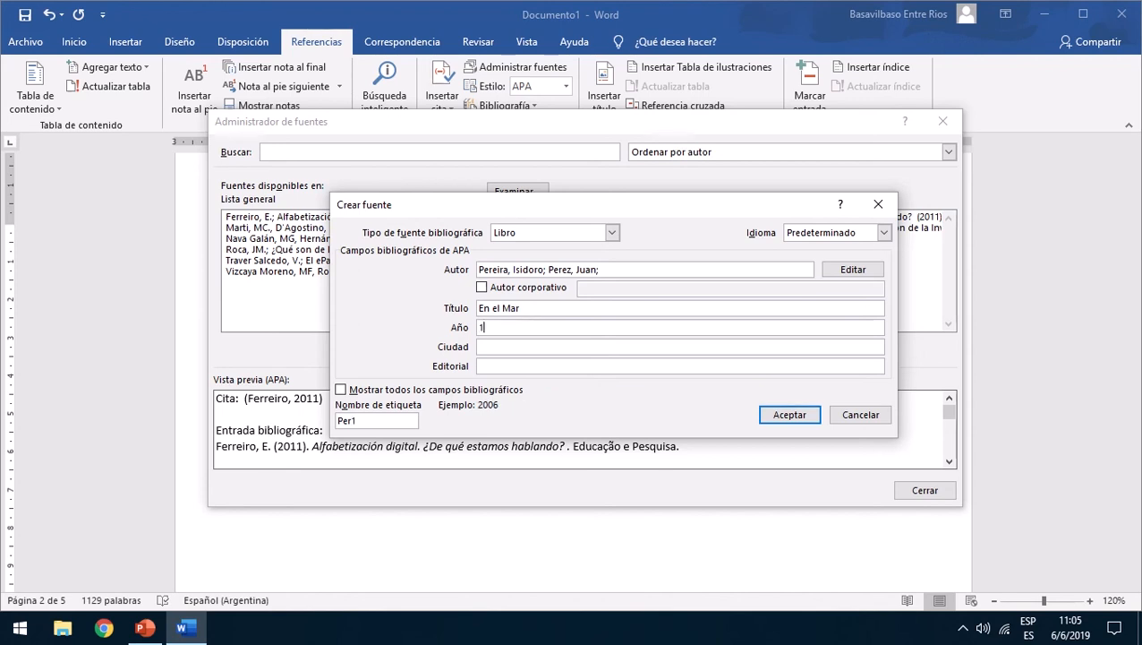
pyautogui.write('998')
pyautogui.click(526, 344)
pyautogui.write('Buenos Aires')
pyautogui.click(530, 365)
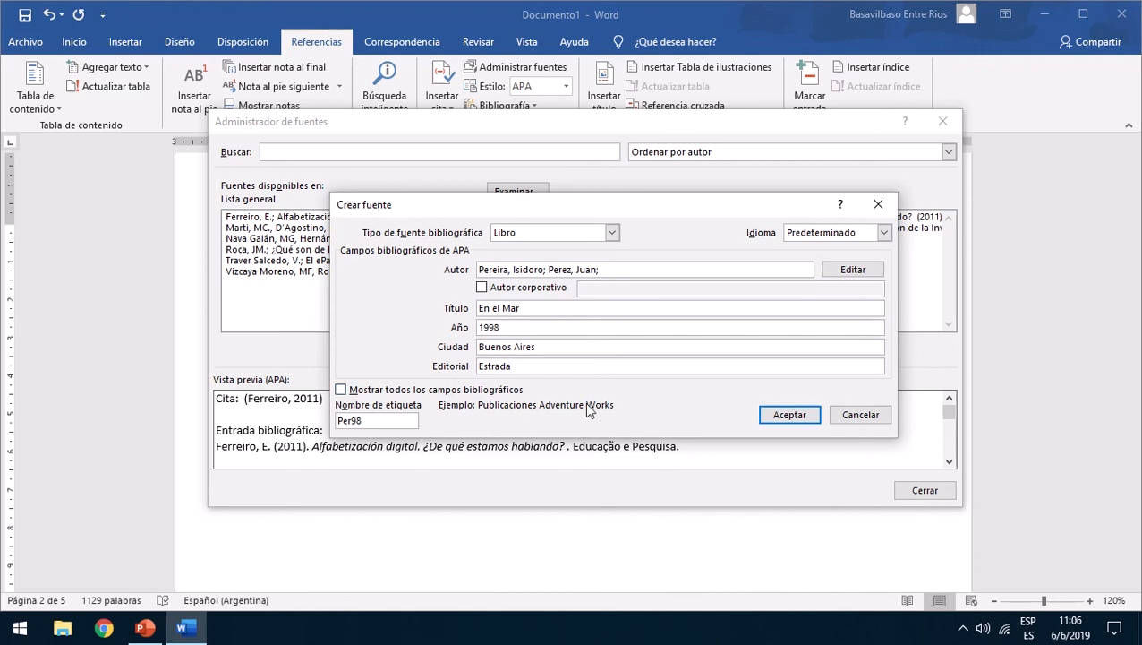
# Show all bibliographic fields for the book source and hide the additional ones again.
pyautogui.click(506, 392)
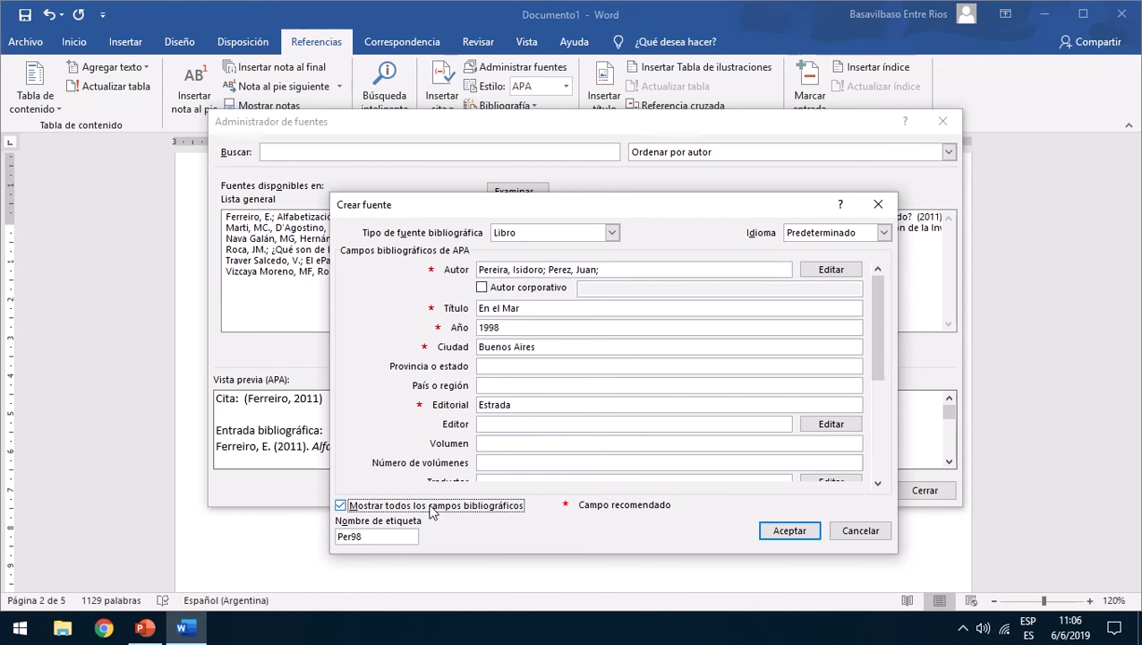
pyautogui.click(478, 508)
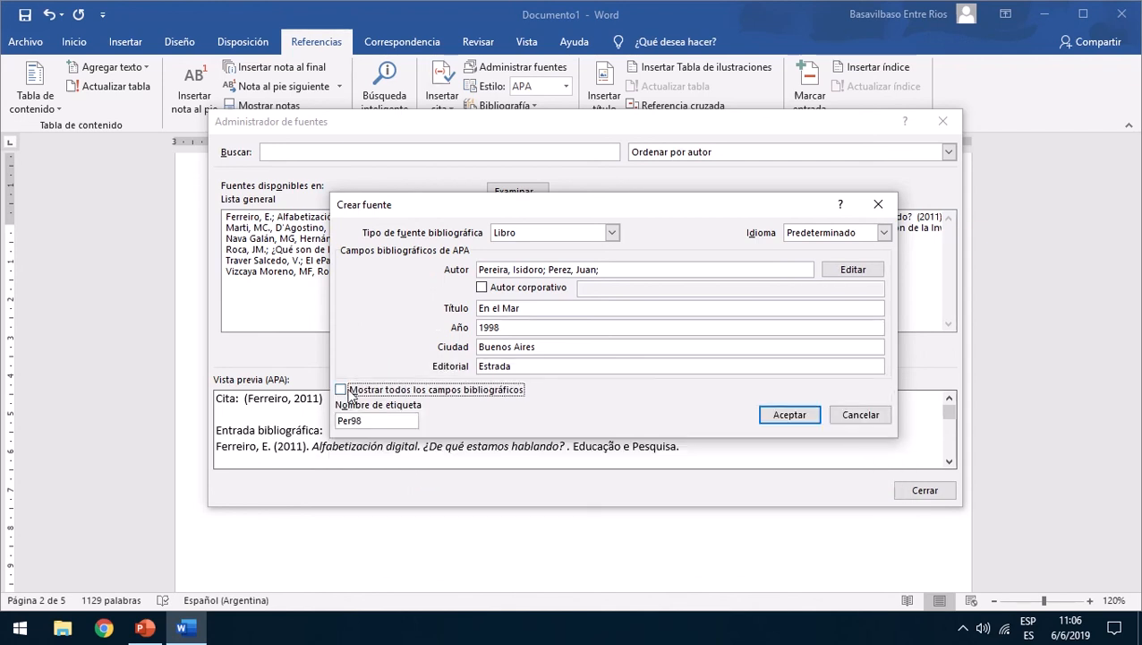
# Accept the new book source and view the details of the 2013 source in the document's current list.
pyautogui.click(789, 414)
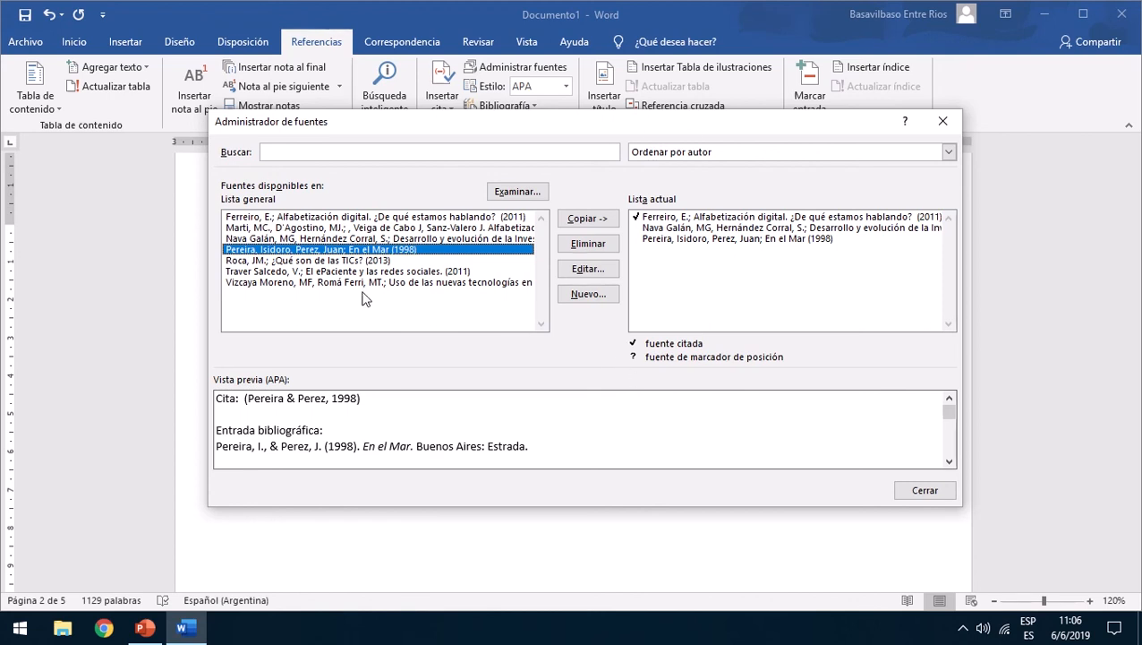
pyautogui.click(720, 227)
pyautogui.click(600, 269)
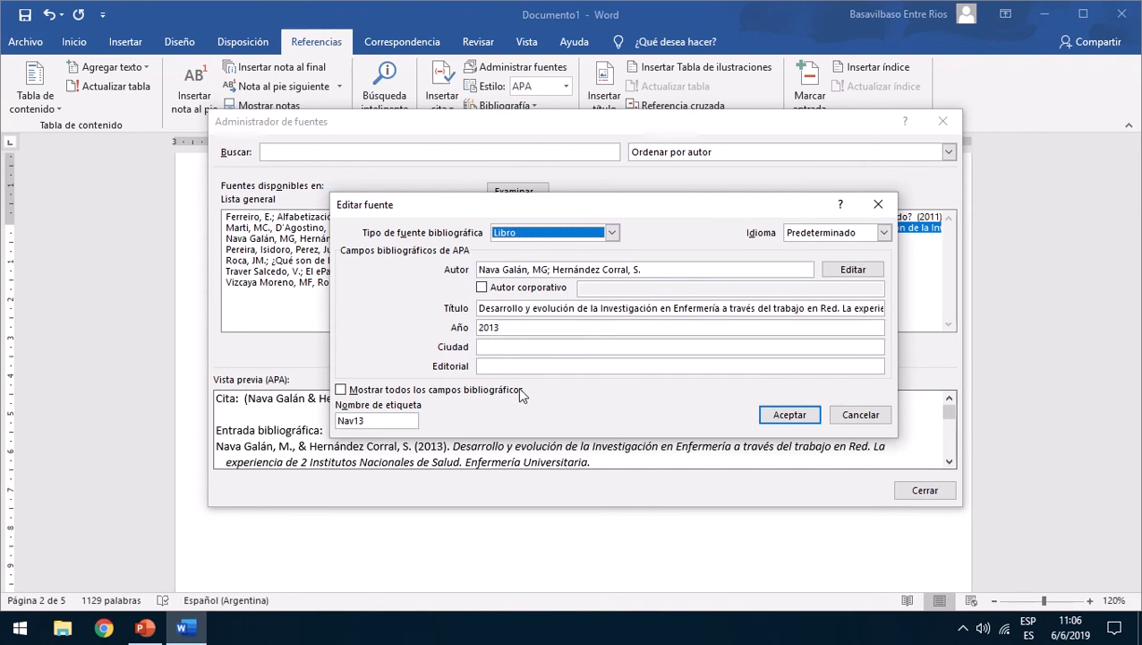
pyautogui.click(878, 207)
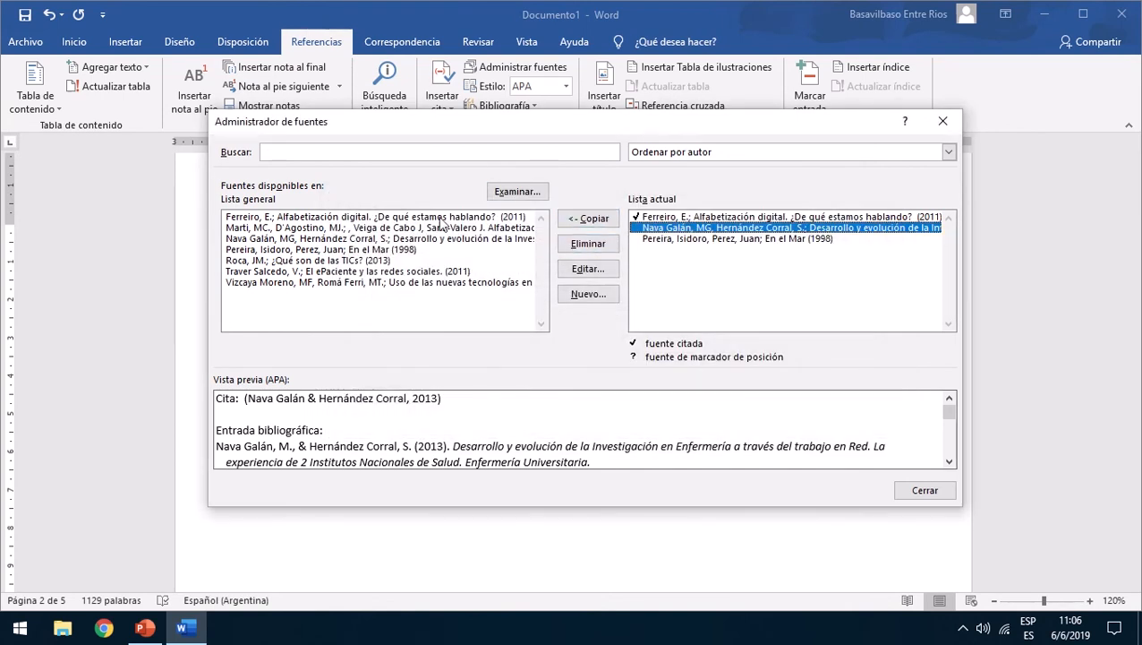
# Close the source manager and insert a citation of "En el Mar" (1998) after the existing citation under Titulo 1.
pyautogui.click(417, 251)
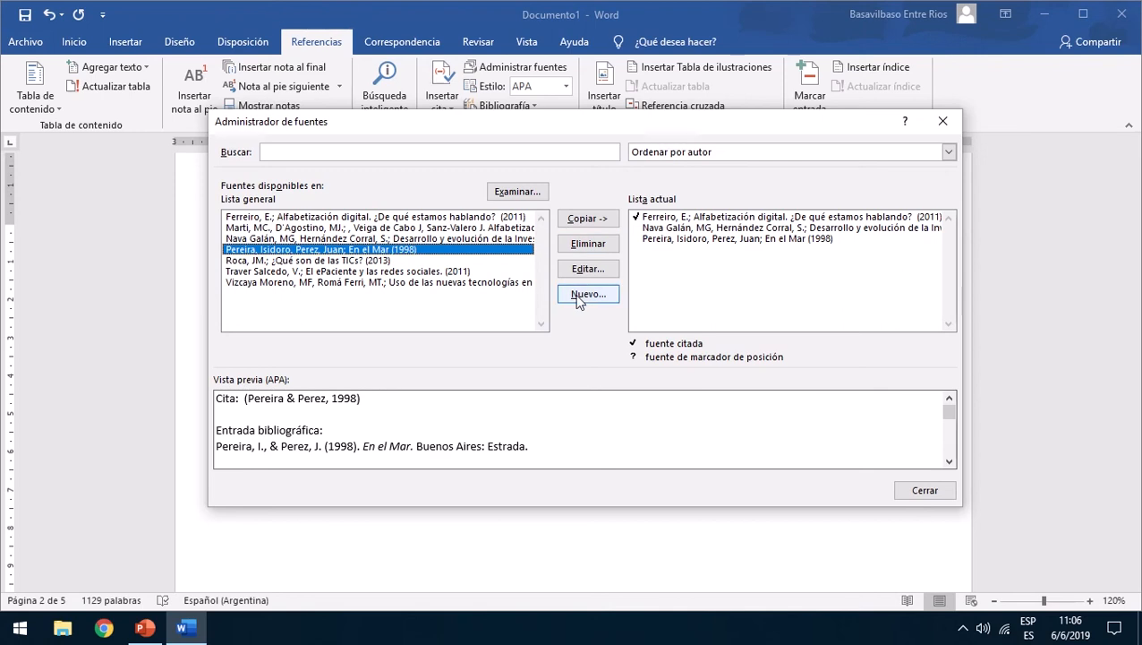
pyautogui.click(925, 489)
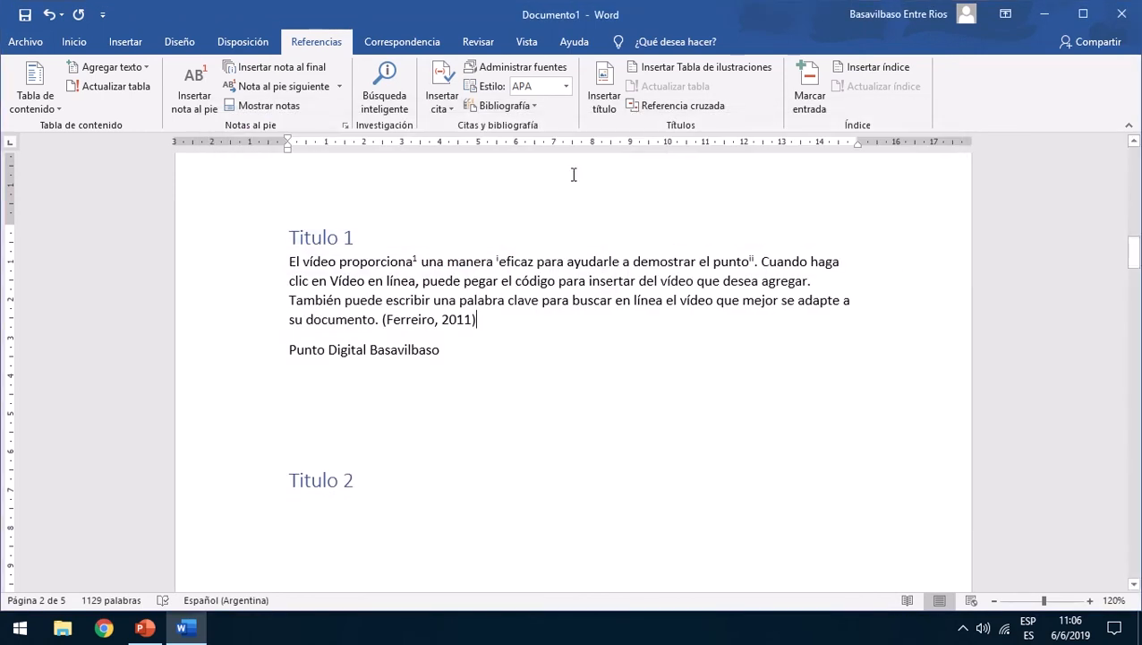
pyautogui.click(452, 99)
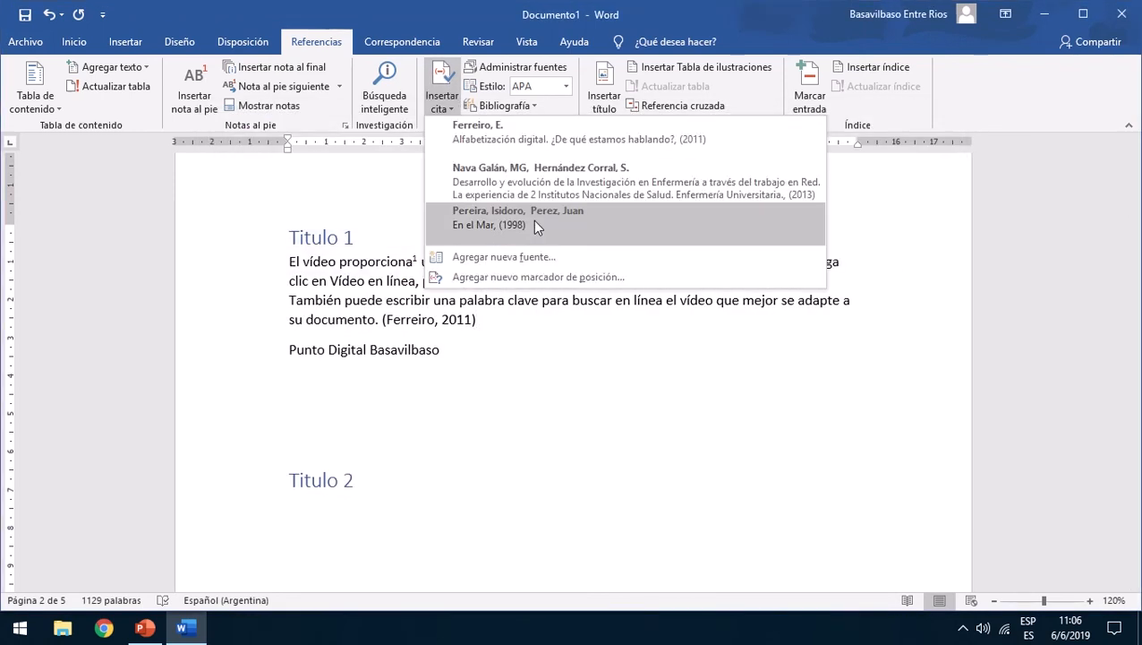
pyautogui.click(567, 224)
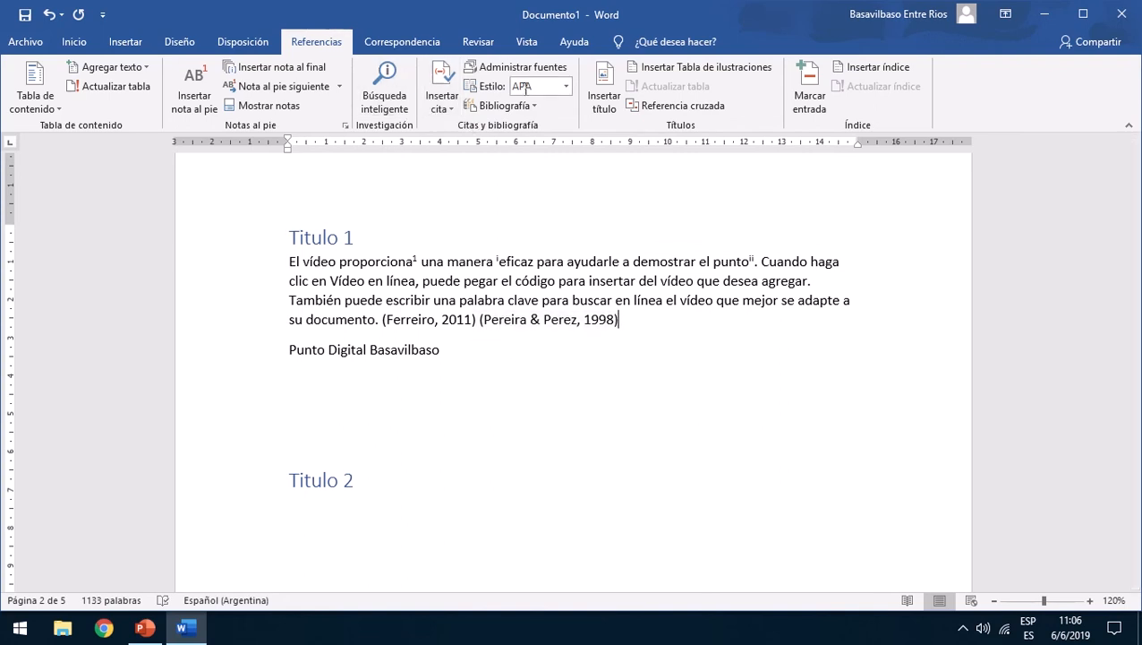
pyautogui.click(445, 108)
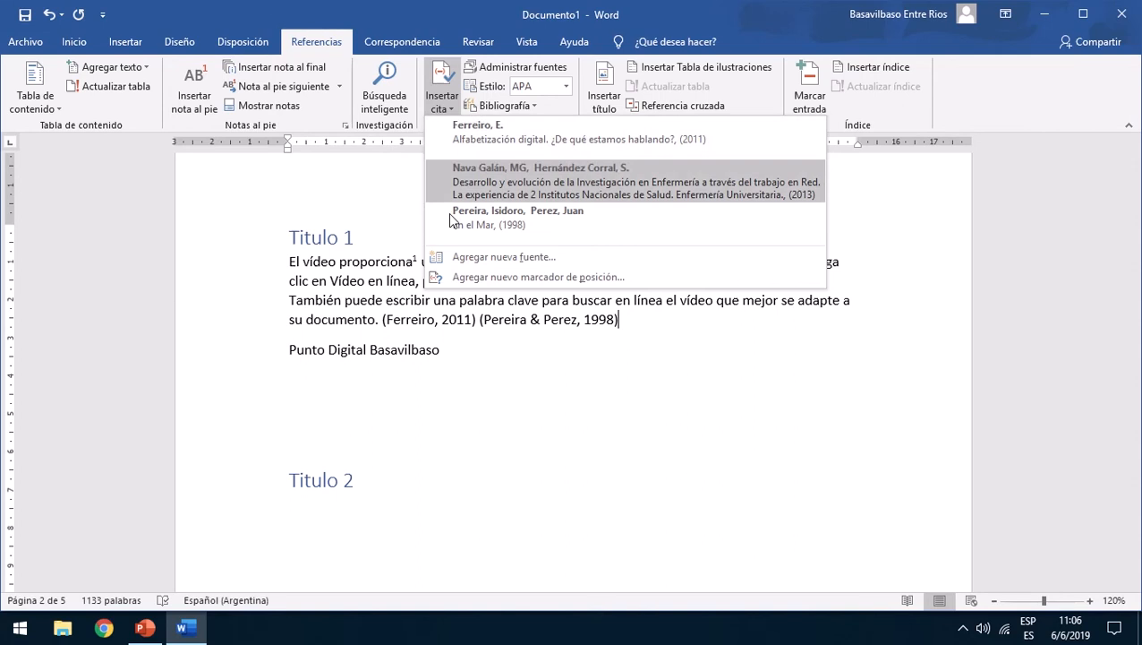
pyautogui.click(594, 350)
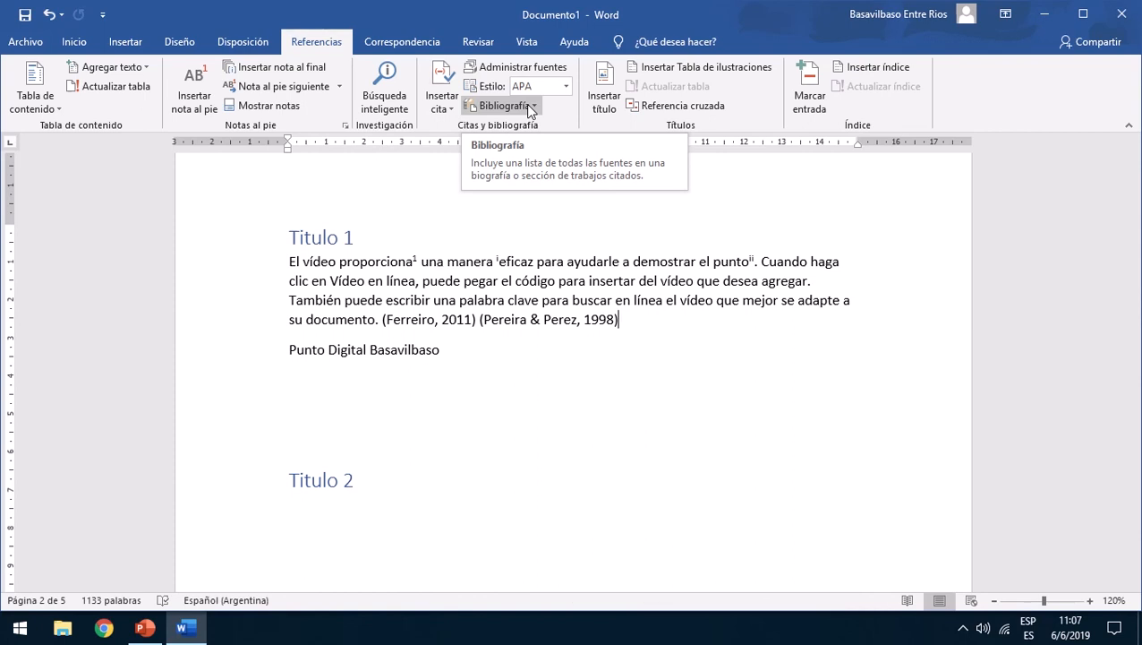
# Add two blank lines below the last Subtitulo 2 and insert the built-in Bibliografía there.
pyautogui.scroll(-10, 461, 381)
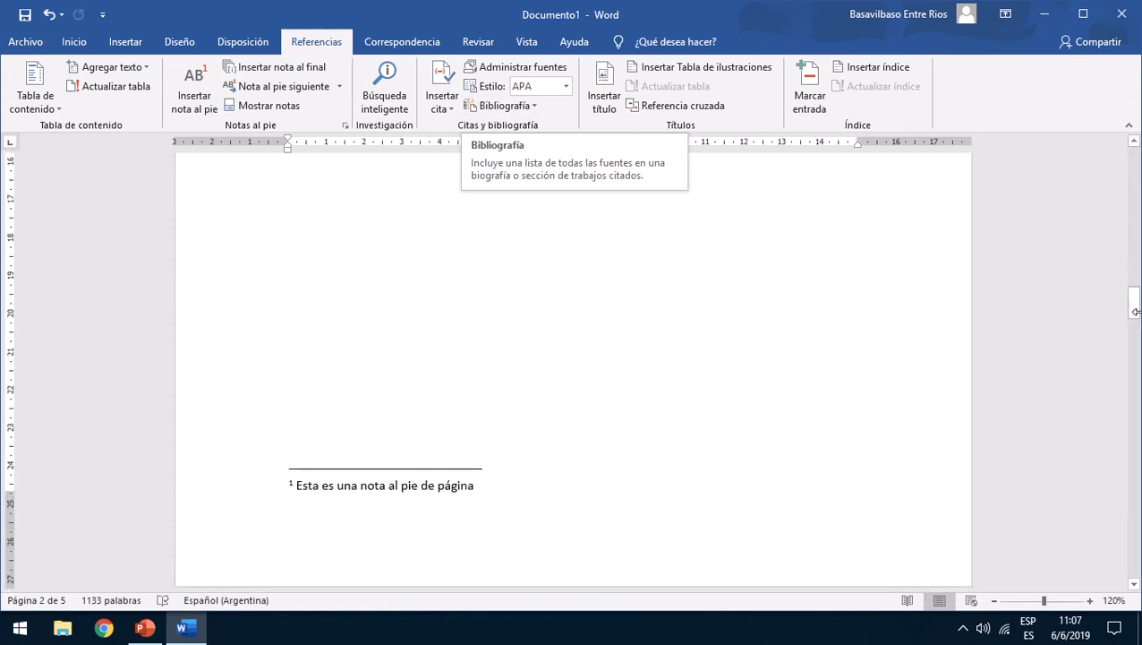
pyautogui.moveTo(1135, 311); pyautogui.dragTo(1135, 548)
pyautogui.click(591, 423)
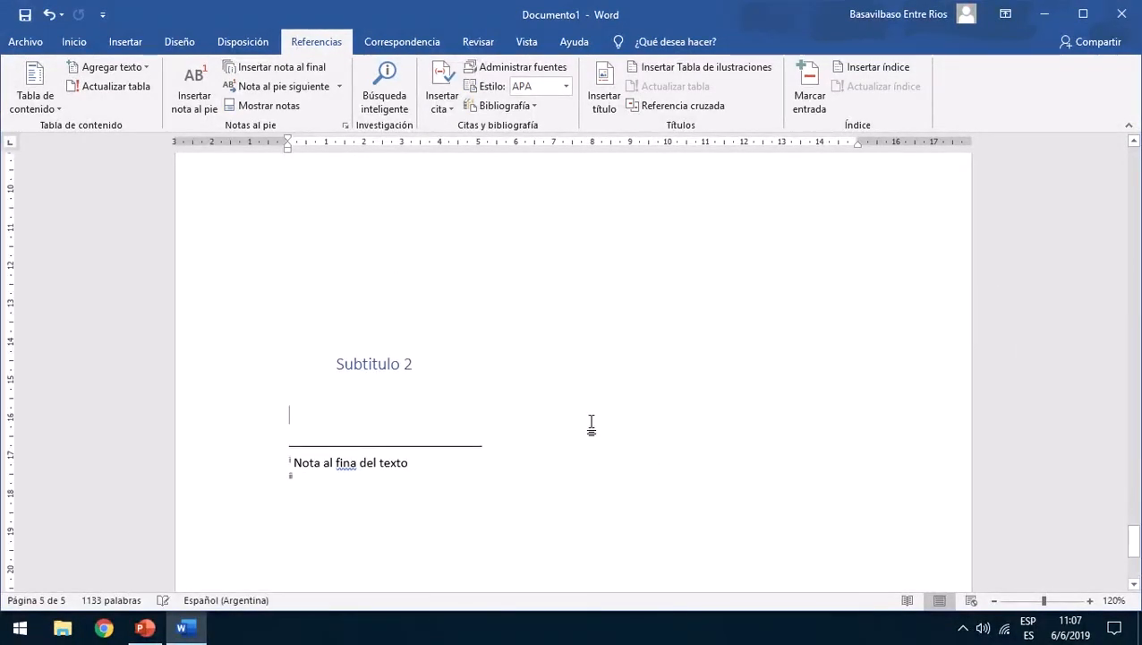
pyautogui.press('Return')
pyautogui.press('Return')
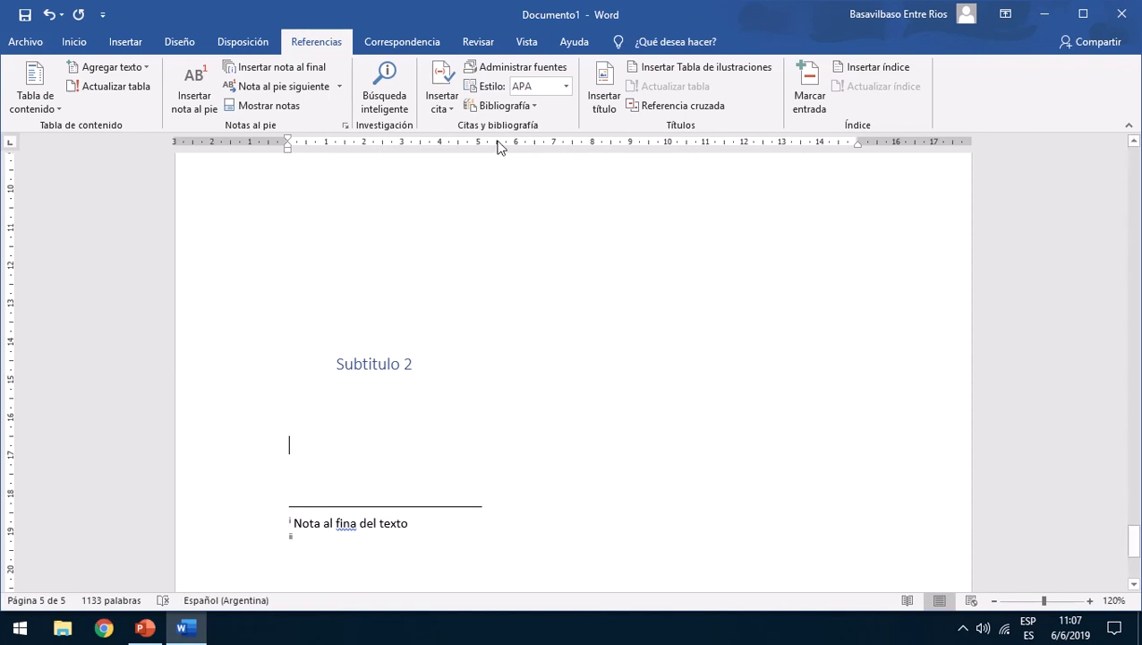
pyautogui.click(519, 105)
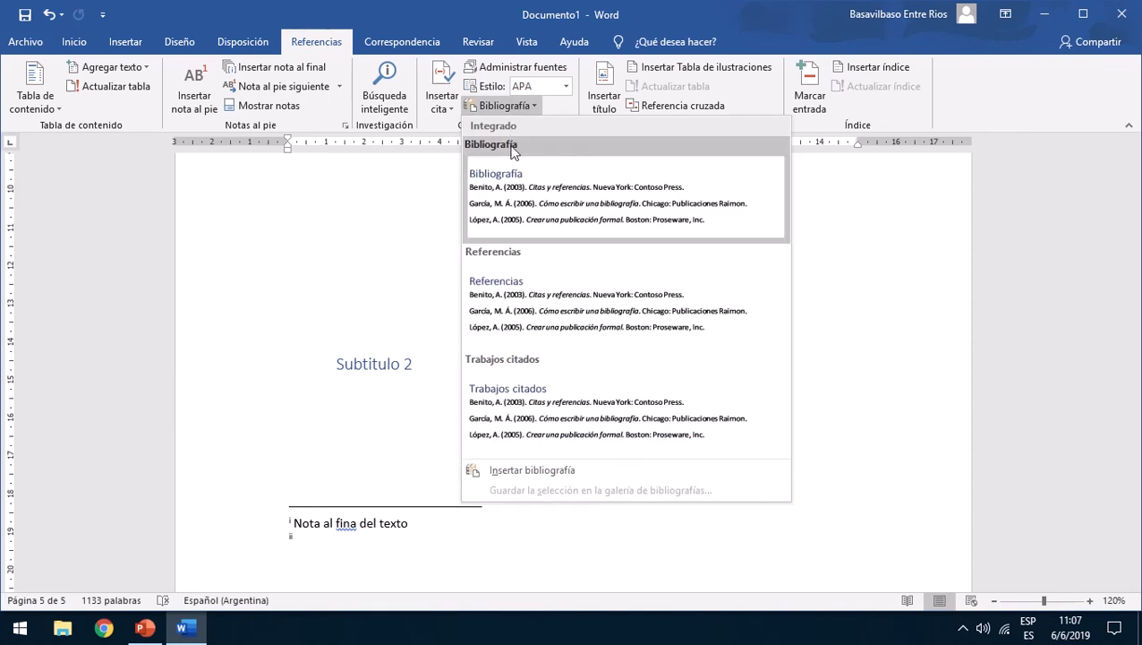
pyautogui.click(618, 204)
# Examine the inserted bibliography, its heading and its source entries.
pyautogui.scroll(-2, 615, 199)
pyautogui.click(512, 274)
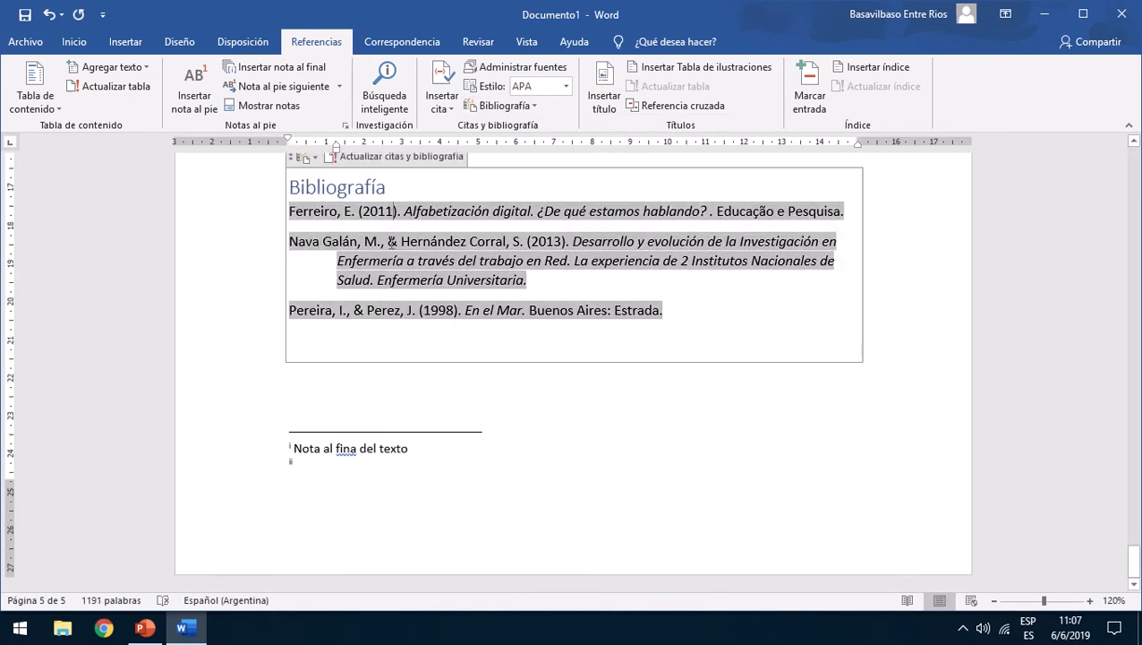
pyautogui.scroll(3, 376, 269)
pyautogui.click(308, 284)
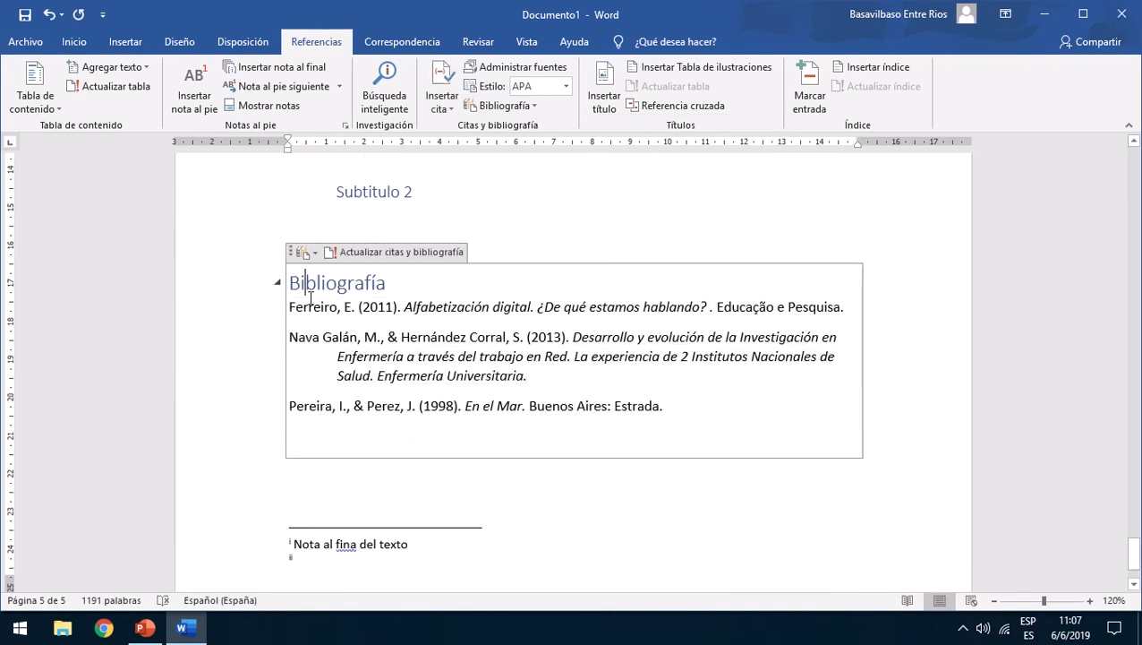
pyautogui.doubleClick(318, 283)
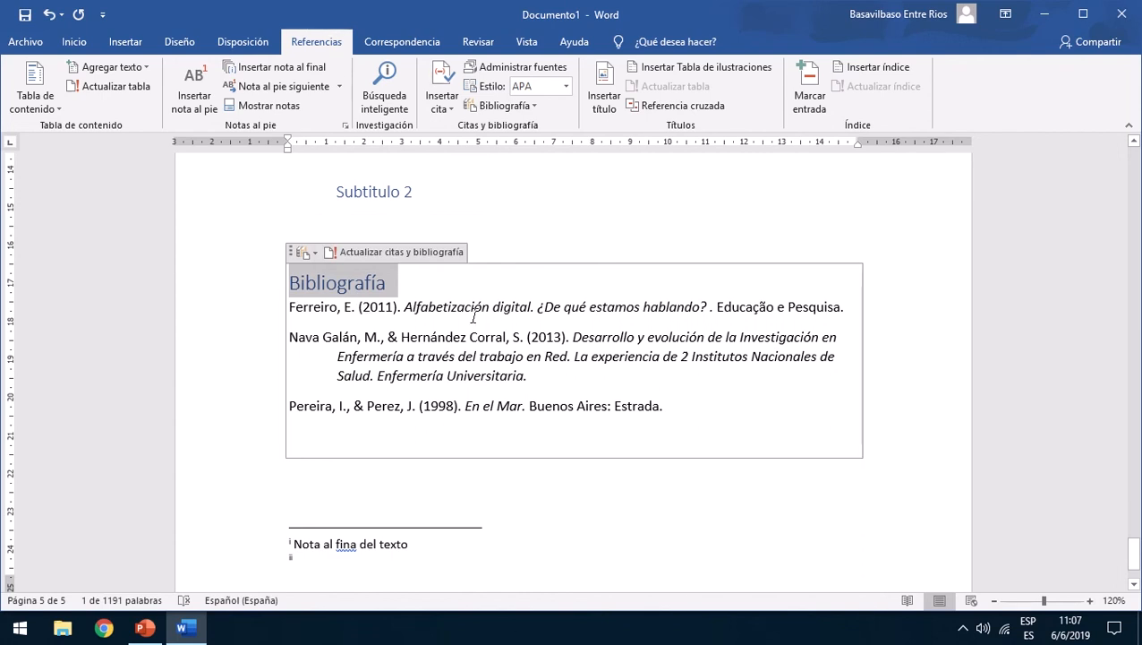
pyautogui.click(417, 310)
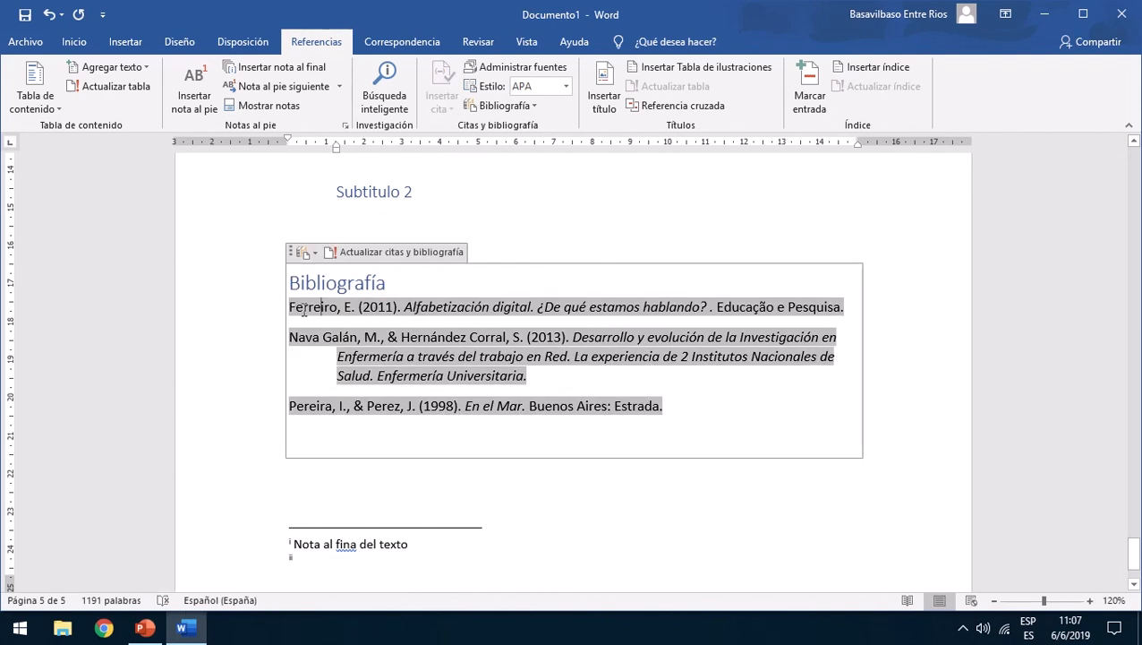
pyautogui.click(372, 310)
# Update the entire table of contents at the start of the document to include the bibliography heading.
pyautogui.moveTo(1133, 557); pyautogui.dragTo(1106, 154)
pyautogui.click(493, 311)
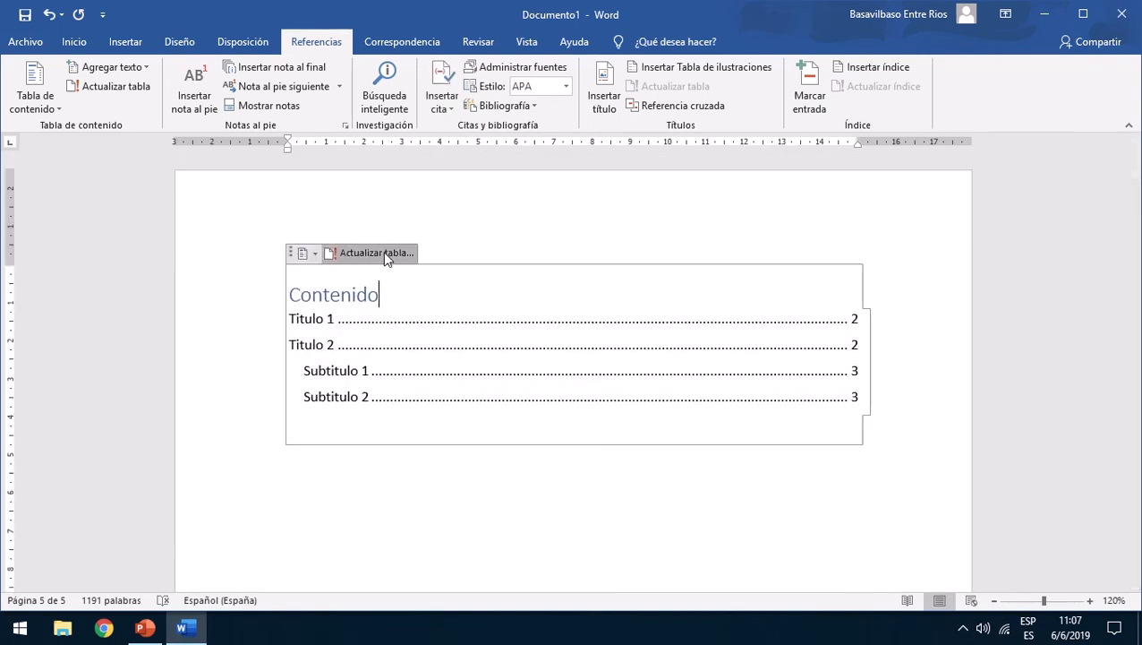
pyautogui.click(383, 250)
pyautogui.click(521, 314)
pyautogui.click(576, 336)
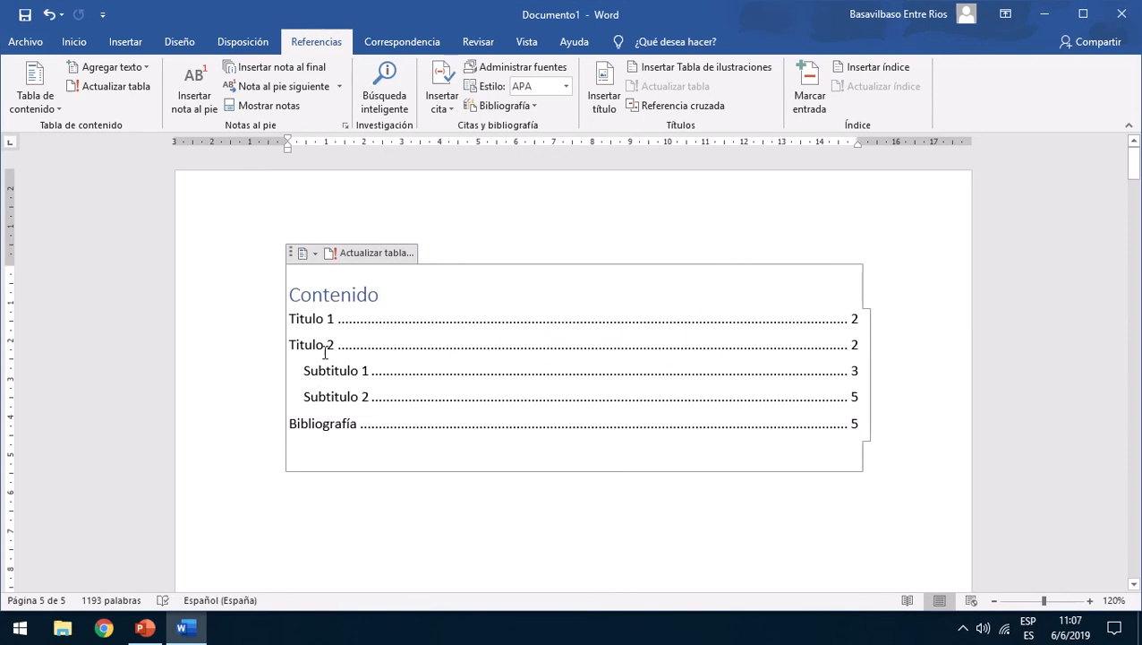
# Follow the Bibliografía entry in the table of contents and examine the heading and source list it leads to.
pyautogui.keyDown('ctrl'); pyautogui.click(342, 424); pyautogui.keyUp('ctrl')
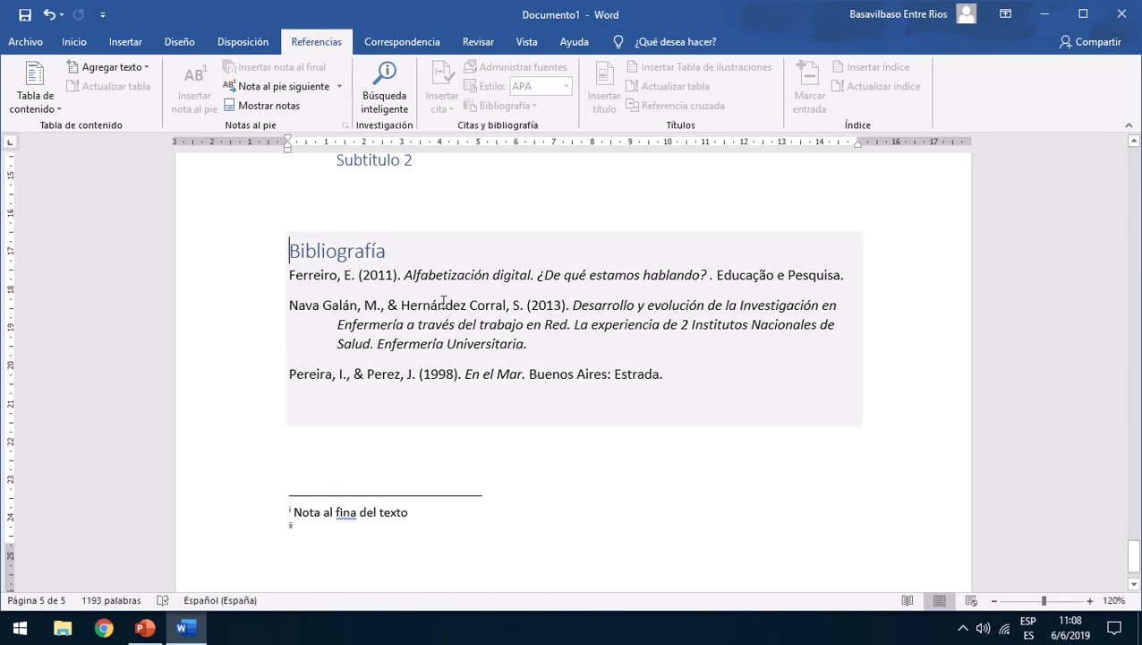
pyautogui.scroll(2, 444, 303)
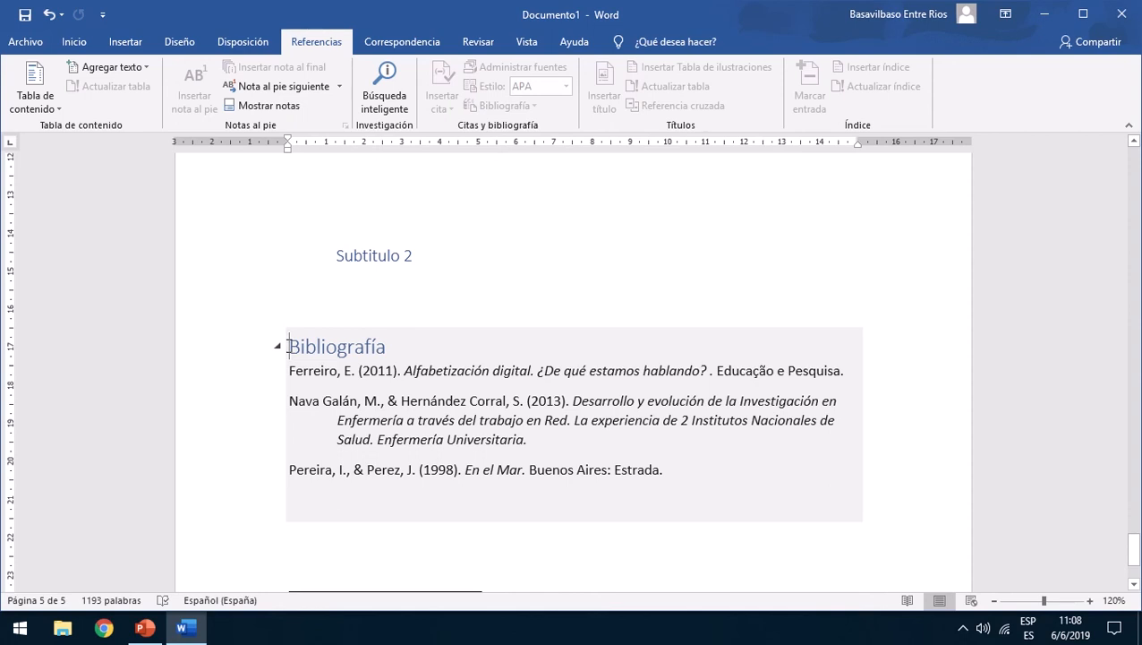
pyautogui.click(377, 346)
pyautogui.doubleClick(377, 346)
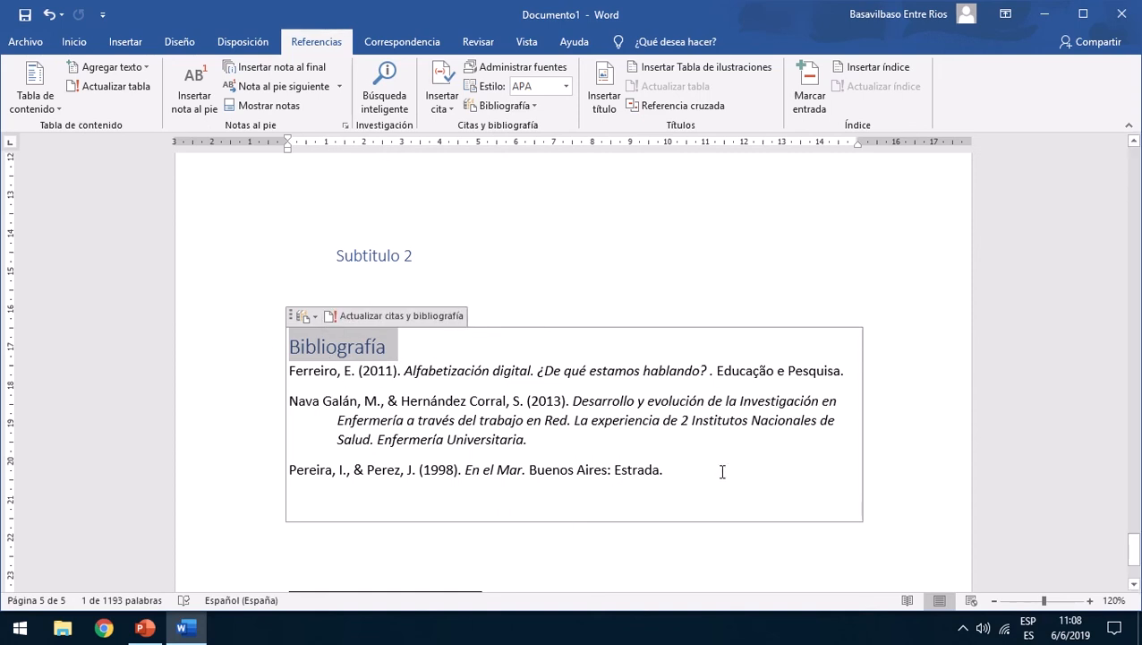
pyautogui.moveTo(722, 472); pyautogui.dragTo(330, 385)
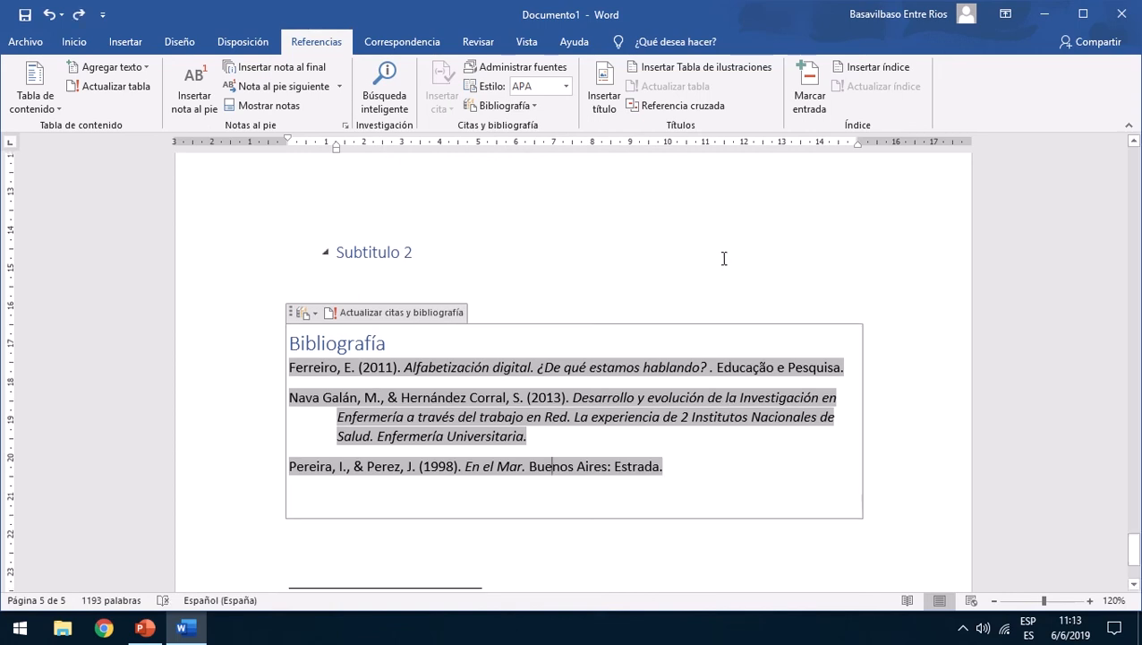
# Insert the picture 1366x768.jpg from drive D: in the blank area above the last Subtitulo 2.
pyautogui.scroll(1, 709, 273)
pyautogui.scroll(1, 709, 273)
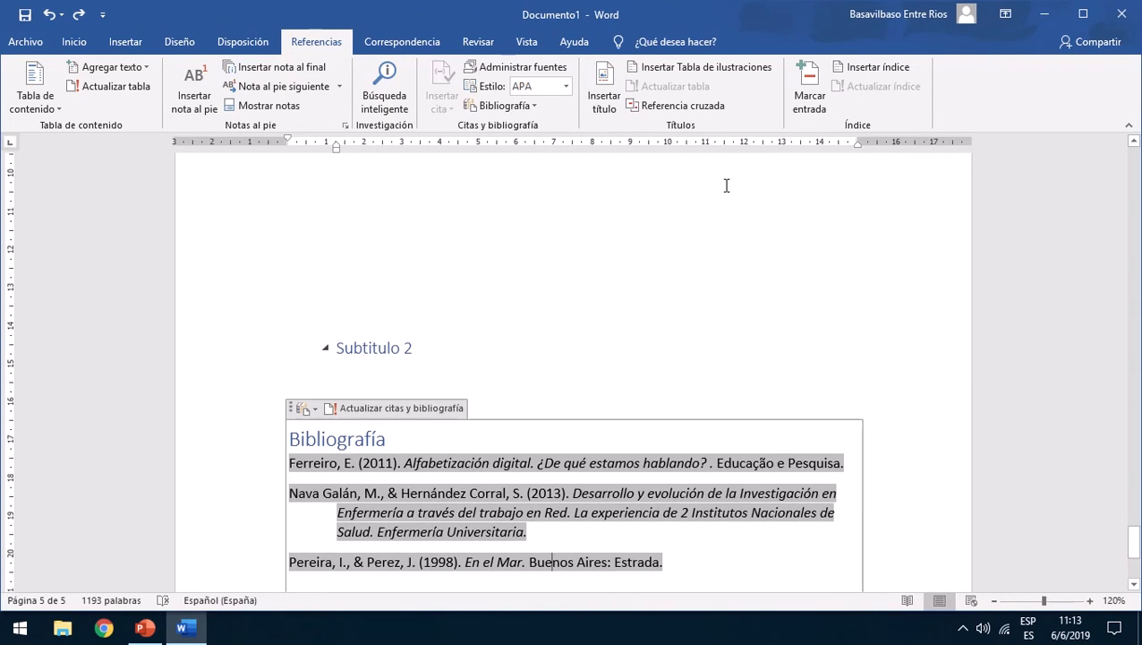
pyautogui.scroll(1, 673, 278)
pyautogui.scroll(3, 672, 277)
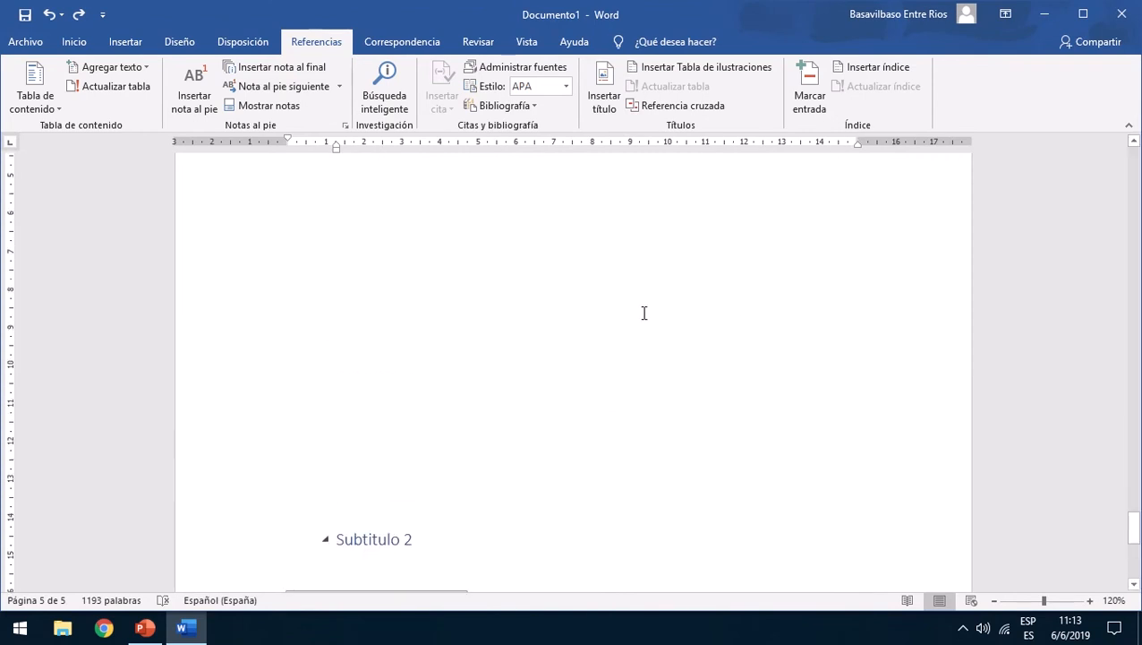
pyautogui.click(600, 285)
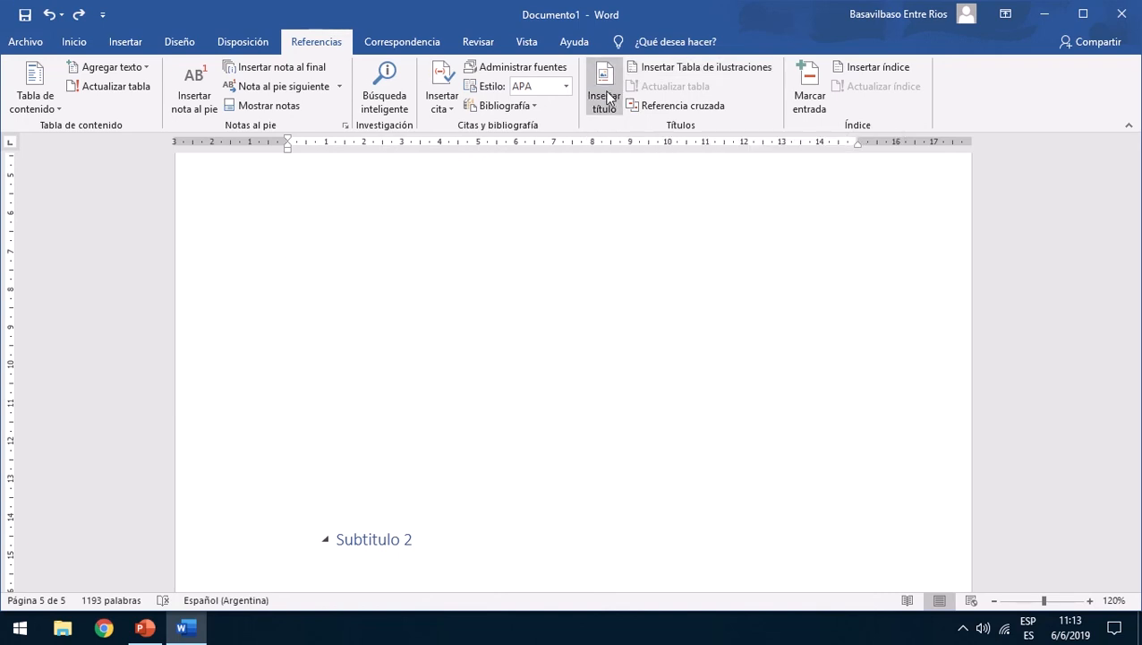
pyautogui.click(146, 43)
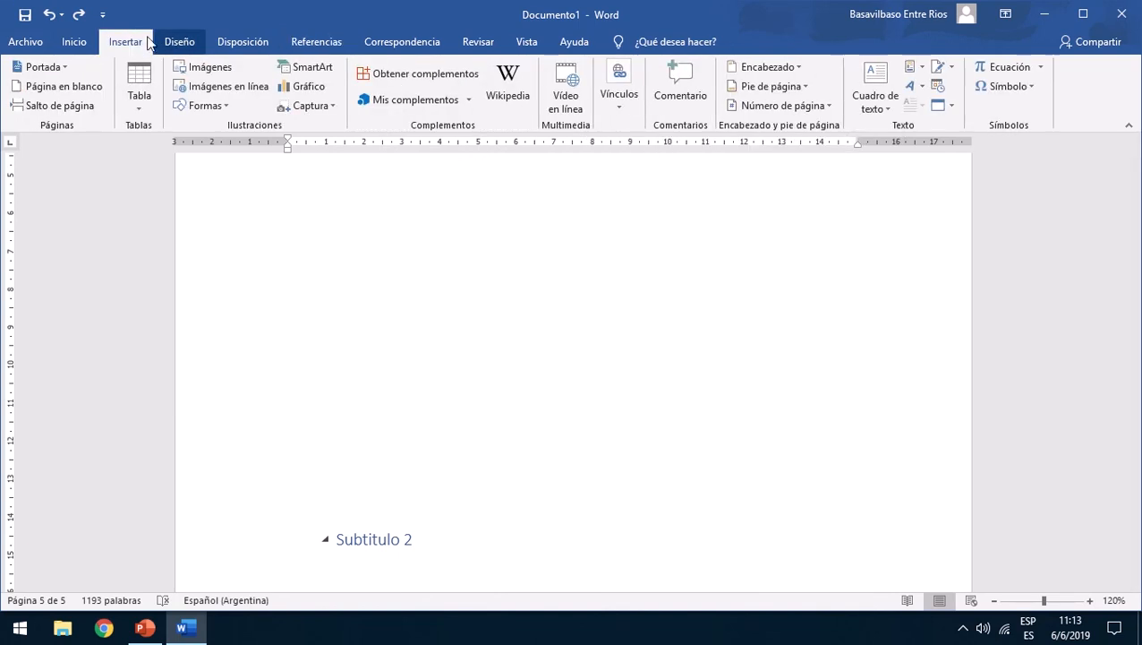
pyautogui.click(193, 67)
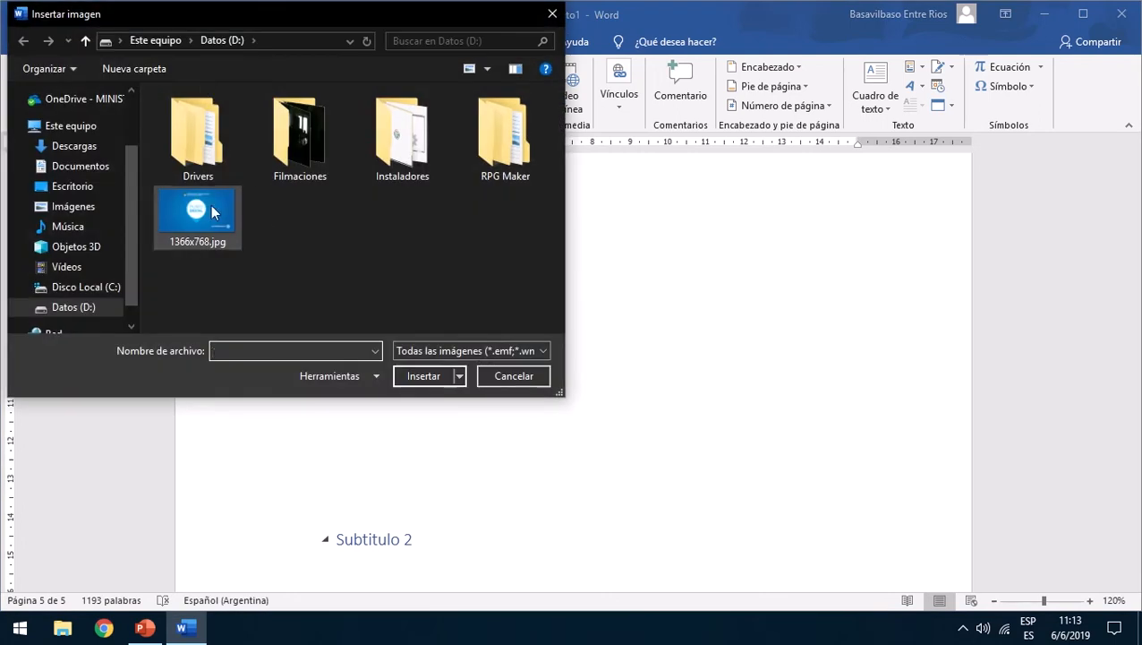
pyautogui.doubleClick(213, 211)
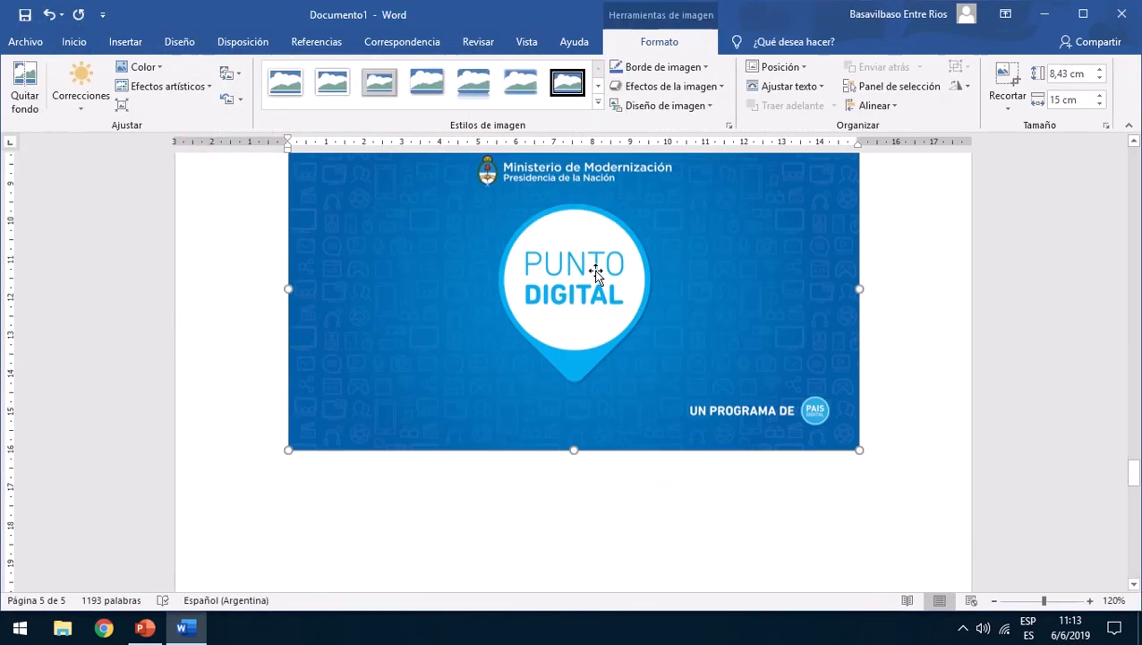
# Set the picture's text wrapping to Estrecho, shrink it to about 6.8 by 3.82 cm and move it slightly inward on the page.
pyautogui.click(788, 86)
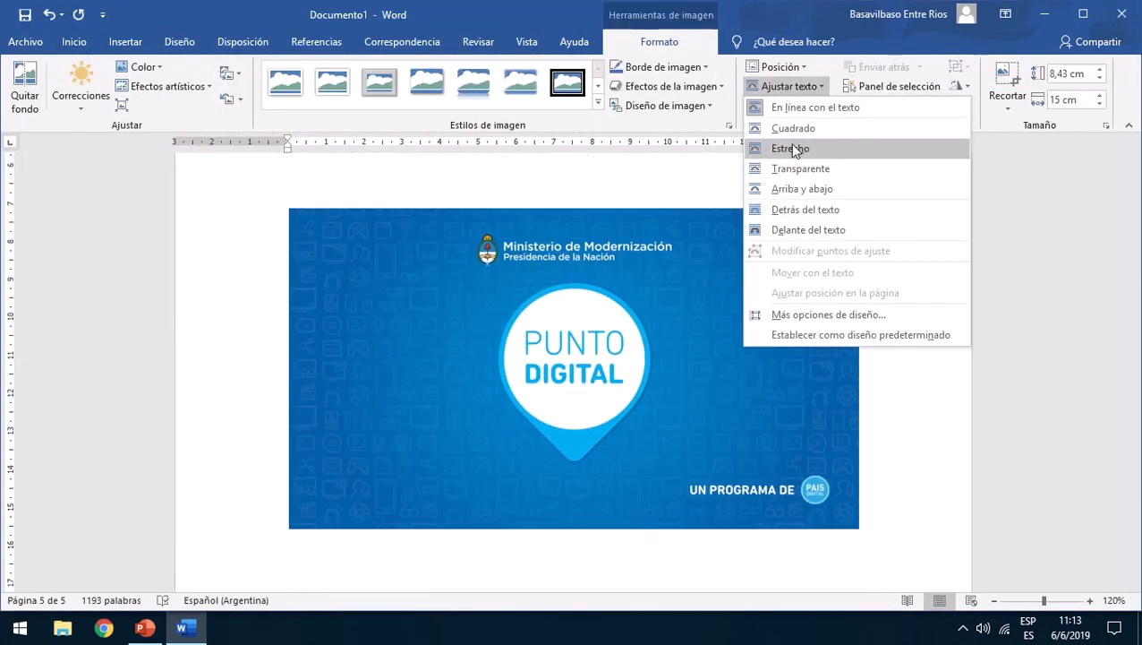
pyautogui.click(791, 149)
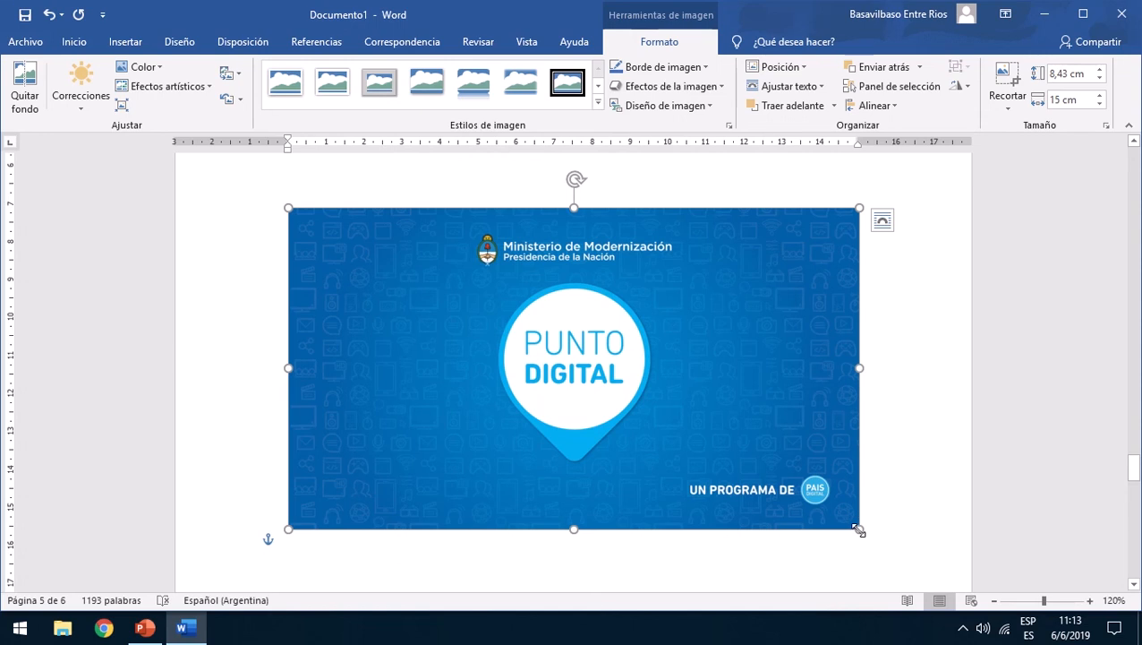
pyautogui.moveTo(859, 530); pyautogui.dragTo(535, 351)
pyautogui.moveTo(421, 329); pyautogui.dragTo(500, 294)
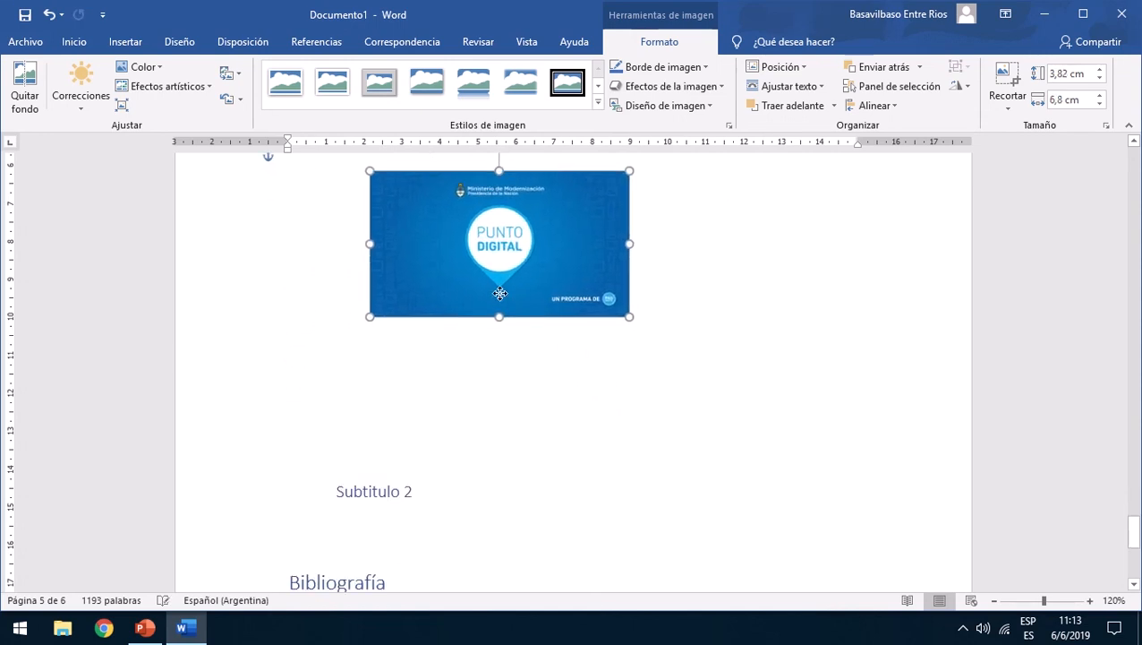
pyautogui.scroll(2, 607, 245)
pyautogui.click(294, 45)
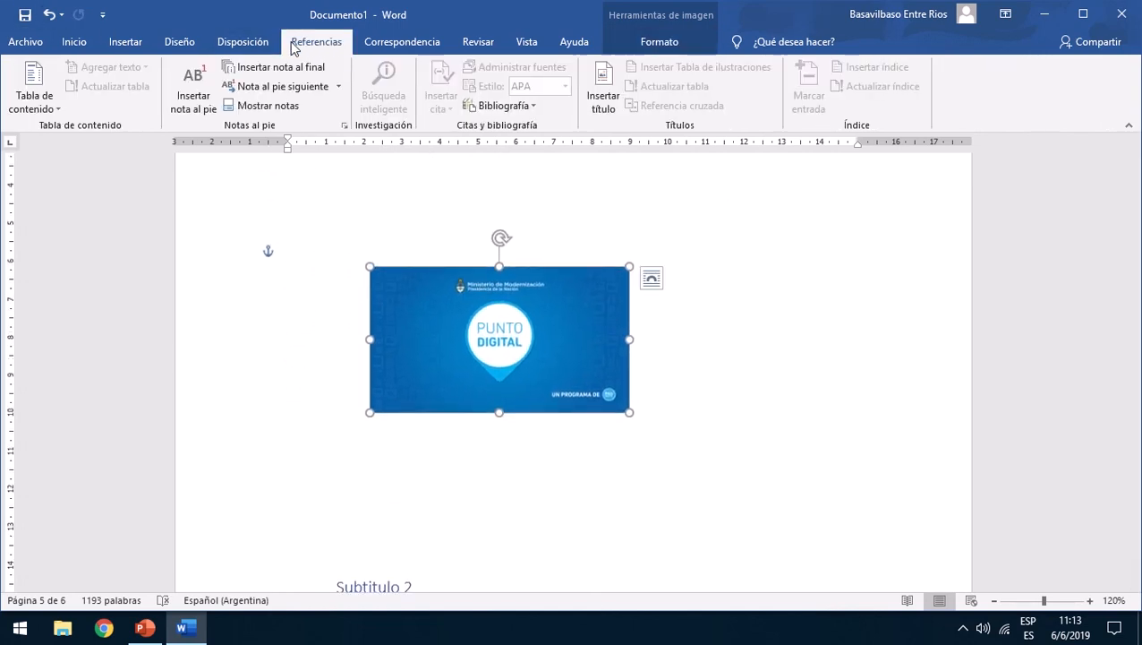
pyautogui.click(616, 105)
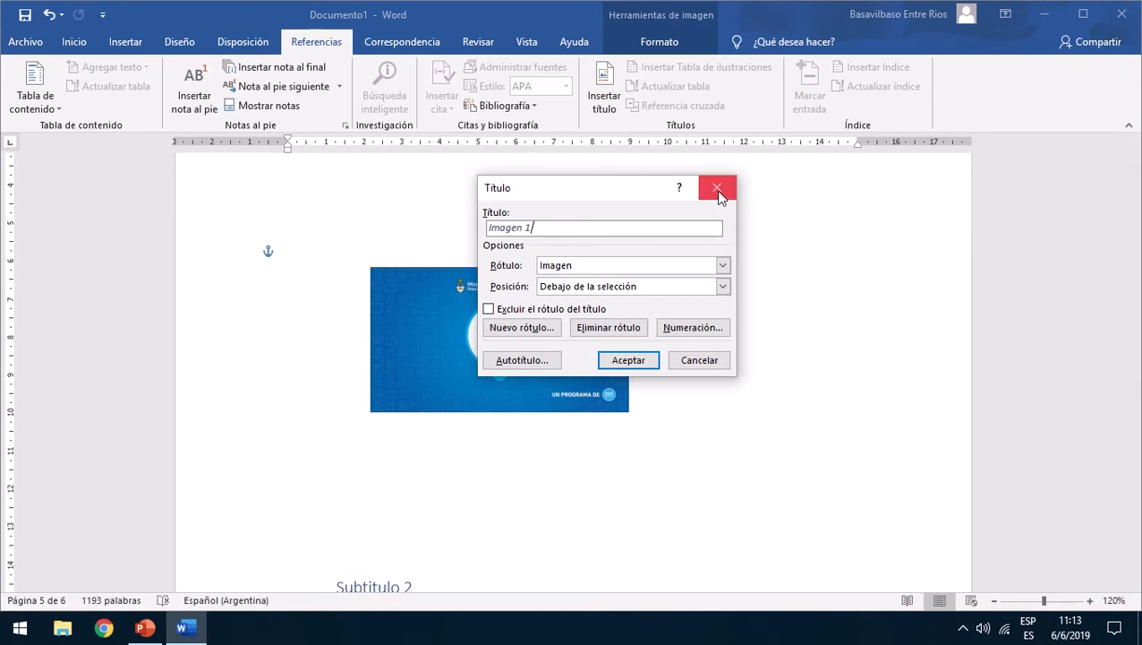
pyautogui.click(717, 188)
pyautogui.click(692, 334)
pyautogui.click(475, 311)
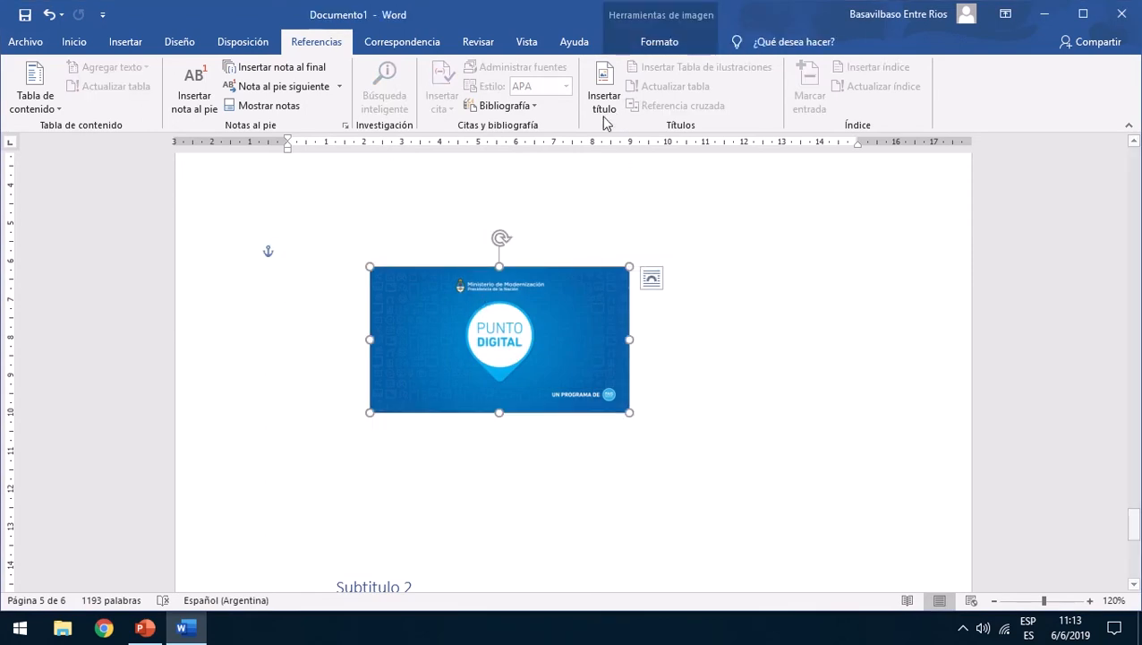
# Start a caption for the Punto Digital picture and choose Imagen as its label.
pyautogui.click(742, 294)
pyautogui.click(576, 334)
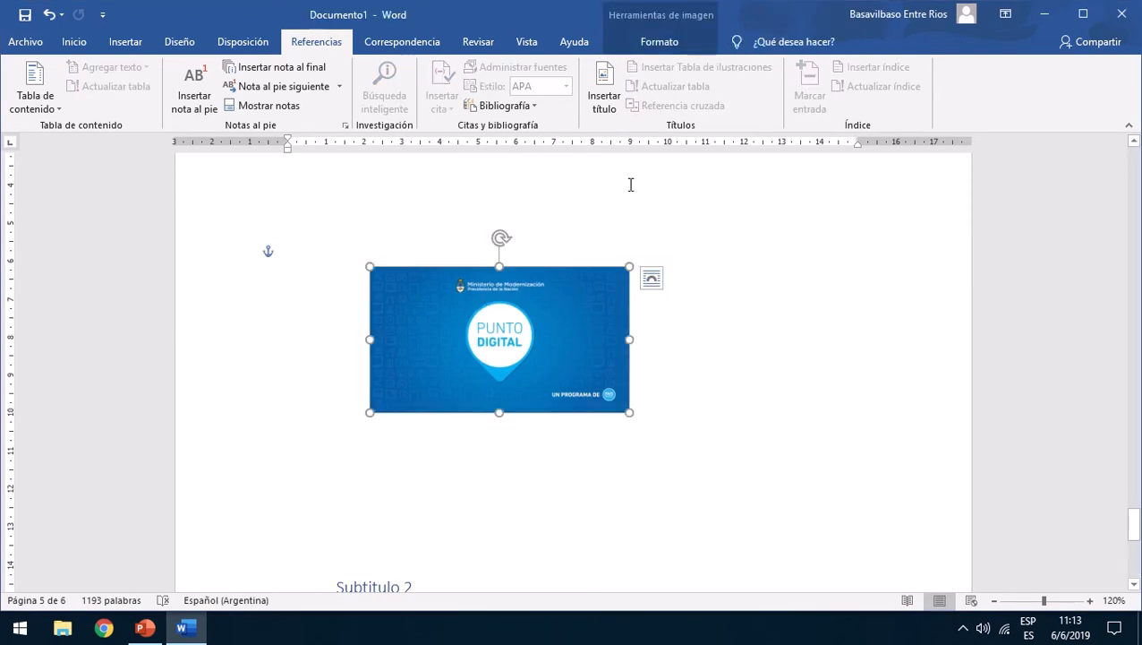
pyautogui.click(599, 74)
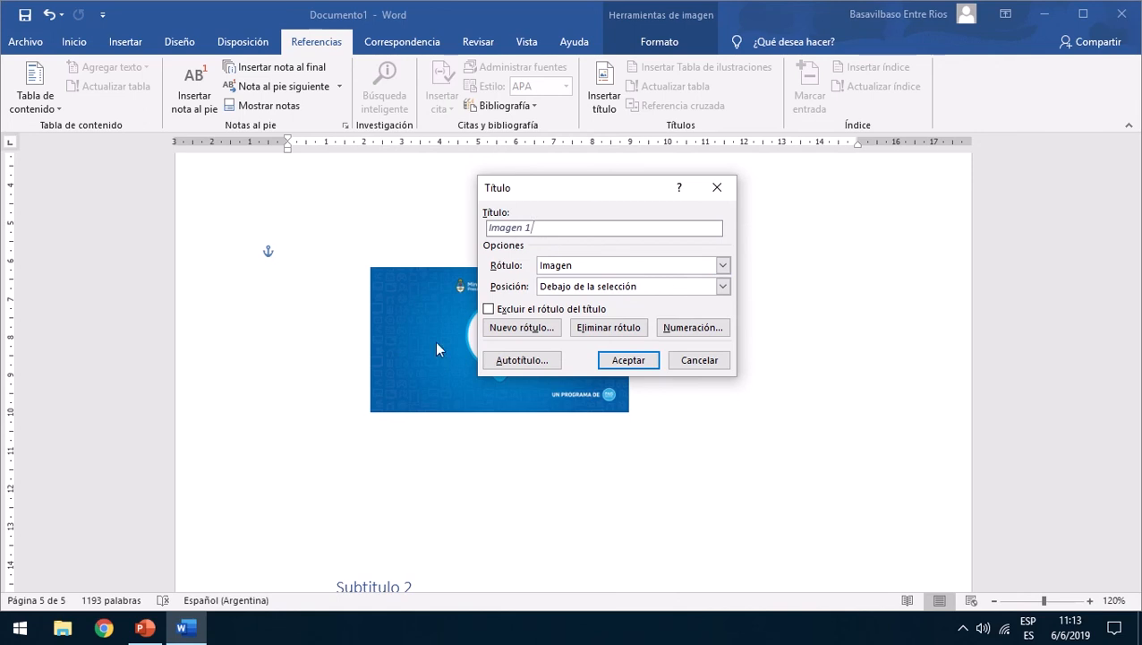
pyautogui.click(590, 267)
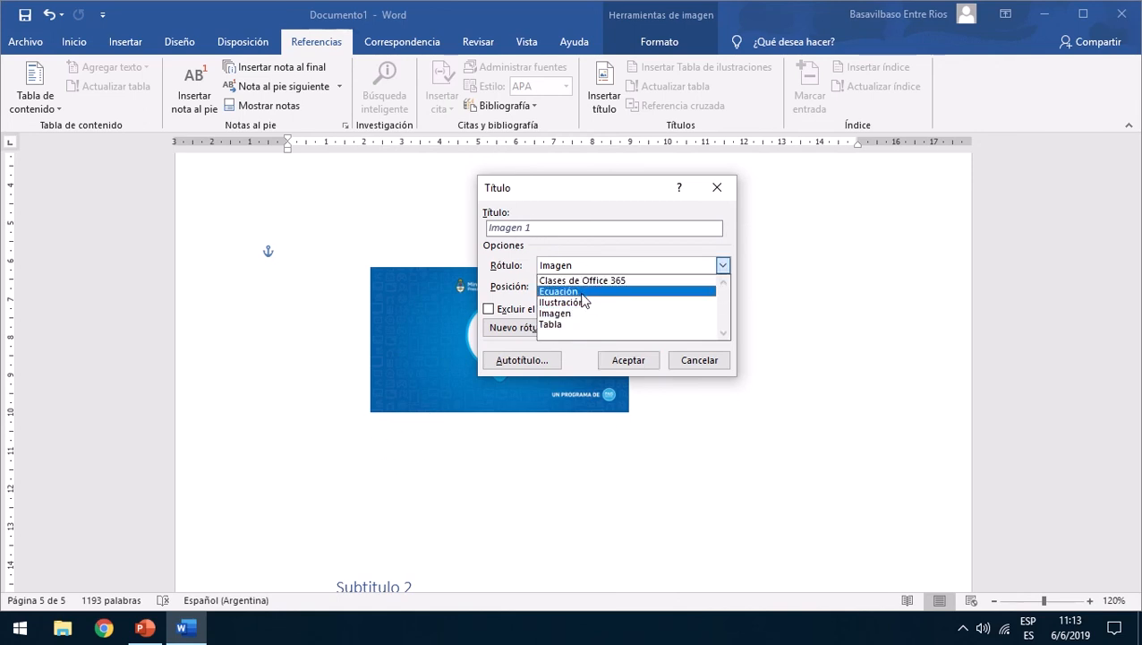
pyautogui.click(583, 290)
pyautogui.click(605, 269)
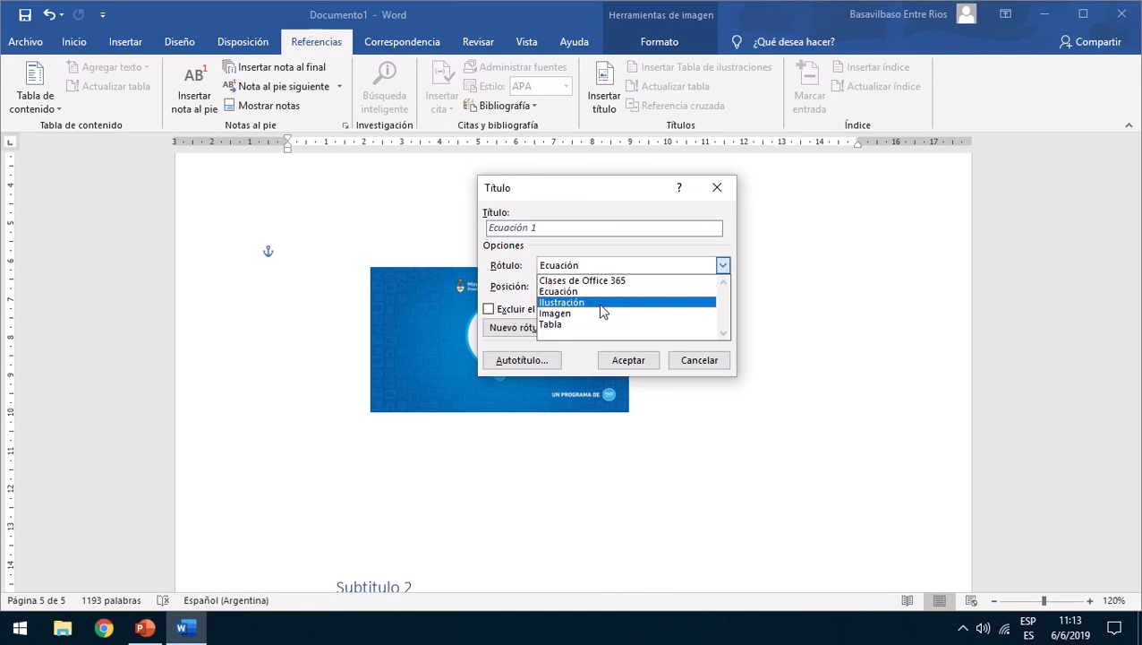
pyautogui.click(592, 314)
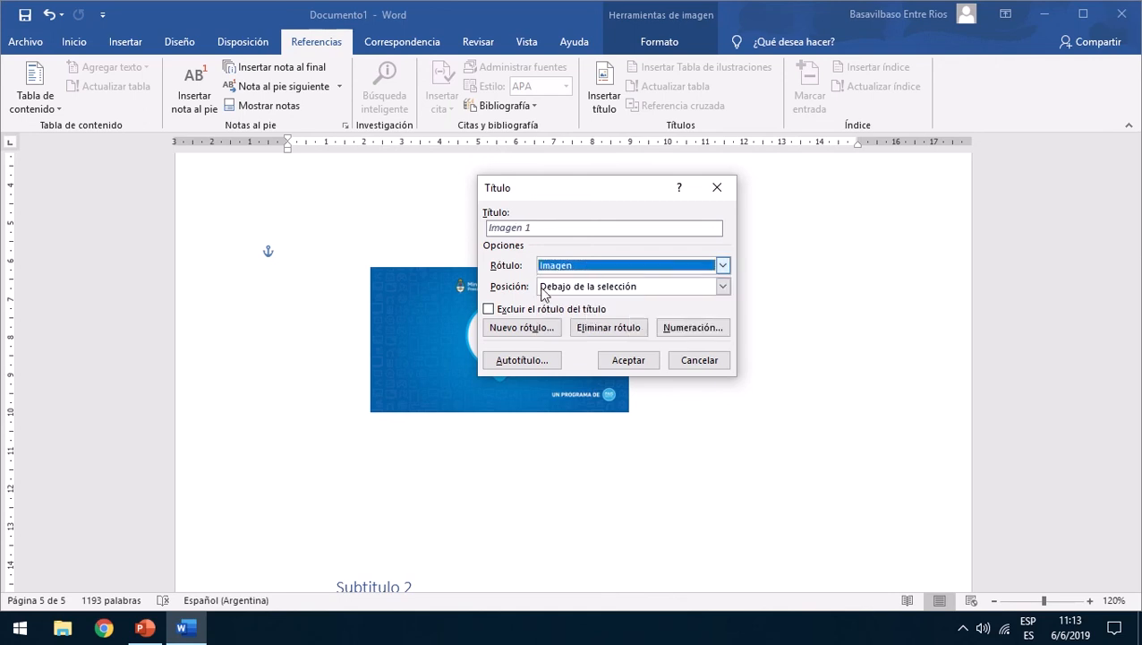
# Create a new caption label named Ilustraciones and select it for the picture.
pyautogui.click(523, 327)
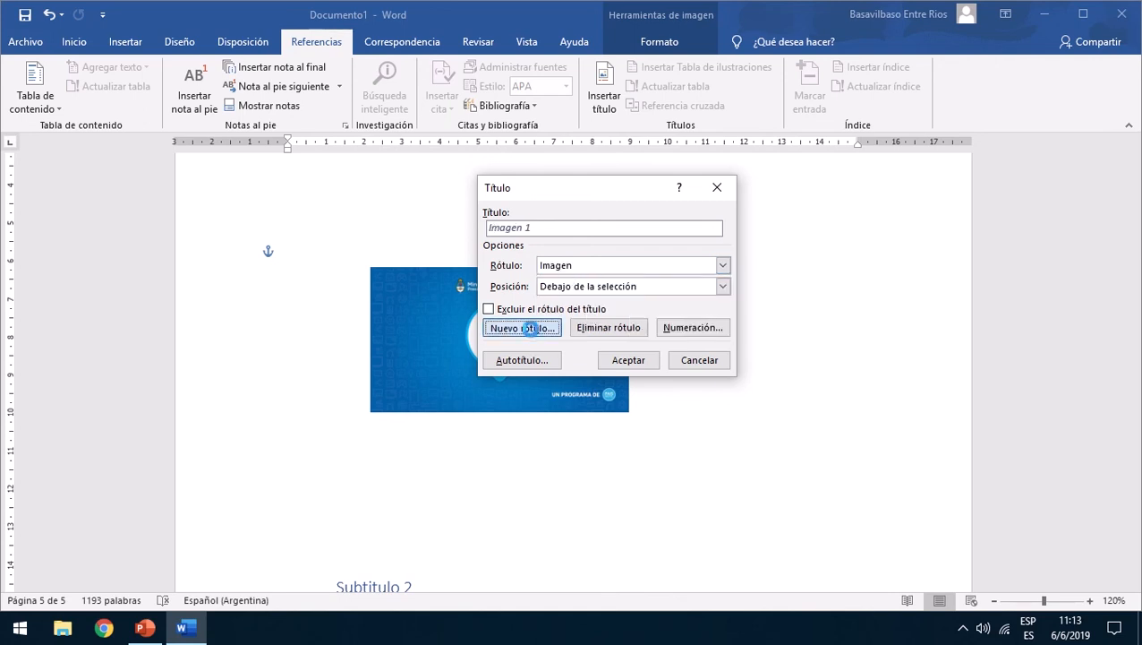
pyautogui.moveTo(521, 252); pyautogui.dragTo(555, 244)
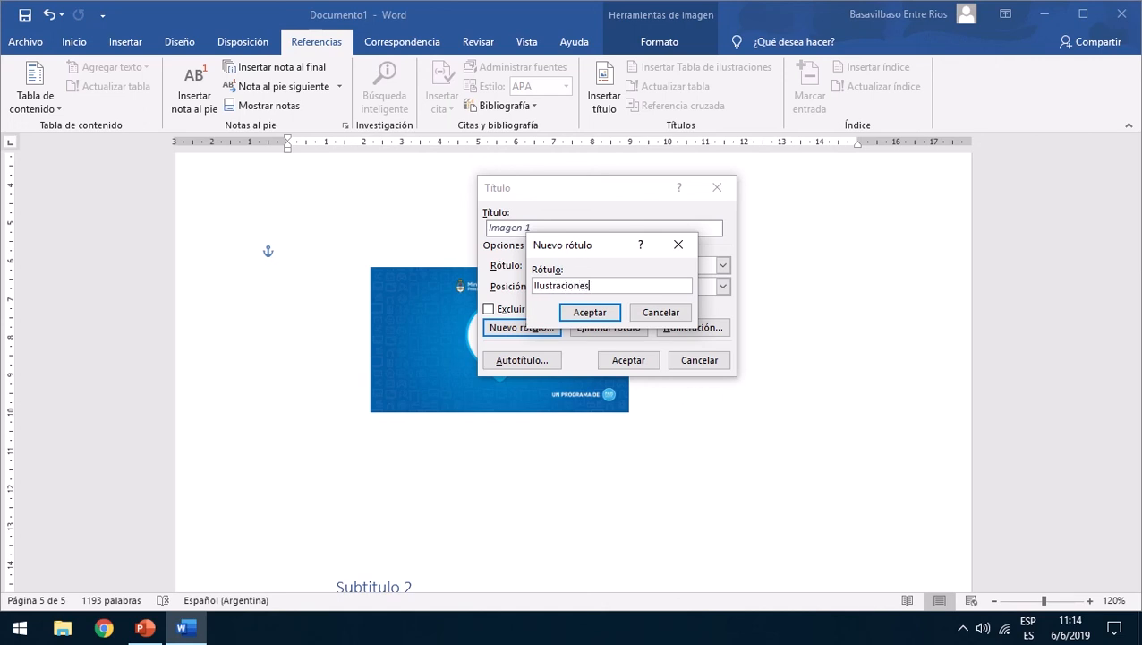
pyautogui.click(582, 313)
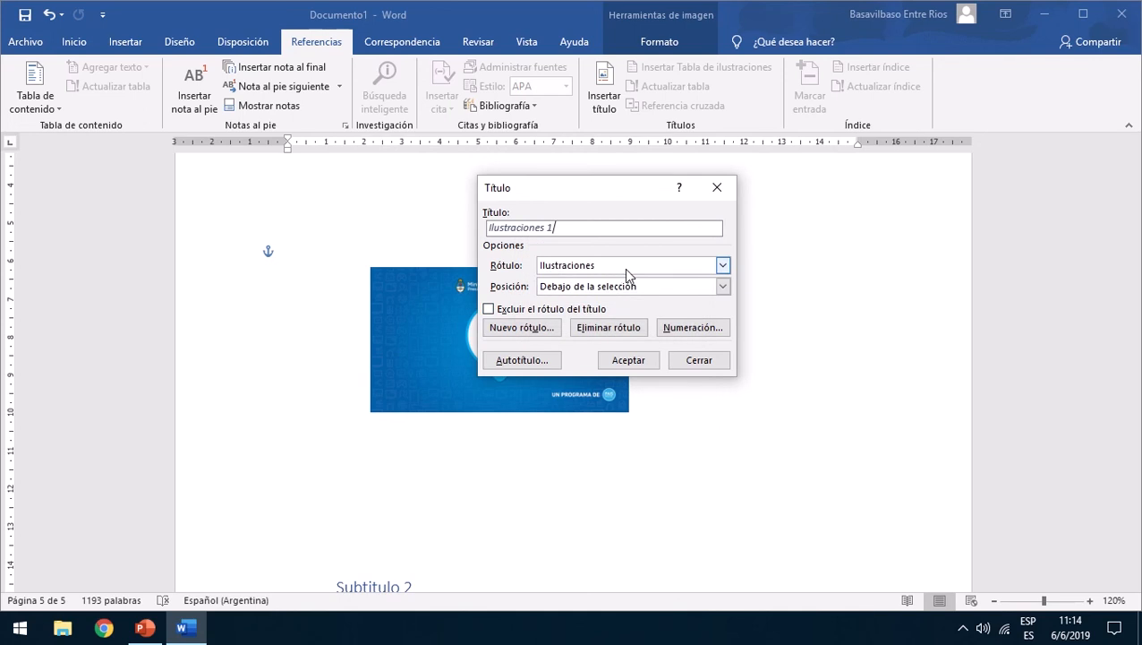
pyautogui.click(624, 268)
pyautogui.click(614, 313)
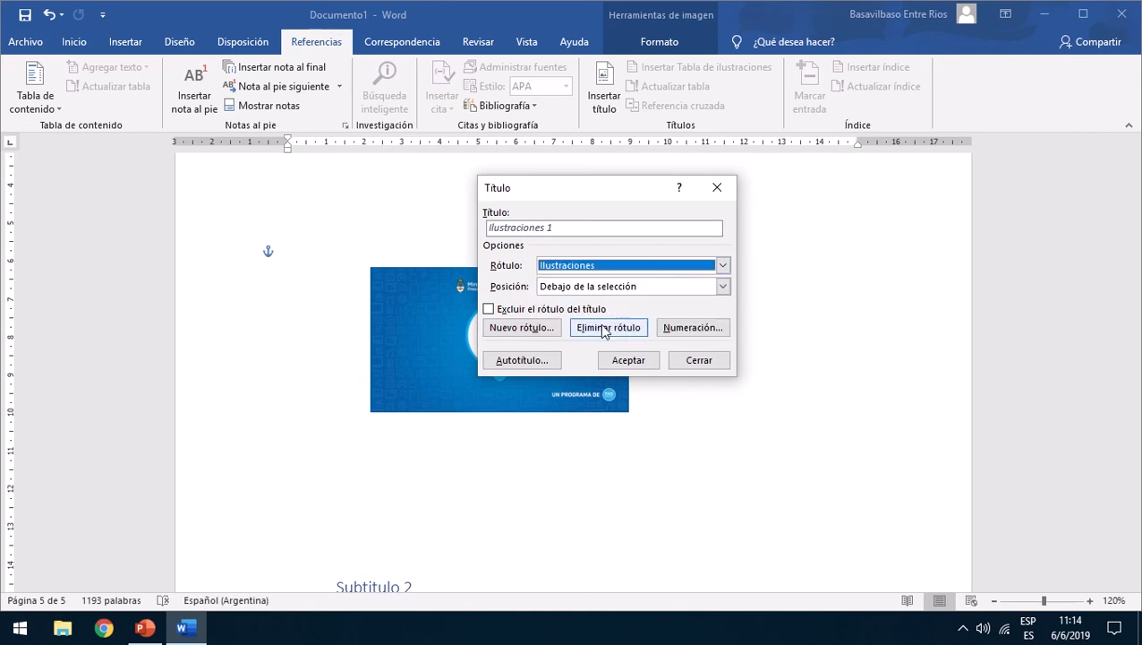
# Switch the caption label to Ilustración, insert the caption below the picture and add an empty line after it.
pyautogui.click(602, 269)
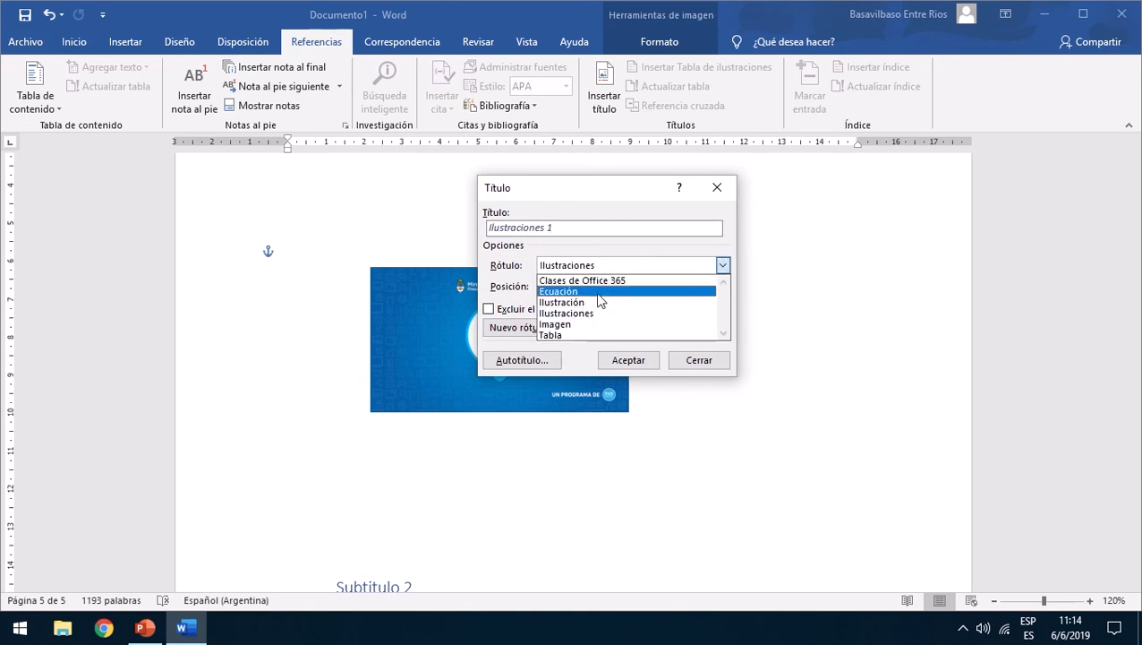
pyautogui.click(597, 299)
pyautogui.click(640, 283)
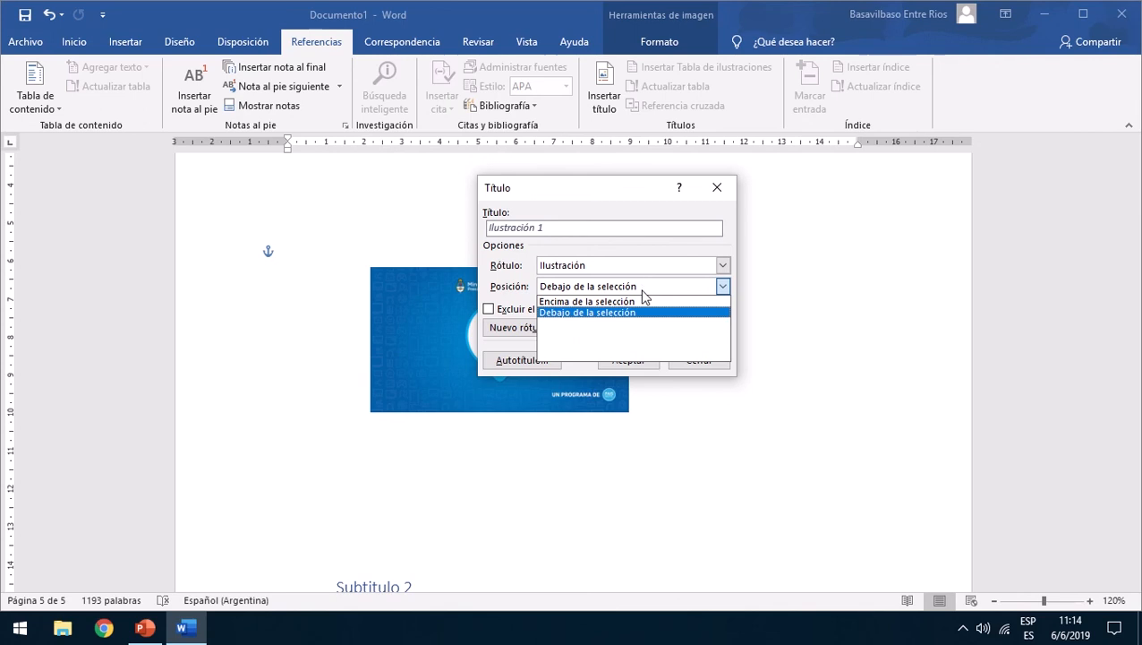
pyautogui.click(641, 299)
pyautogui.click(641, 285)
pyautogui.click(619, 312)
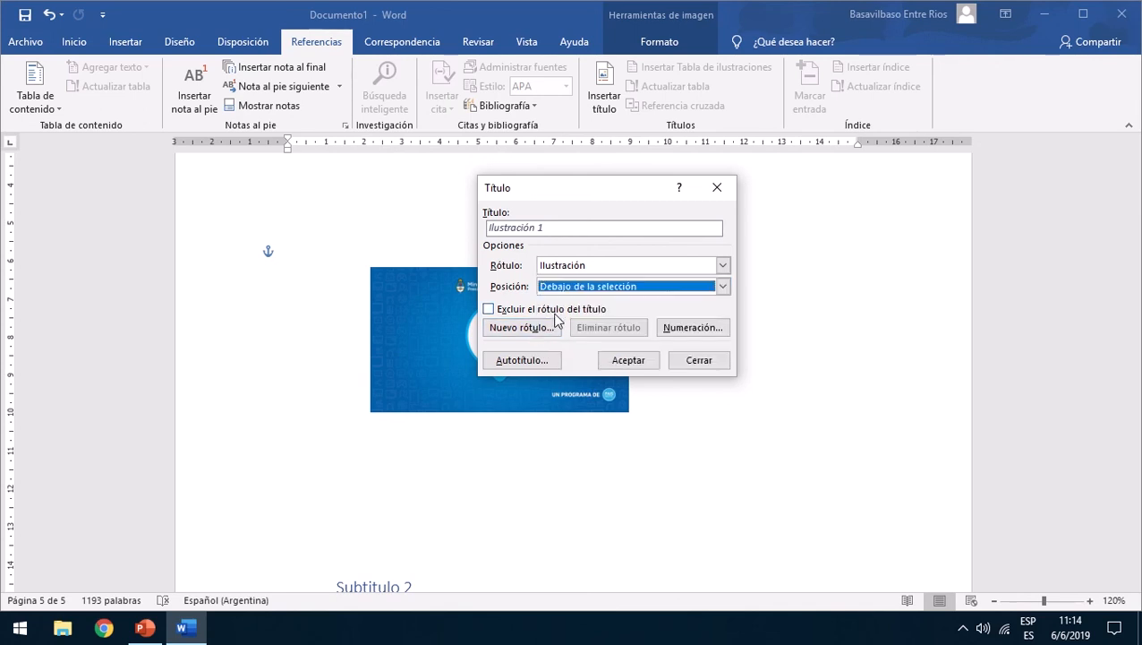
pyautogui.click(667, 328)
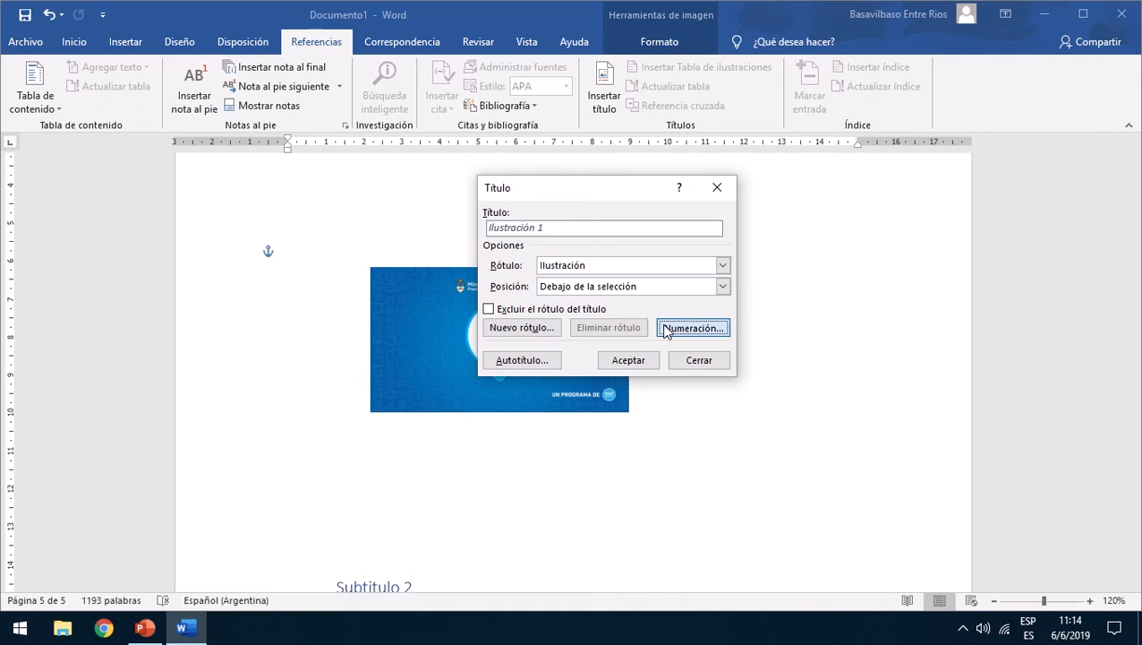
pyautogui.click(629, 361)
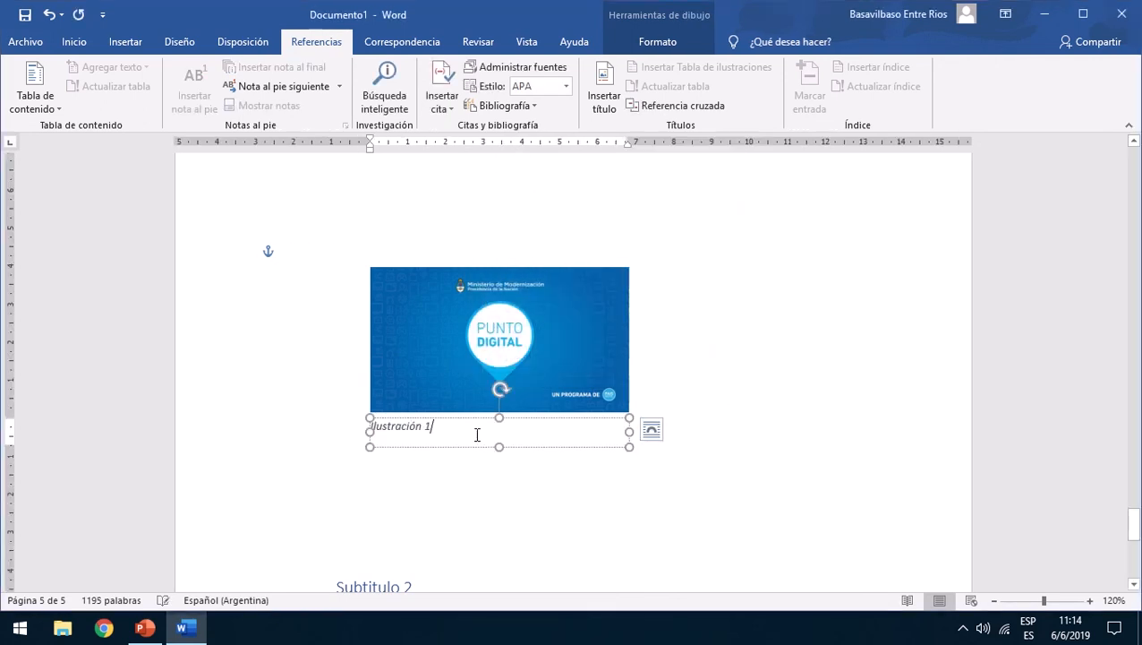
pyautogui.press('Return')
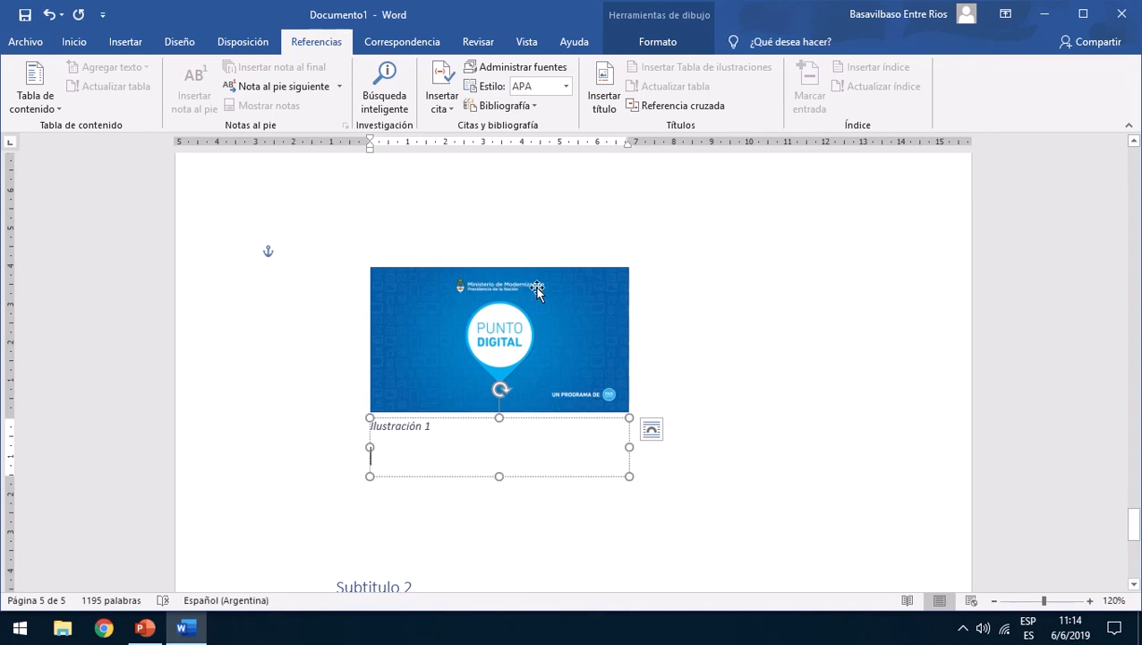
pyautogui.click(745, 331)
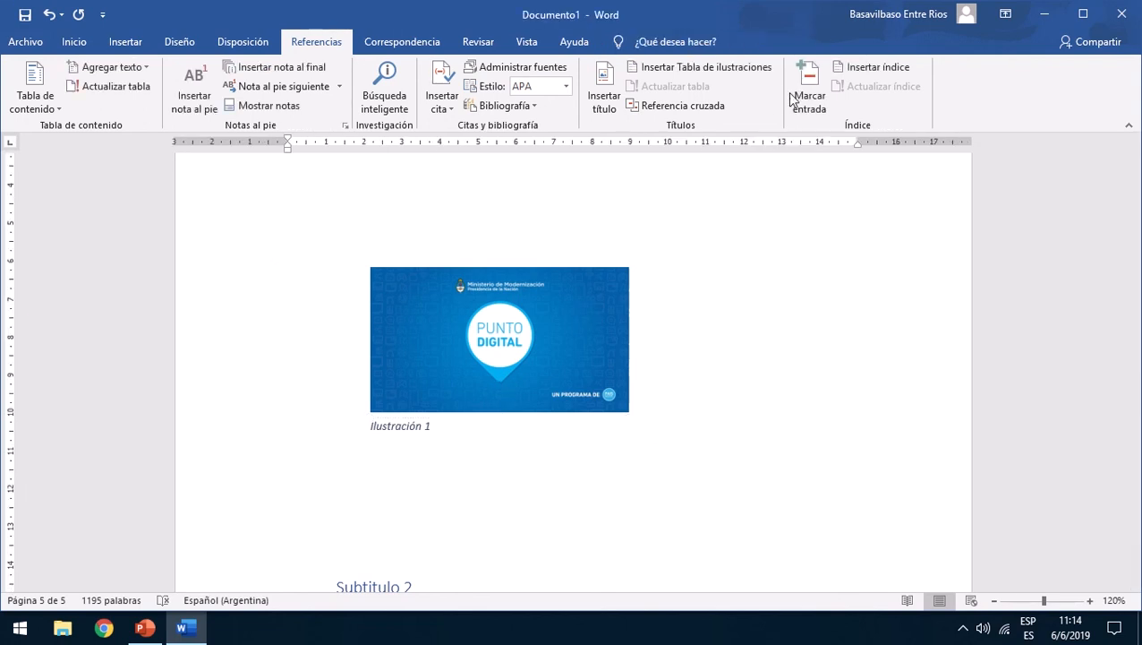
# Mark the Subtitulo 1 heading on page 3 as an index entry with the cross-reference Véase.
pyautogui.scroll(3, 851, 90)
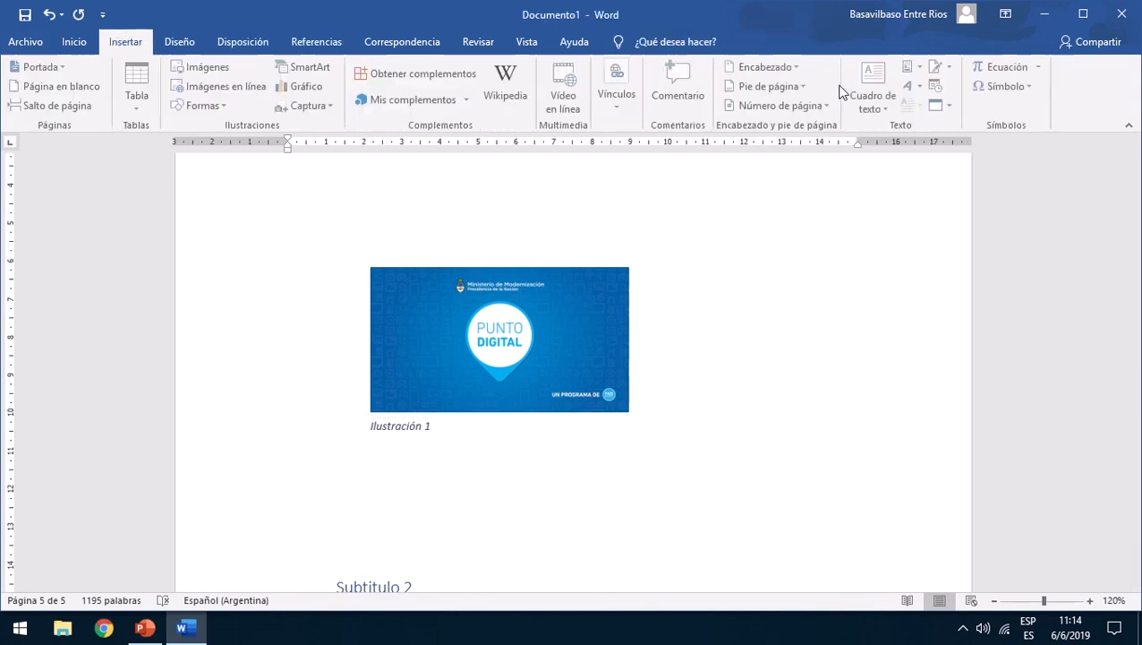
pyautogui.scroll(-3, 842, 92)
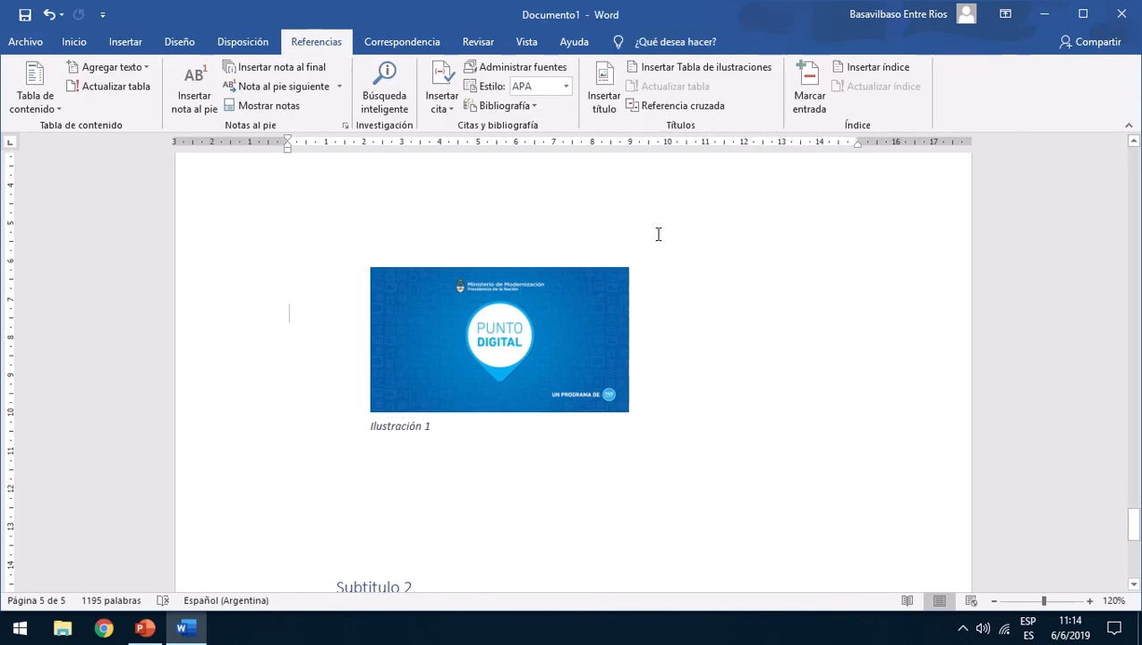
pyautogui.scroll(10, 658, 233)
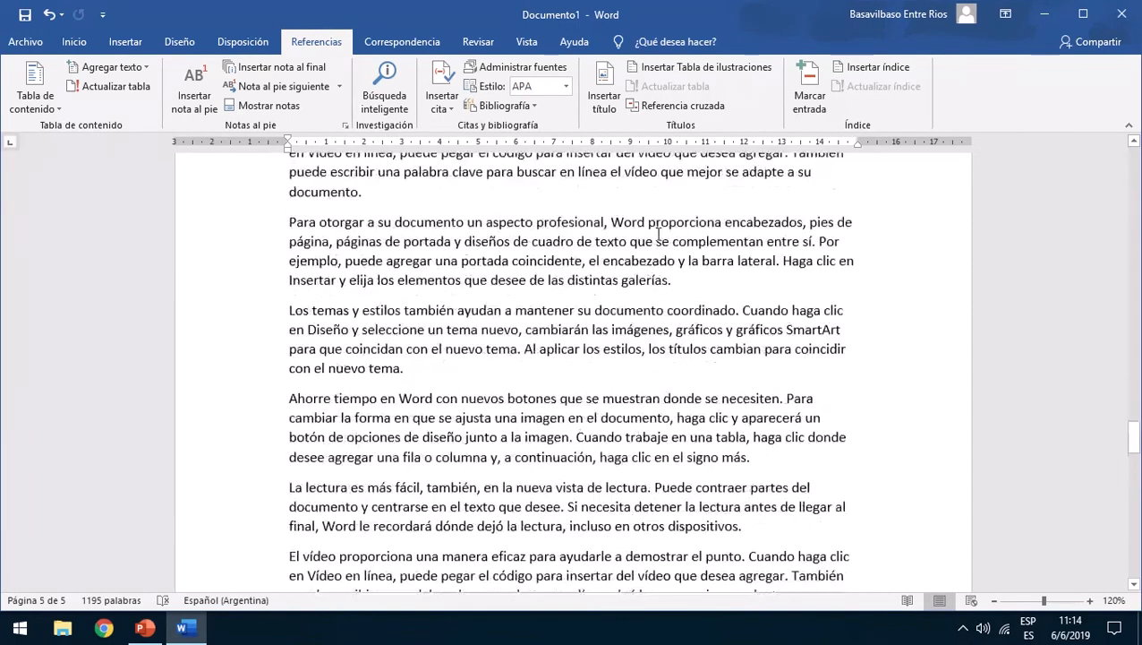
pyautogui.scroll(10, 658, 233)
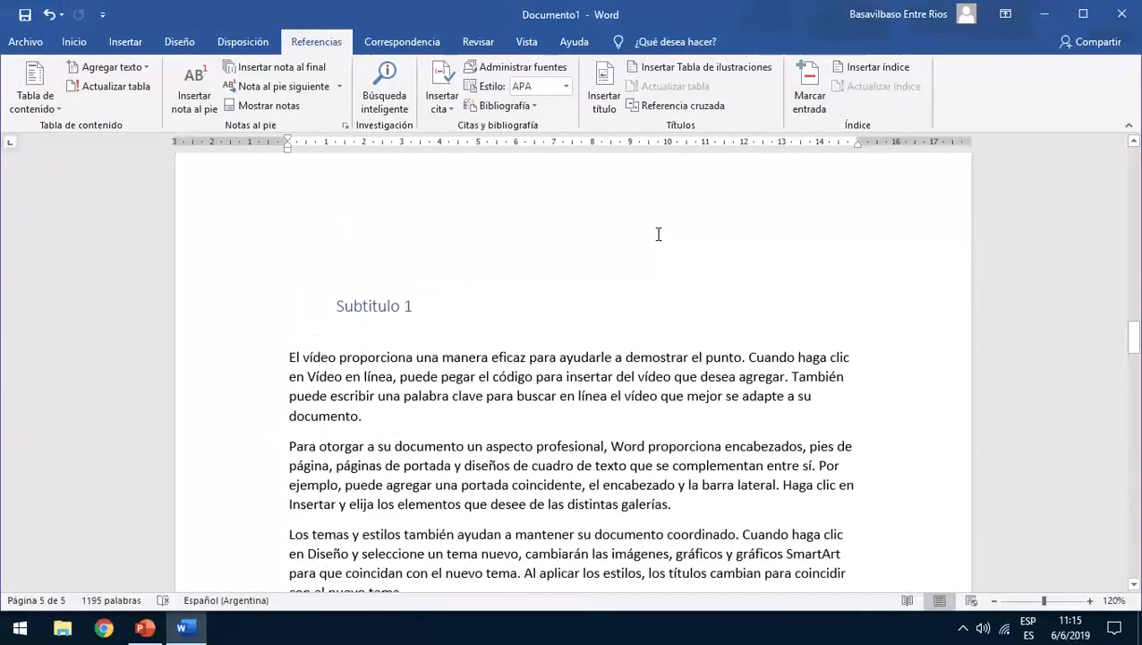
pyautogui.click(260, 377)
pyautogui.click(241, 359)
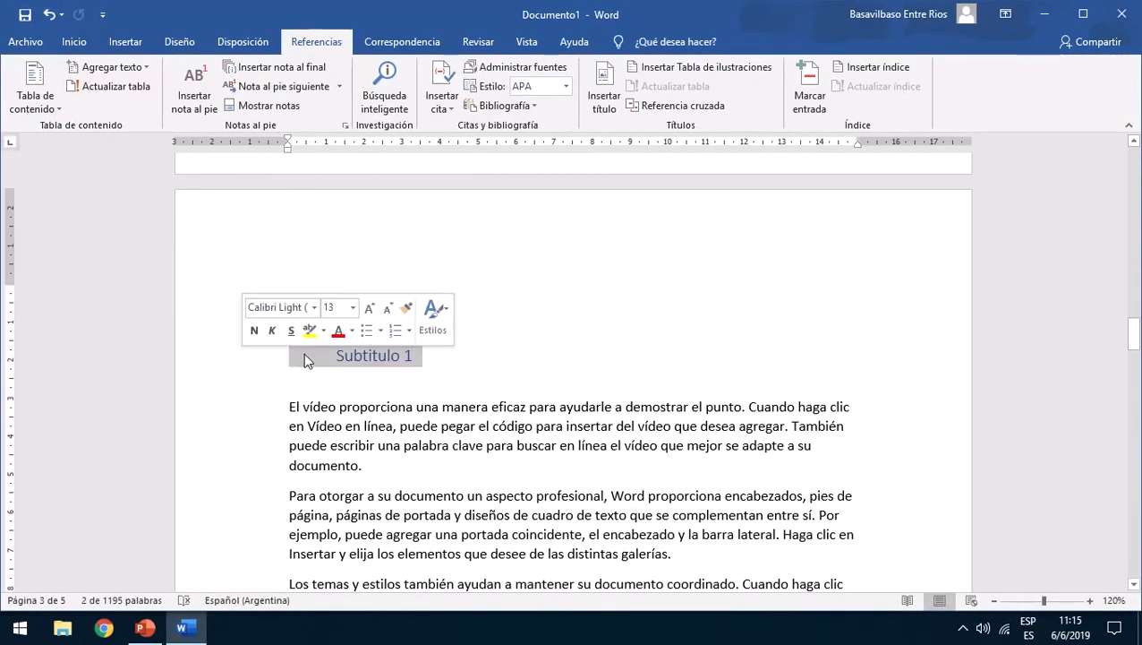
pyautogui.click(809, 90)
pyautogui.doubleClick(548, 199)
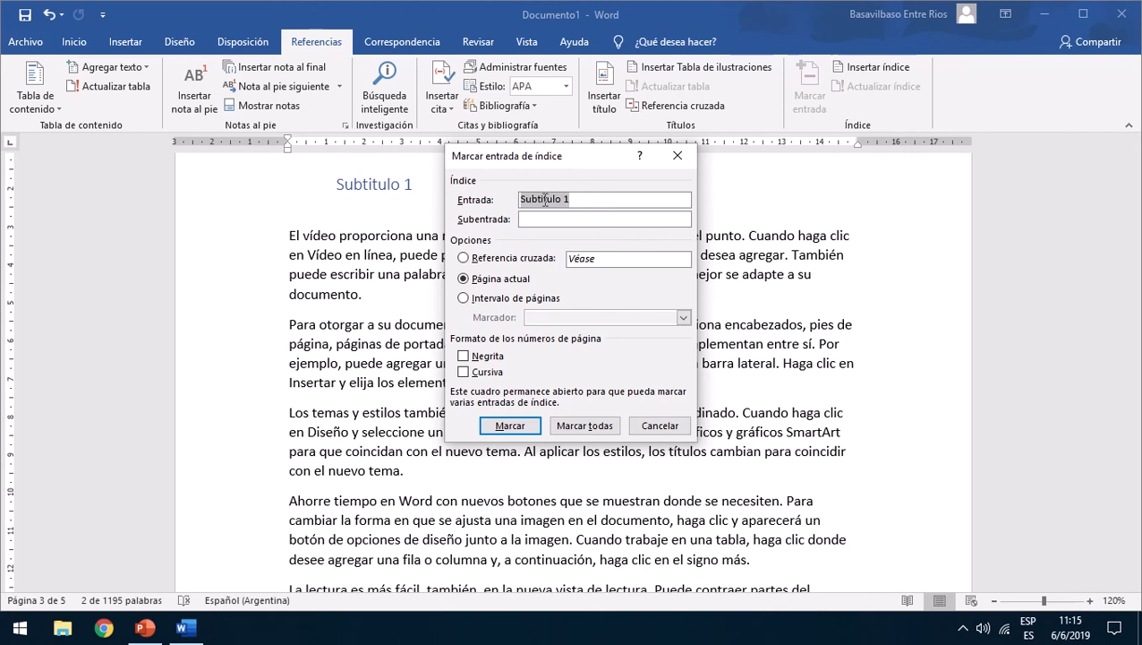
pyautogui.click(540, 260)
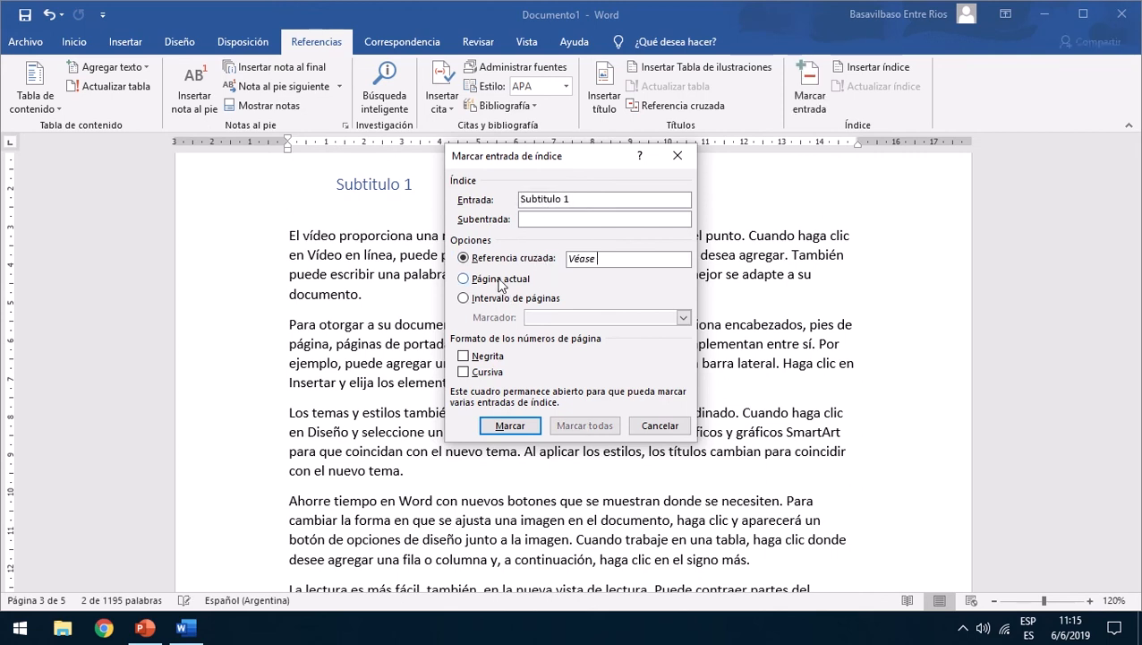
pyautogui.click(502, 281)
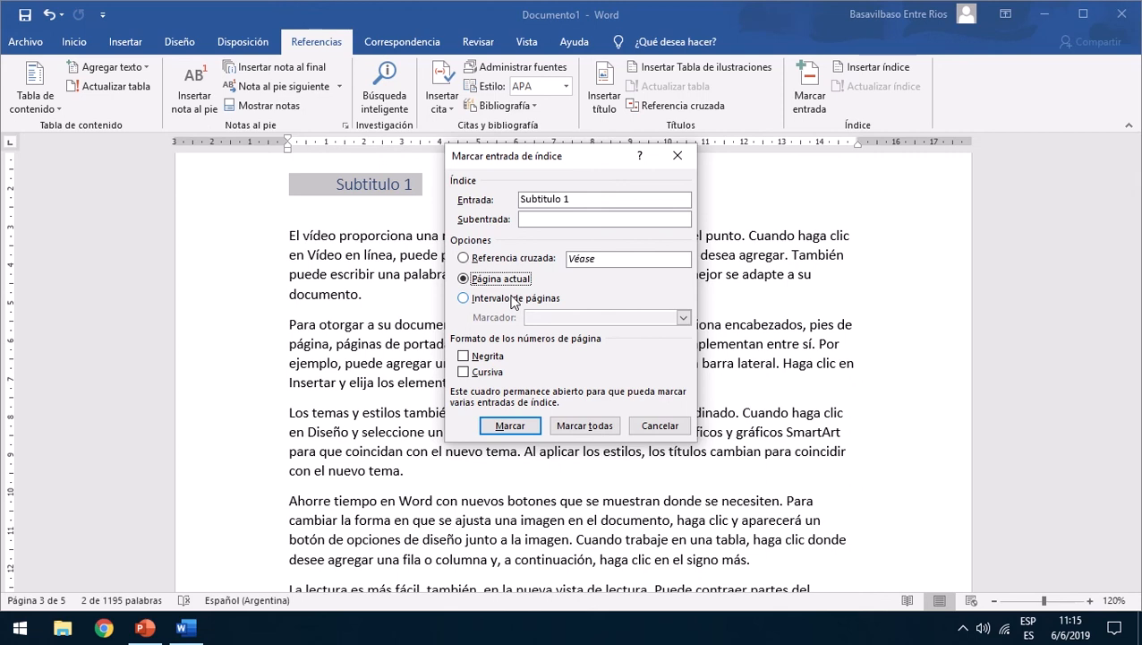
pyautogui.click(517, 260)
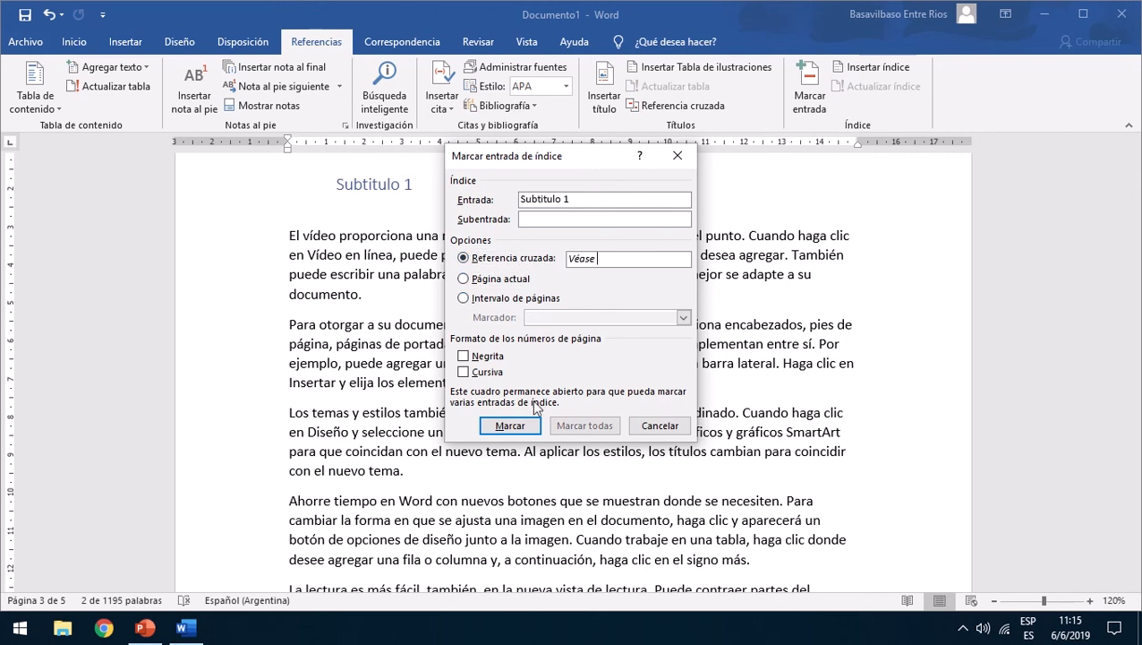
pyautogui.click(510, 425)
pyautogui.click(330, 214)
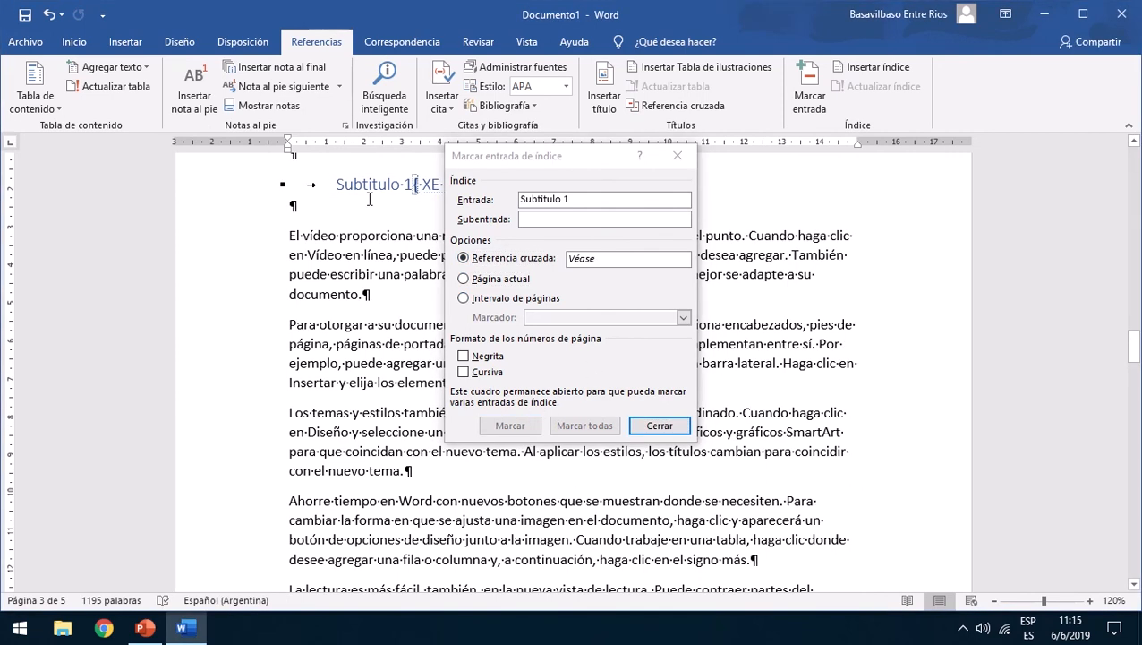
pyautogui.click(659, 425)
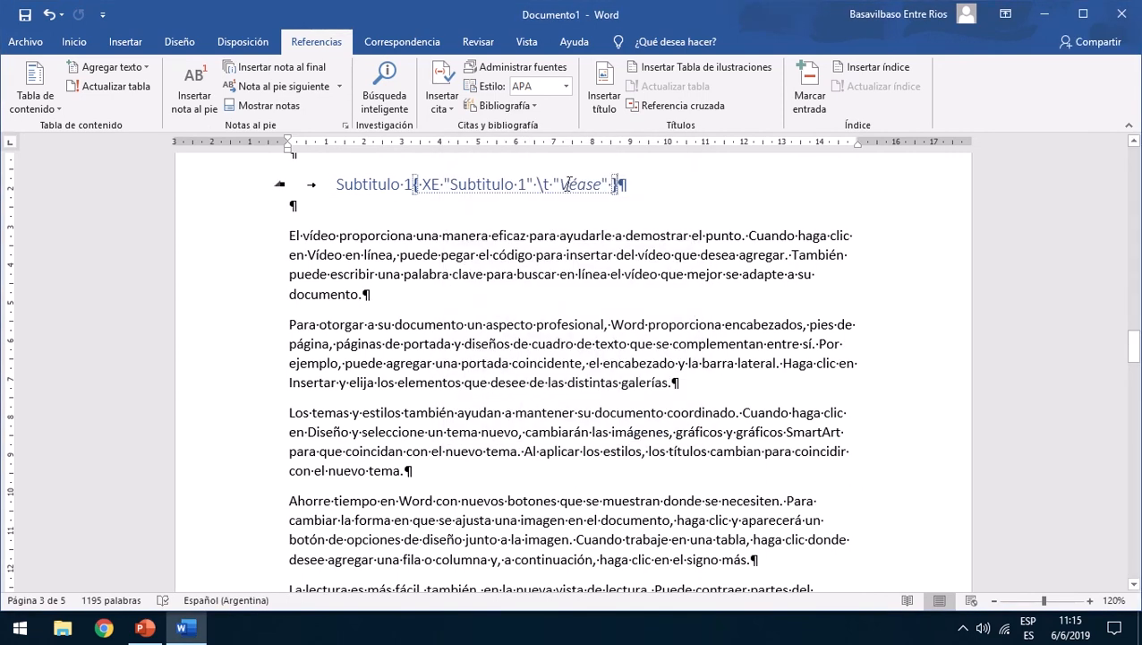
# Hide the paragraph and formatting marks in the document.
pyautogui.click(76, 43)
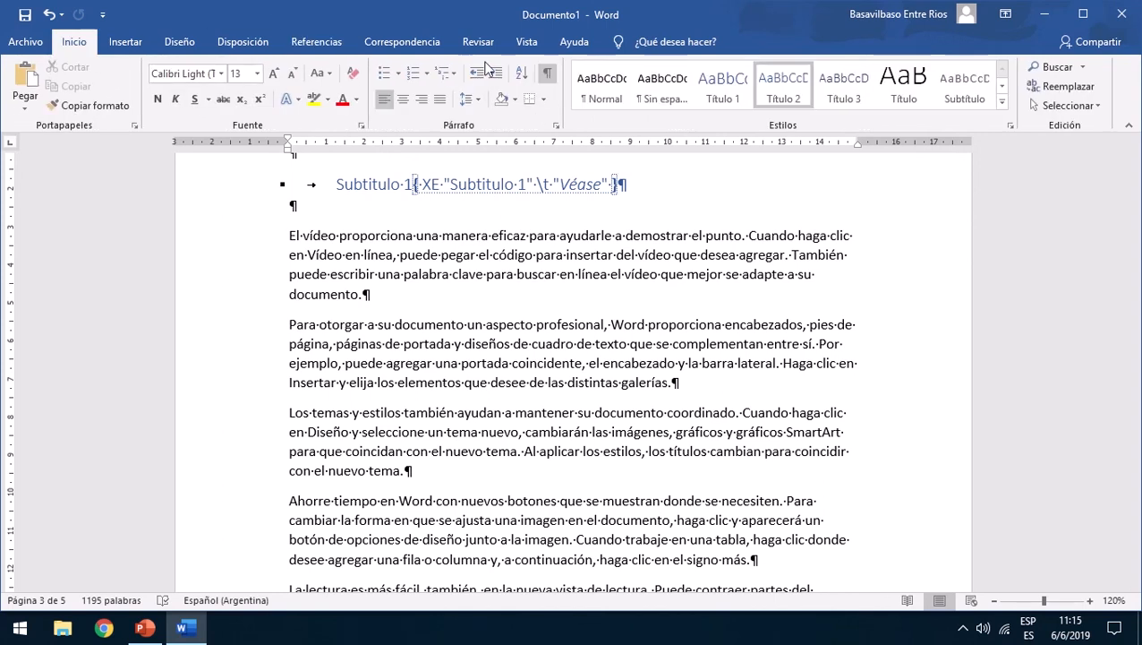
pyautogui.click(549, 81)
pyautogui.scroll(2, 428, 301)
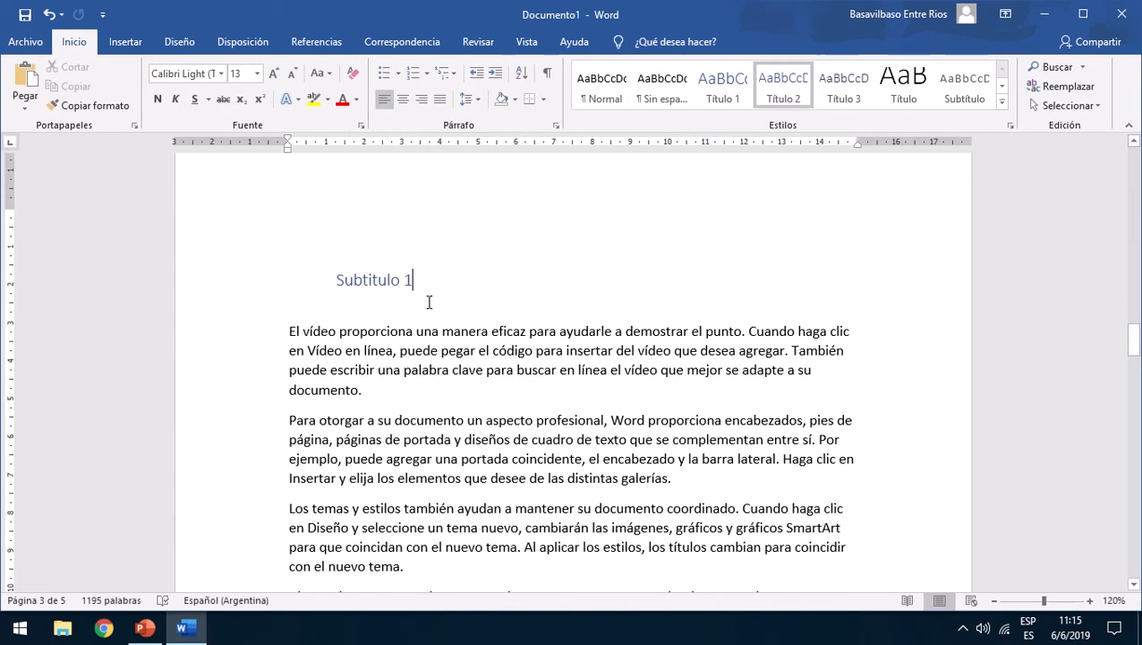
# Insert an indented two-column index in the Estilo personal format in the blank area above the footnote on page 2.
pyautogui.click(420, 386)
pyautogui.scroll(-3, 370, 476)
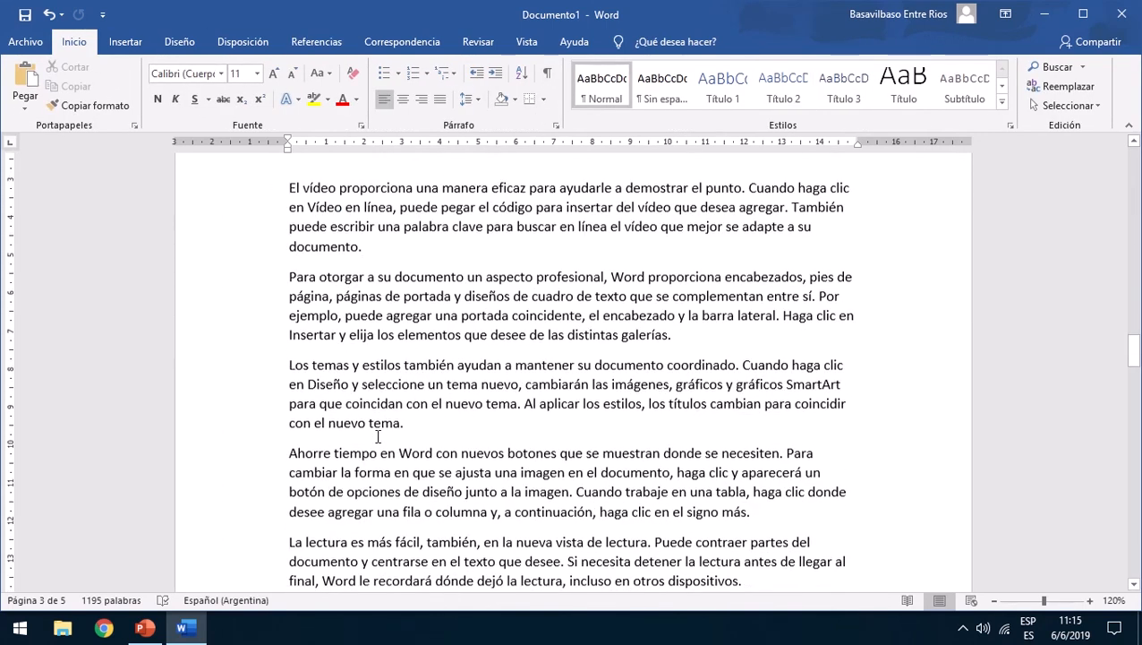
pyautogui.scroll(6, 388, 431)
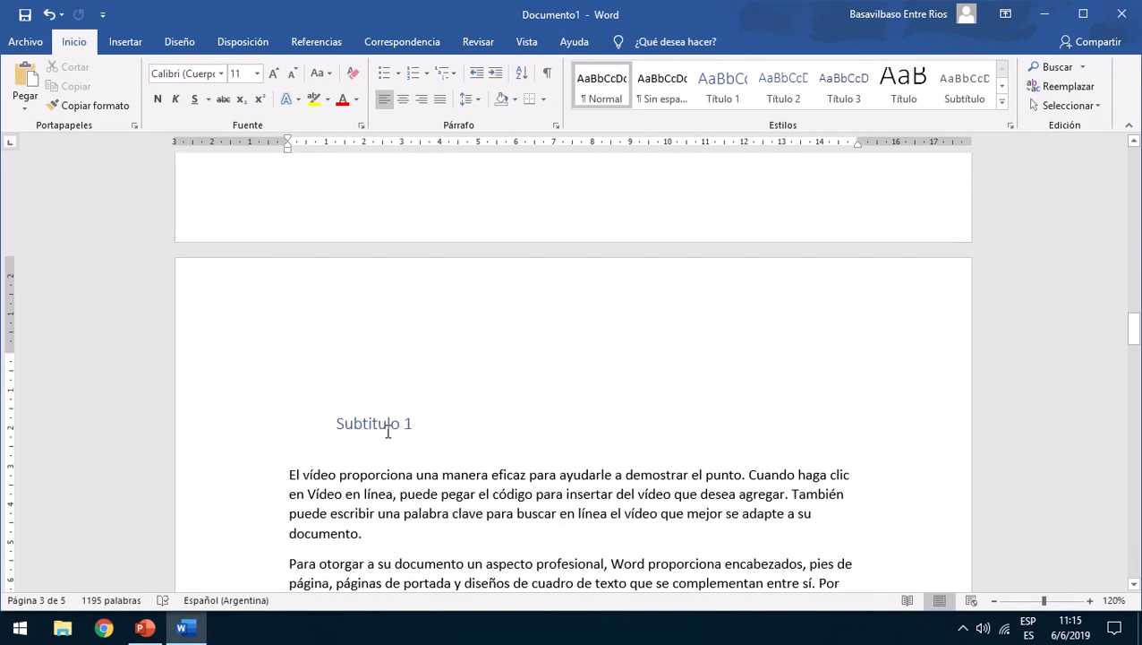
pyautogui.press('Up')
pyautogui.press('Up')
pyautogui.press('Up')
pyautogui.press('Up')
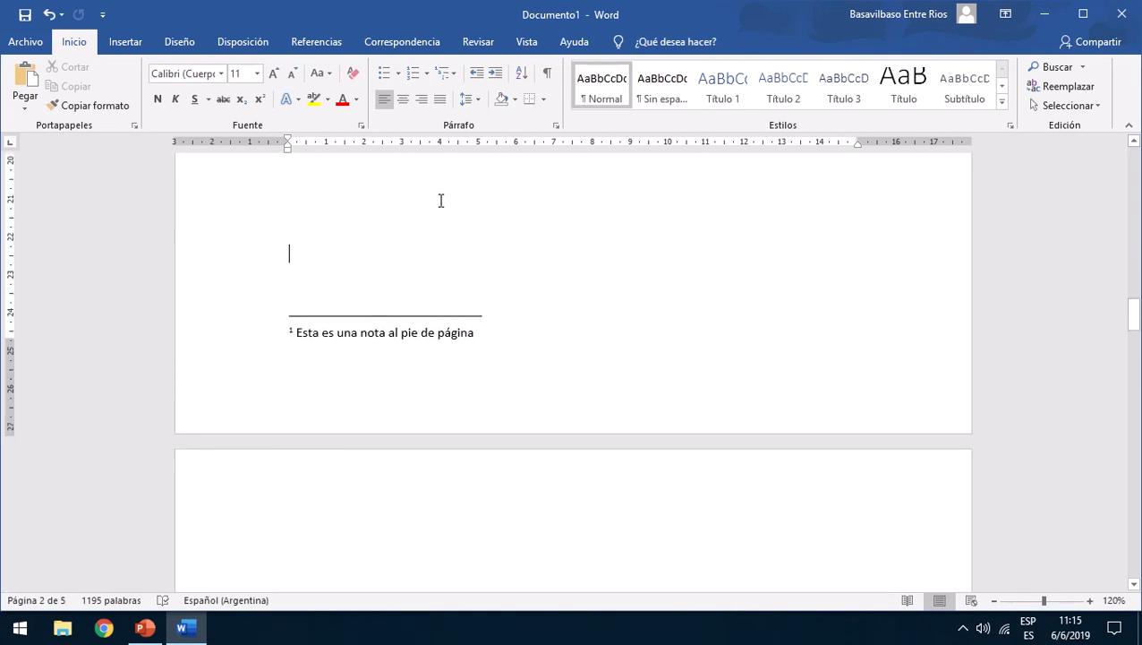
pyautogui.click(125, 42)
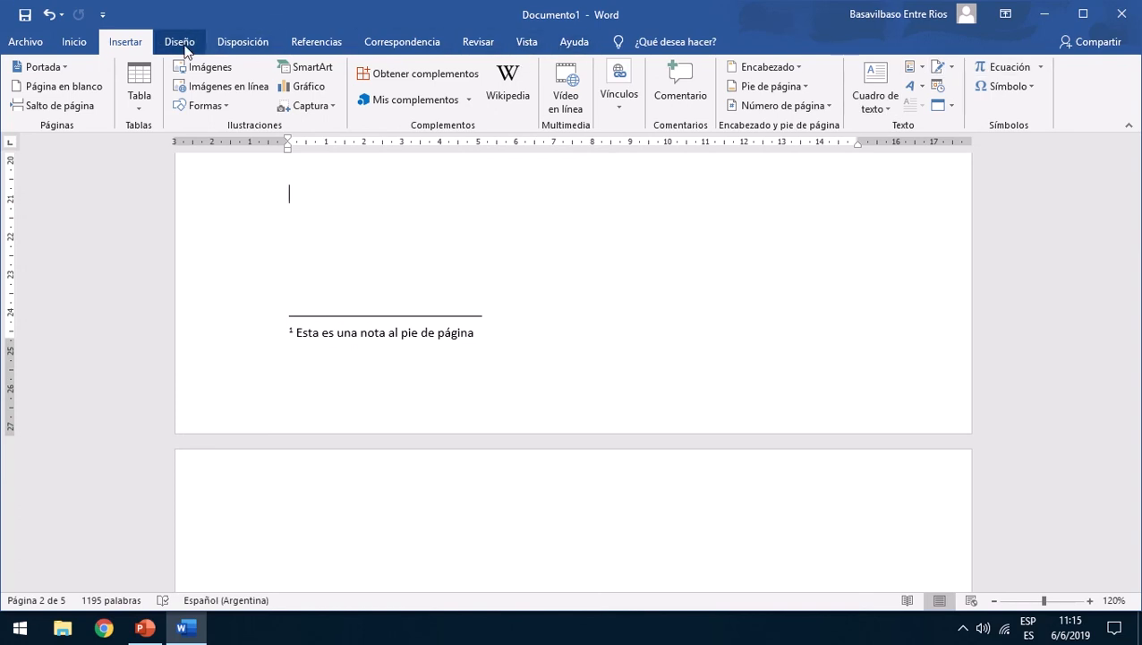
pyautogui.click(316, 42)
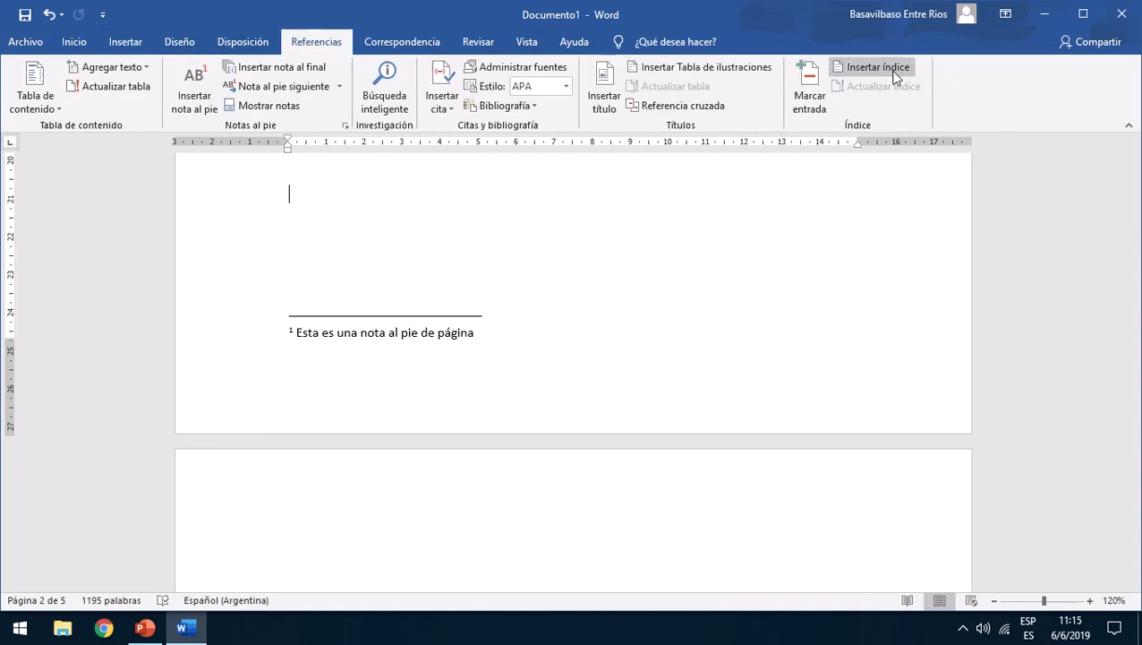
pyautogui.click(878, 66)
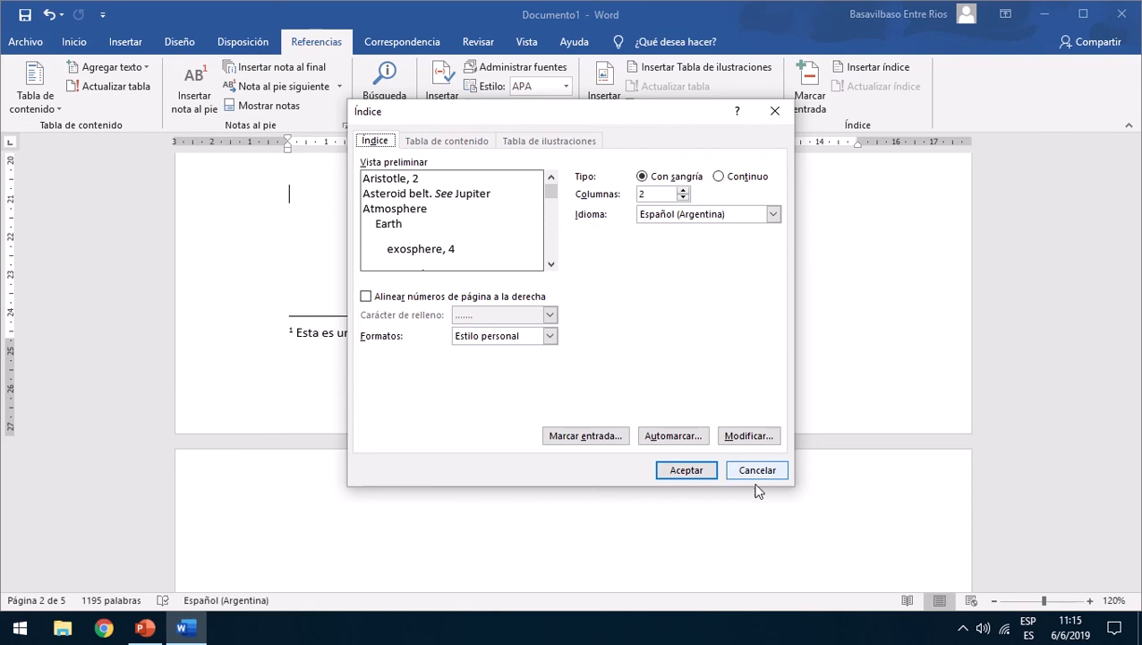
pyautogui.click(678, 472)
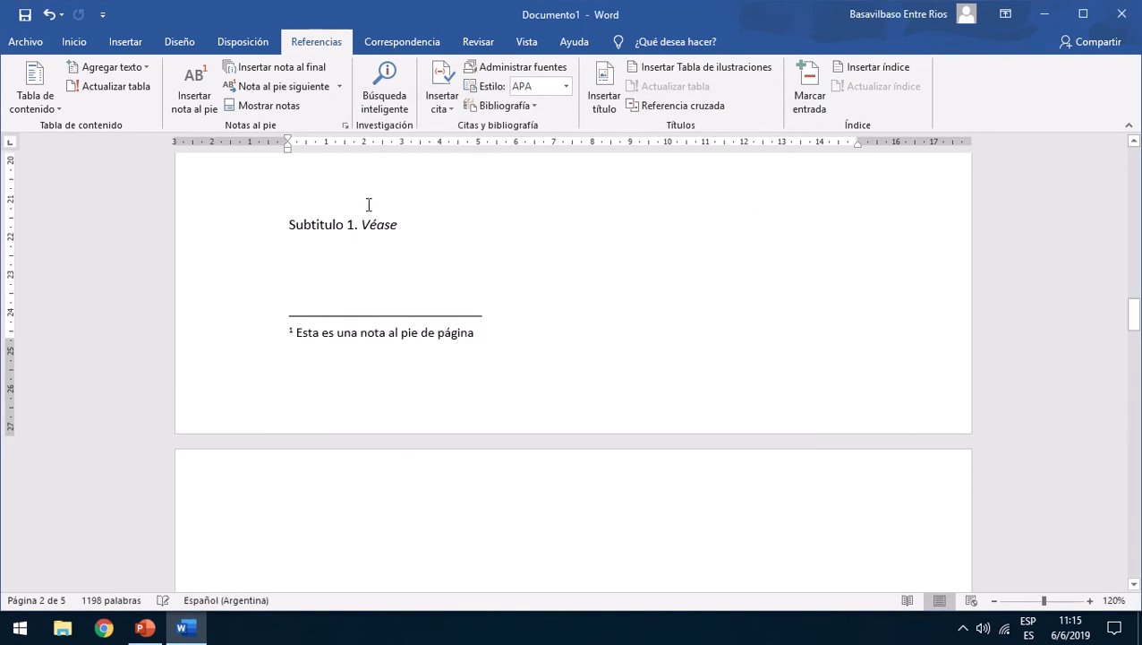